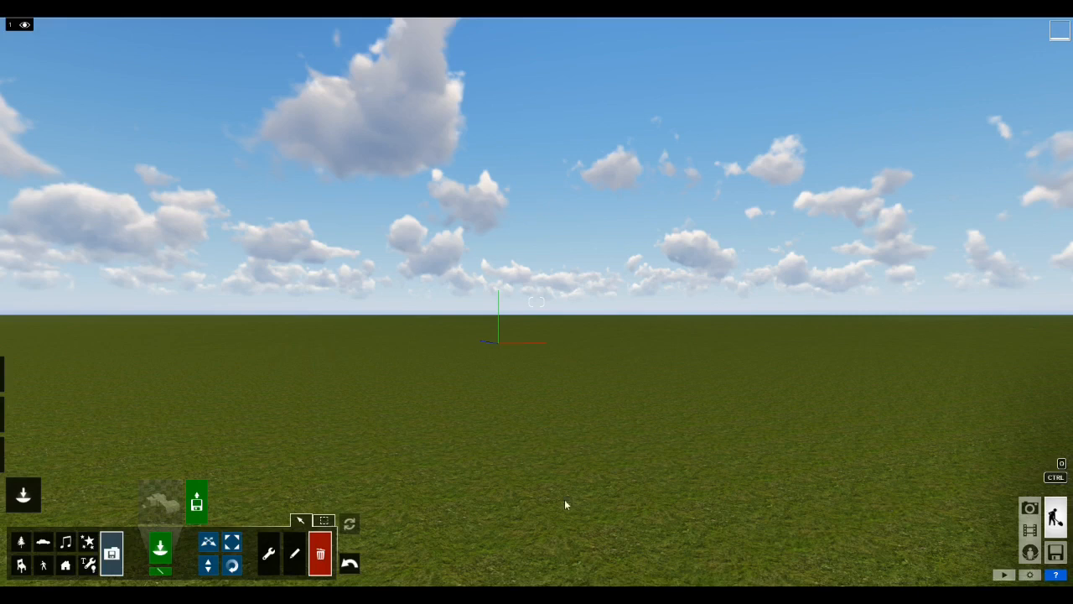
Import interior render.dae as a new model named idv and place it on the grass near the origin
left_click(201, 504)
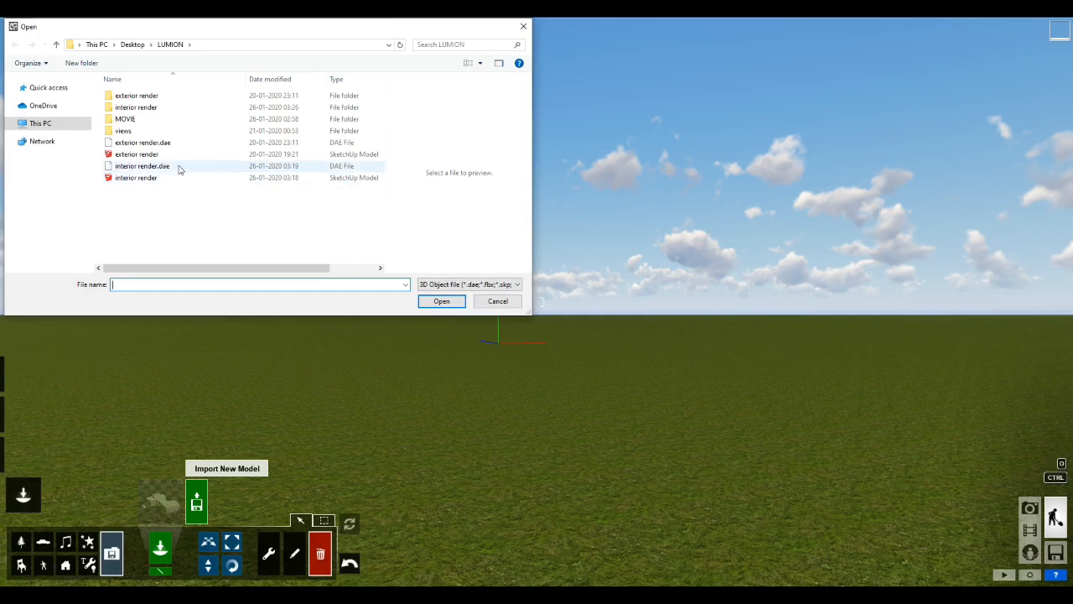
left_click(191, 166)
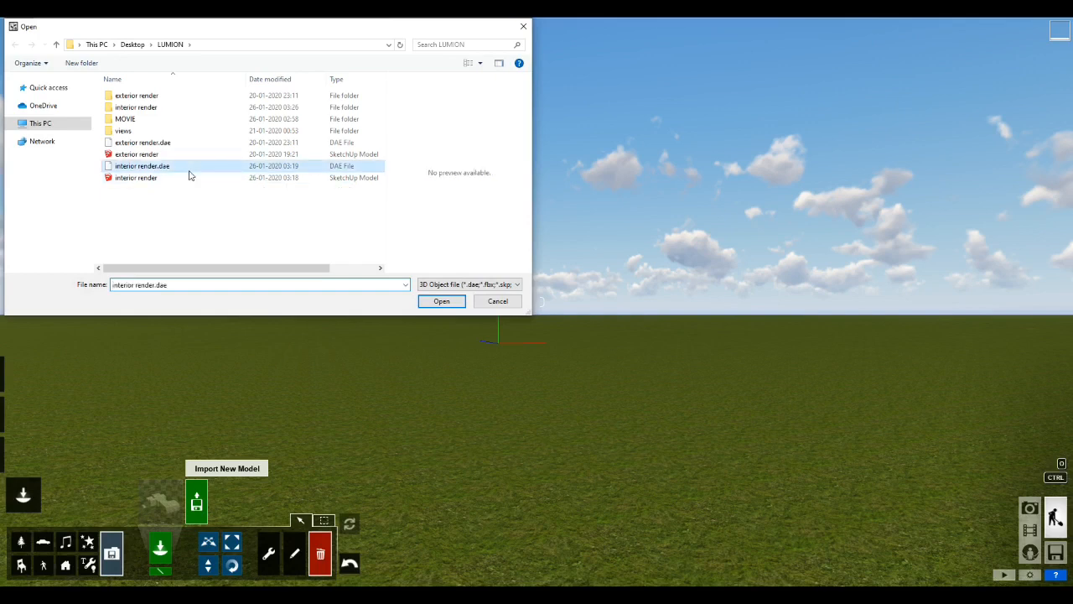
left_click(450, 303)
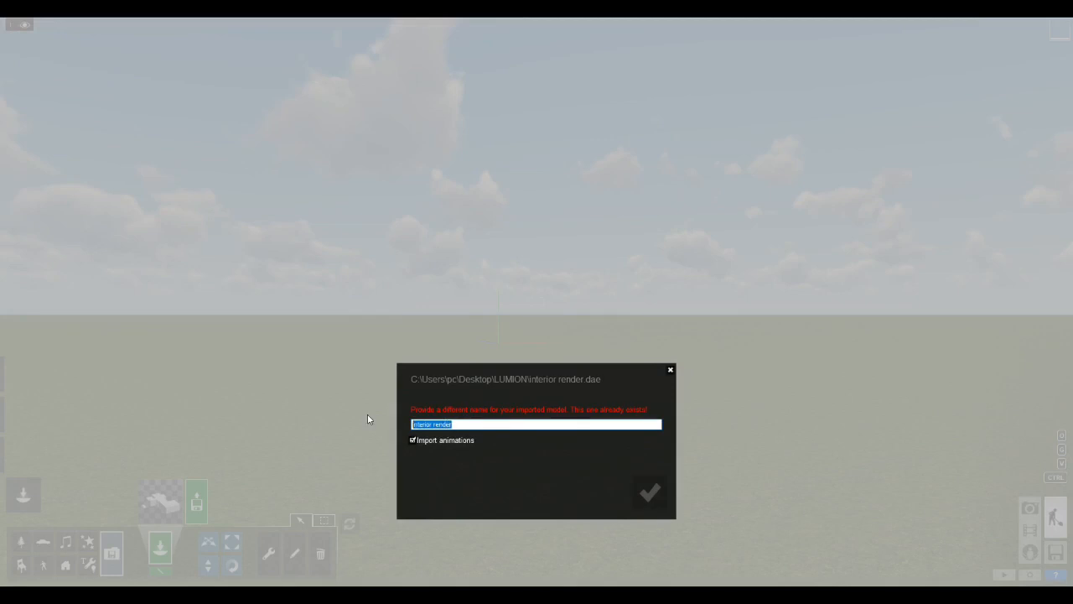
type("idv")
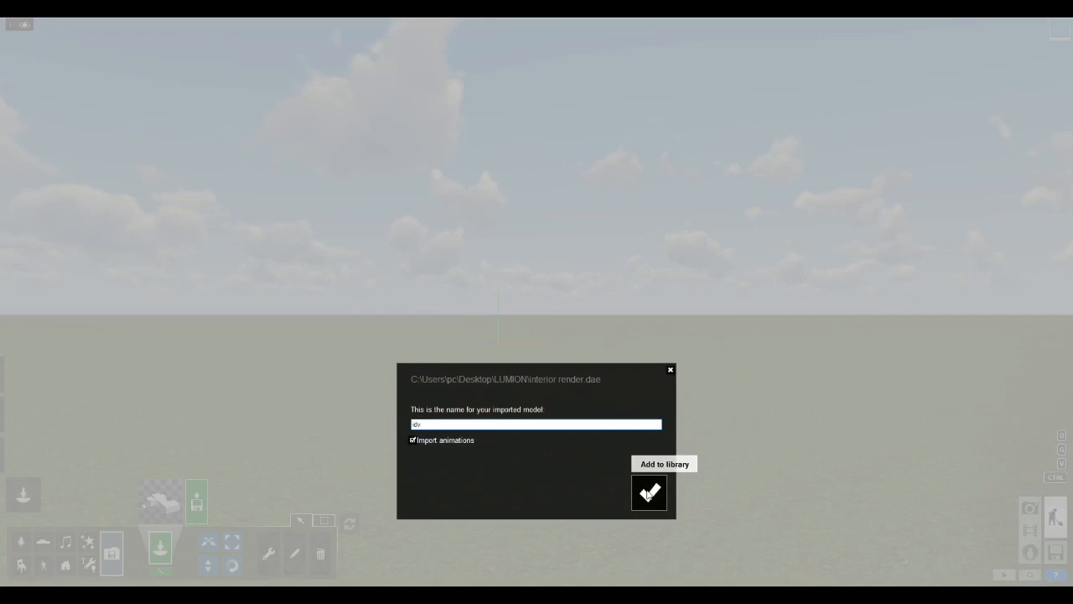
key("Return")
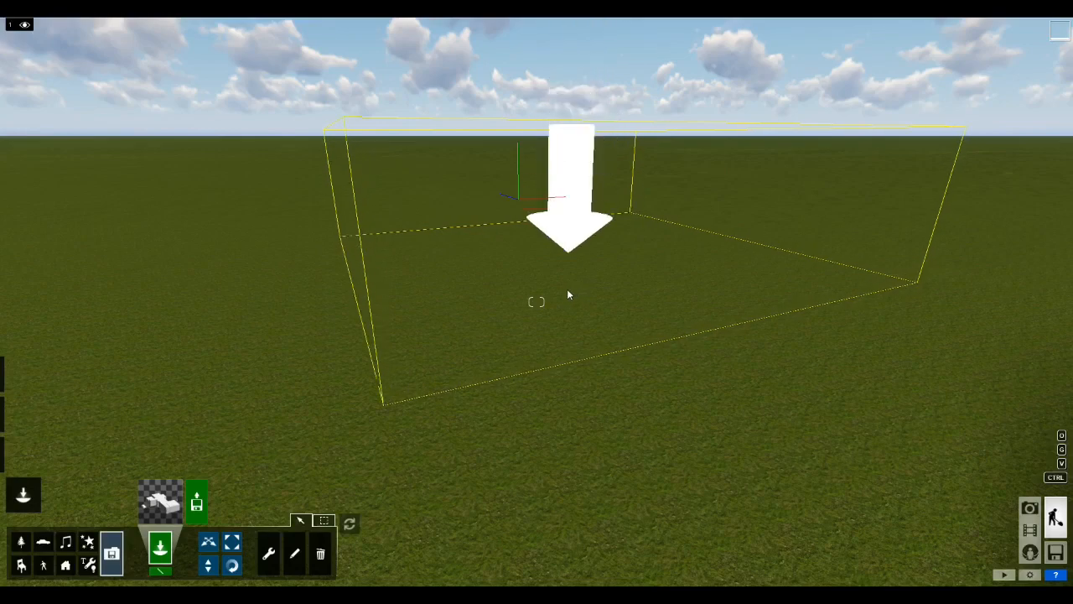
left_click(564, 308)
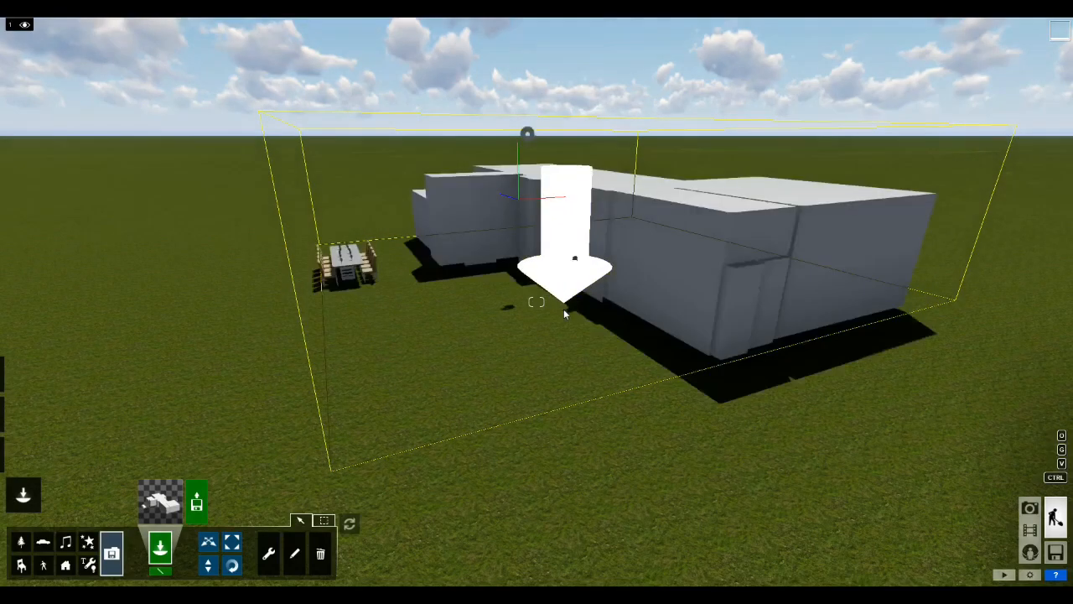
Go inside the imported building and examine the living room and dining area from both ends
right_click_drag(564, 309, 538, 260)
key("e")
key("w")
key("w")
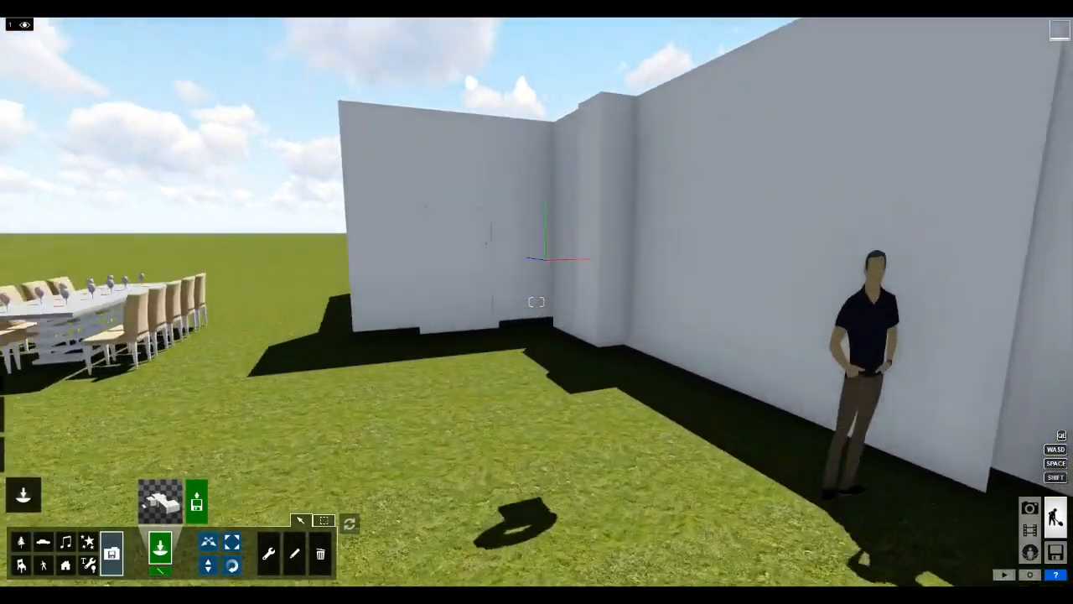
key("w")
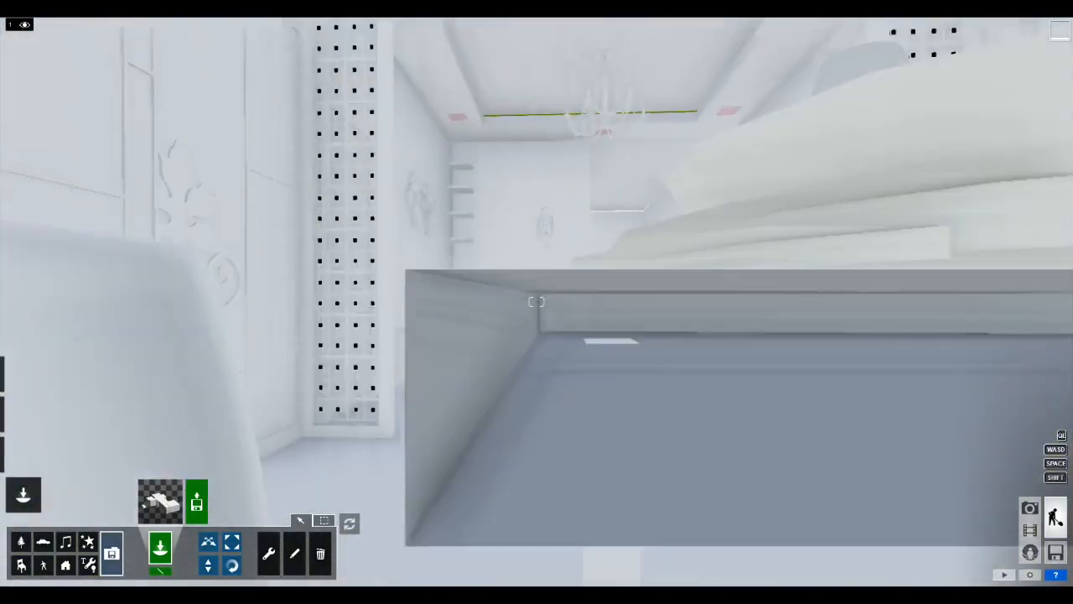
key("w")
right_click_drag(537, 302, 218, 298)
key("s")
key("w")
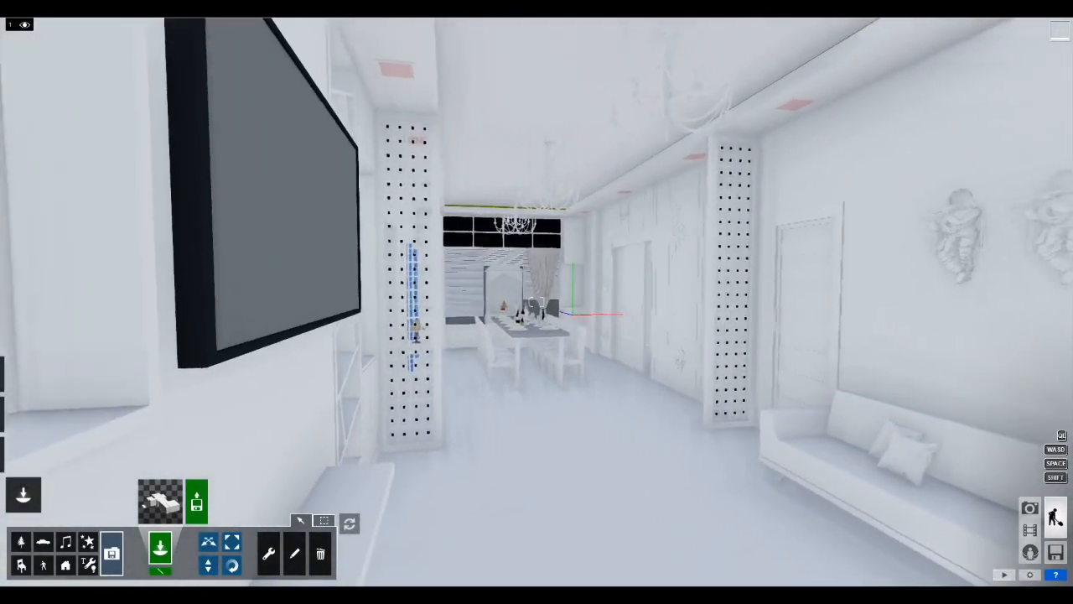
key("w")
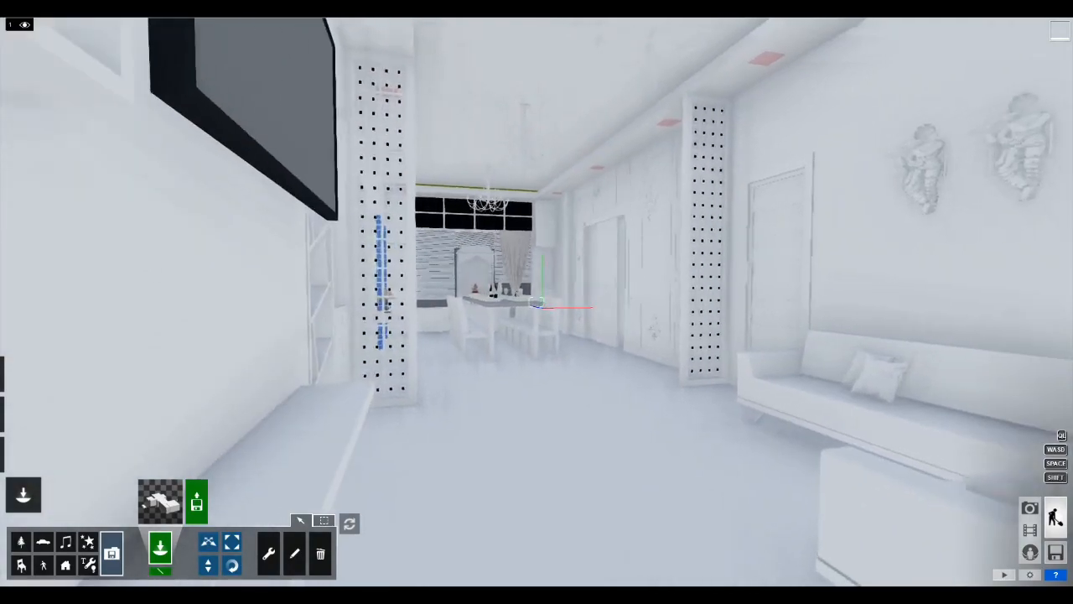
key("s")
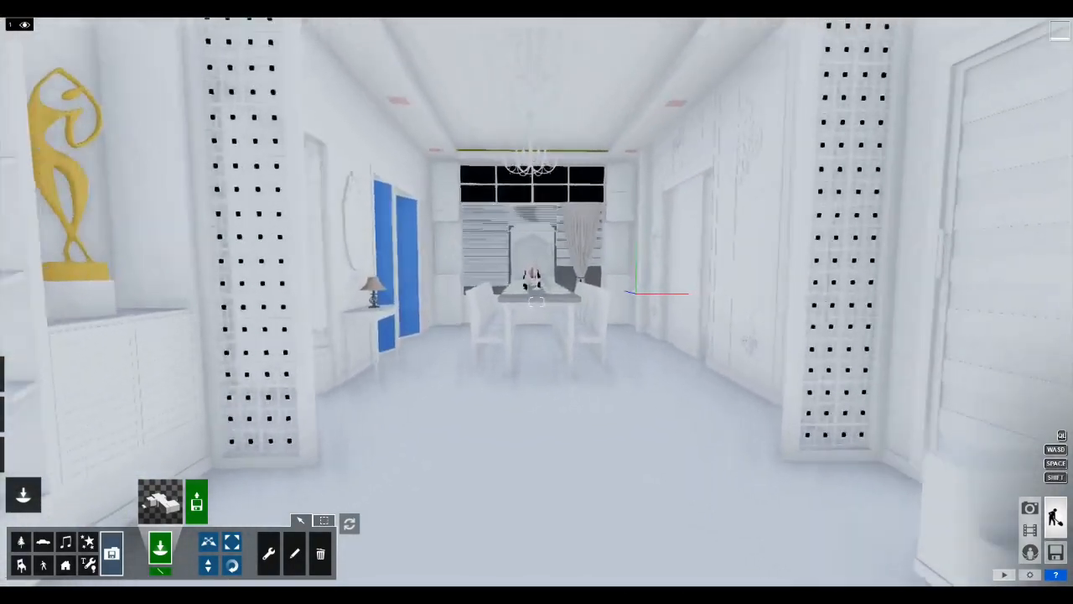
key("w")
right_click_drag(537, 302, 889, 302)
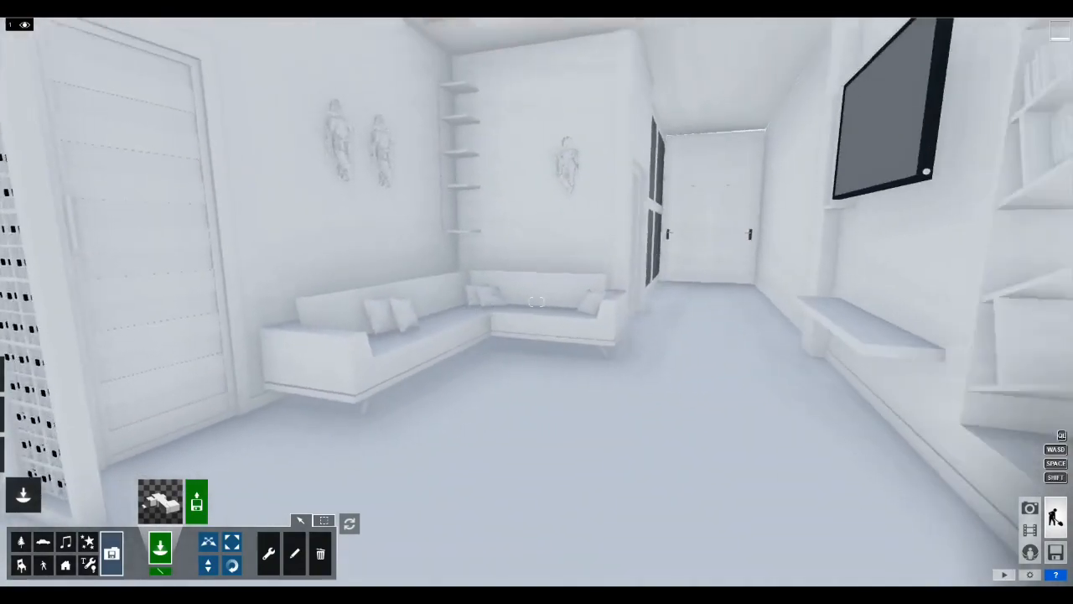
key("s")
key("a")
key("w")
right_click_drag(537, 302, 227, 302)
key("s")
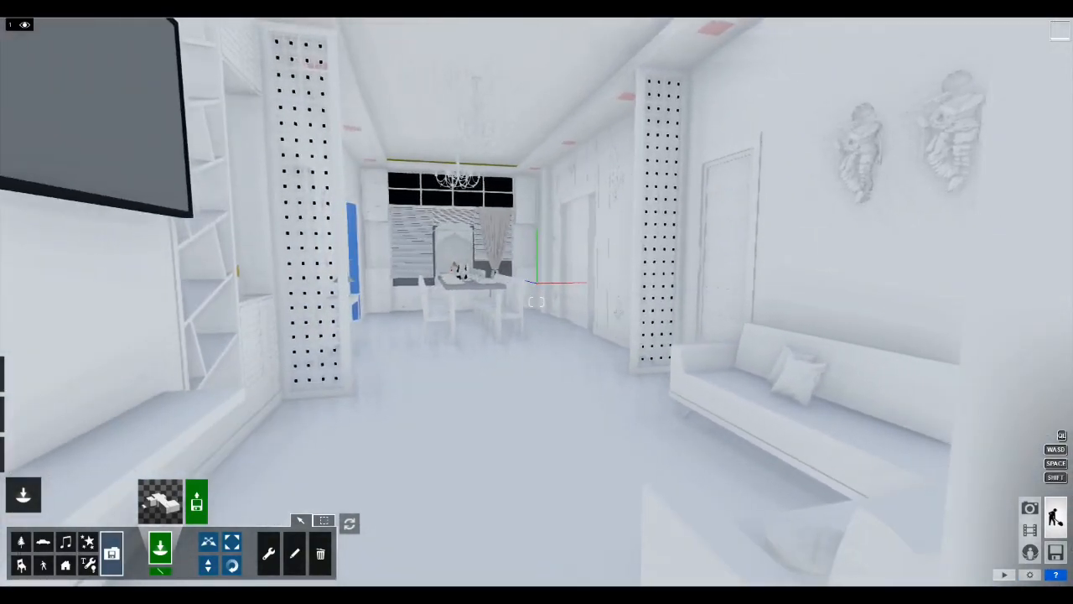
key("w")
key("s")
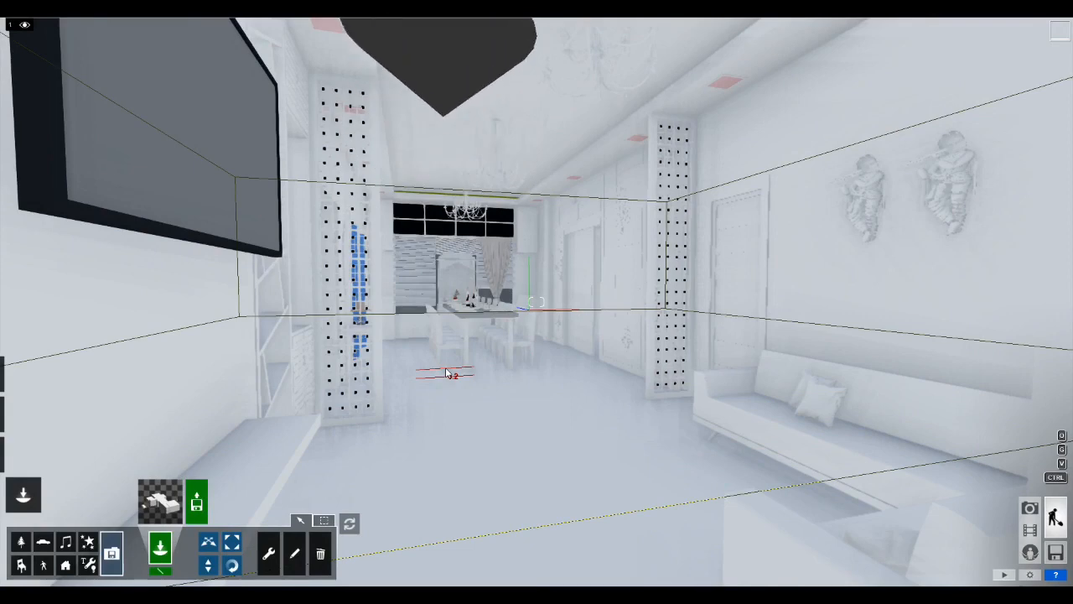
Apply the indoor stone material Marble 006 1024 to the living room floor and check how it looks
mouse_move(26, 455)
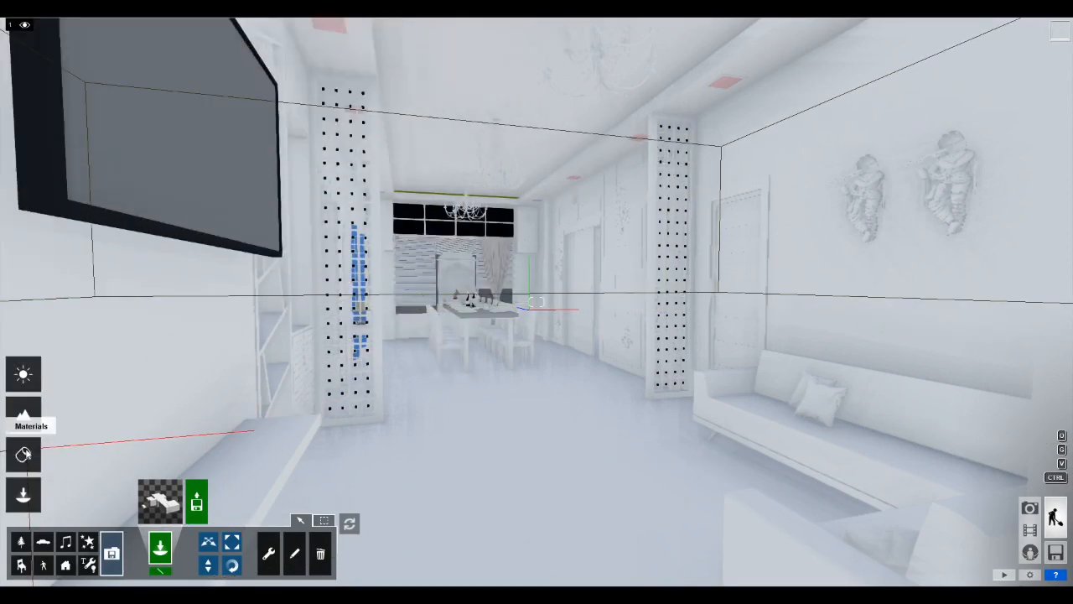
left_click(24, 454)
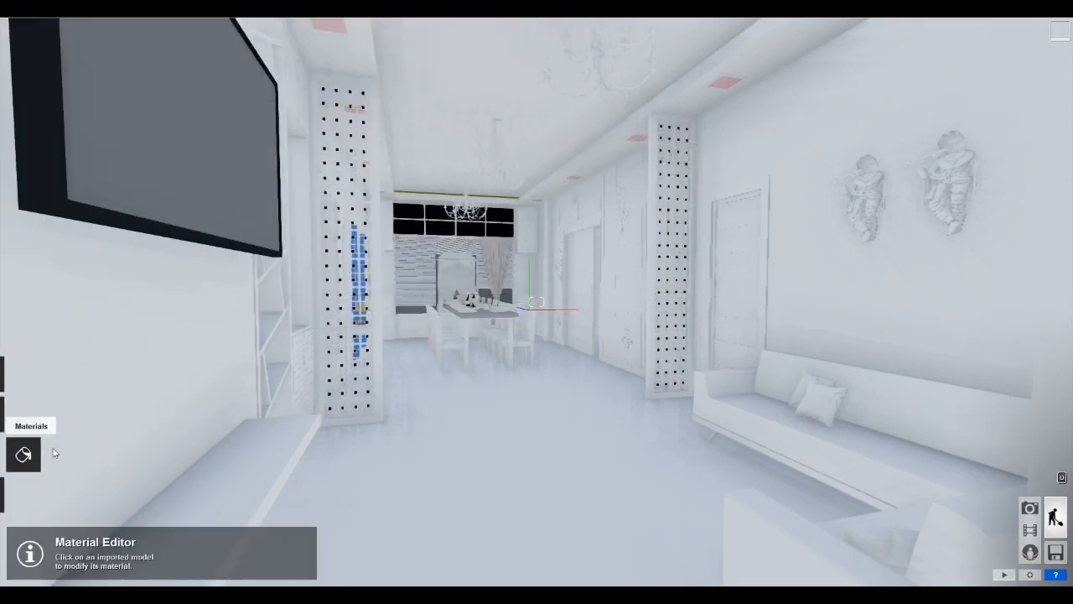
left_click(491, 462)
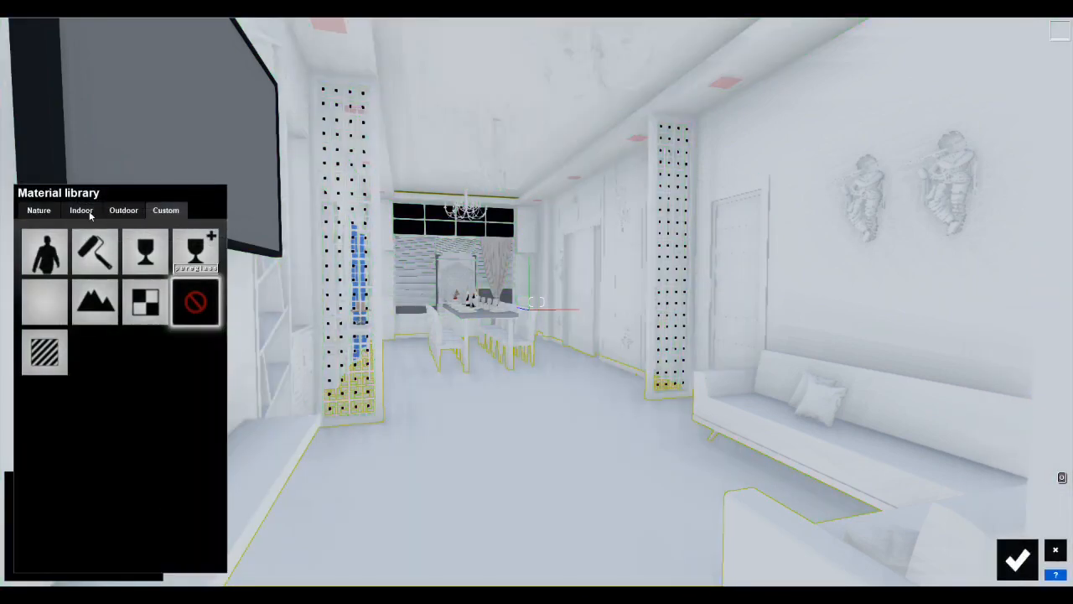
left_click(88, 213)
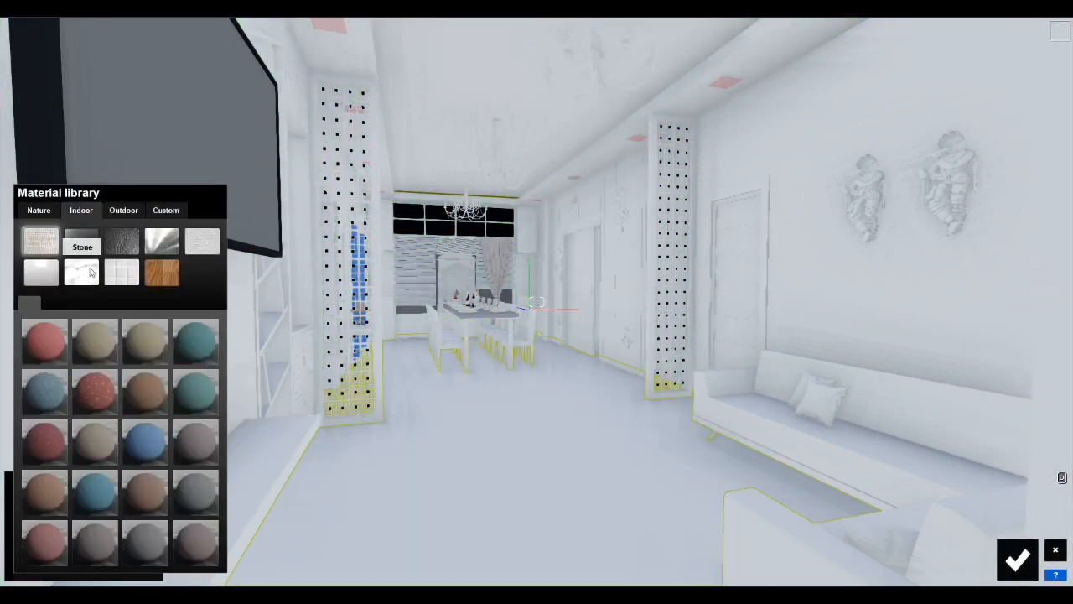
left_click(88, 277)
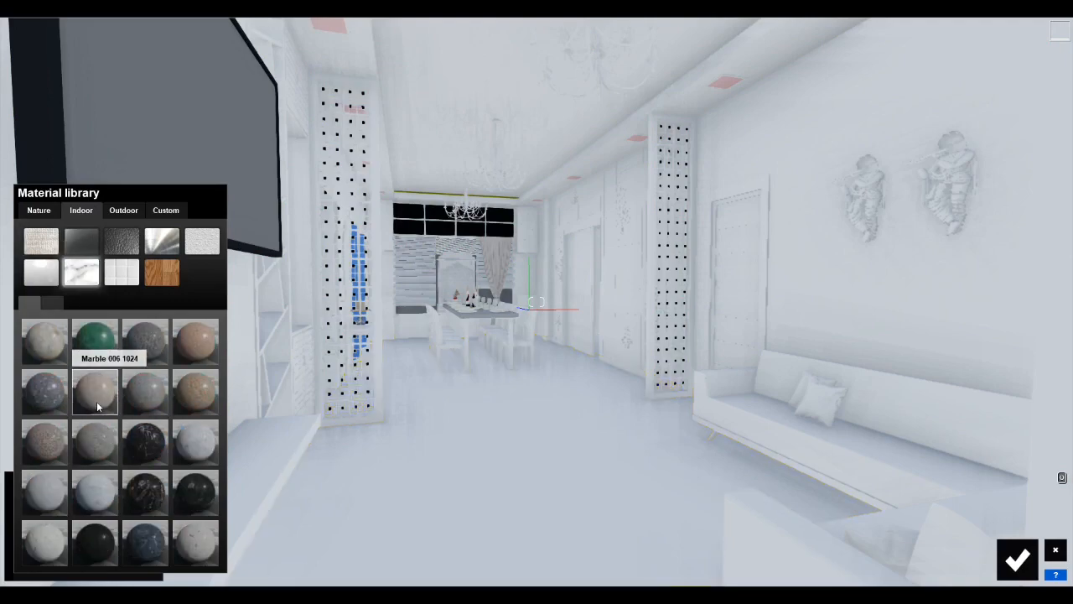
left_click(96, 394)
right_click_drag(362, 427, 342, 507)
key("w")
key("s")
right_click_drag(536, 302, 549, 286)
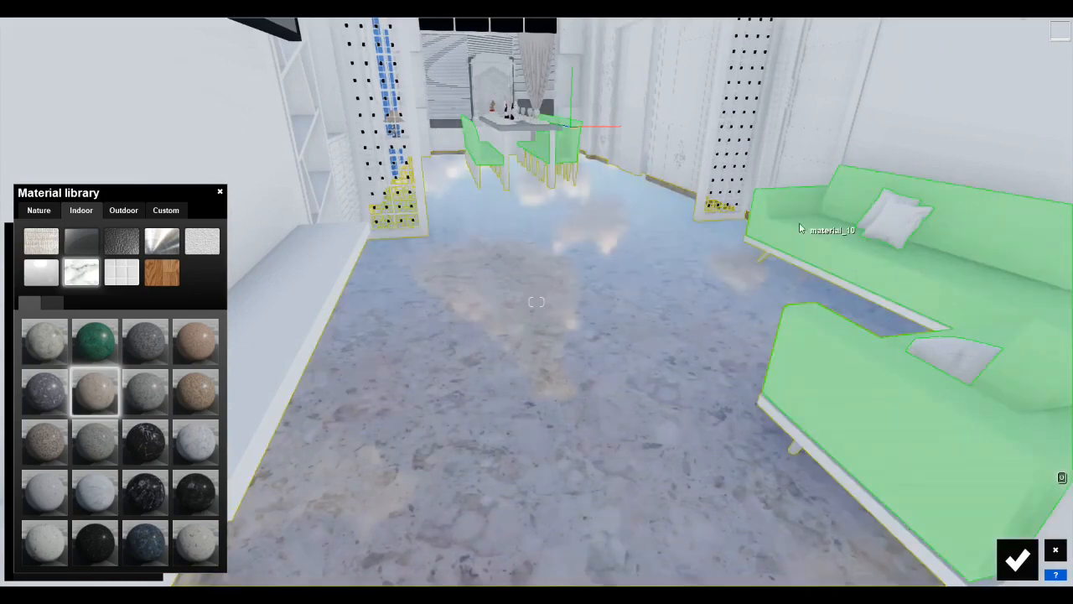
Select the wall behind the sofa for material editing and bring up the indoor plaster materials
right_click_drag(796, 226, 1019, 130)
key("w")
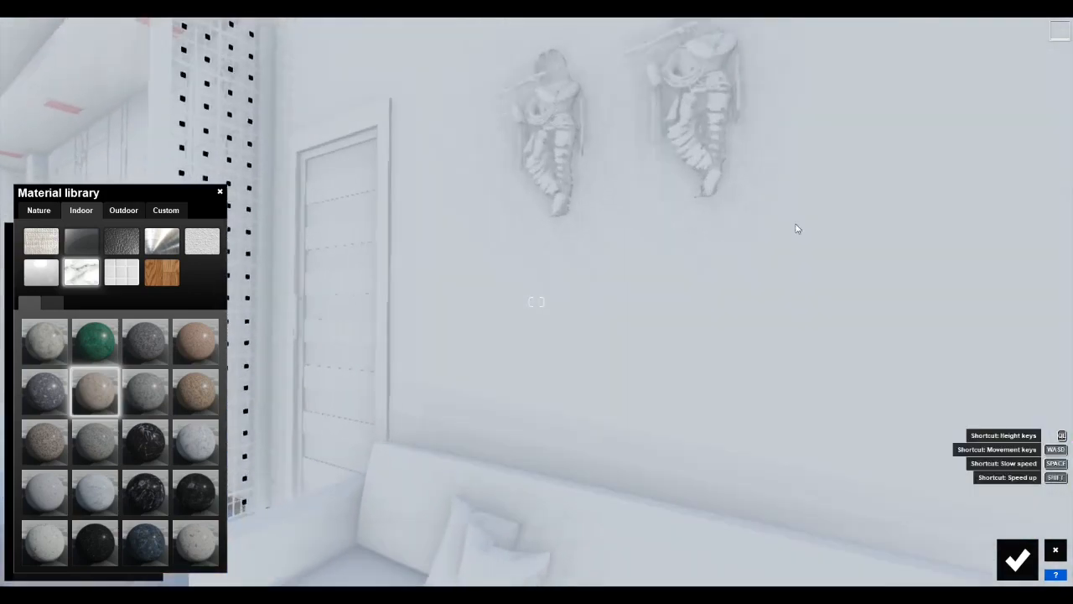
left_click(660, 279)
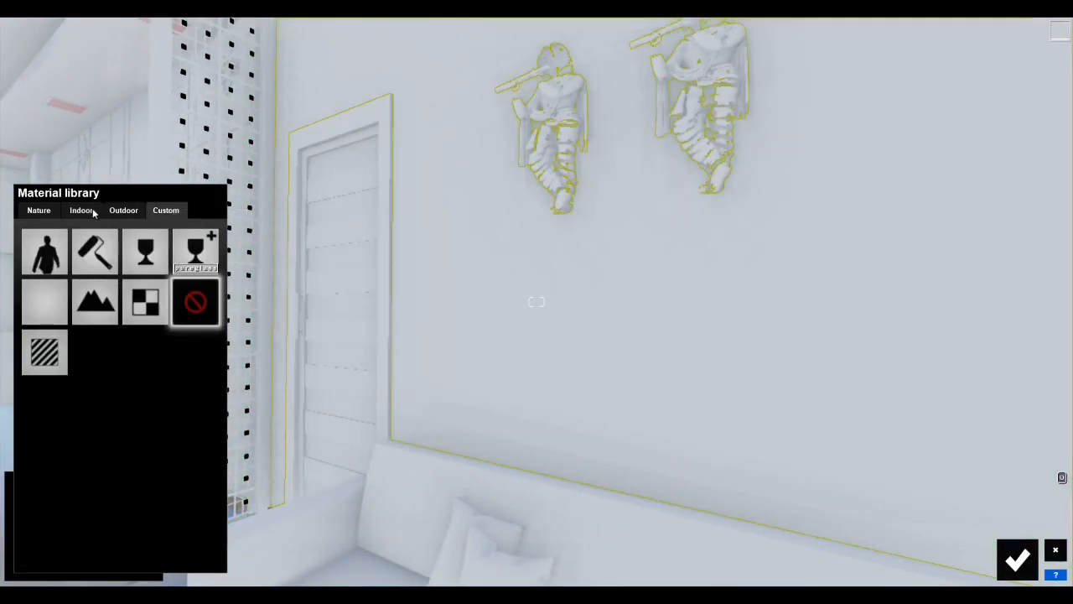
left_click(82, 210)
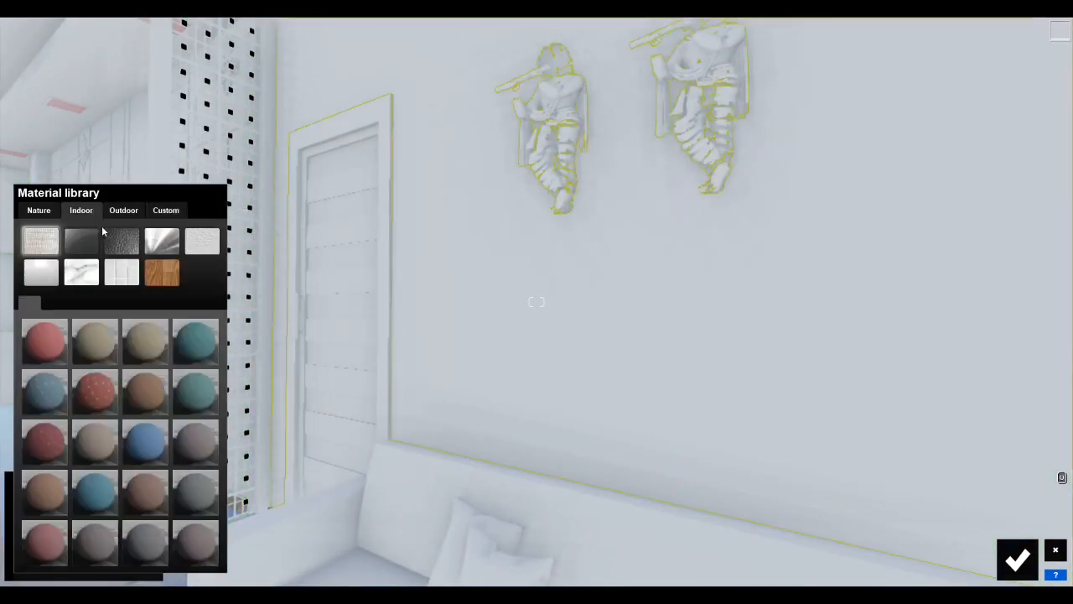
left_click(203, 251)
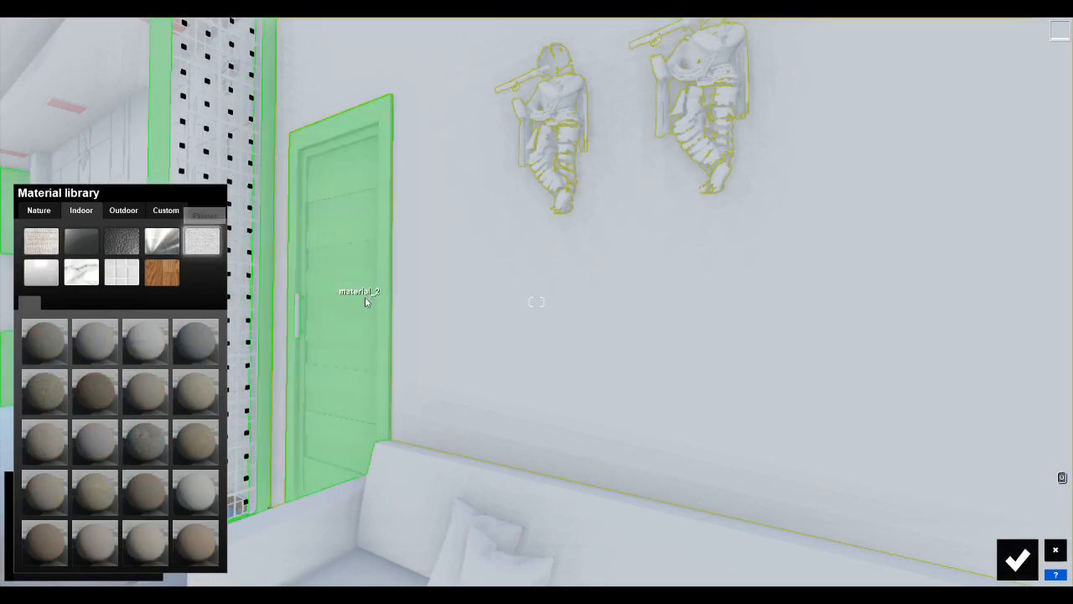
left_click(557, 315)
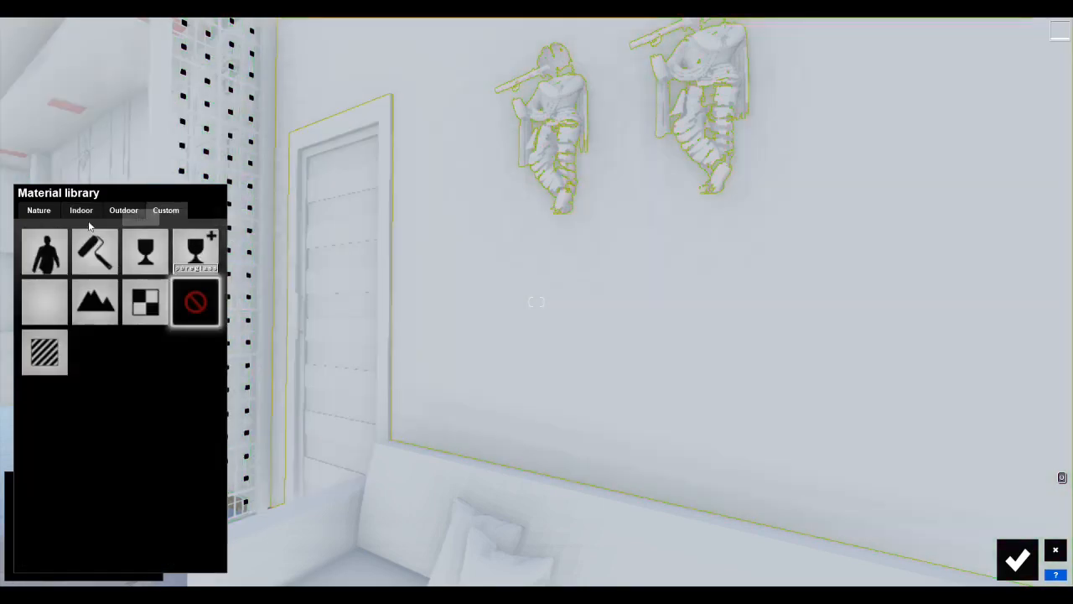
left_click(81, 210)
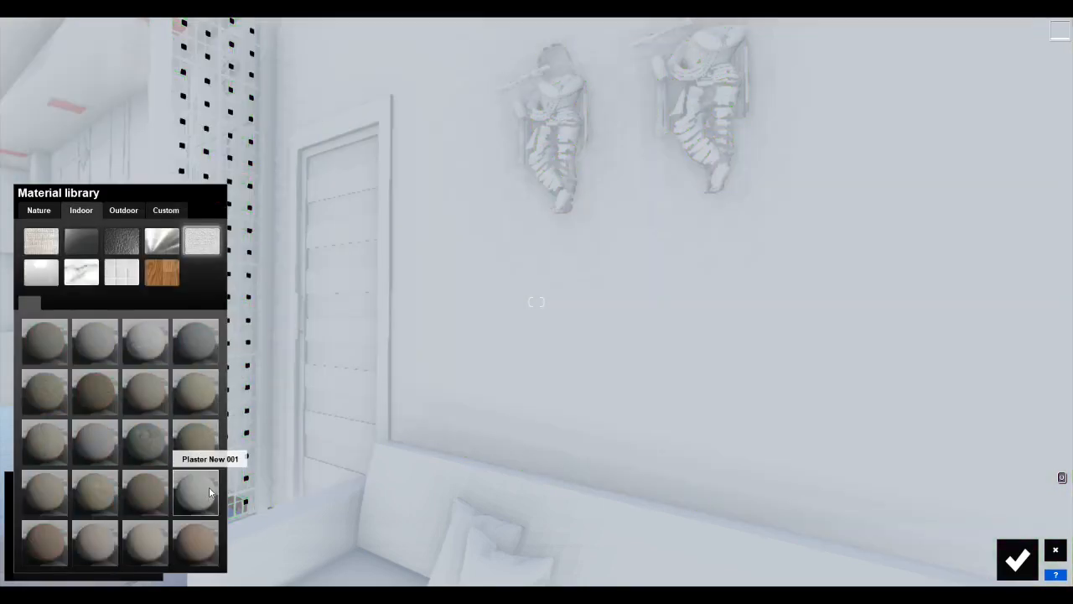
Try Plaster New 001, Plaster 018 1024 and a lighter beige plaster on the sofa wall and compare them
left_click(210, 492)
left_click(205, 442)
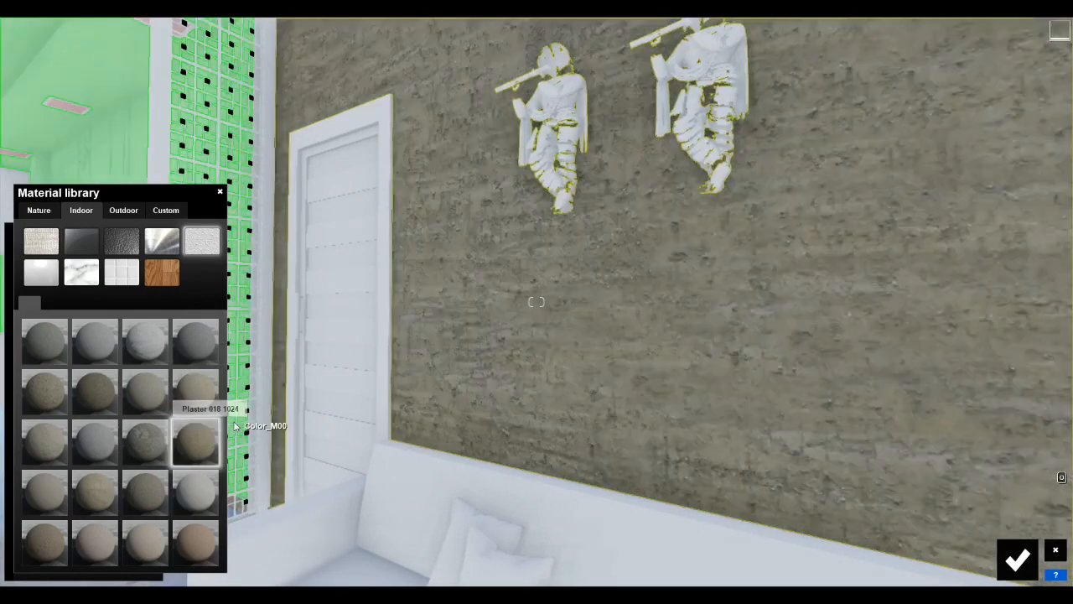
left_click(208, 403)
right_click_drag(268, 395, 386, 392)
key("s")
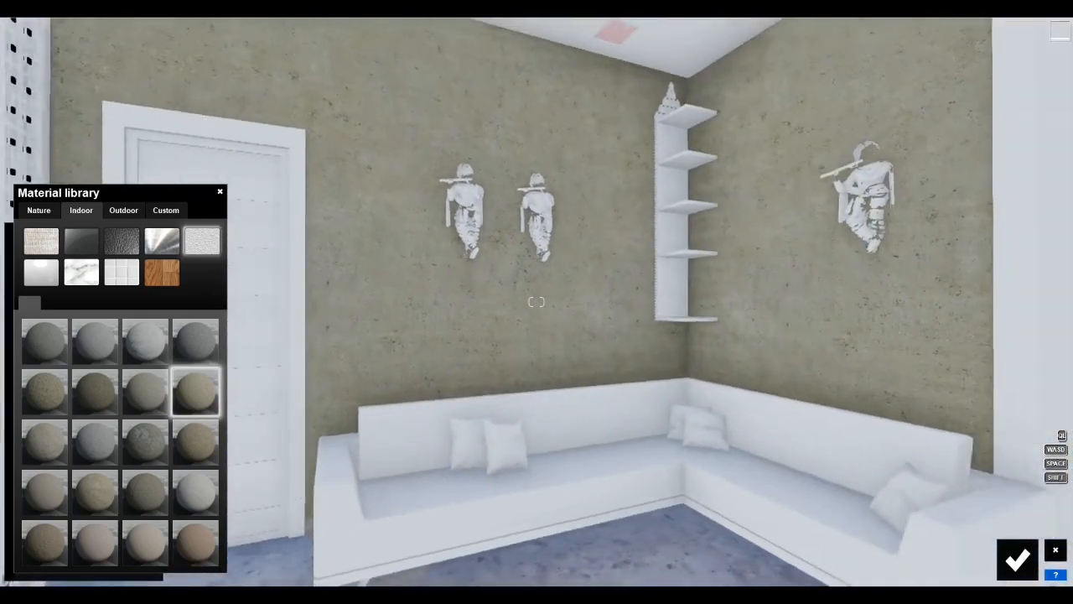
right_click_drag(235, 384, 161, 360)
key("w")
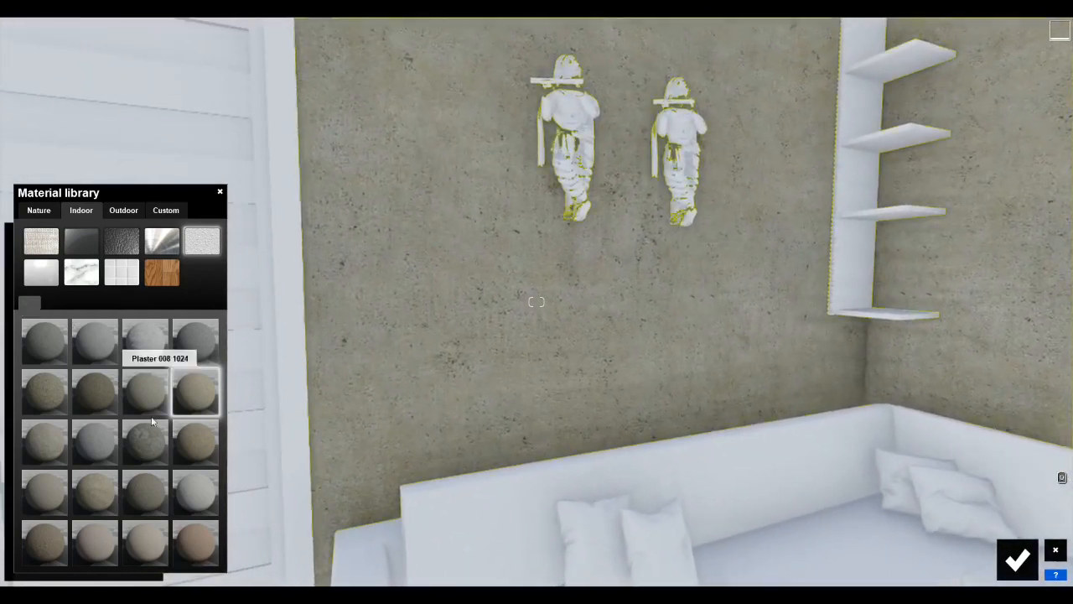
Try further plasters on the sofa wall, including Plaster New 001, Plaster 026 1024, Plaster 022 1024 and Plaster 010 1024
left_click(200, 542)
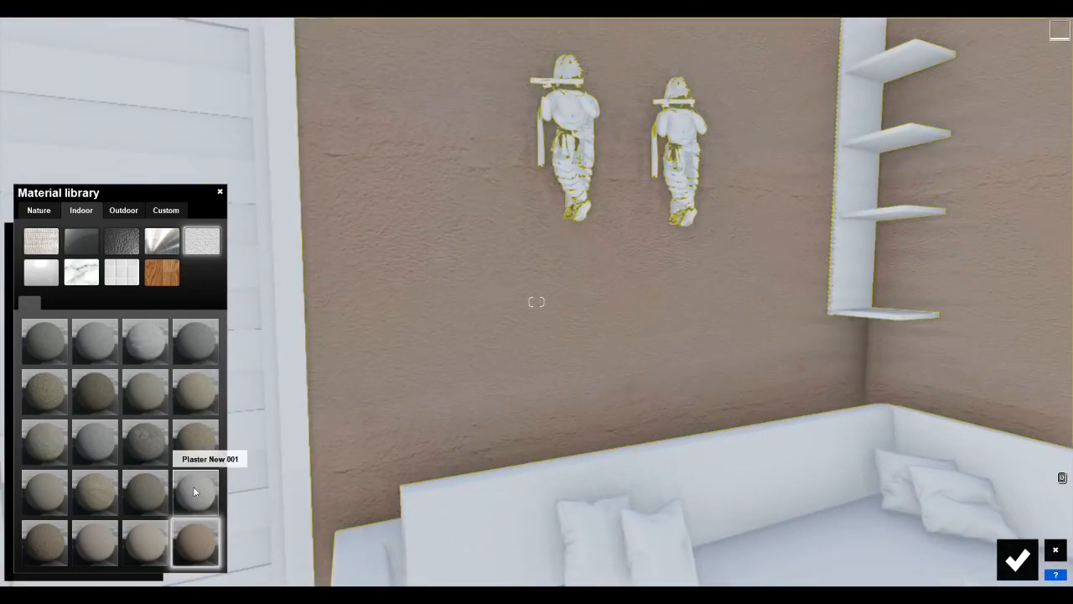
left_click(194, 490)
left_click(156, 487)
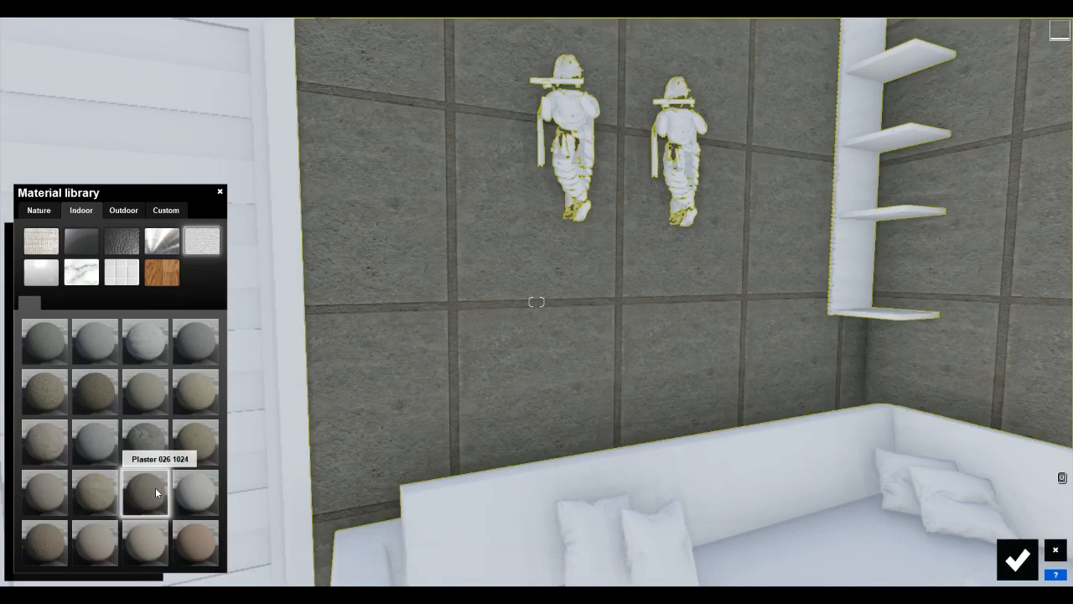
left_click(85, 503)
left_click(60, 498)
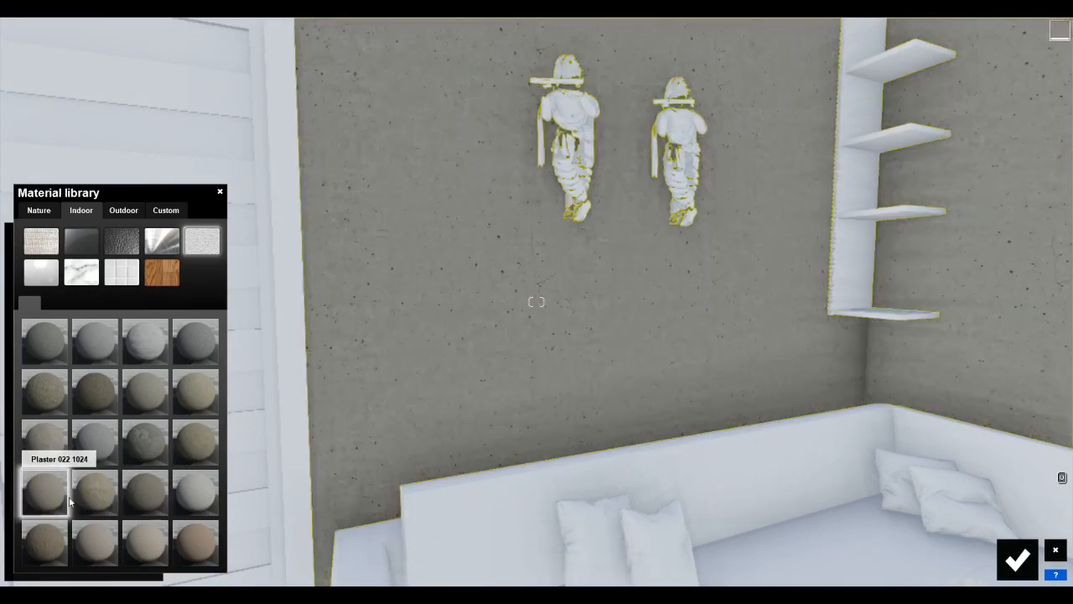
left_click(90, 496)
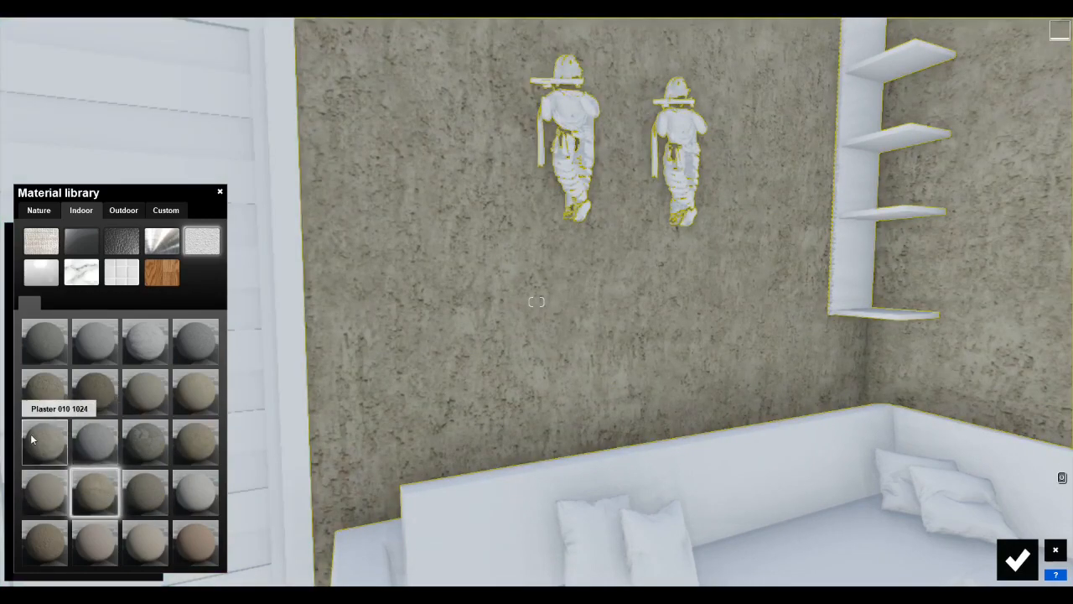
left_click(42, 440)
right_click_drag(85, 441, 220, 393)
Apply the grey Plaster 005 1024 to the sofa wall and open its material settings
left_click(206, 344)
key("s")
right_click_drag(205, 344, 286, 355)
key("w")
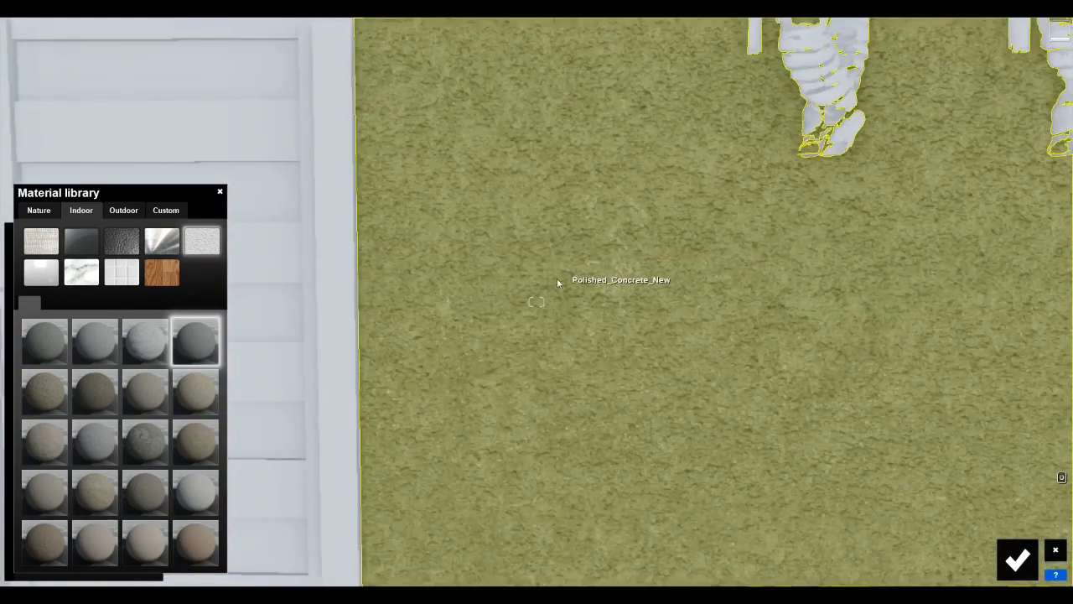
left_click(560, 284)
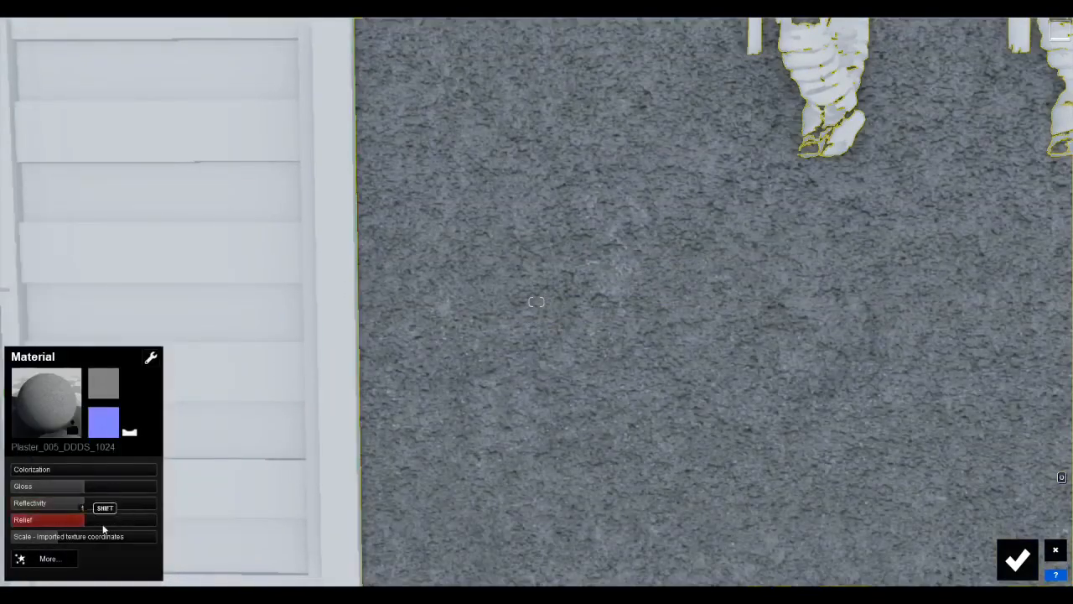
Adjust the sofa wall plaster's texture scale, lighten it with white colorization and save the material
left_click_drag(52, 539, 45, 541)
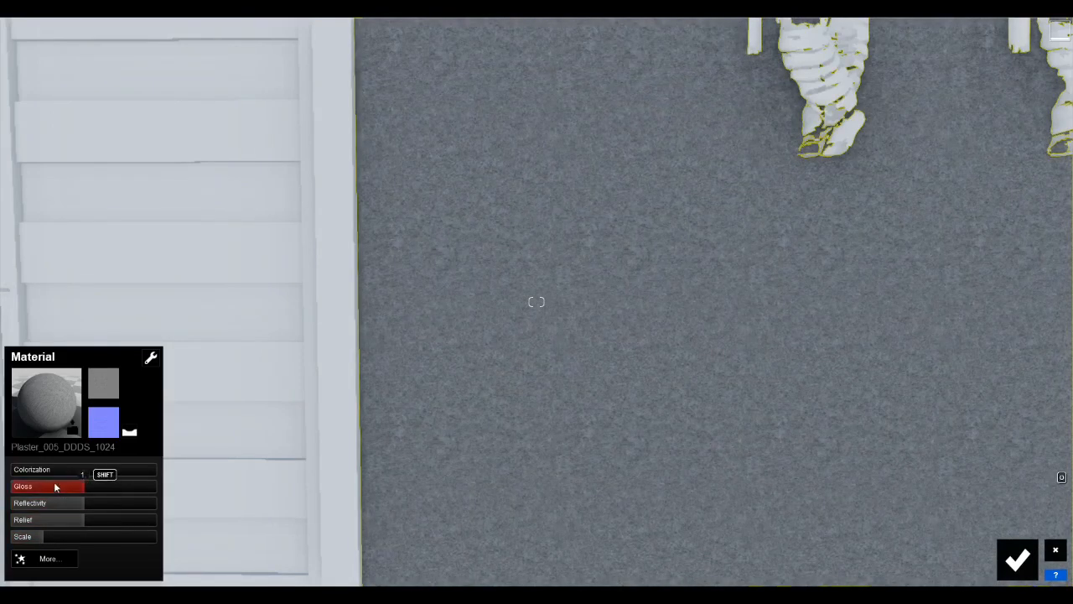
left_click_drag(38, 472, 105, 471)
right_click_drag(352, 352, 578, 353)
key("s")
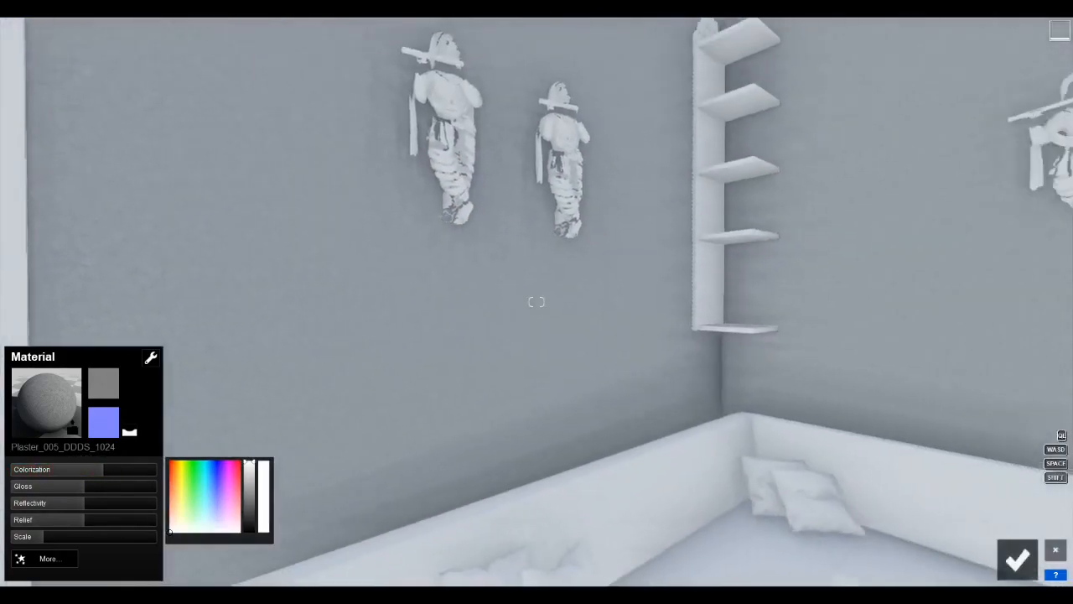
key("s")
right_click_drag(536, 302, 294, 301)
key("w")
key("s")
left_click(1017, 561)
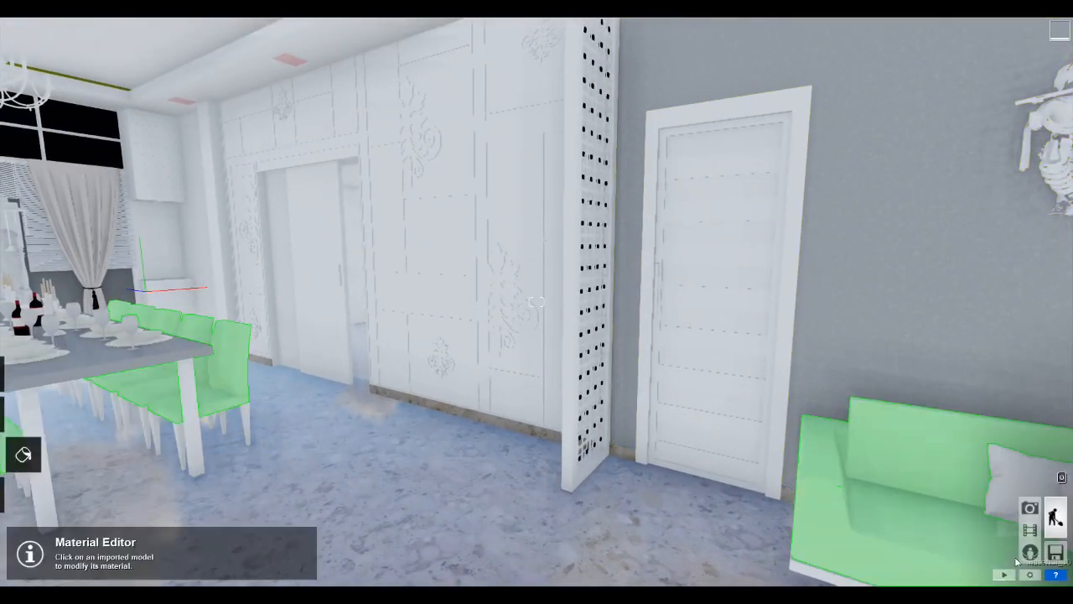
Apply a light grey indoor plaster to the white panelled walls and ceiling and save the material
right_click_drag(759, 377, 628, 282)
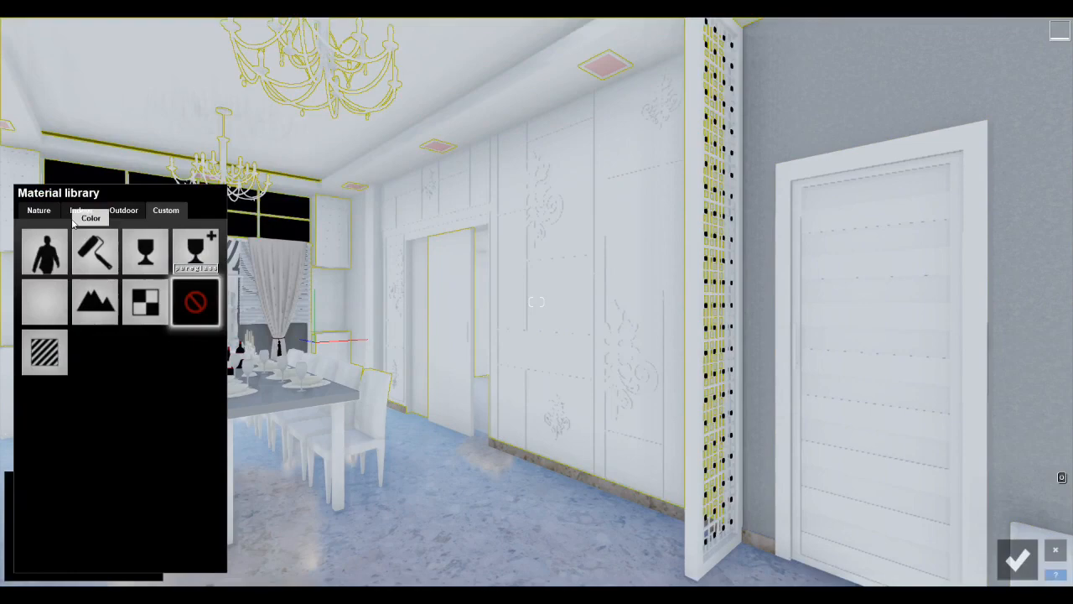
left_click(81, 214)
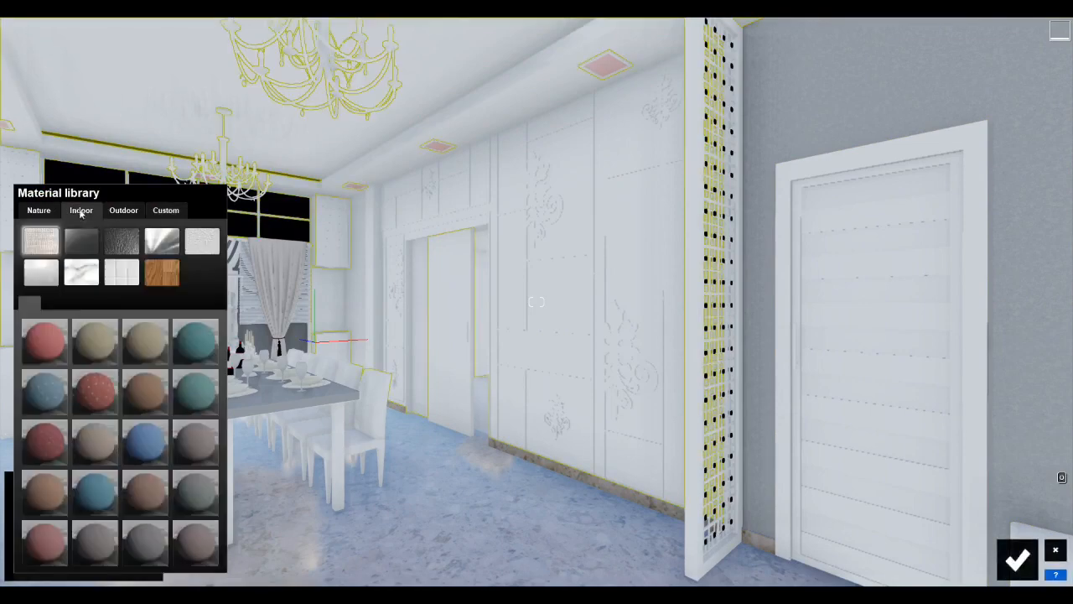
left_click(191, 252)
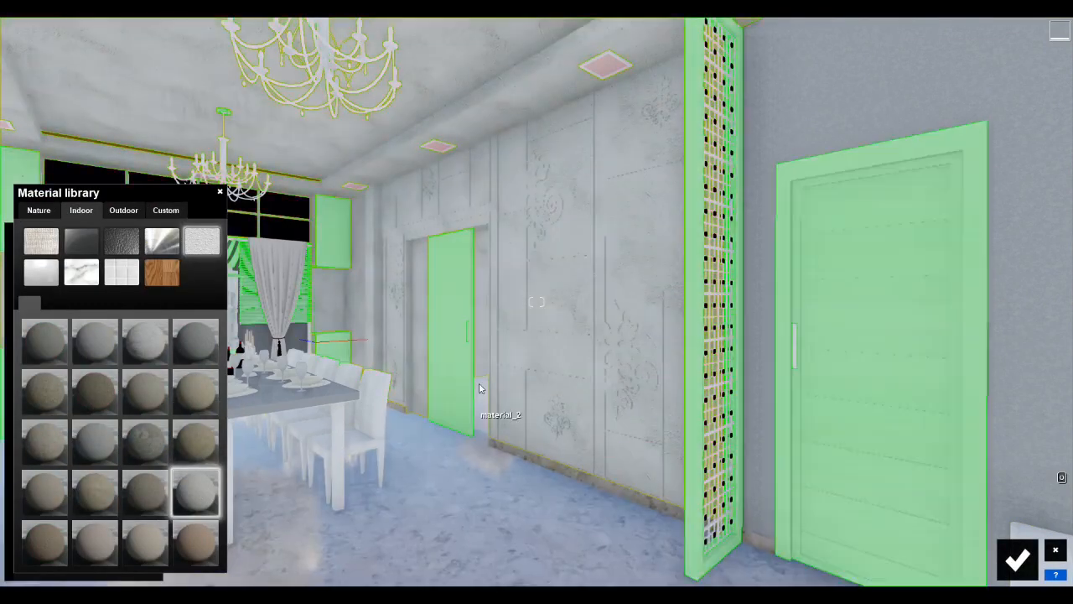
right_click_drag(474, 413, 609, 313)
key("w")
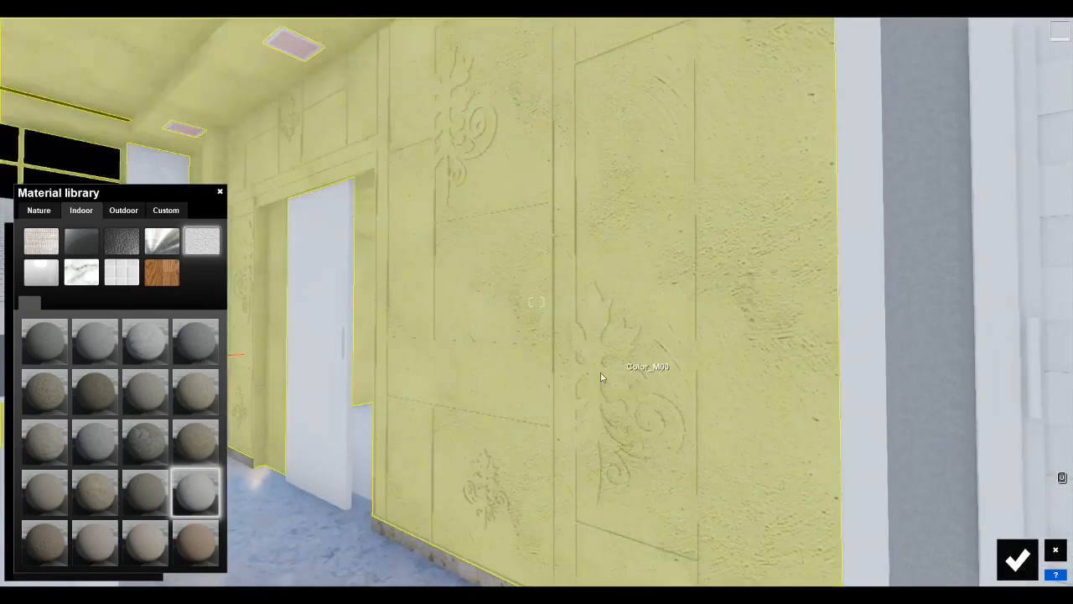
key("s")
right_click_drag(601, 377, 494, 377)
key("w")
key("s")
left_click(1018, 559)
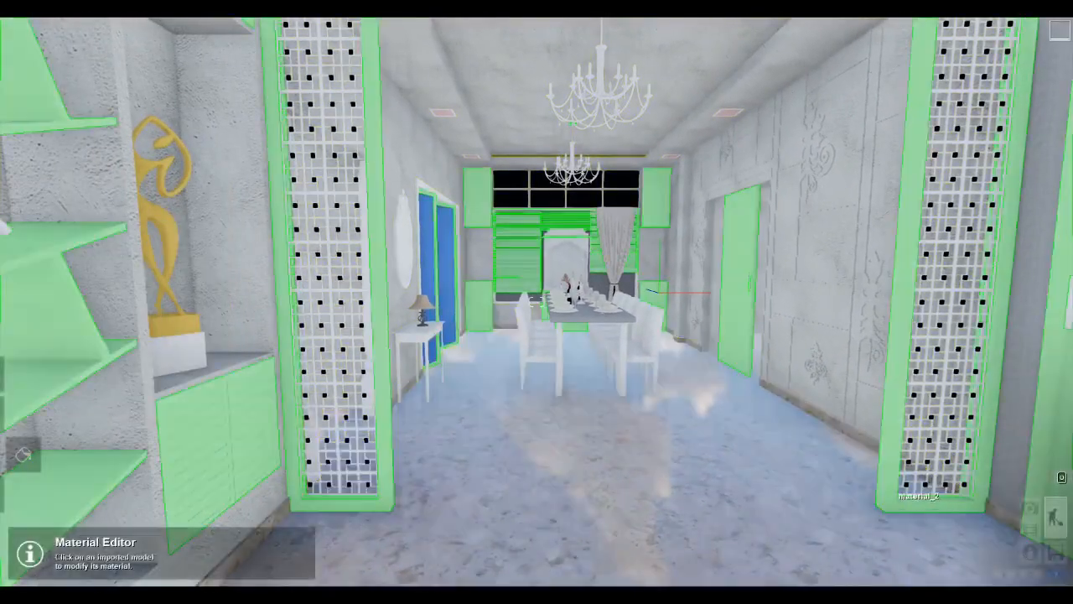
Select the shared material of the doors, shelves and lattice frames and bring up the outdoor wood materials
right_click_drag(890, 493, 627, 358)
key("s")
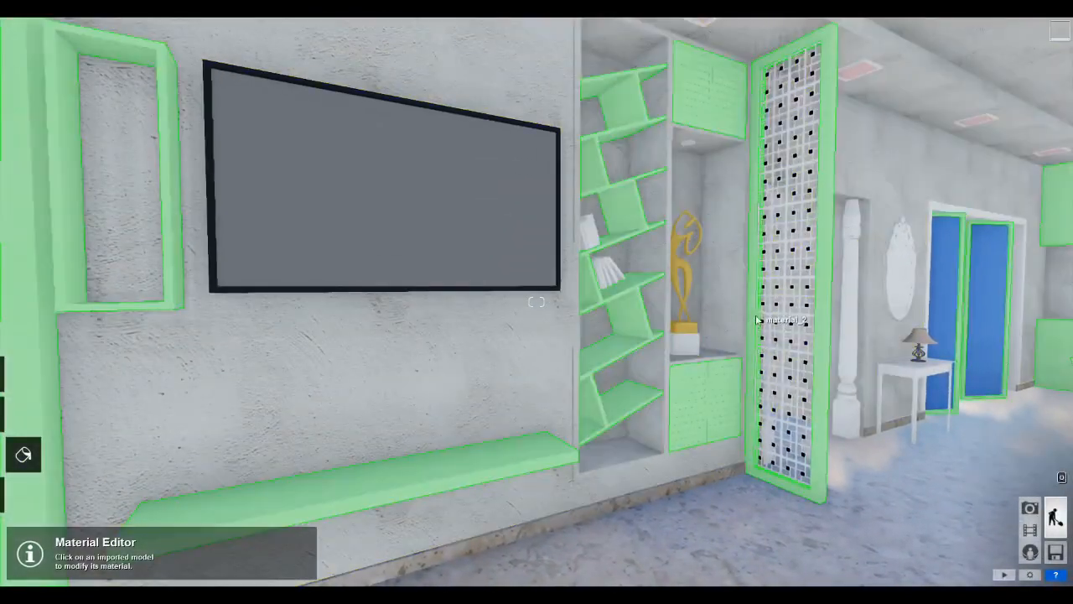
right_click_drag(755, 319, 637, 240)
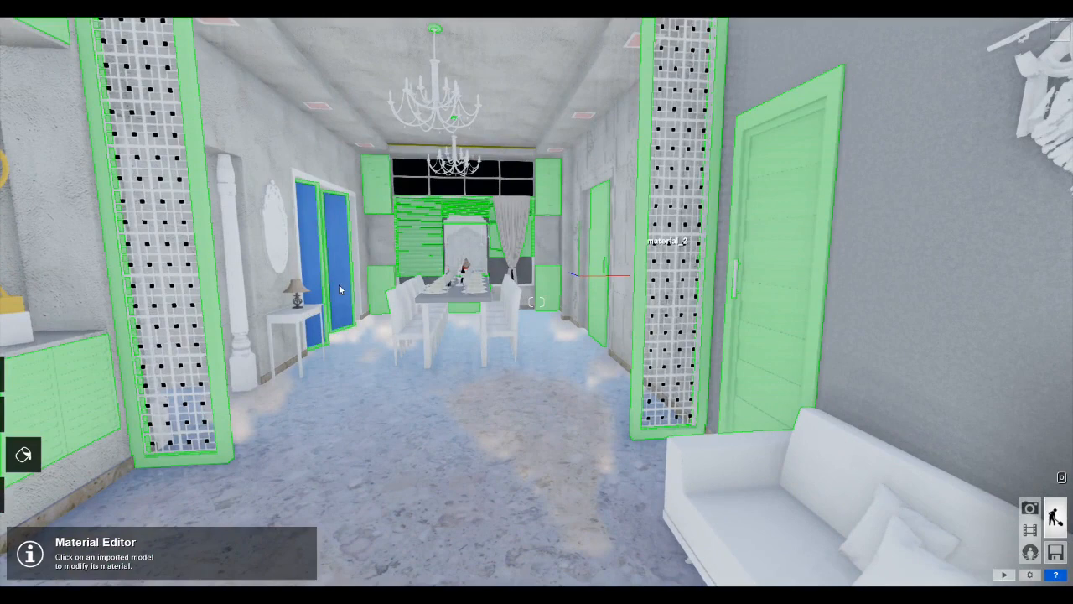
left_click(339, 290)
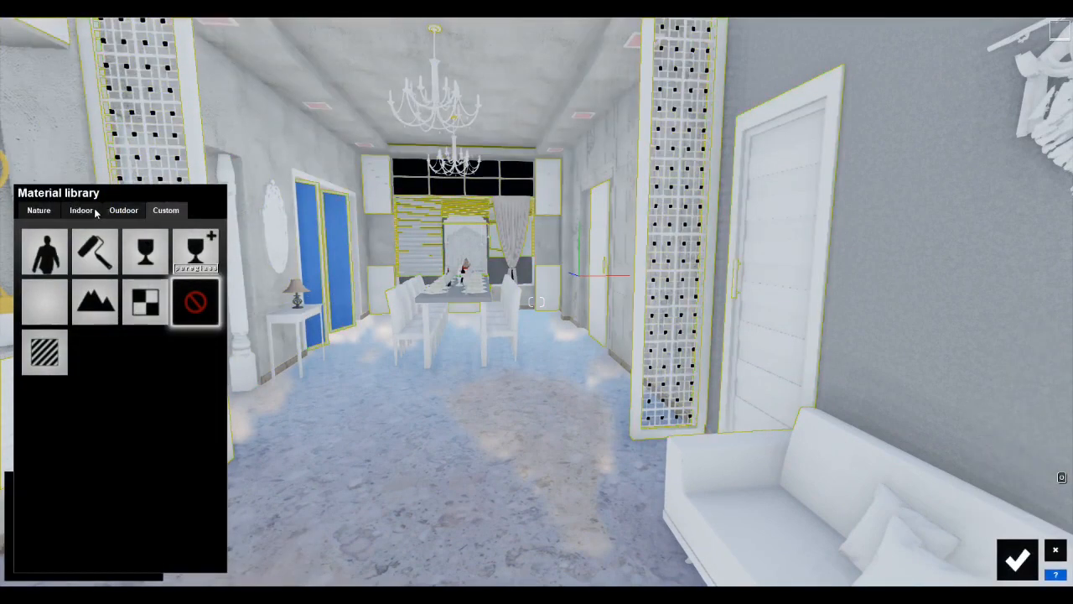
left_click(81, 210)
left_click(161, 279)
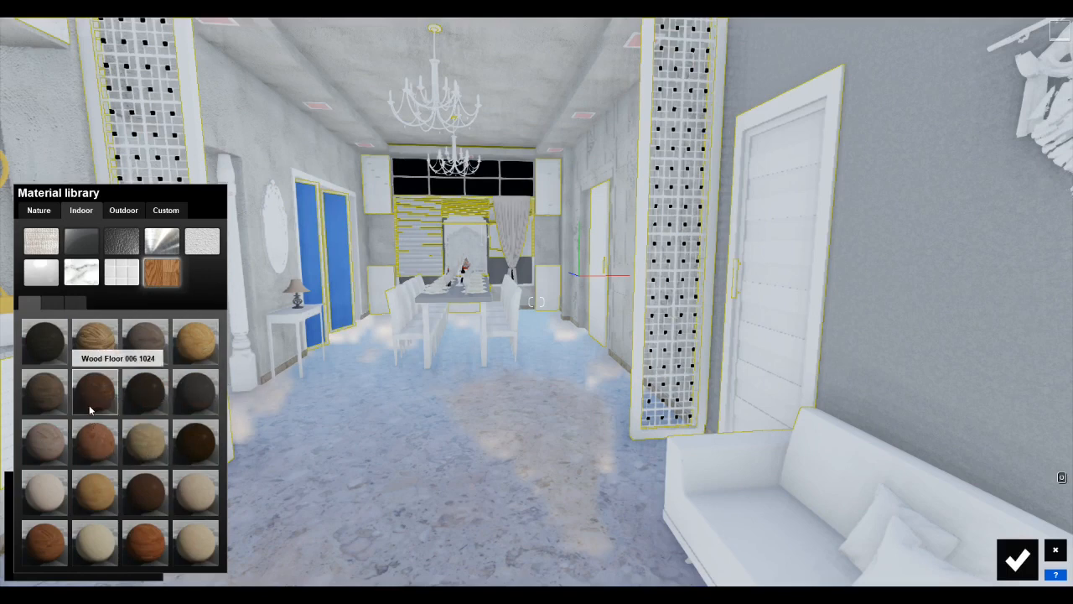
left_click(126, 216)
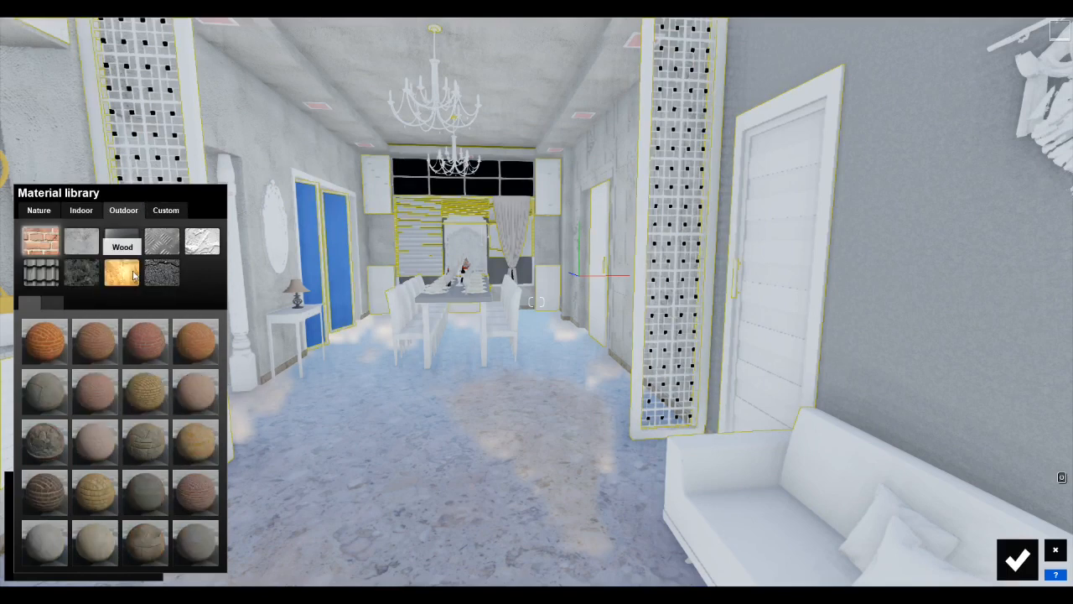
left_click(134, 277)
Try reddish Wood 002 1024 and another wood on the doors and shelves, settle on a dark brown wood and save
left_click(96, 356)
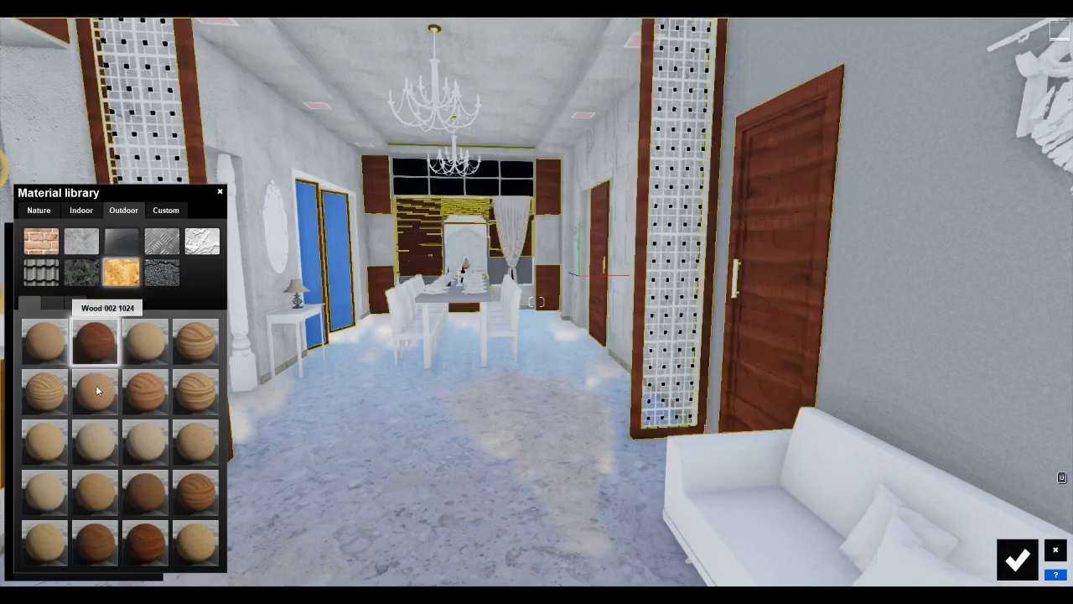
left_click(95, 385)
left_click(140, 502)
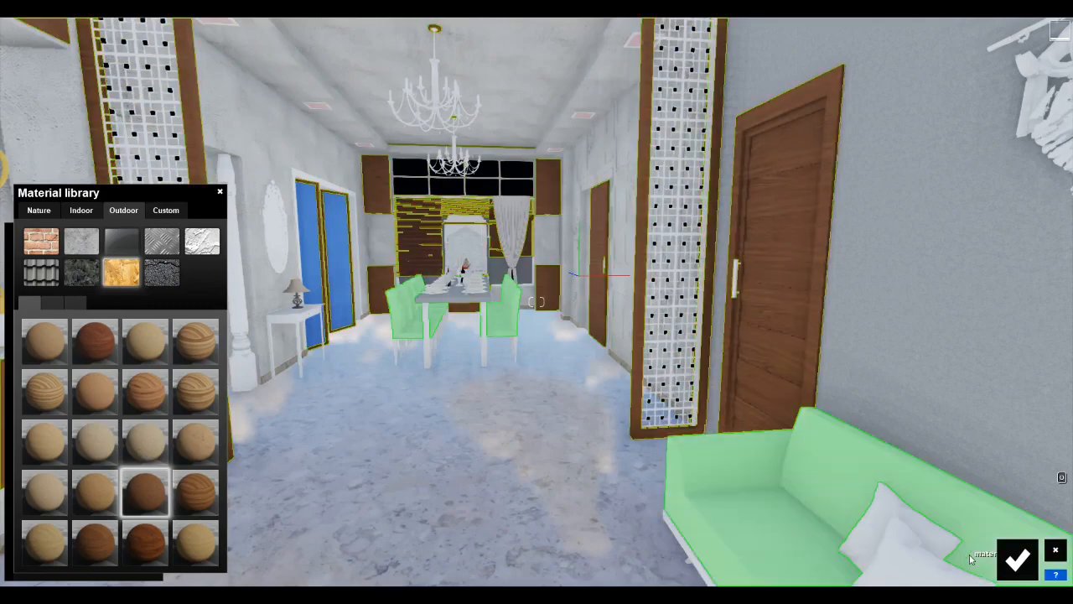
left_click(1018, 560)
Apply a dark reflective indoor metal to the television frame on the plaster wall and save the material
right_click_drag(771, 385, 726, 380)
key("w")
key("s")
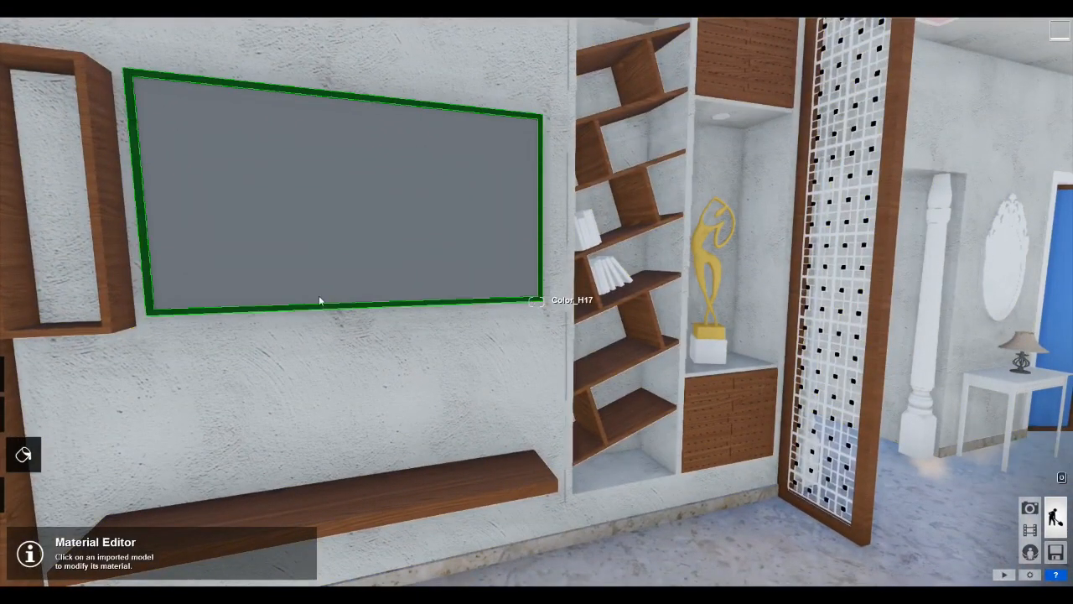
left_click(320, 301)
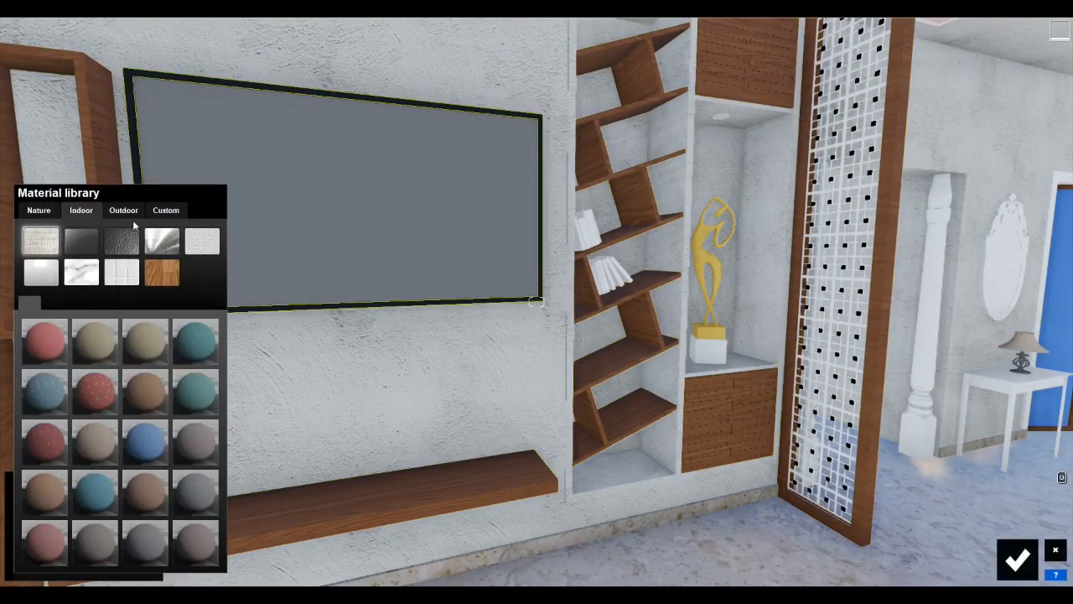
left_click(165, 249)
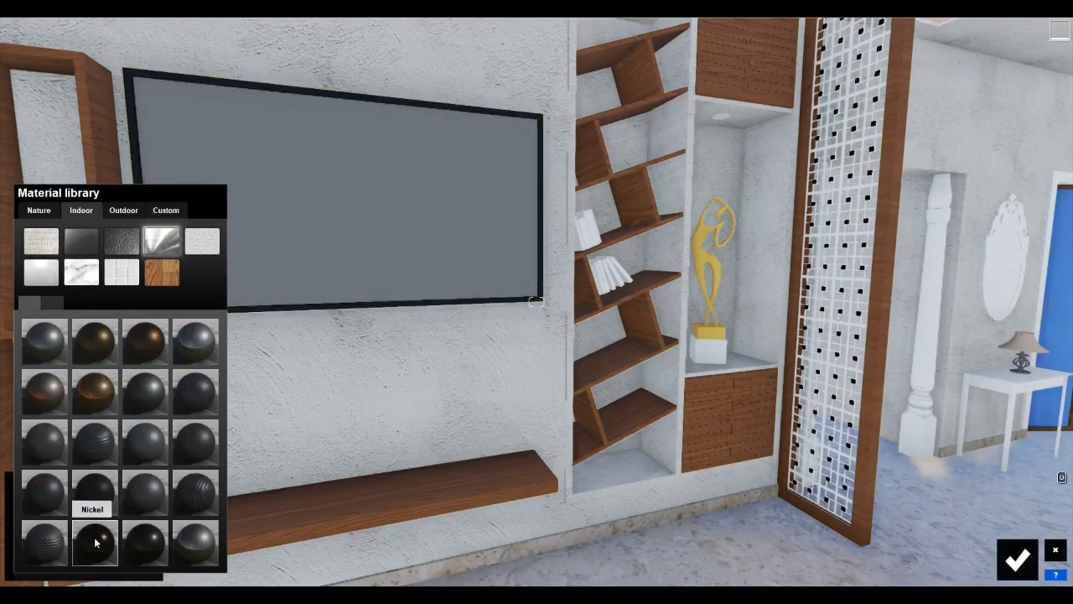
left_click(91, 497)
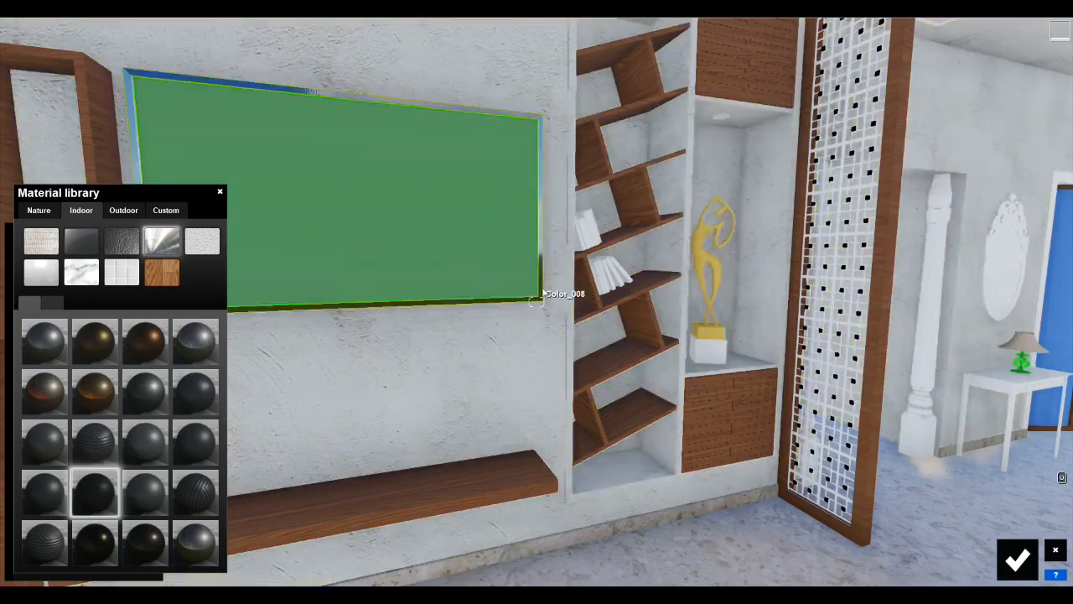
left_click(1017, 559)
Try Interior Volume Glass 004 on the television screen and replace it with the Aluminium metal
key("w")
right_click_drag(956, 528, 767, 299)
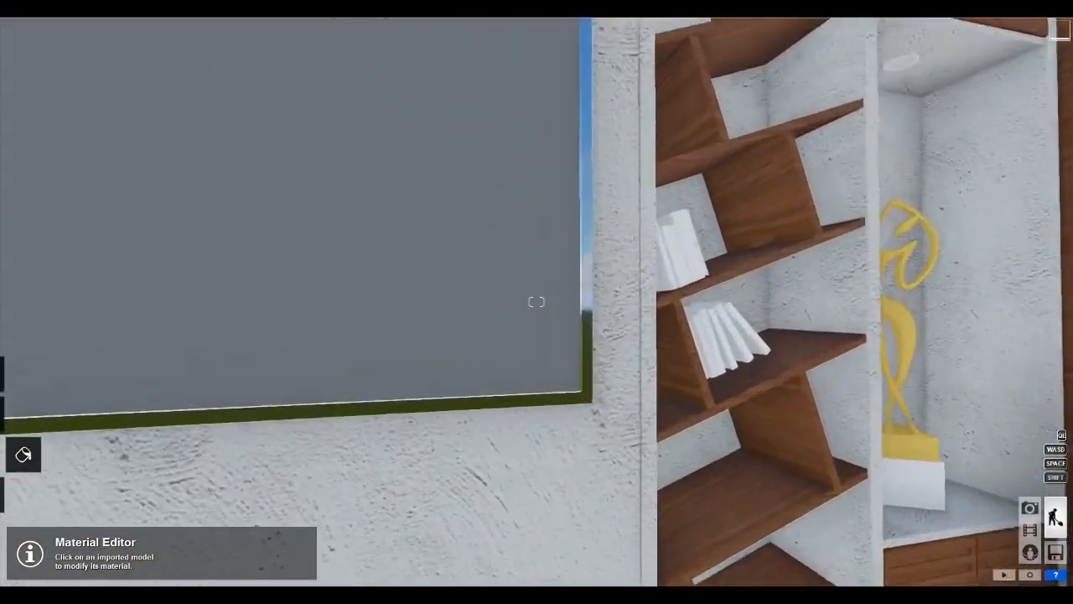
key("s")
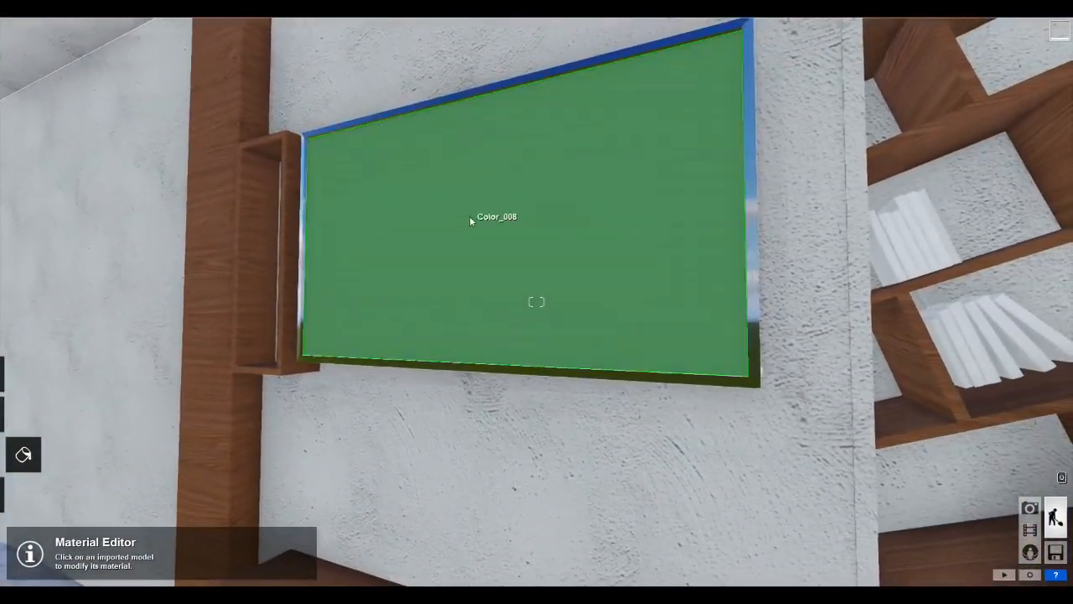
left_click(105, 207)
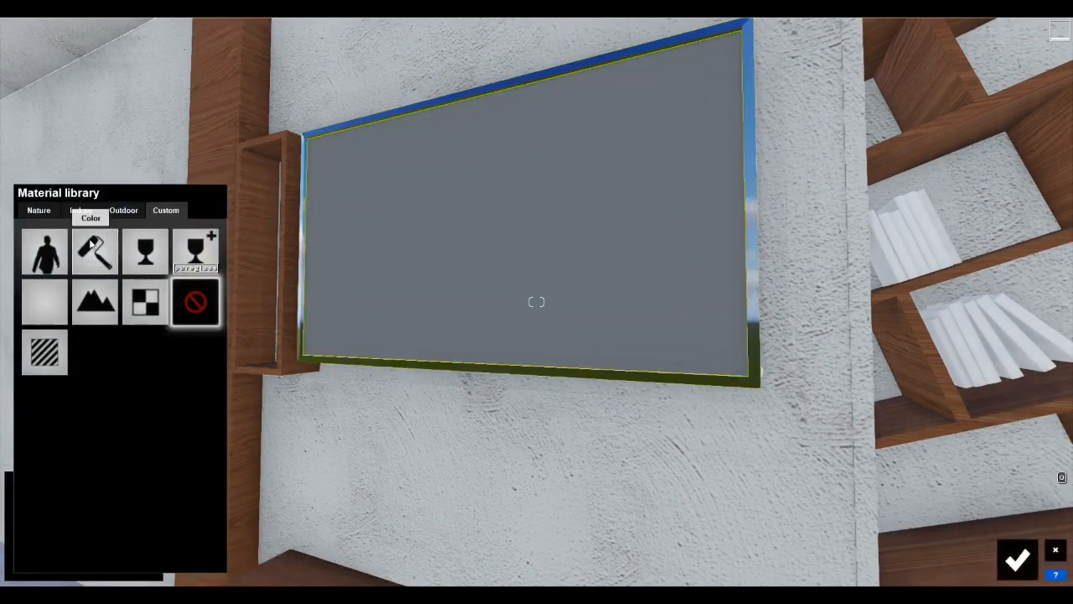
left_click(94, 245)
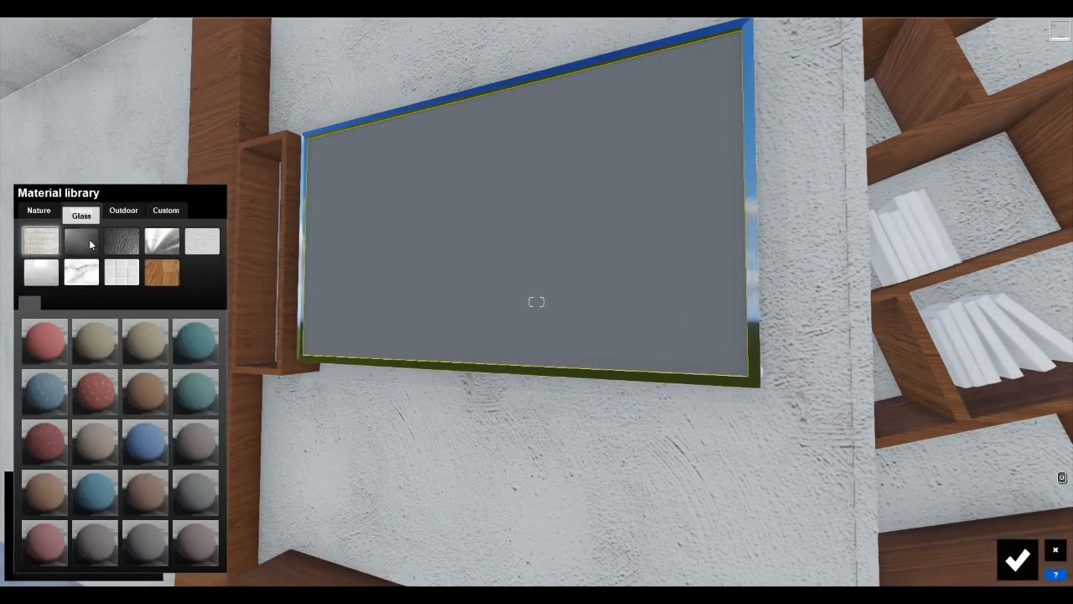
left_click(81, 243)
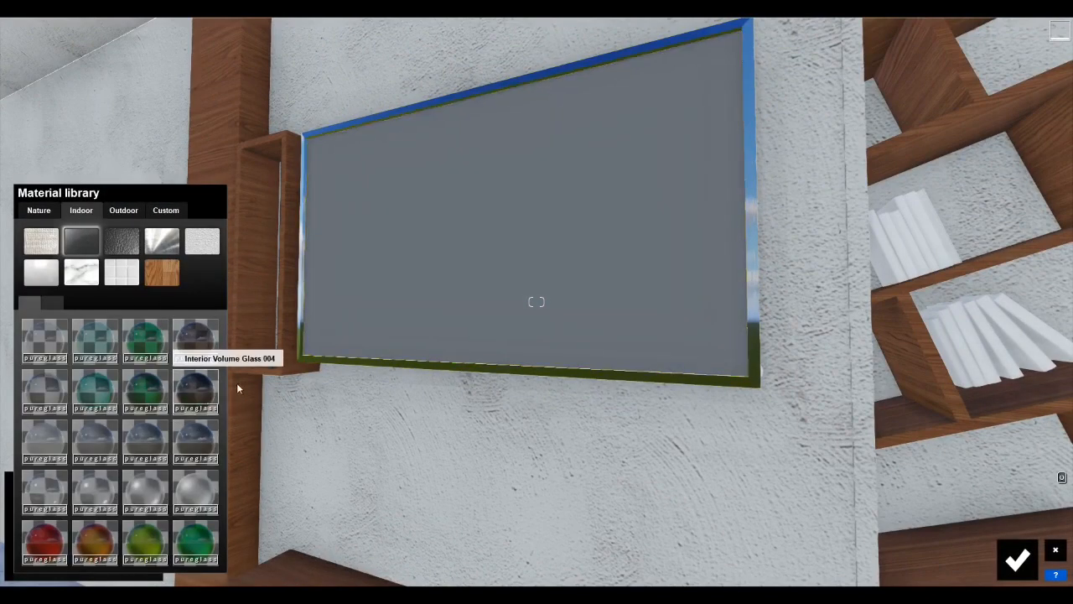
left_click(196, 389)
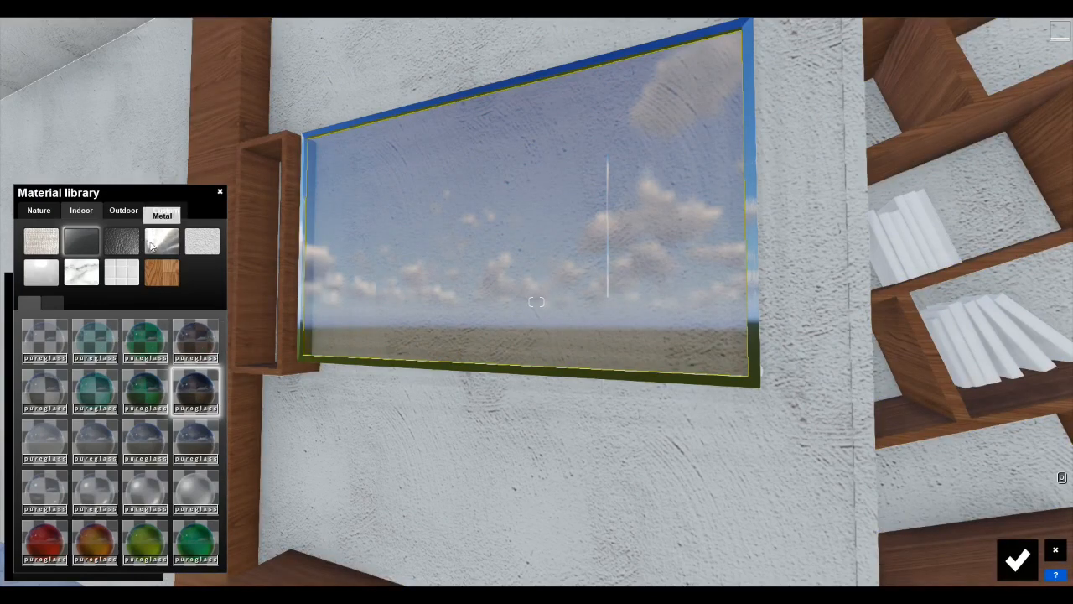
left_click(152, 244)
left_click(56, 340)
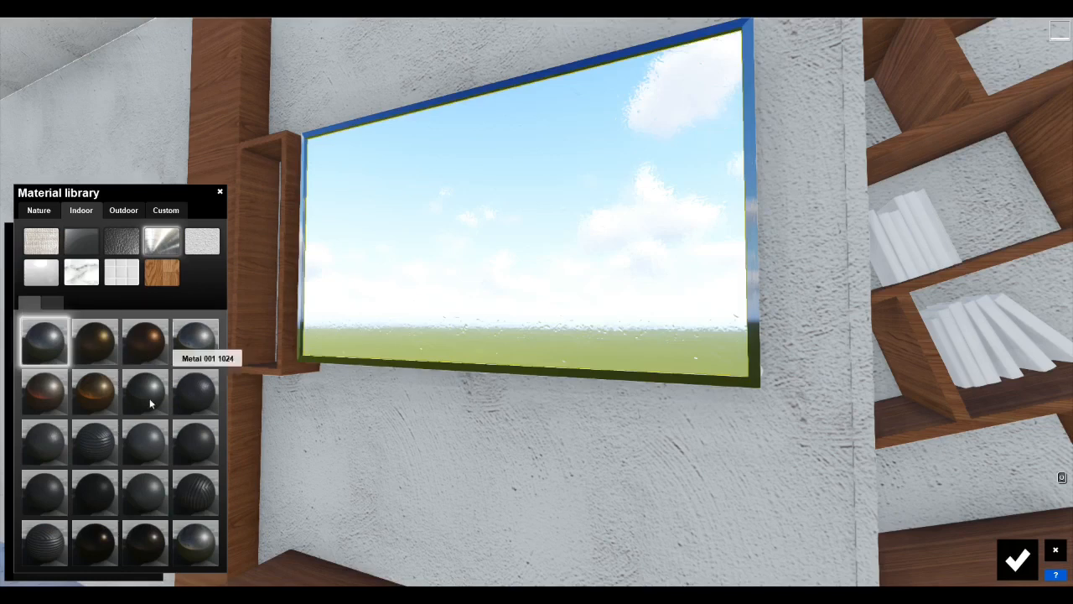
Raise the television screen's colorization, darken its tint to near black and save the material
left_click_drag(42, 472, 10, 526)
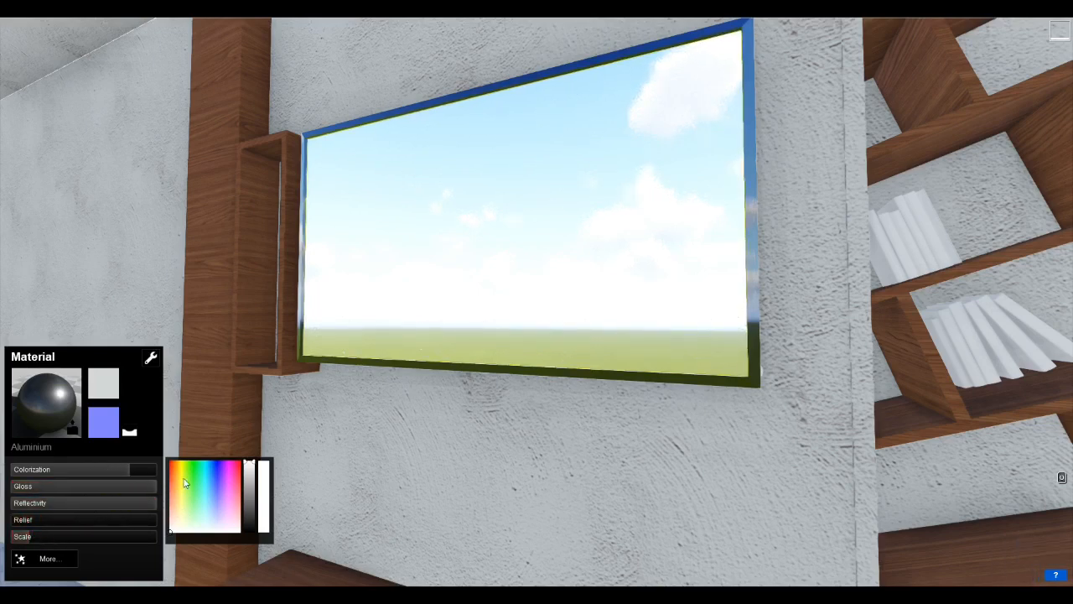
left_click_drag(246, 475, 246, 517)
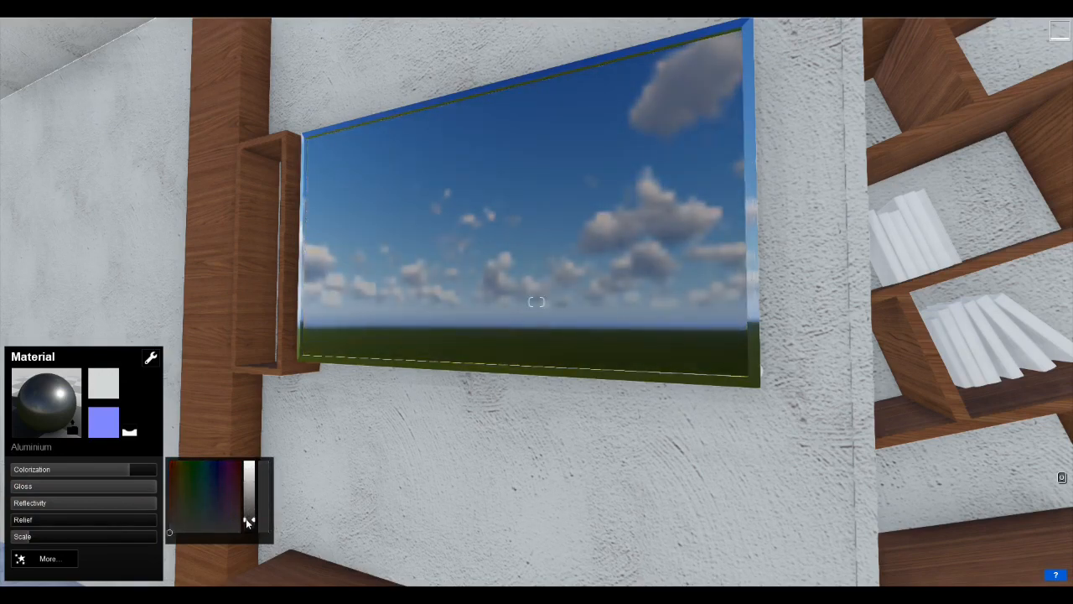
left_click(138, 473)
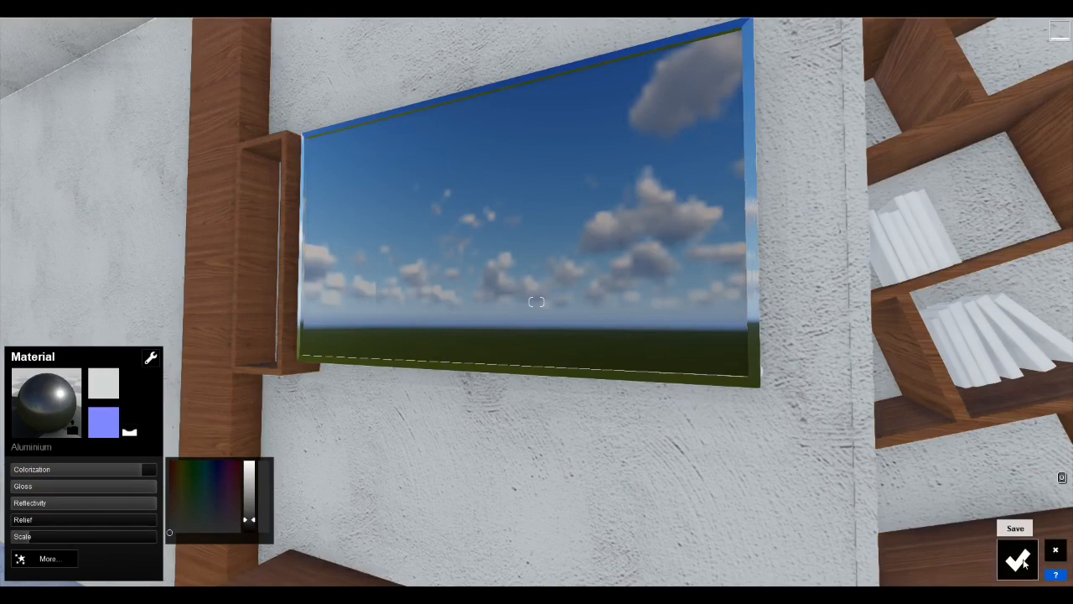
left_click(1022, 560)
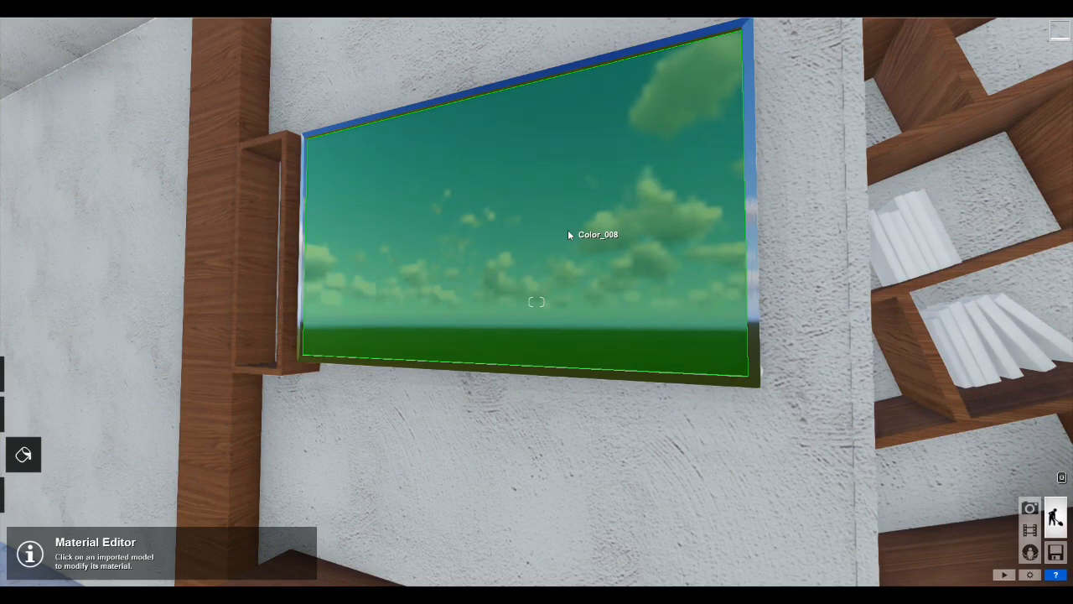
Try to load the RENDER video from the MOVIE folder as the television screen's color map
left_click(165, 334)
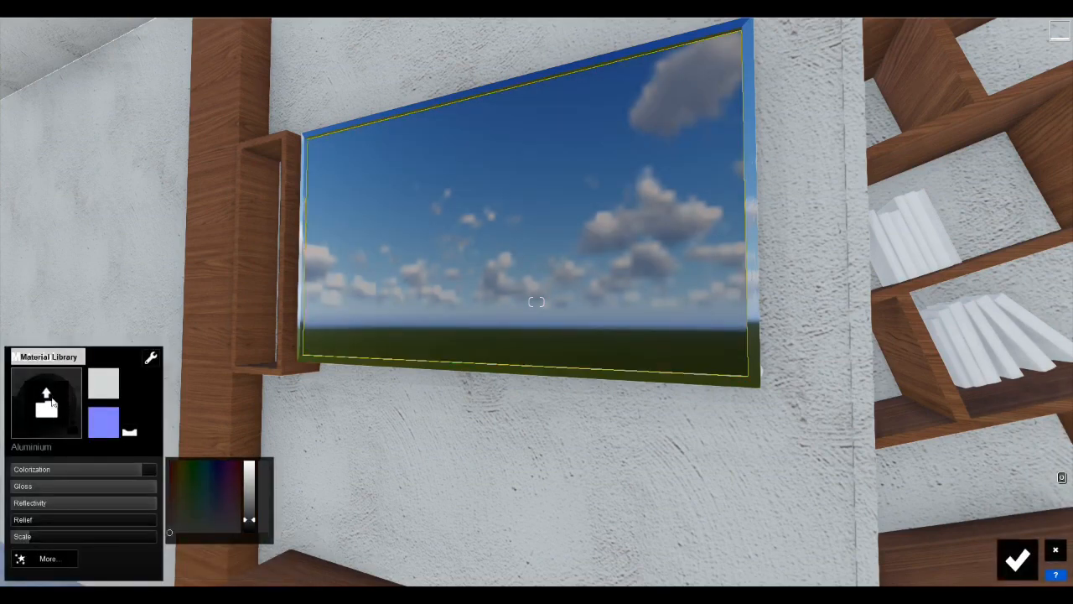
left_click(105, 392)
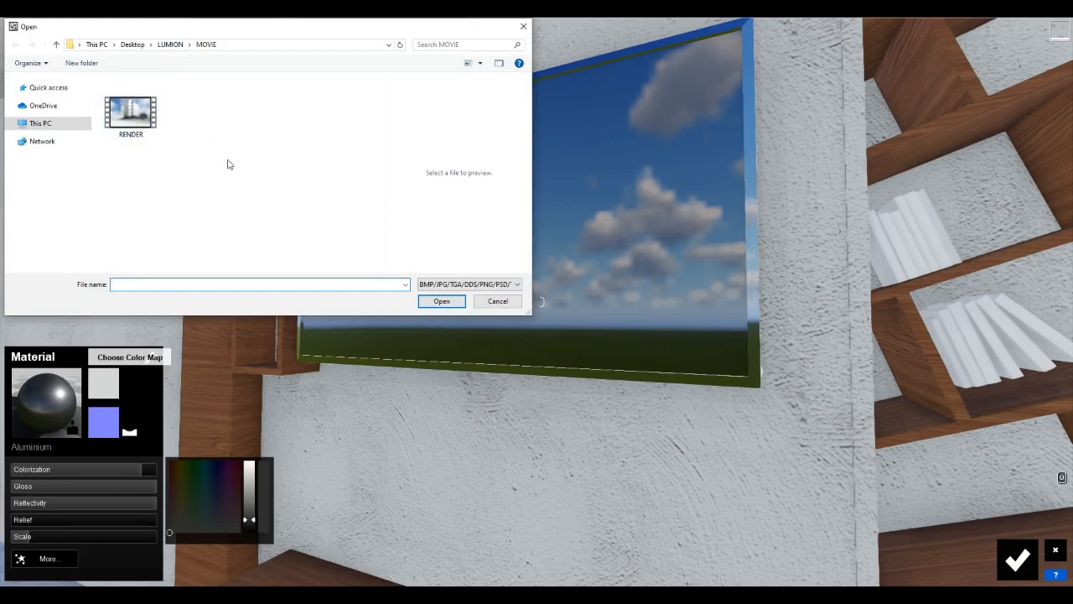
left_click(141, 118)
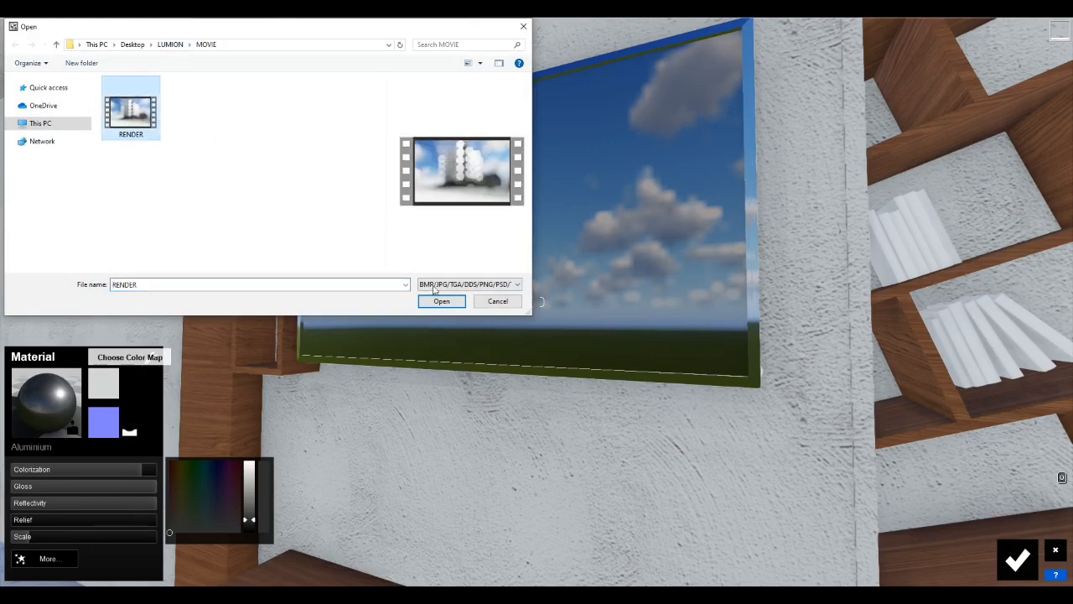
left_click(518, 286)
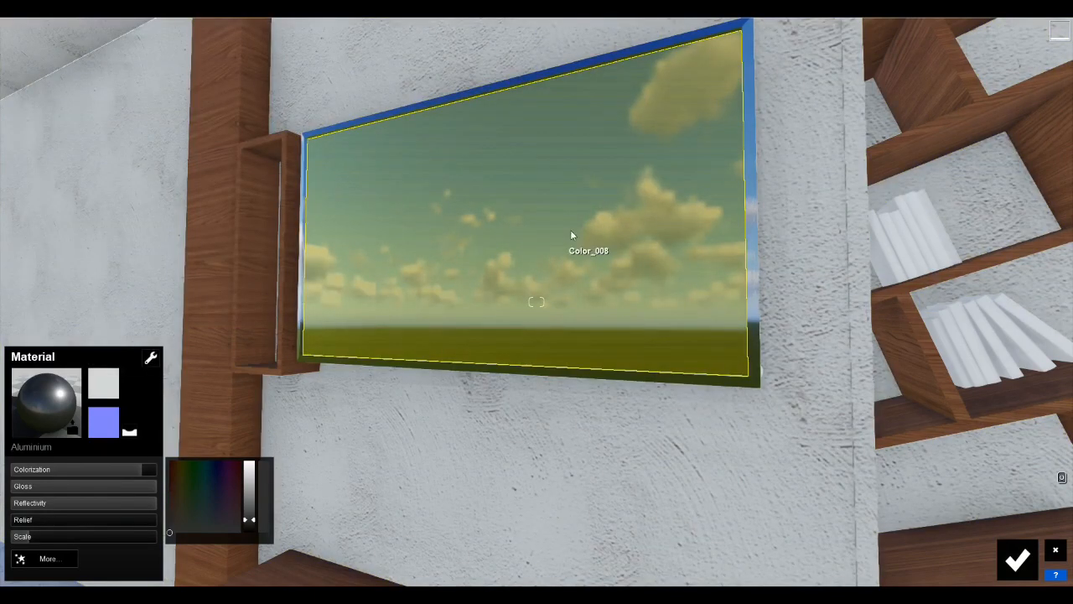
Apply Interior Volume Glass 004 to the window panes behind the blinds and shrine at the end of the dining area
right_click_drag(524, 229, 457, 247)
right_click_drag(302, 255, 445, 281)
key("w")
key("w")
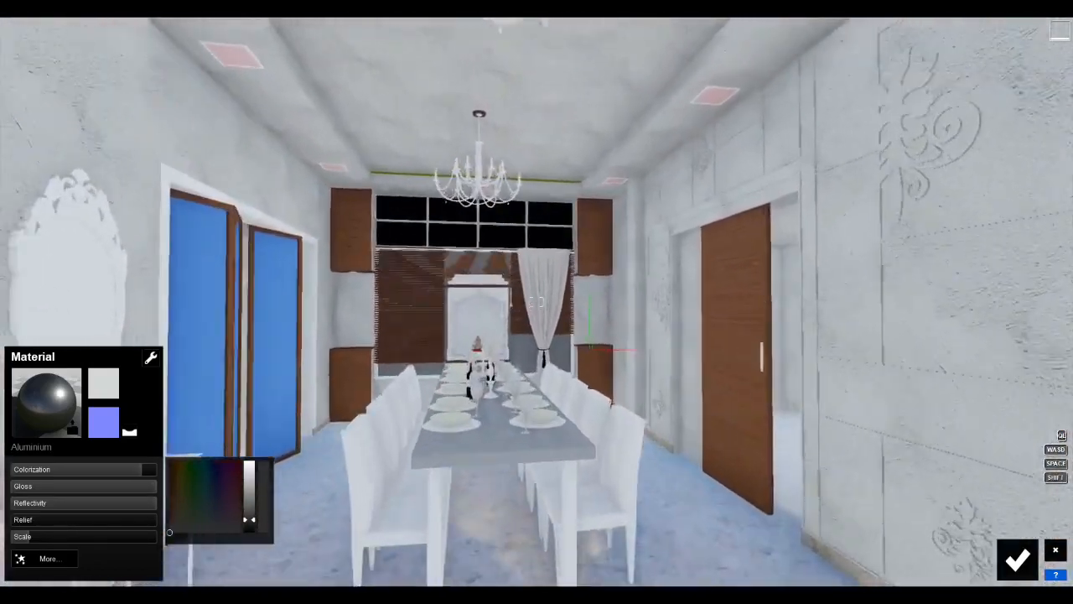
key("w")
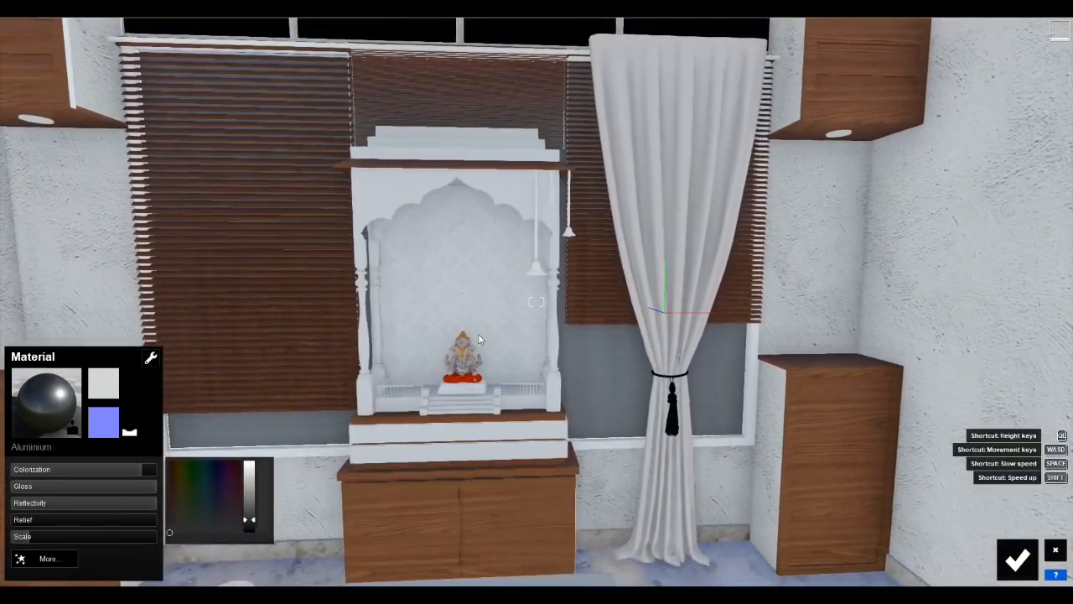
left_click(592, 372)
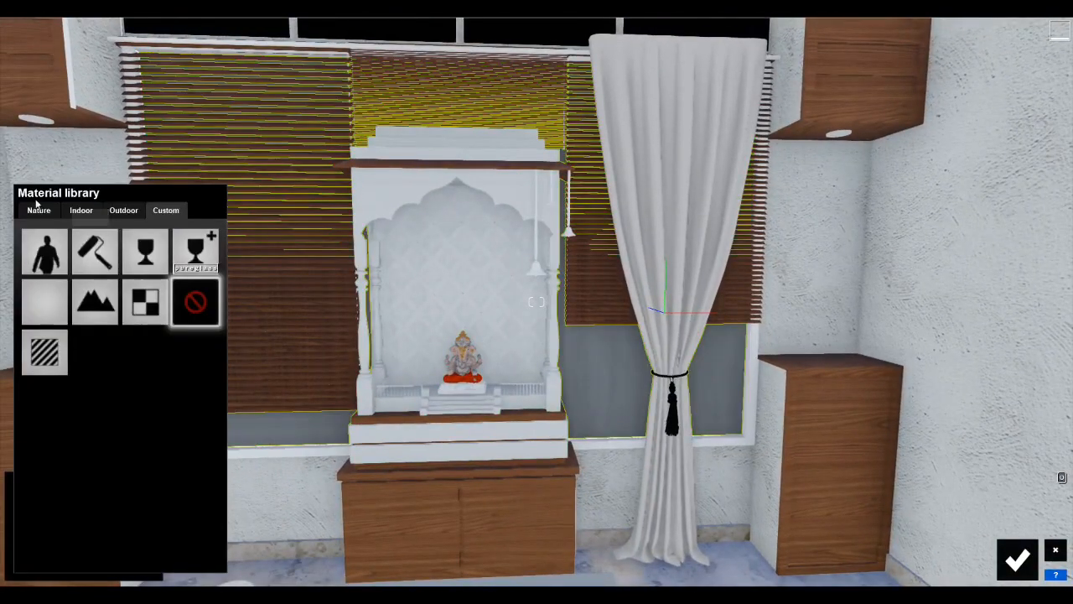
left_click(81, 210)
left_click(81, 242)
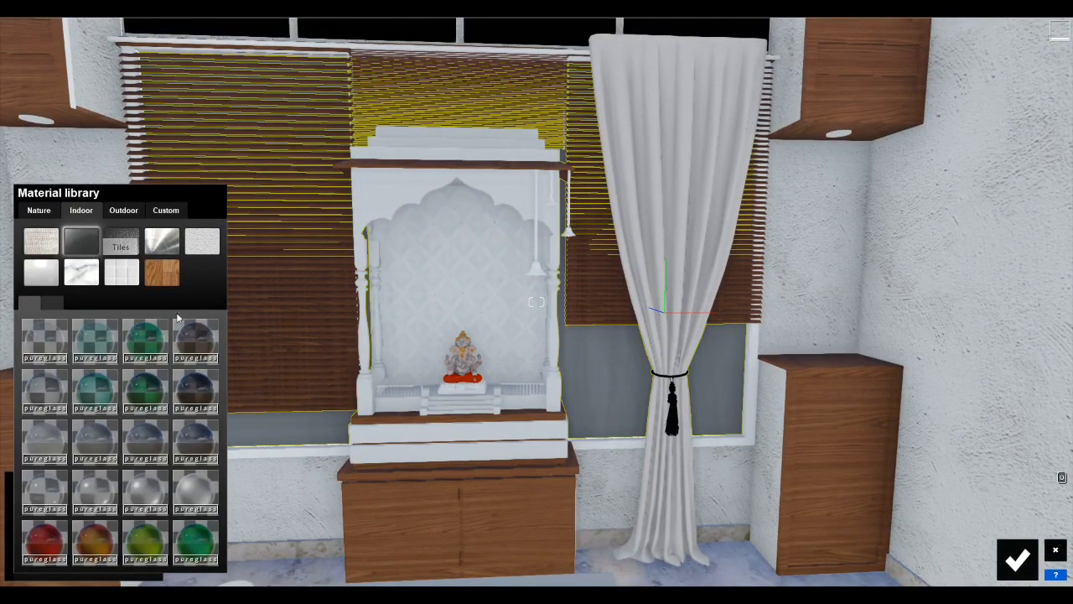
left_click(201, 393)
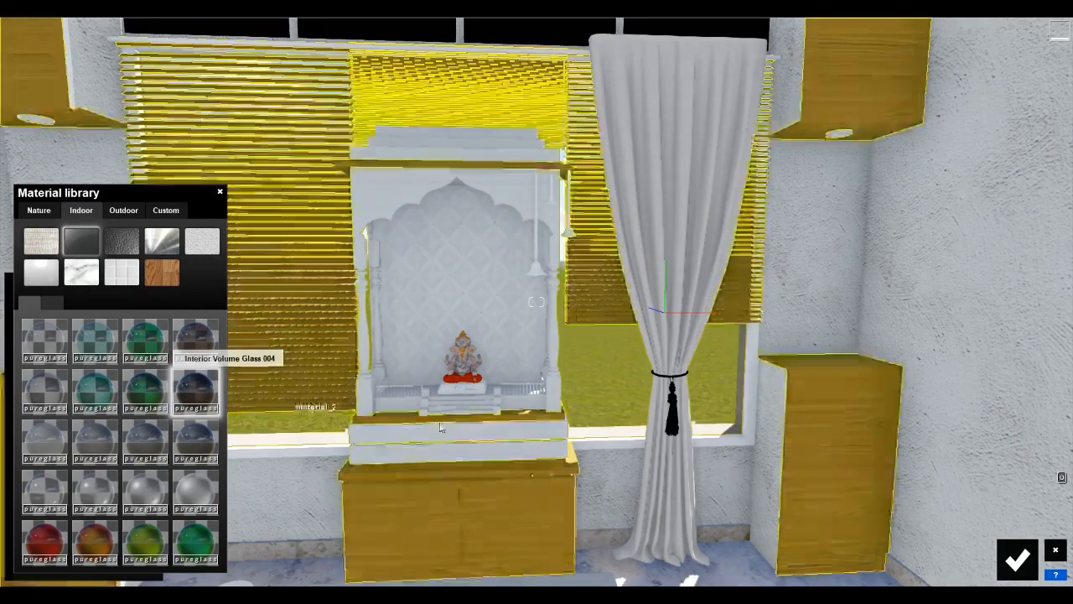
Try indoor carpet fabrics on the curtain beside the shrine and settle on Carpet Domestic 003 1024
left_click(664, 143)
left_click(81, 211)
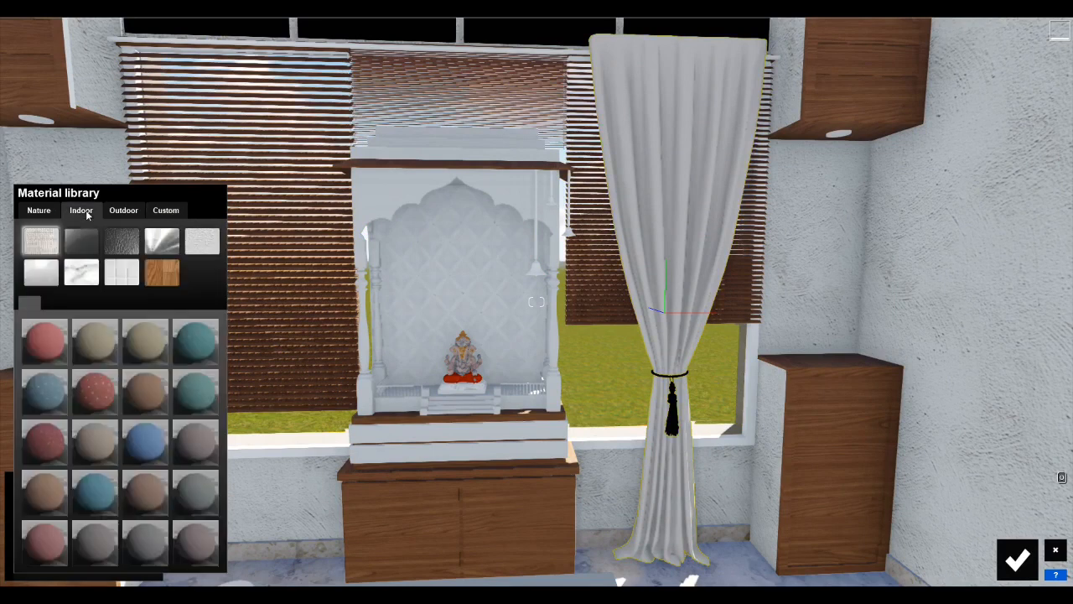
left_click(94, 343)
left_click(190, 350)
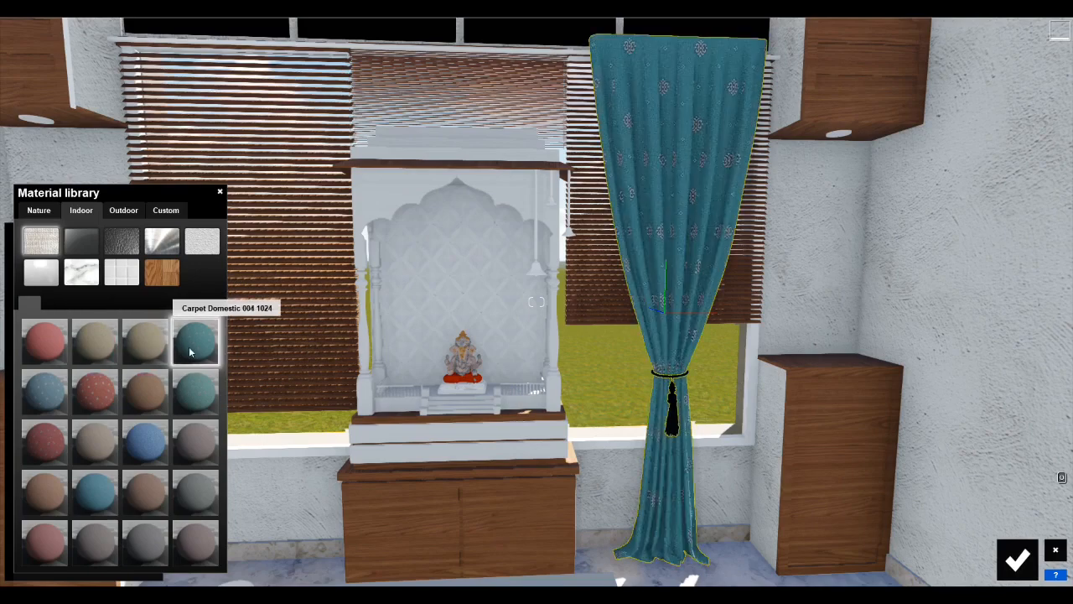
left_click(148, 351)
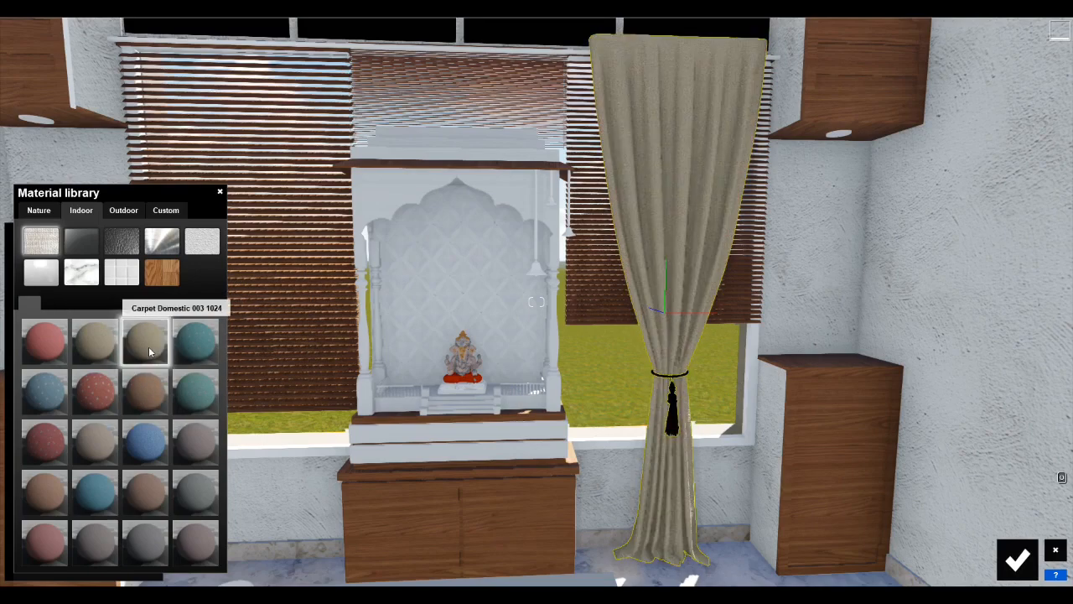
Set the curtain fabric's scale to 0.2, lower its relief and raise its colorization to about half with a white tint
key("w")
right_click_drag(419, 329, 535, 312)
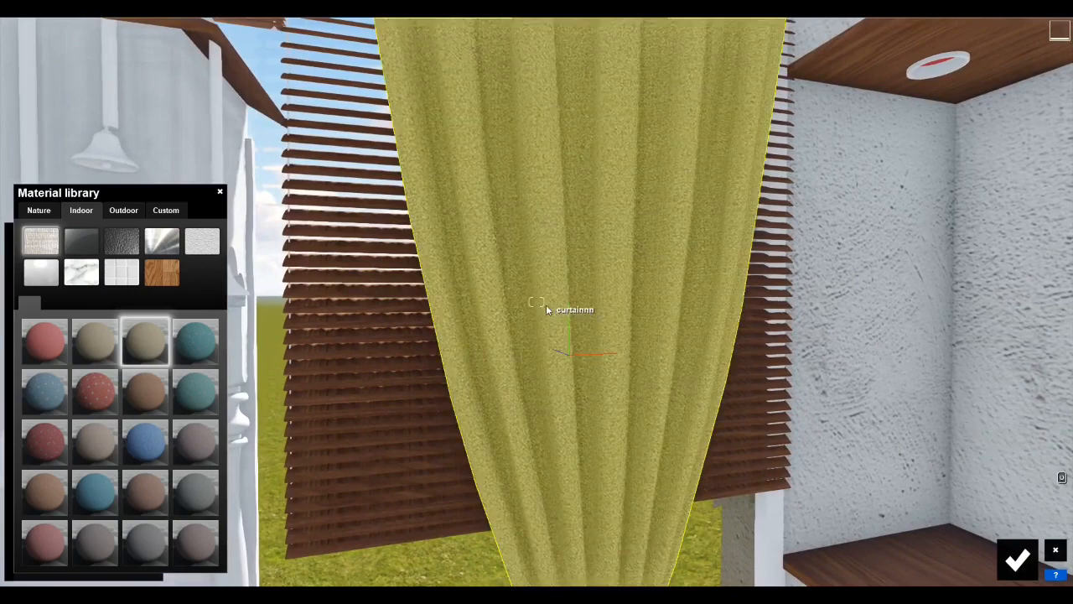
left_click(547, 309)
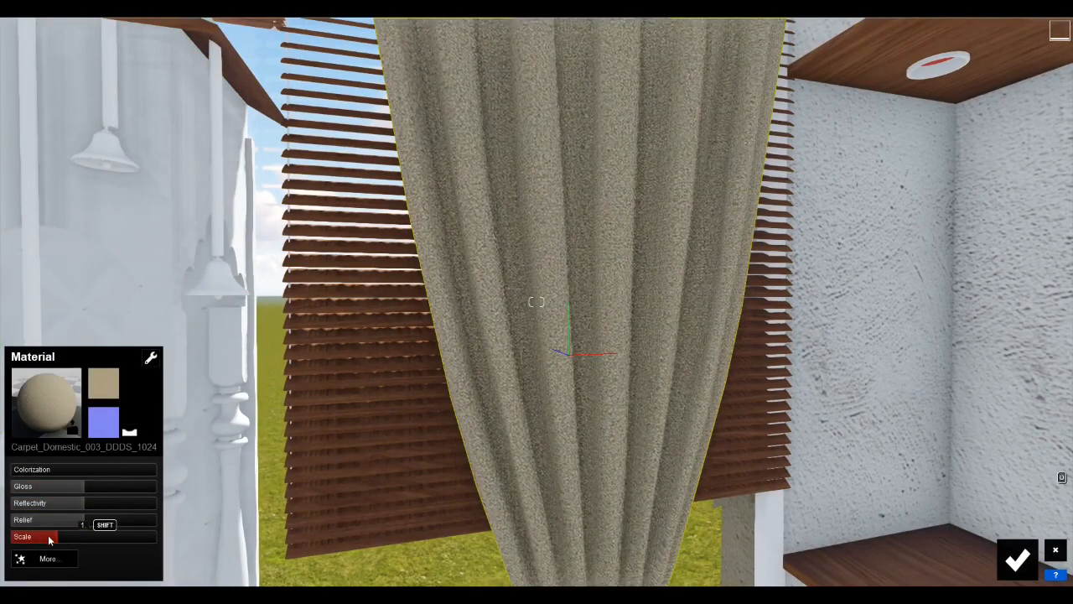
left_click_drag(49, 540, 45, 542)
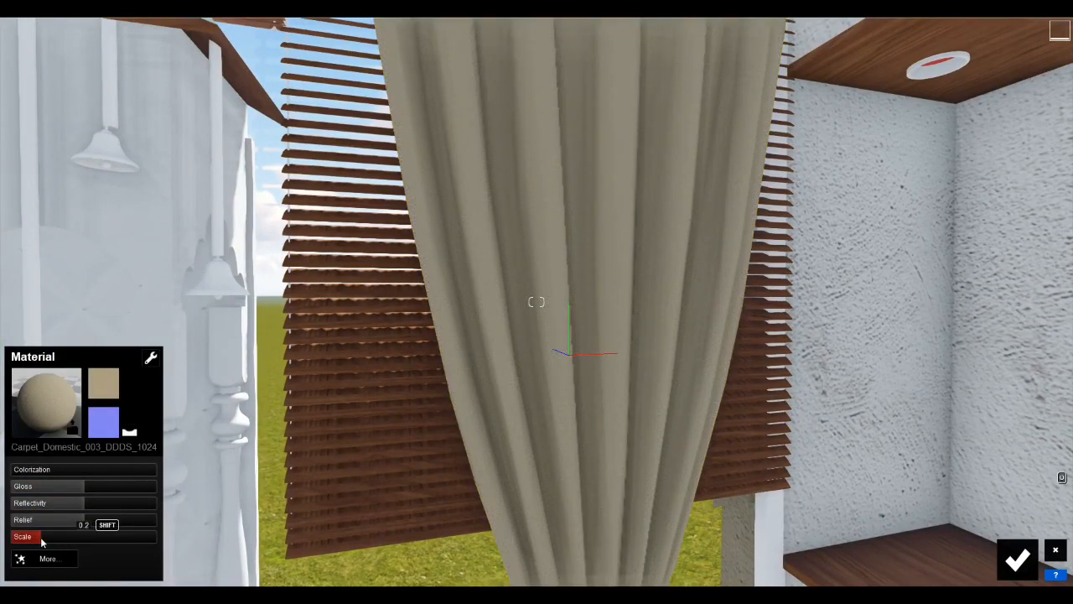
left_click_drag(63, 528, 60, 524)
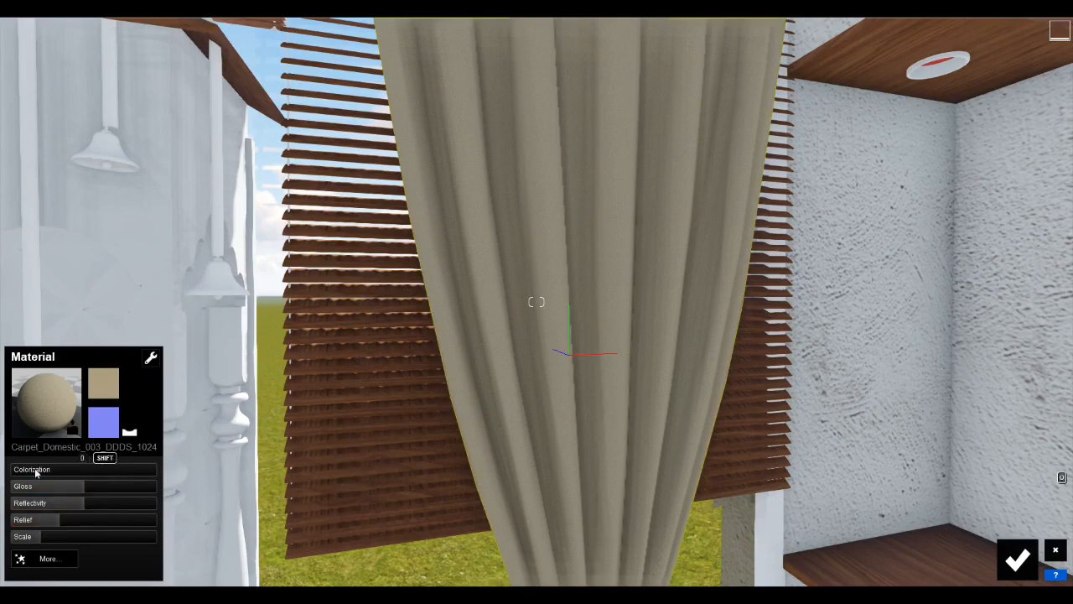
left_click_drag(26, 472, 87, 481)
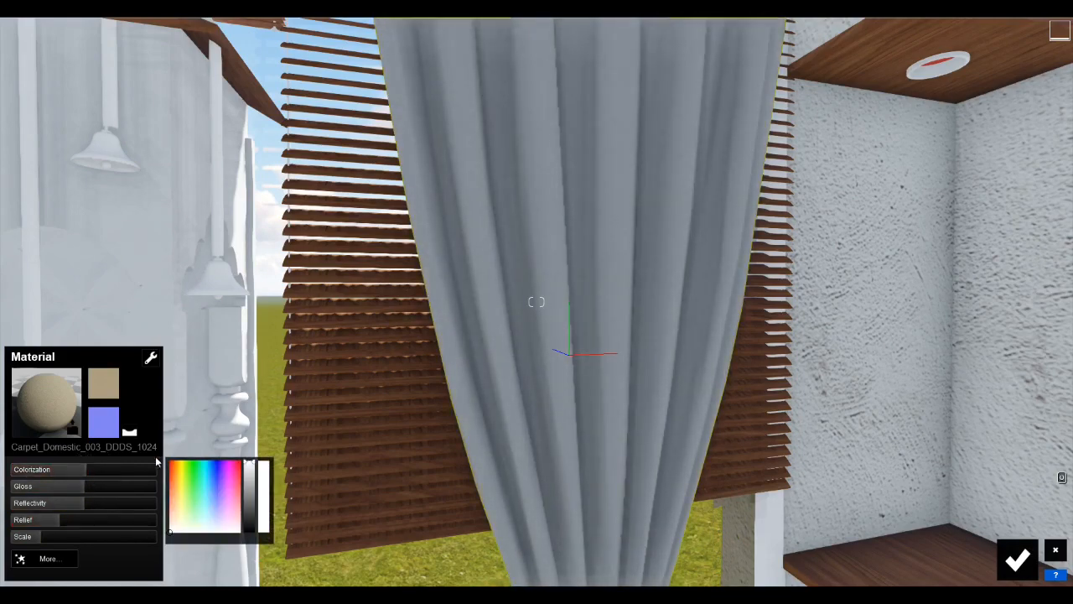
Look over the dining and living areas to check the curtain, television and floor materials
key("s")
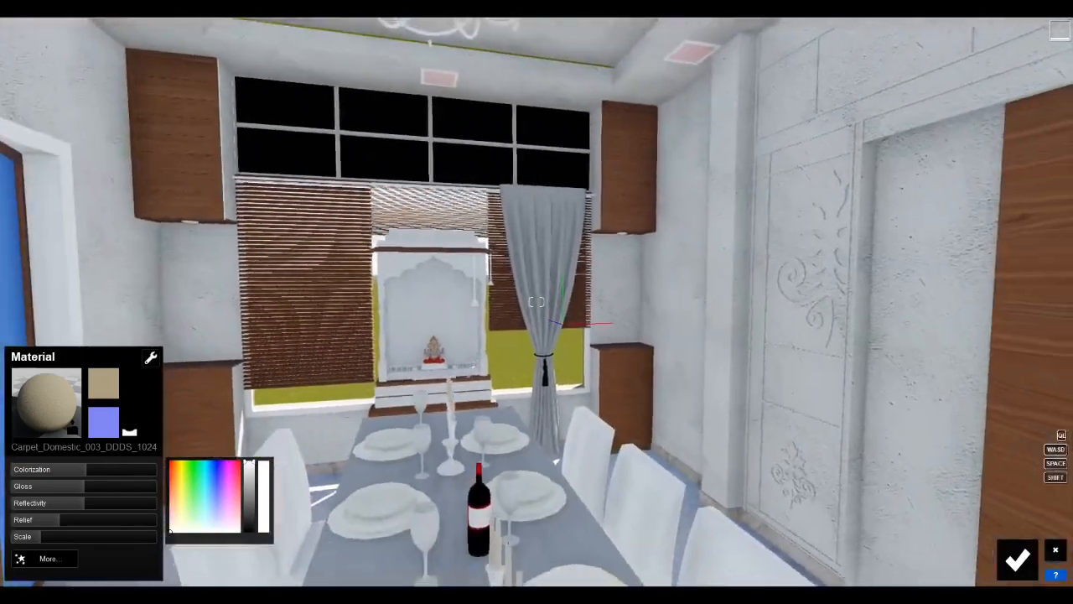
key("w")
right_click_drag(537, 302, 646, 302)
key("w")
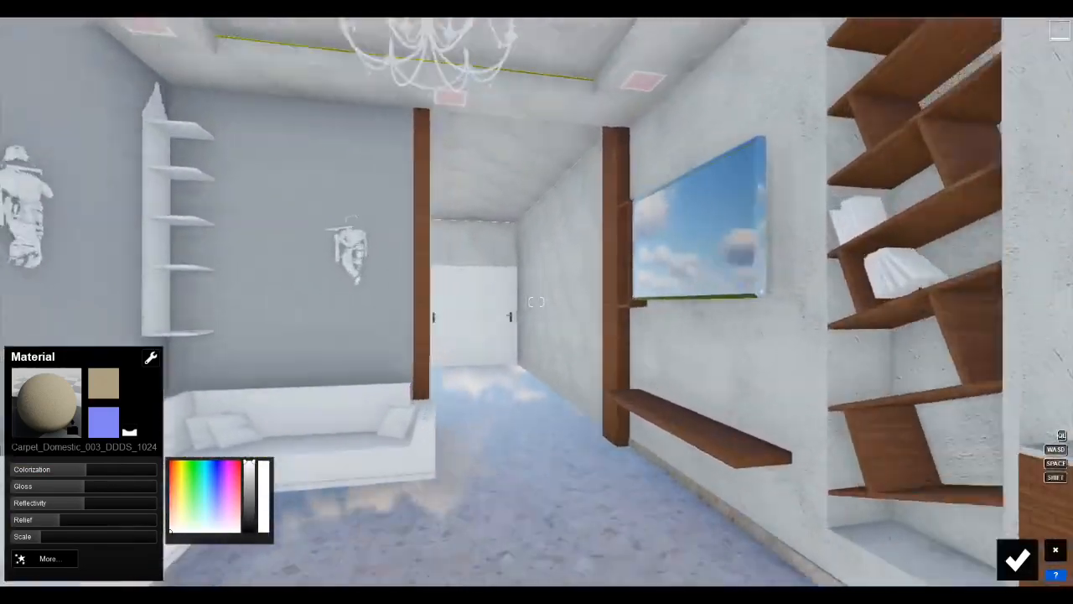
key("w")
right_click_drag(537, 302, 344, 392)
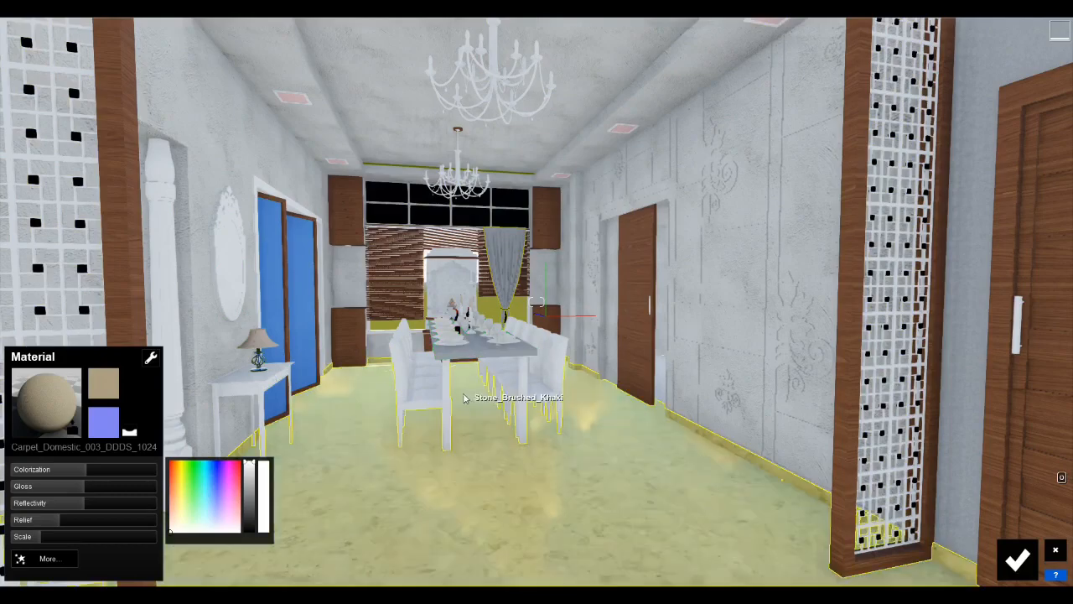
key("s")
right_click_drag(582, 482, 587, 532)
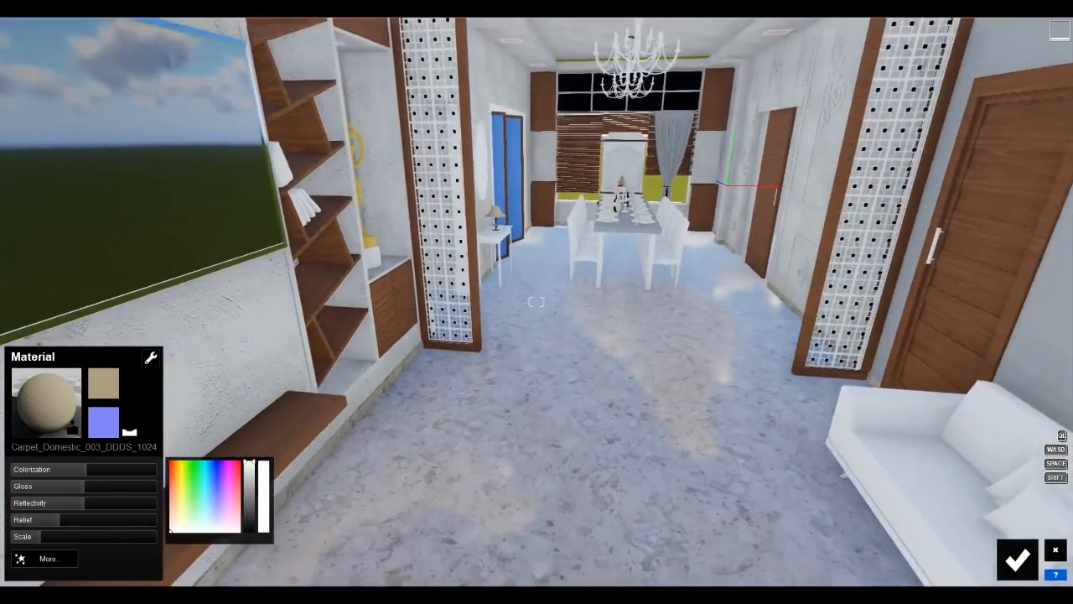
Set the Plaster_New_001 wall material's colorization to 0.9 with a white tint and reduce its texture scale
key("w")
right_click_drag(583, 369, 517, 324)
key("w")
left_click(560, 285)
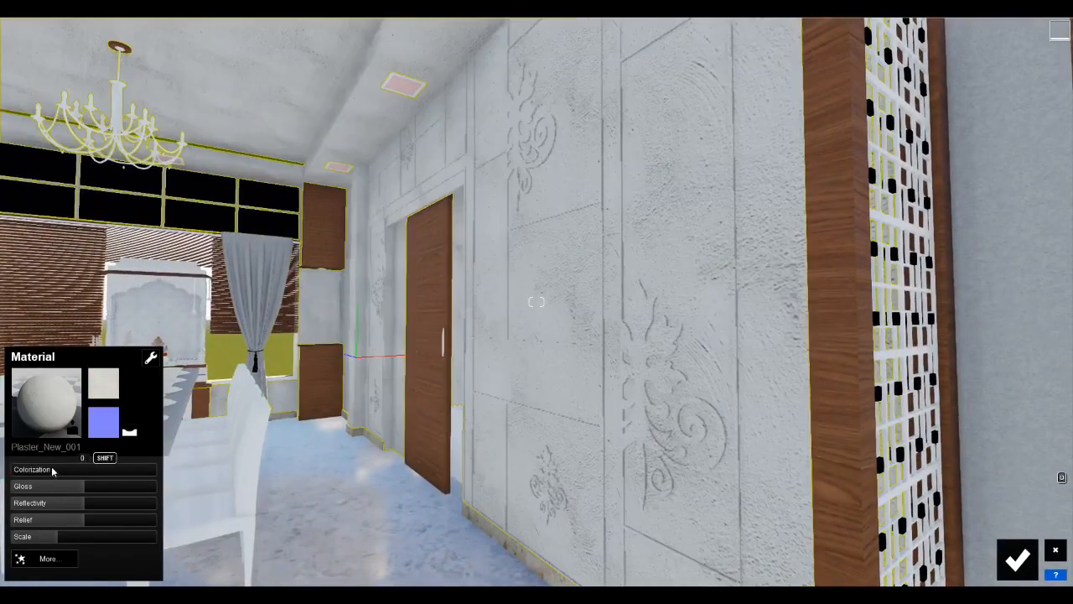
left_click_drag(40, 472, 137, 476)
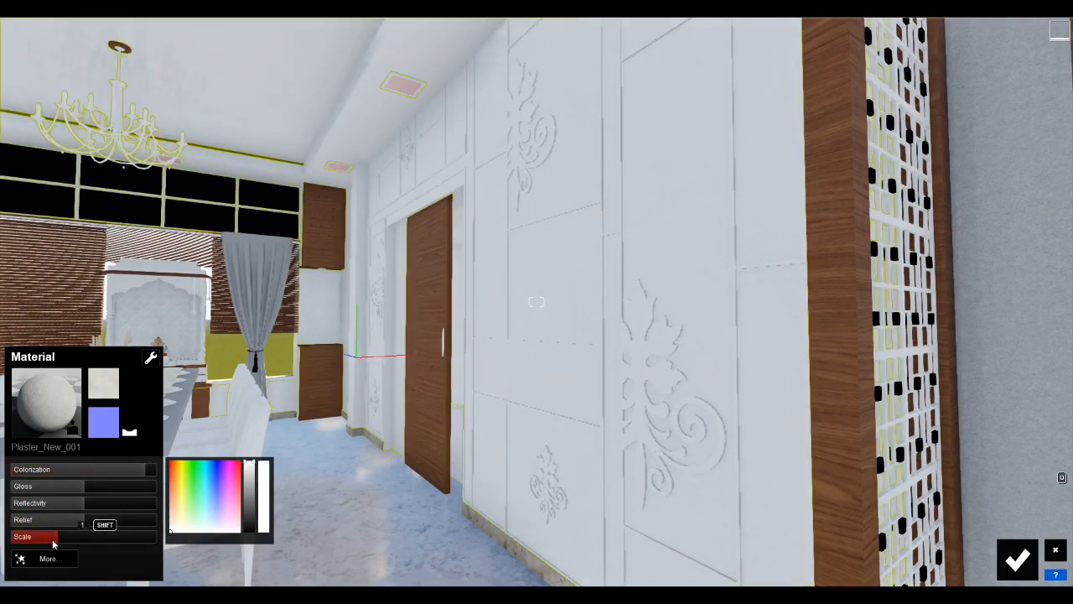
left_click_drag(54, 541, 40, 540)
Lower the wall plaster's colorization and relief, raise its reflectivity slightly and save the material
key("w")
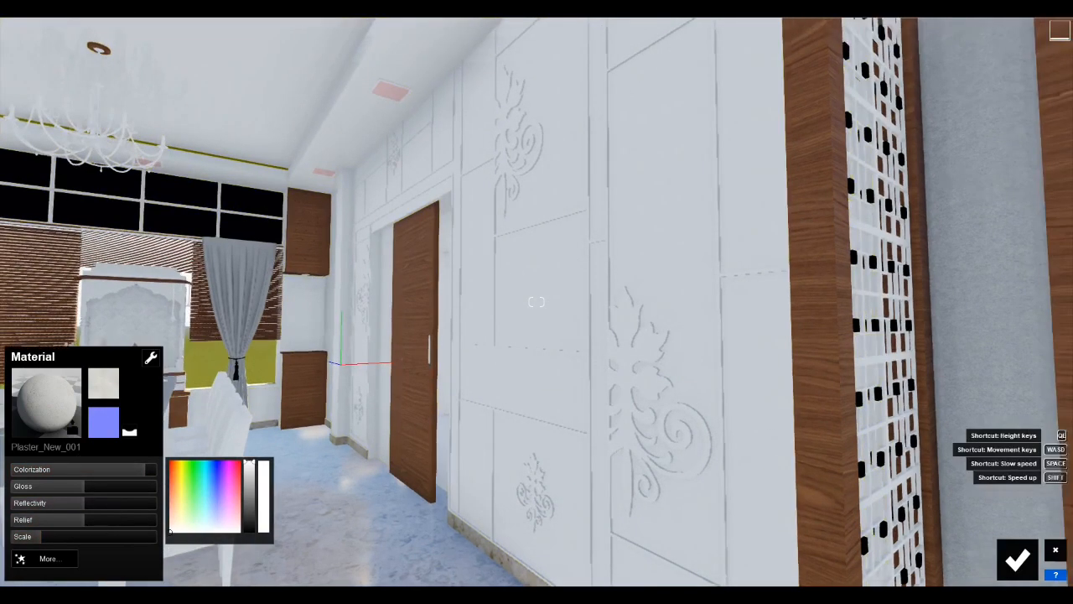
right_click_drag(536, 301, 587, 302)
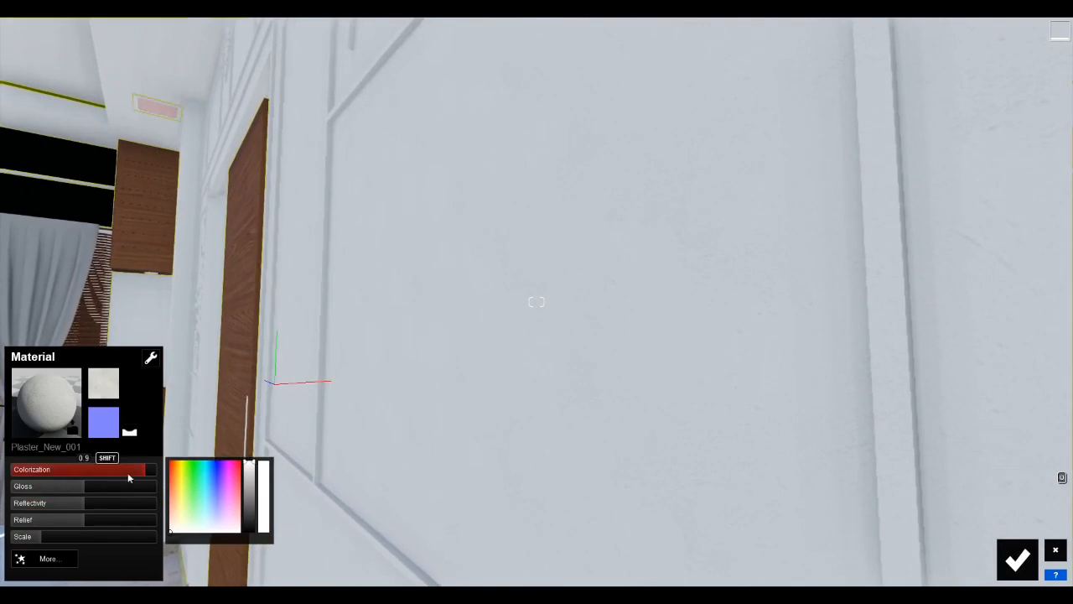
left_click(125, 472)
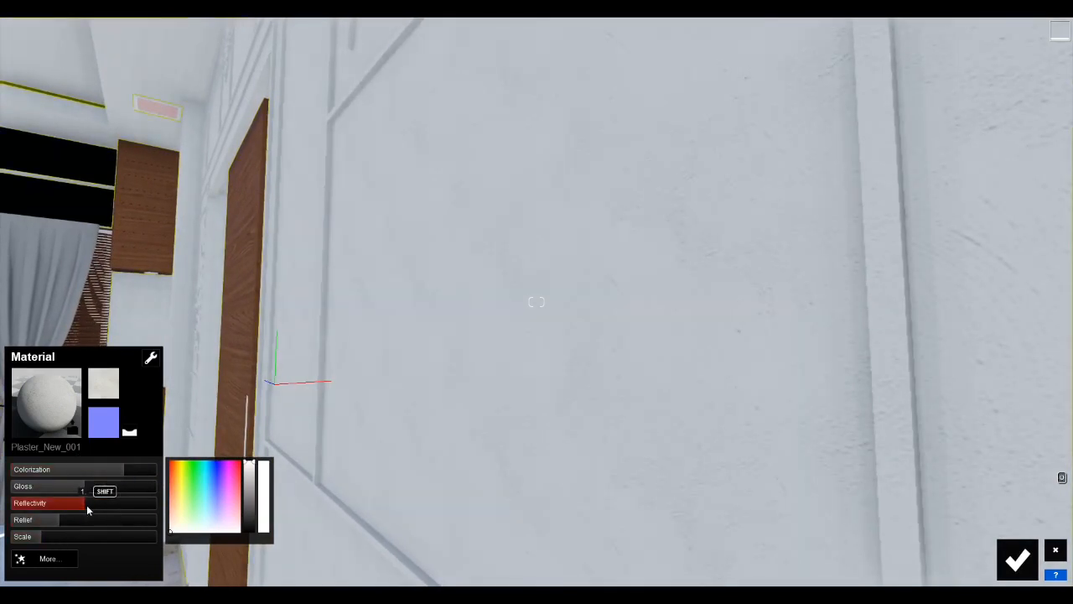
left_click_drag(87, 506, 99, 505)
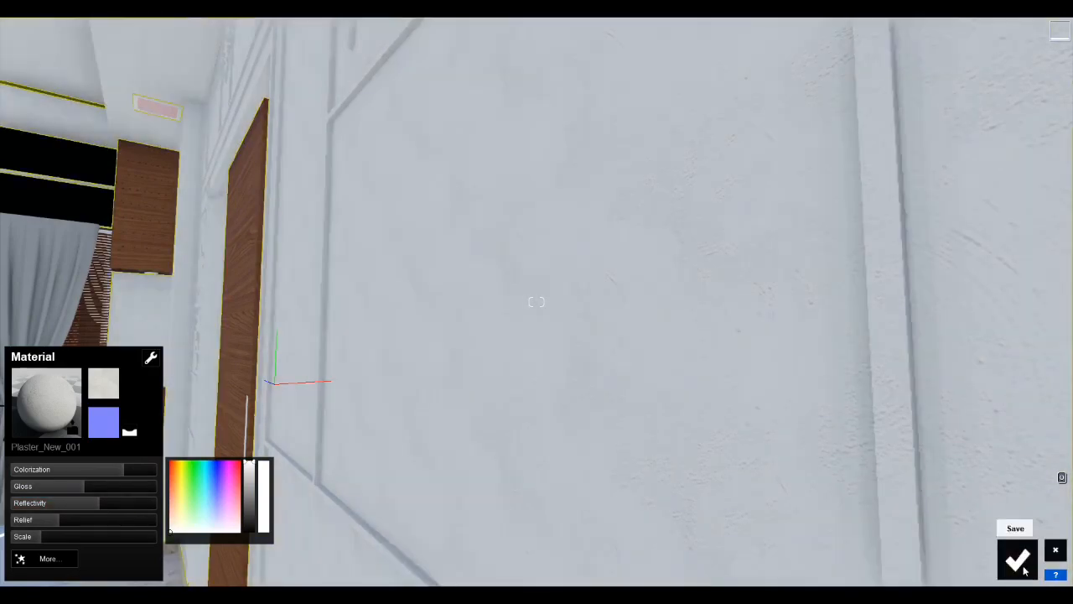
left_click(1018, 559)
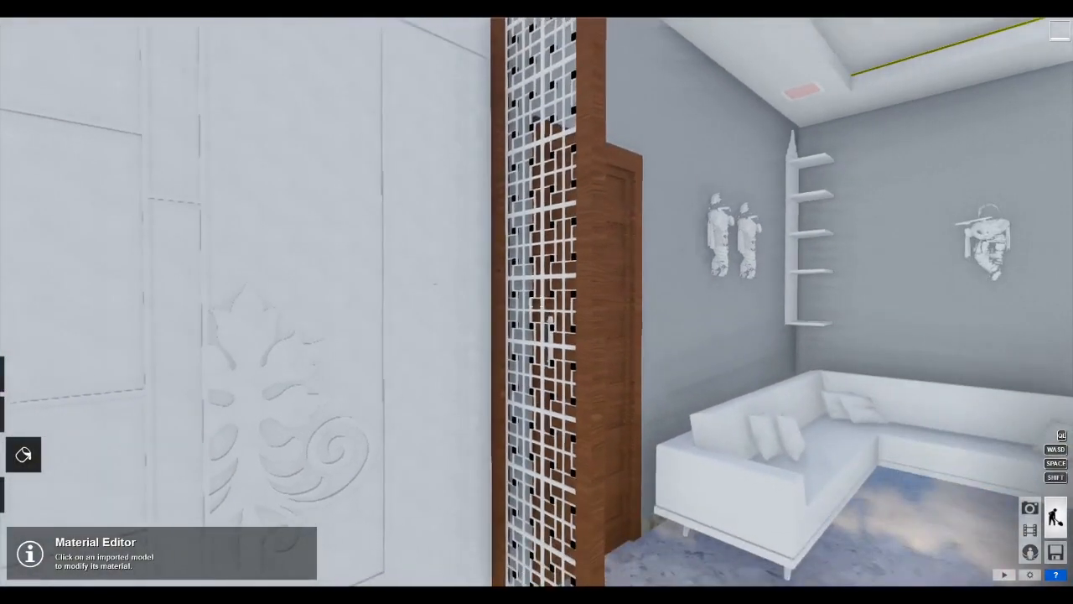
Apply the Gold indoor metal to the decorative figures on the grey walls above the sofa
key("s")
right_click_drag(537, 302, 792, 289)
key("w")
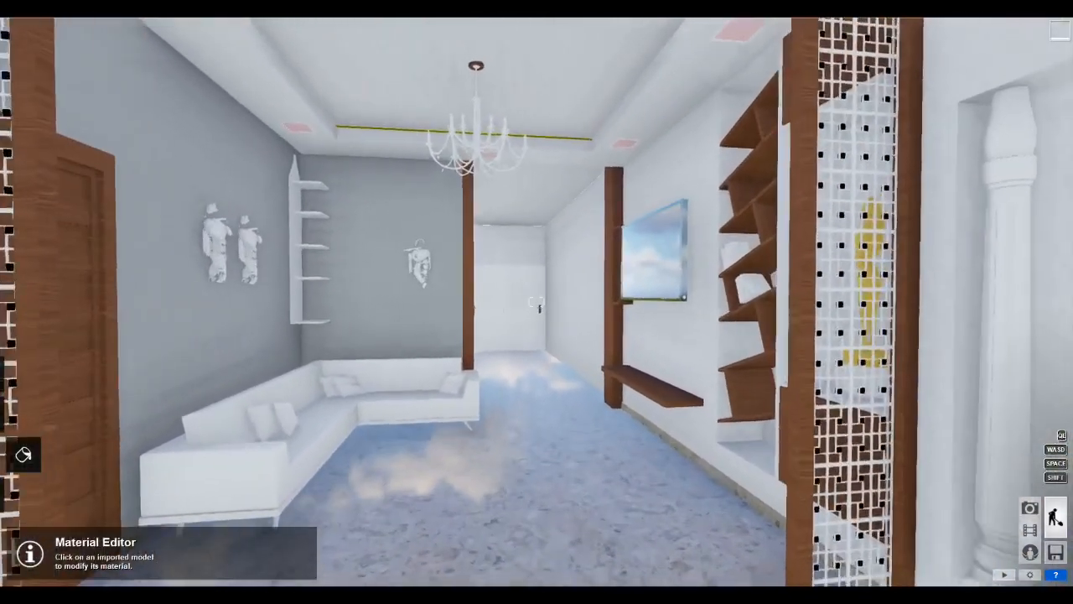
key("w")
right_click_drag(579, 360, 476, 370)
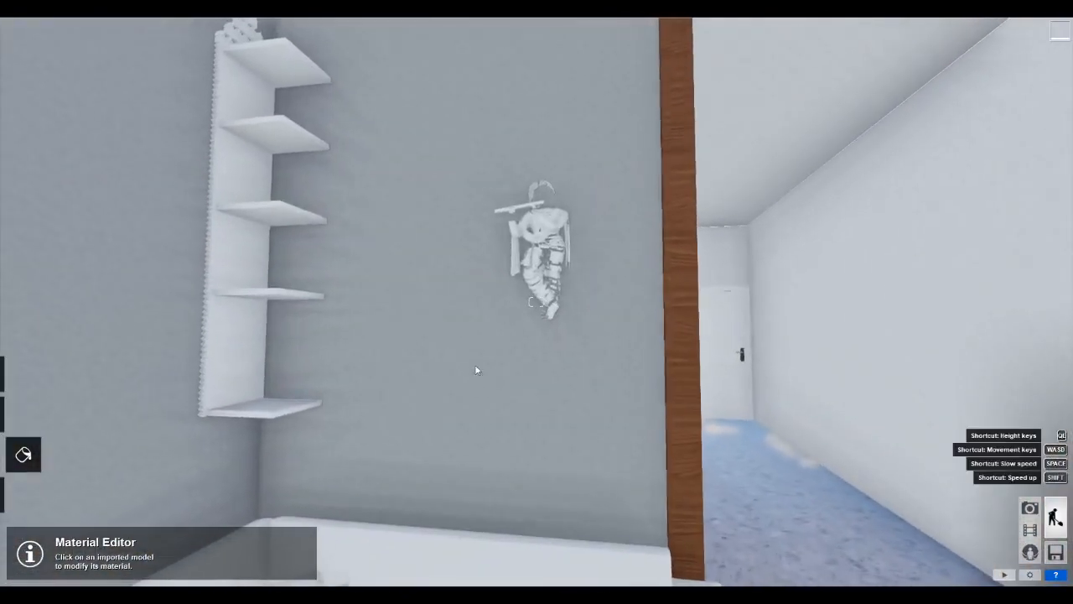
left_click(562, 230)
left_click(93, 214)
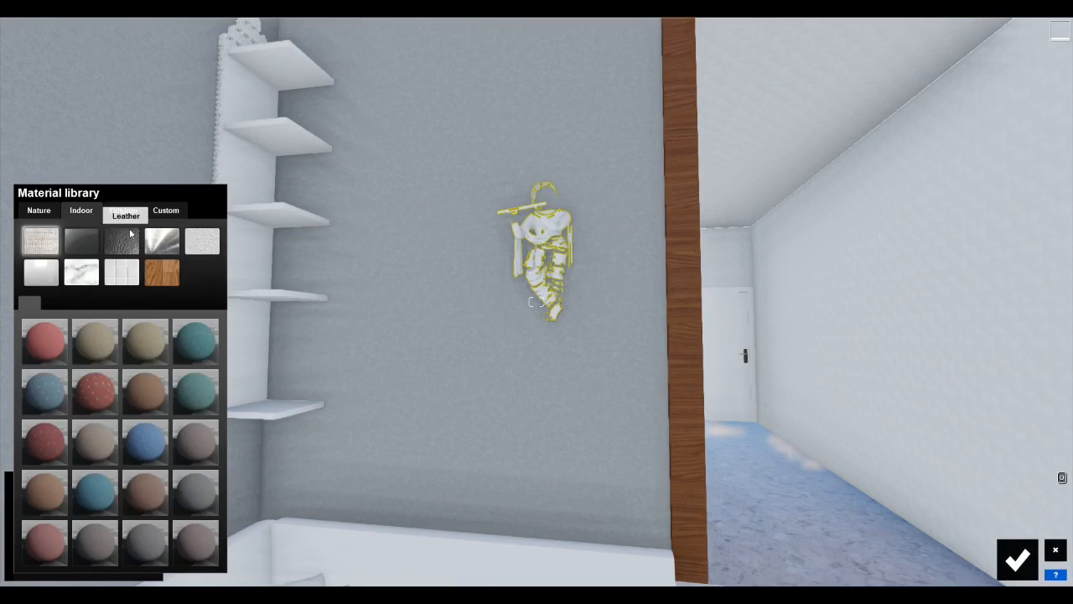
left_click(162, 241)
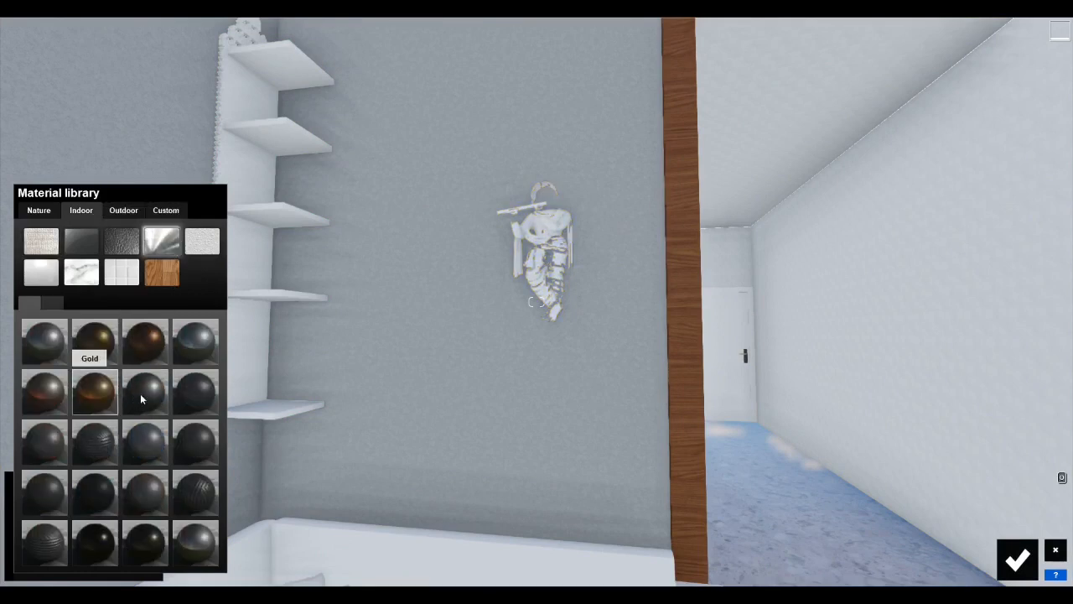
Apply a dark brown outdoor wood to the corner shelf between the figures and save the materials
right_click_drag(620, 235, 536, 218)
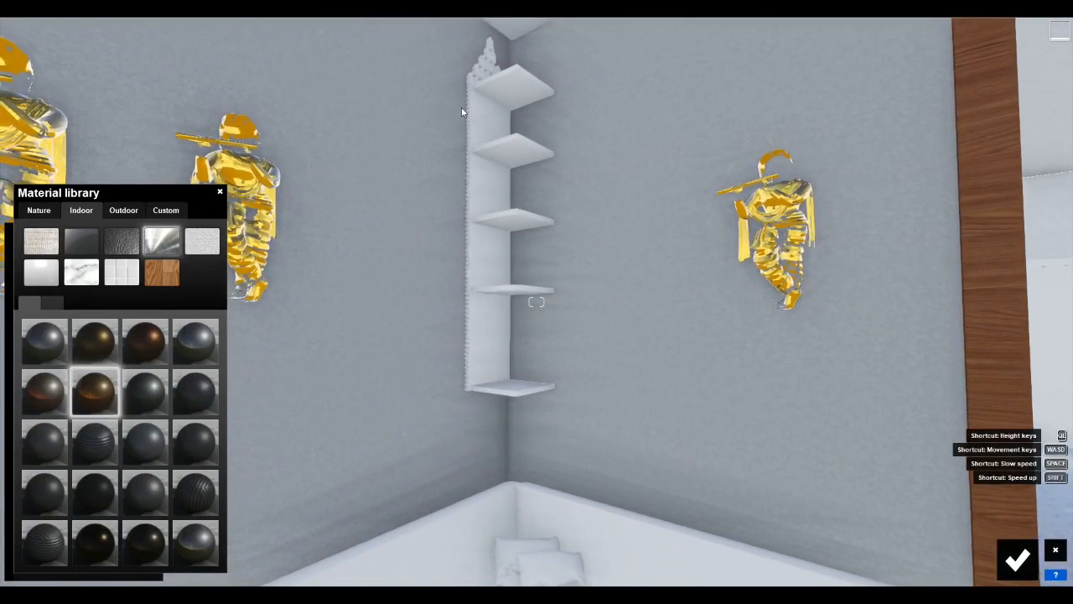
left_click(480, 186)
left_click(124, 211)
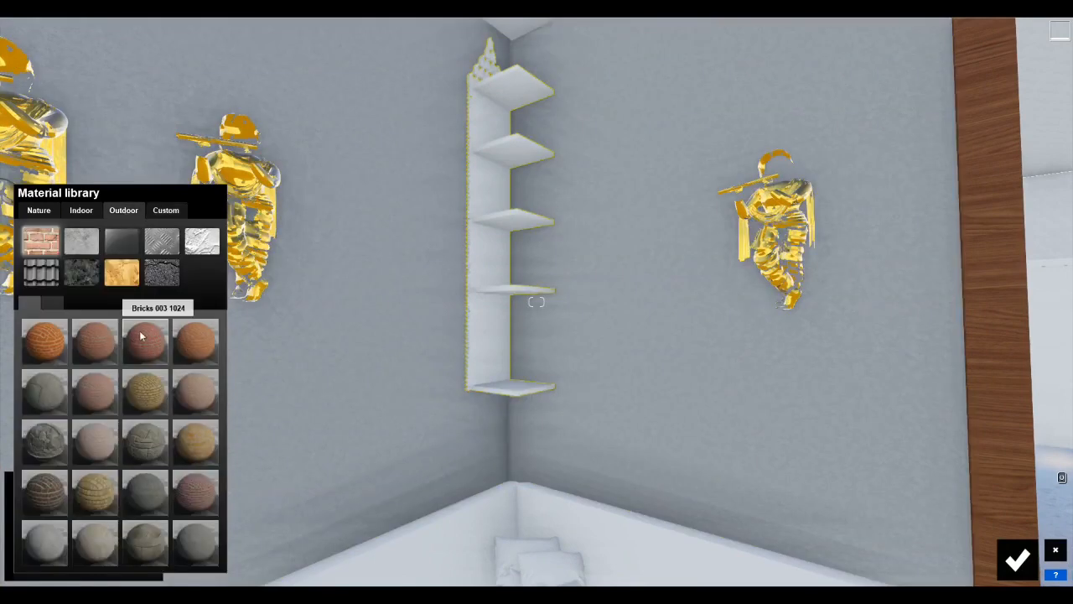
left_click(122, 276)
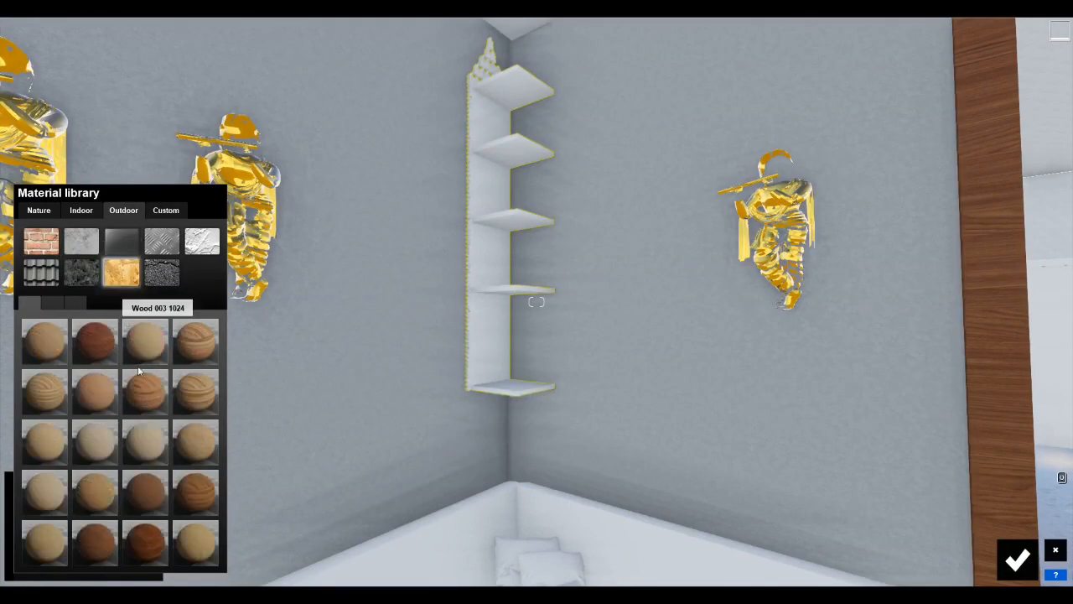
left_click(181, 528)
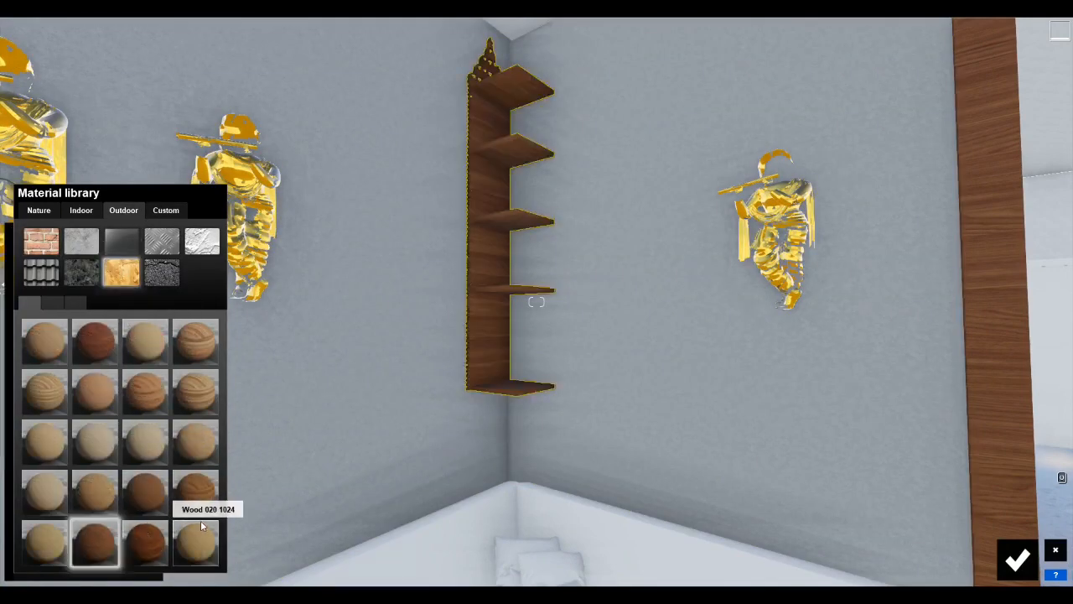
left_click(1017, 560)
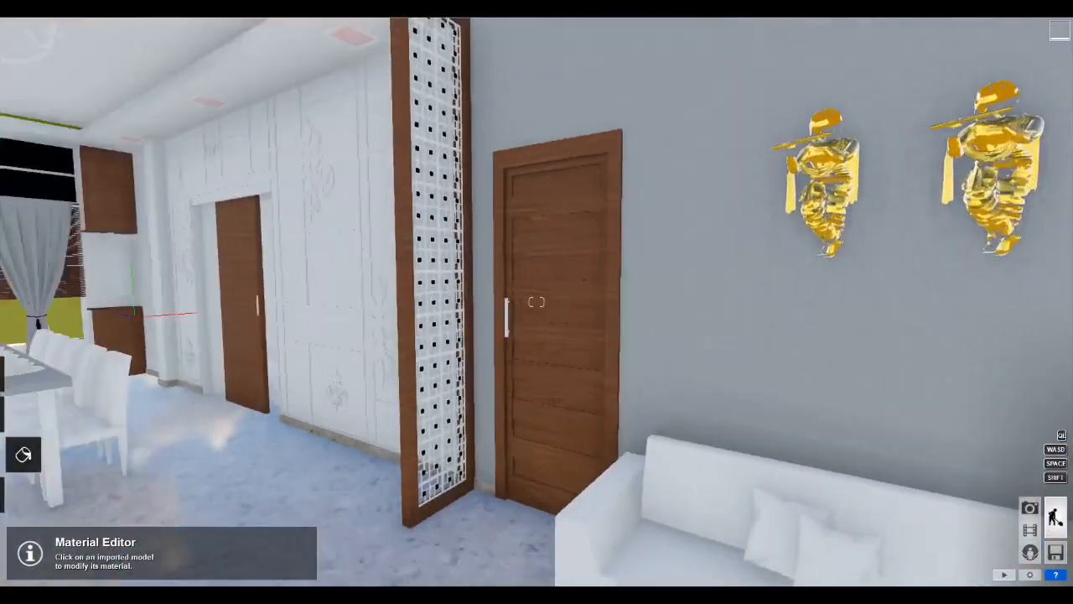
Apply an outdoor architectural glass with a concentric-circle pattern to the blue folding door panels and save the materials
key("w")
key("w")
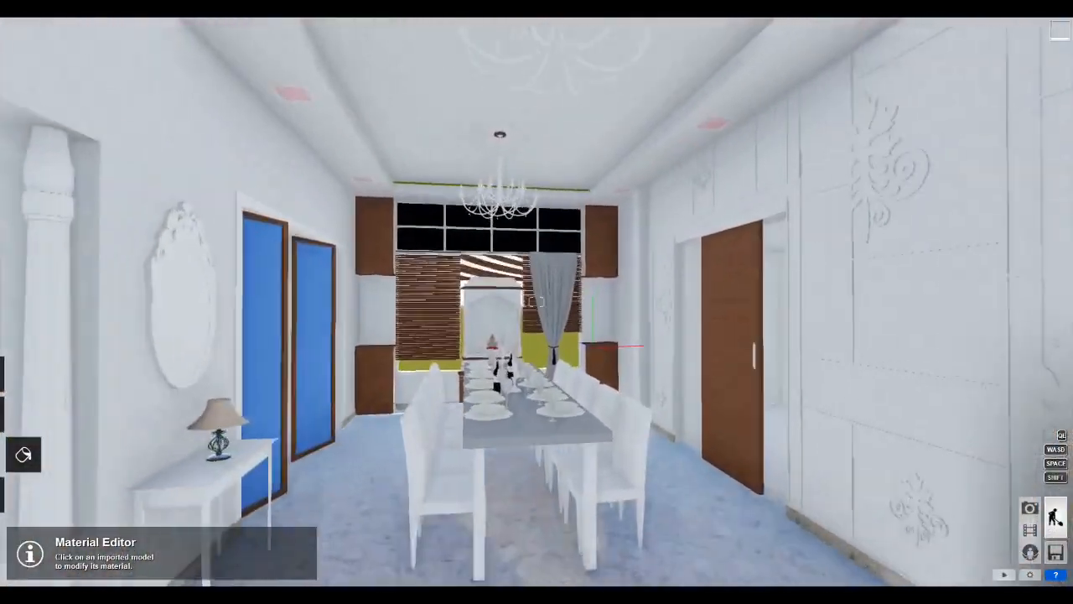
right_click_drag(595, 339, 402, 356)
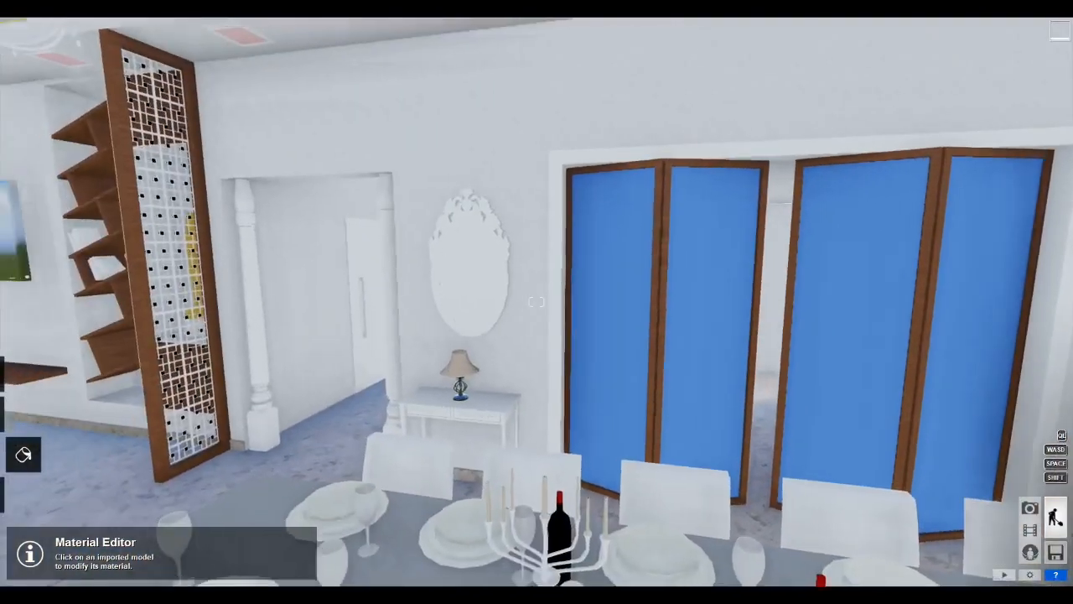
key("w")
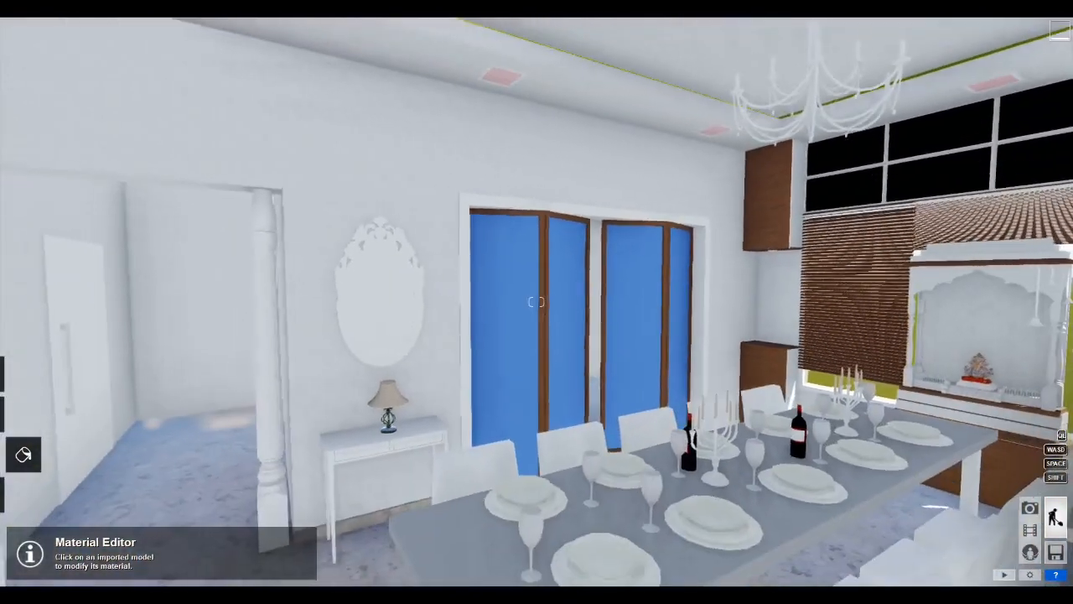
key("w")
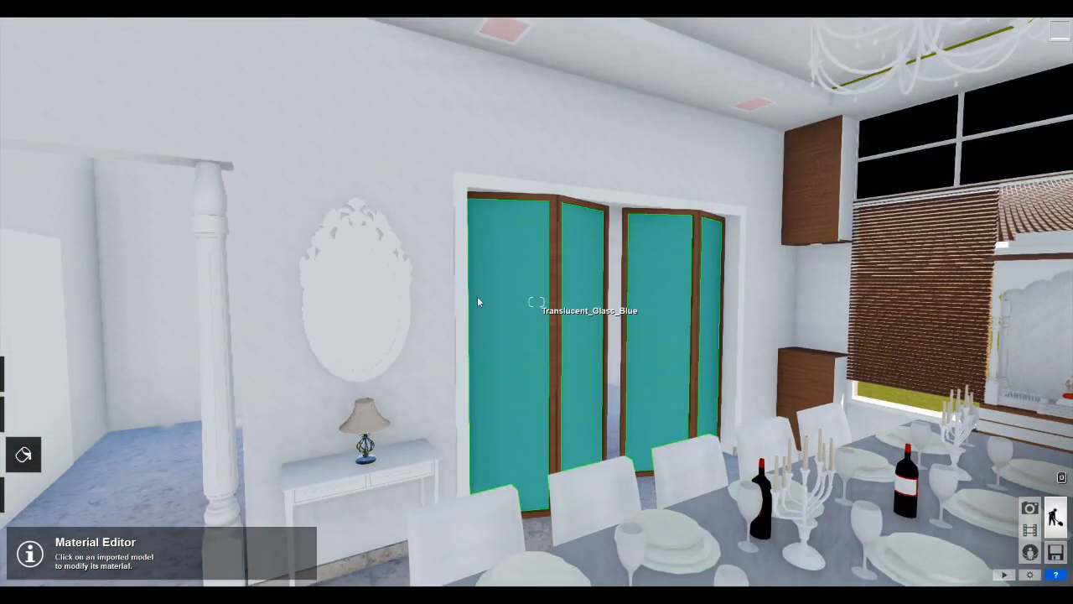
left_click(478, 302)
left_click(81, 211)
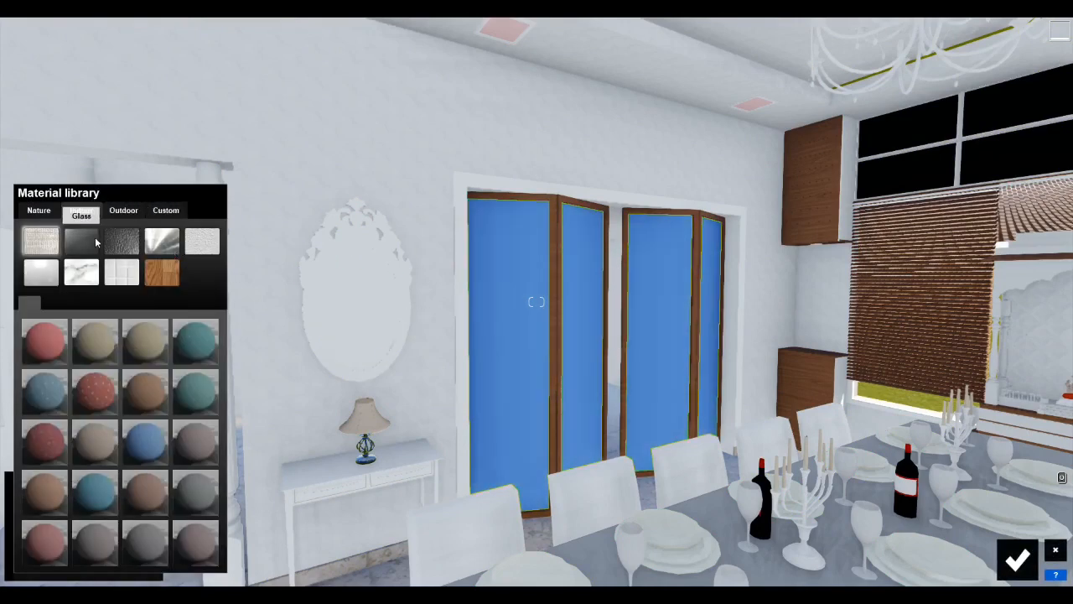
left_click(94, 245)
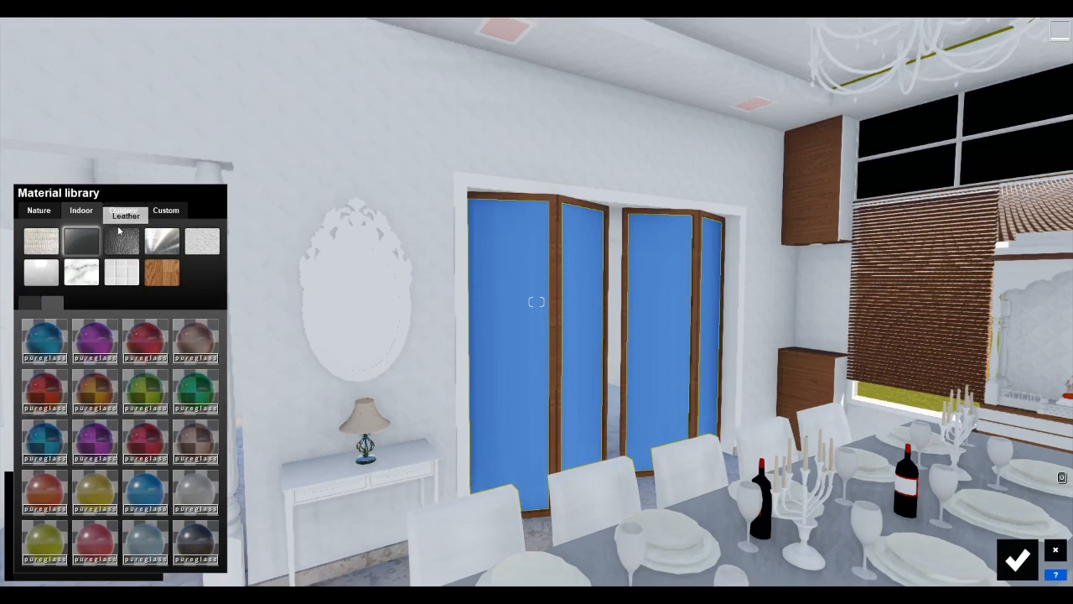
left_click(123, 212)
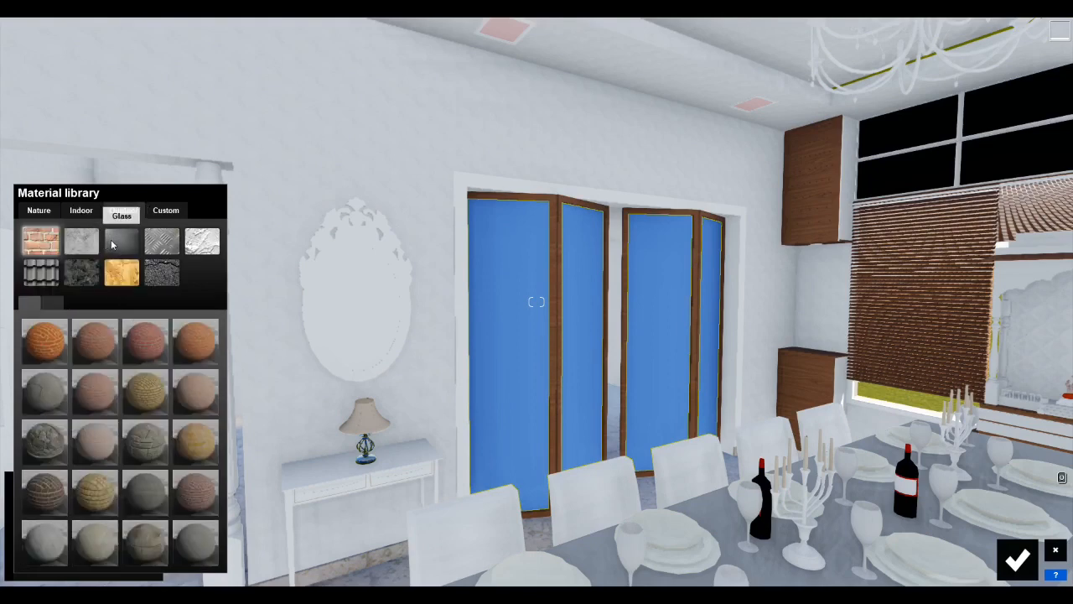
left_click(113, 244)
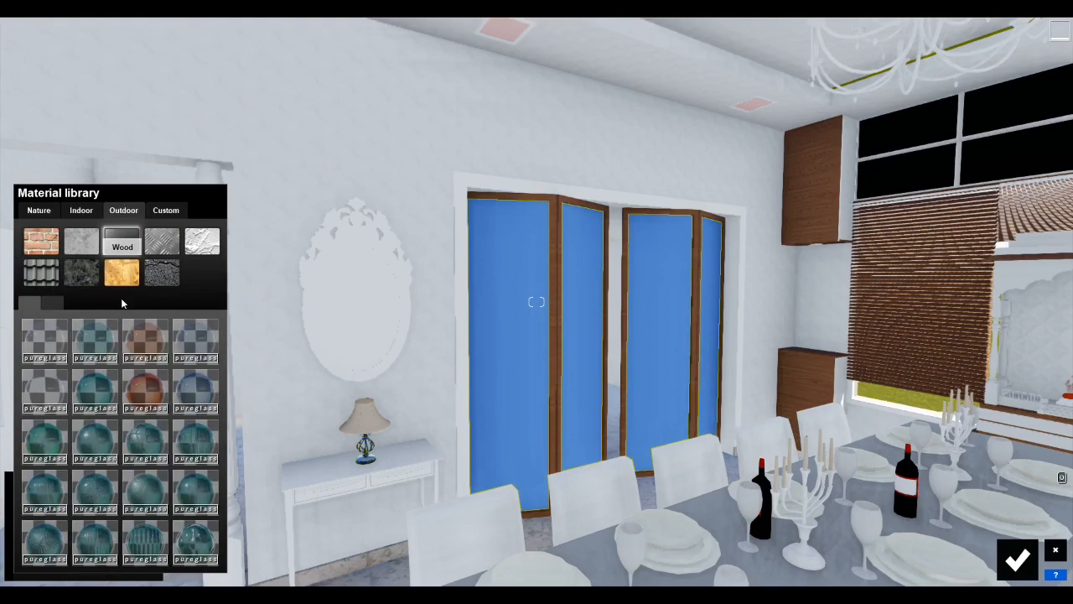
left_click(198, 547)
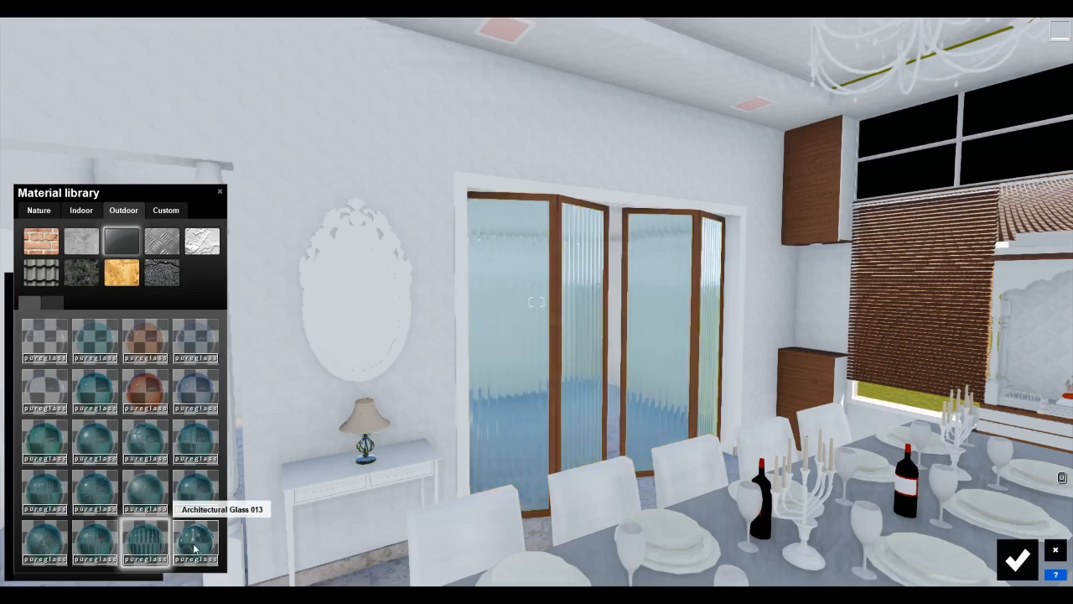
left_click(91, 549)
left_click(41, 545)
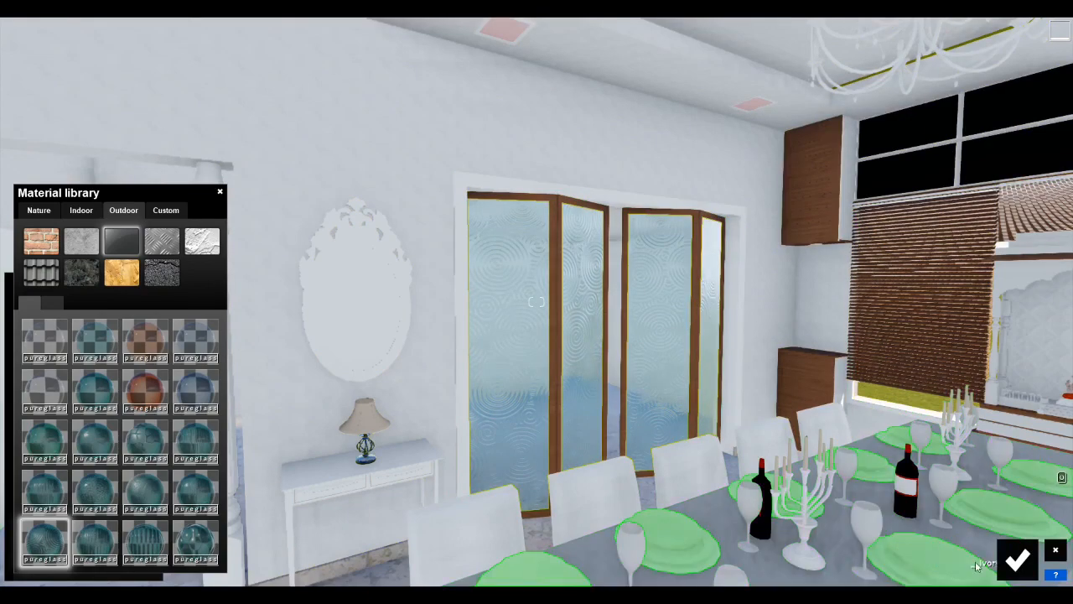
left_click(1018, 560)
Apply the outdoor Wood 015 1024 material to the ornate frame of the oval wall mirror
right_click_drag(406, 319, 482, 165)
key("w")
key("s")
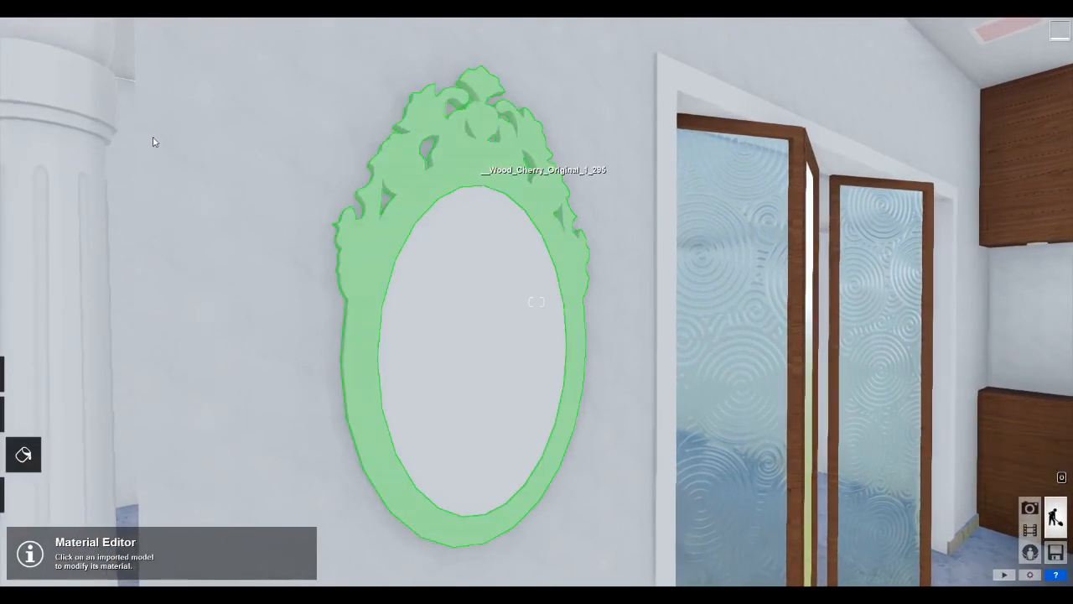
left_click(123, 210)
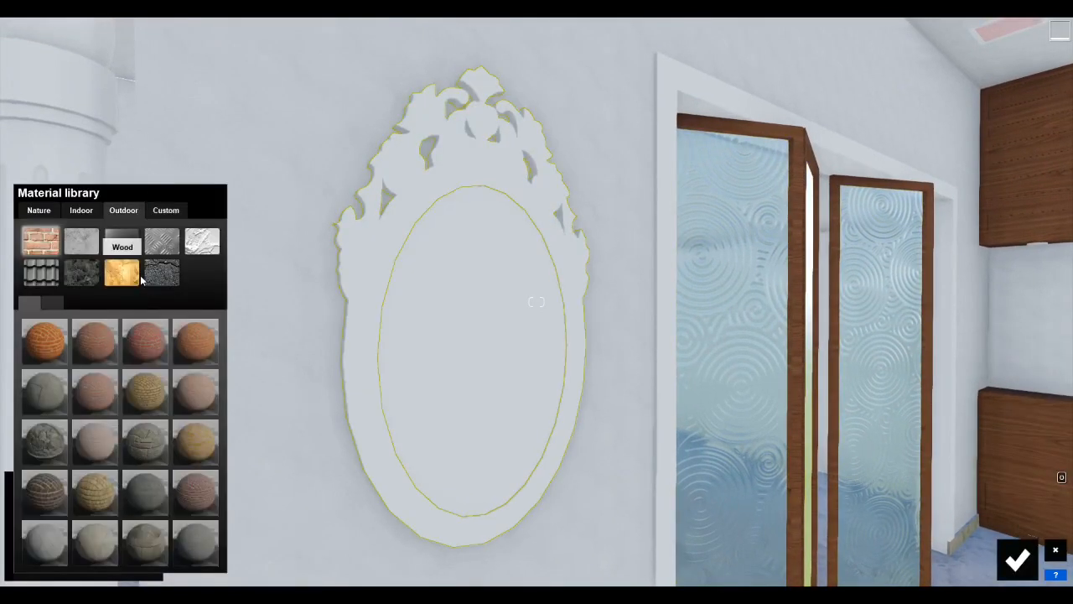
left_click(125, 273)
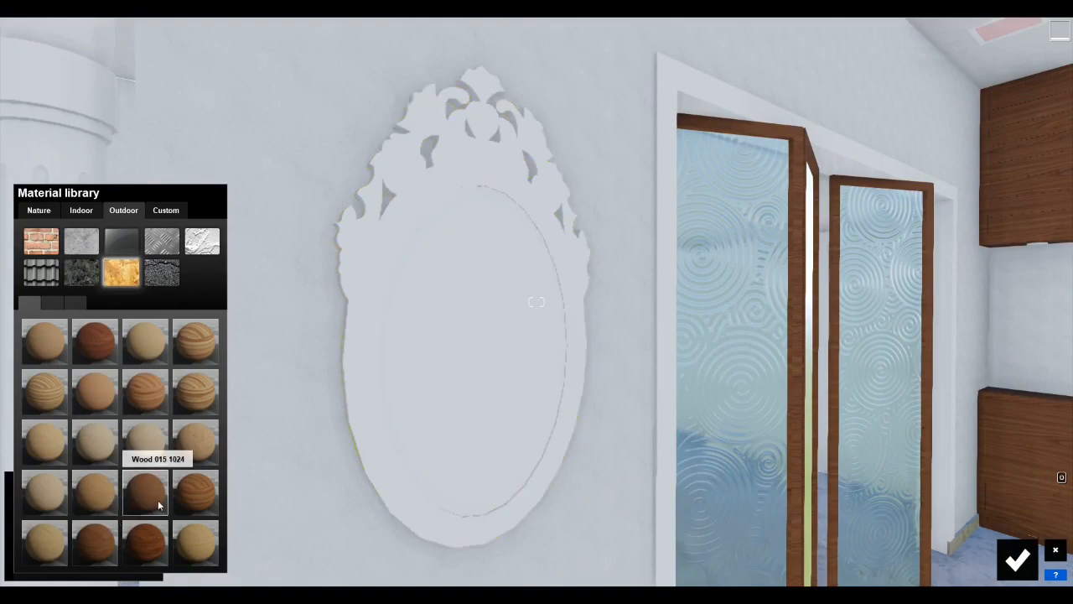
Apply the Chrome indoor metal to the oval mirror's glass surface
key("s")
right_click_drag(471, 344, 512, 327)
key("s")
right_click_drag(570, 272, 600, 238)
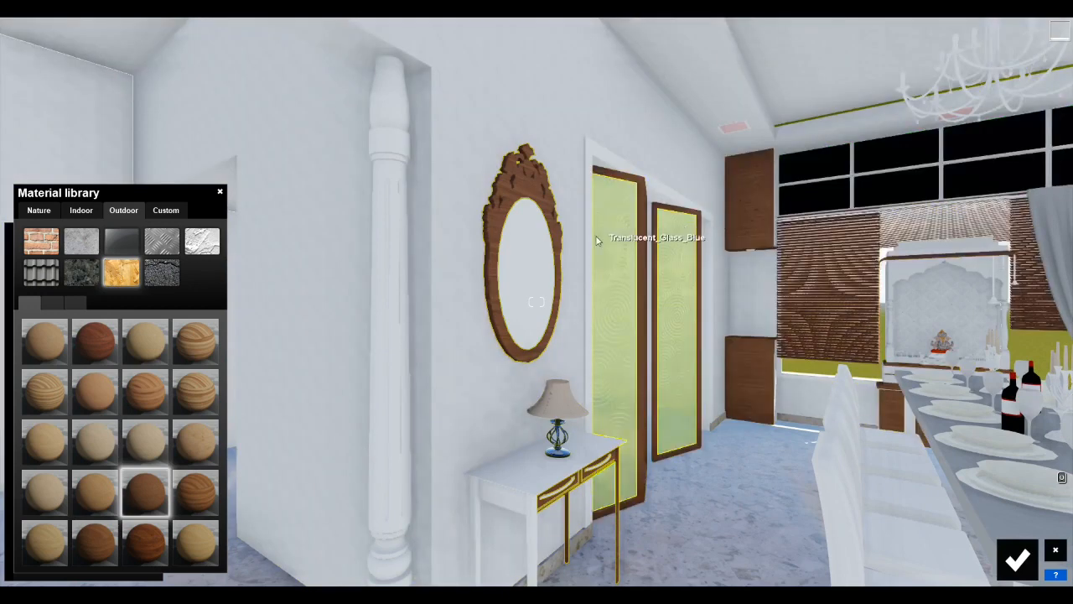
left_click(516, 269)
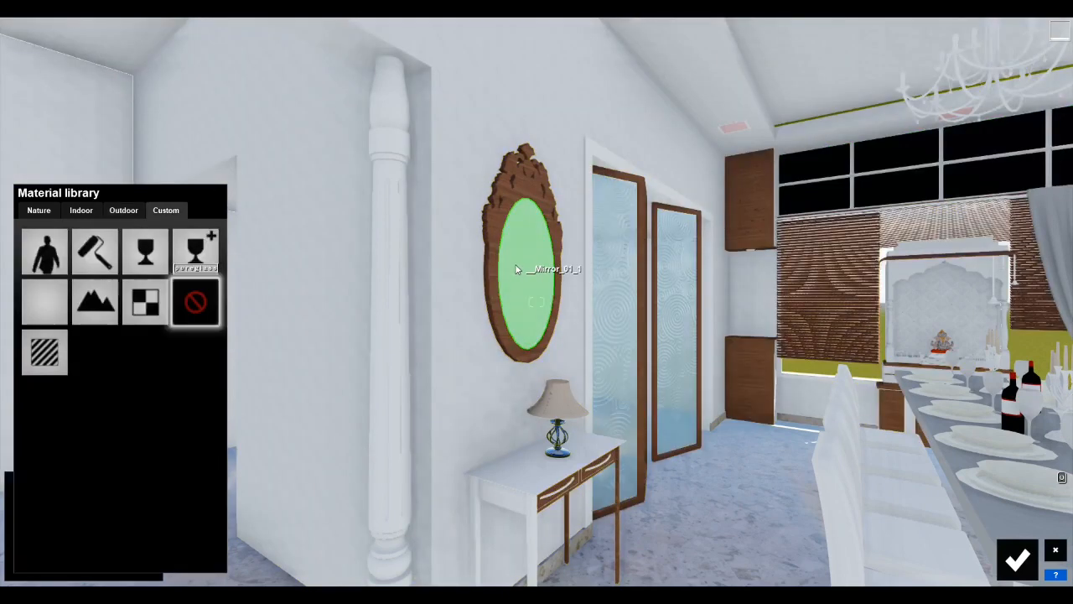
left_click(81, 211)
left_click(162, 245)
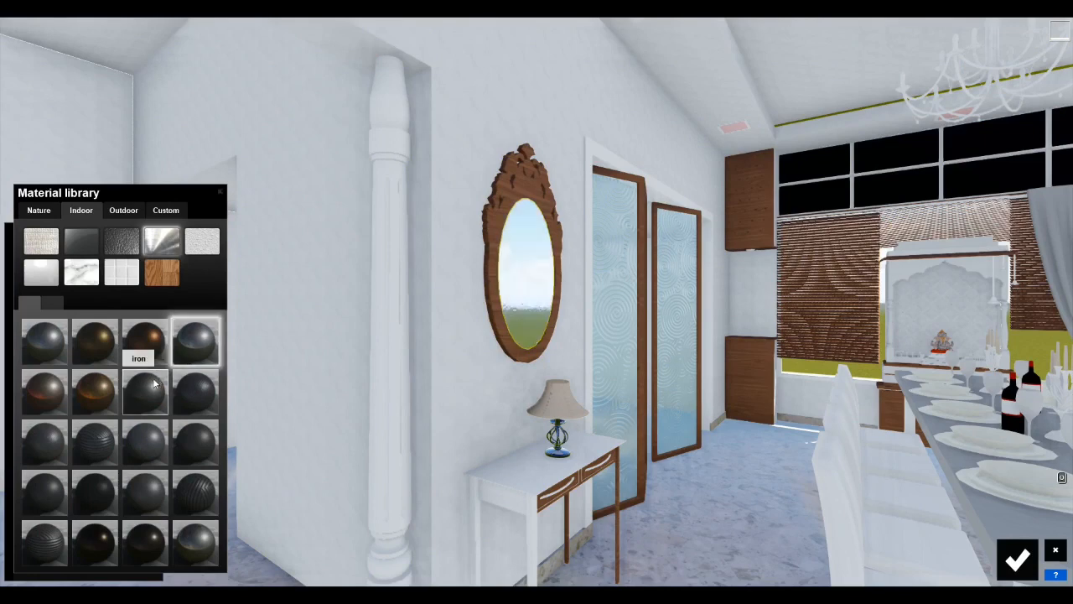
left_click(194, 339)
Set the mirror's Chrome to maximum white colorization, gloss and reflectivity, with zero relief and imported texture coordinates for scale
left_click(61, 470)
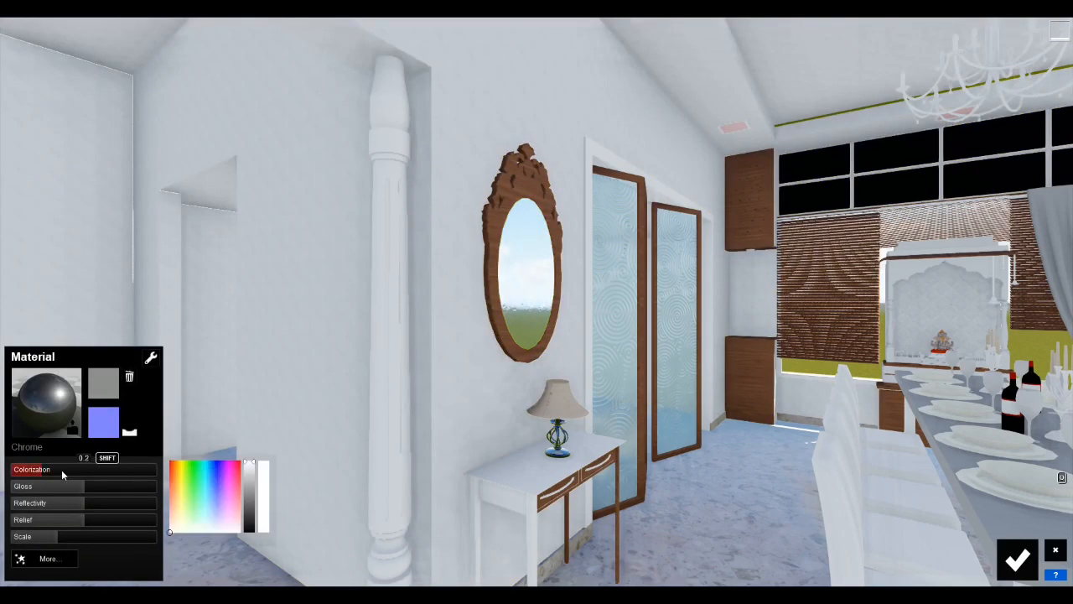
left_click(100, 485)
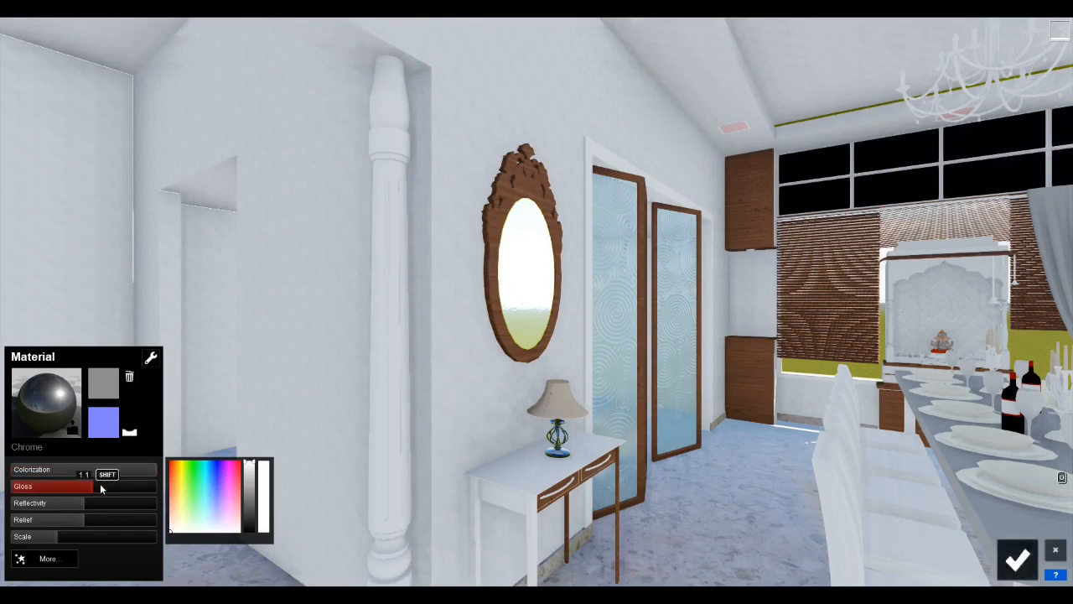
left_click(95, 503)
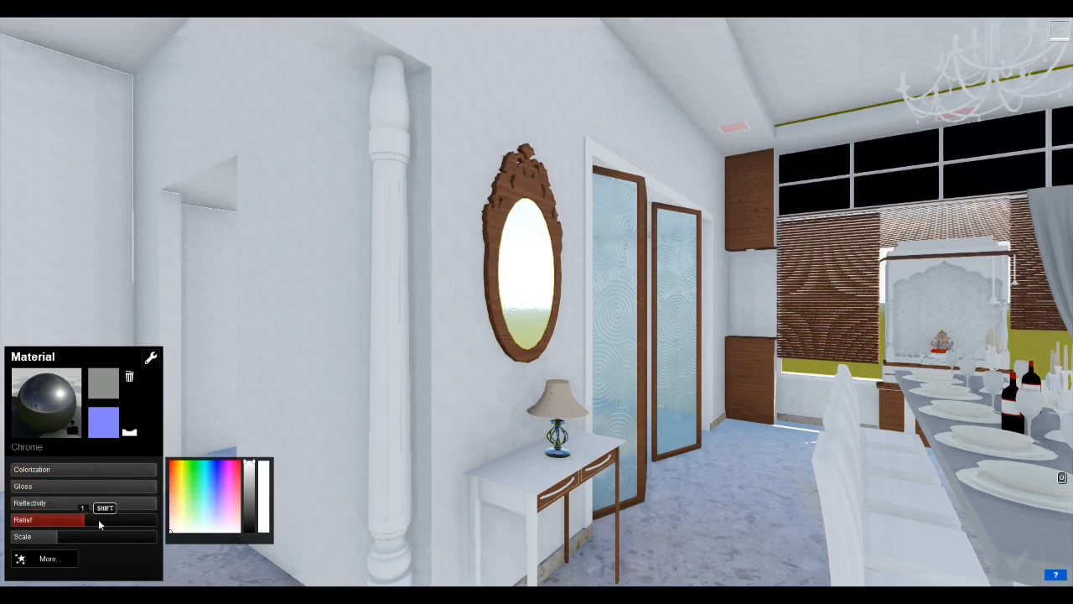
left_click_drag(98, 524, 45, 526)
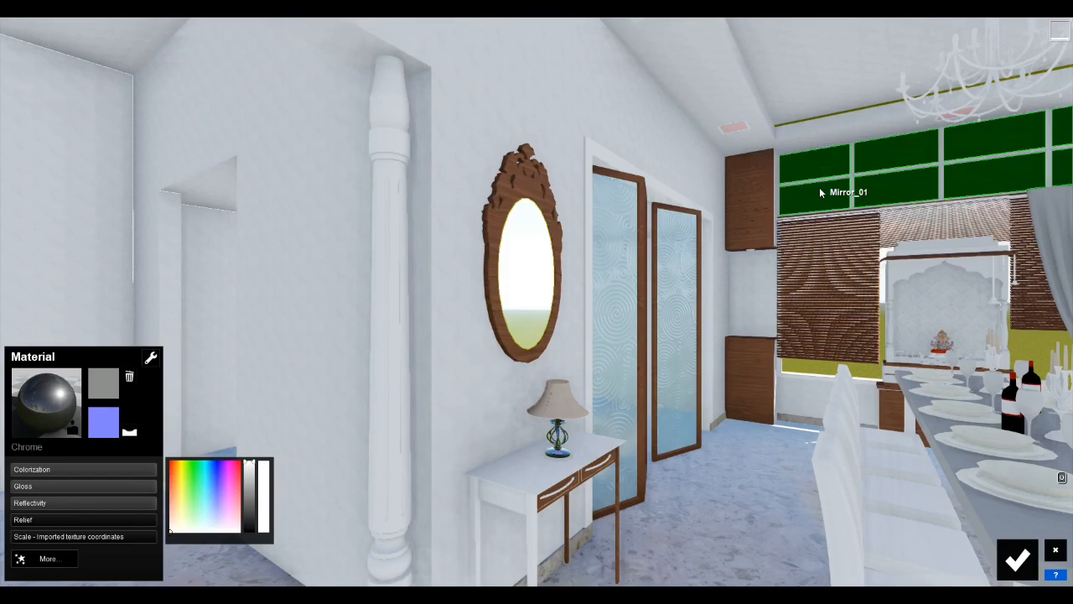
Apply Chrome to the black upper window panes with maximum colorization, gloss and reflectivity and zero relief, and save the materials
left_click(821, 192)
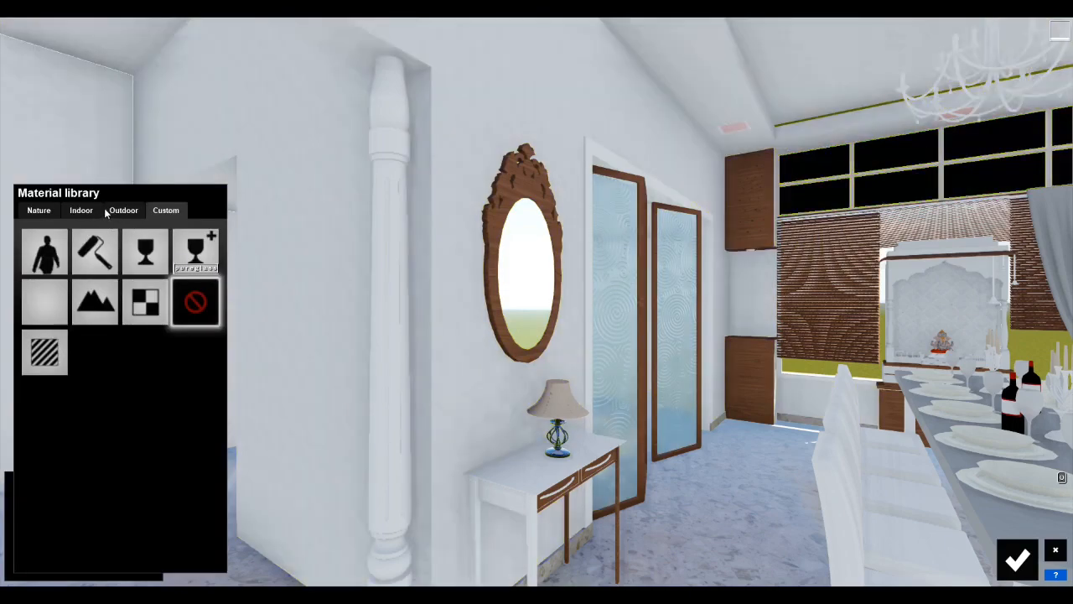
right_click_drag(838, 193, 686, 208)
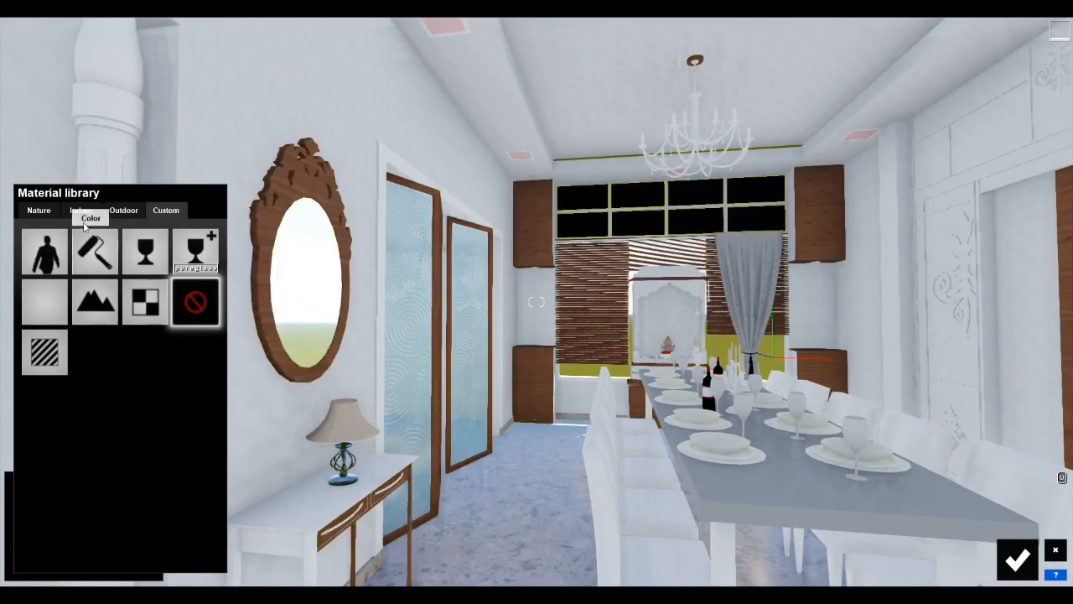
left_click(82, 211)
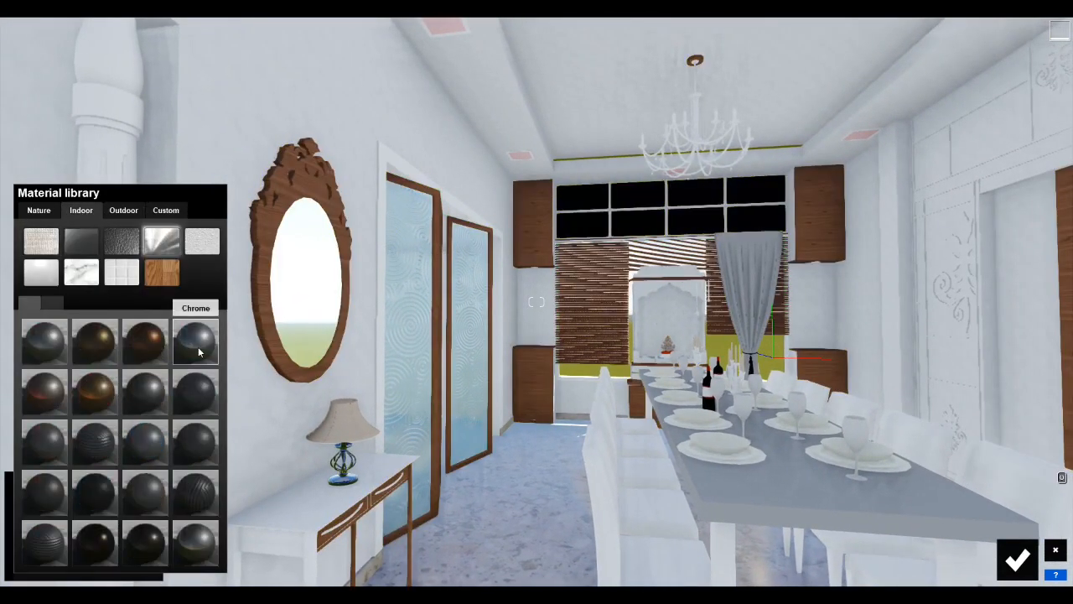
left_click_drag(145, 392, 553, 253)
left_click(144, 469)
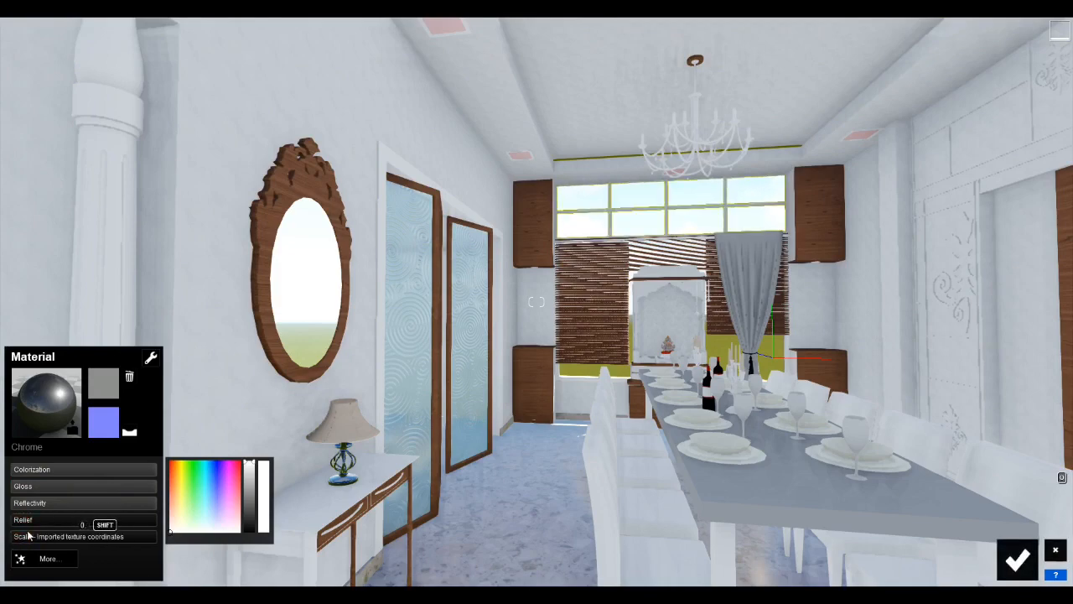
left_click(1017, 559)
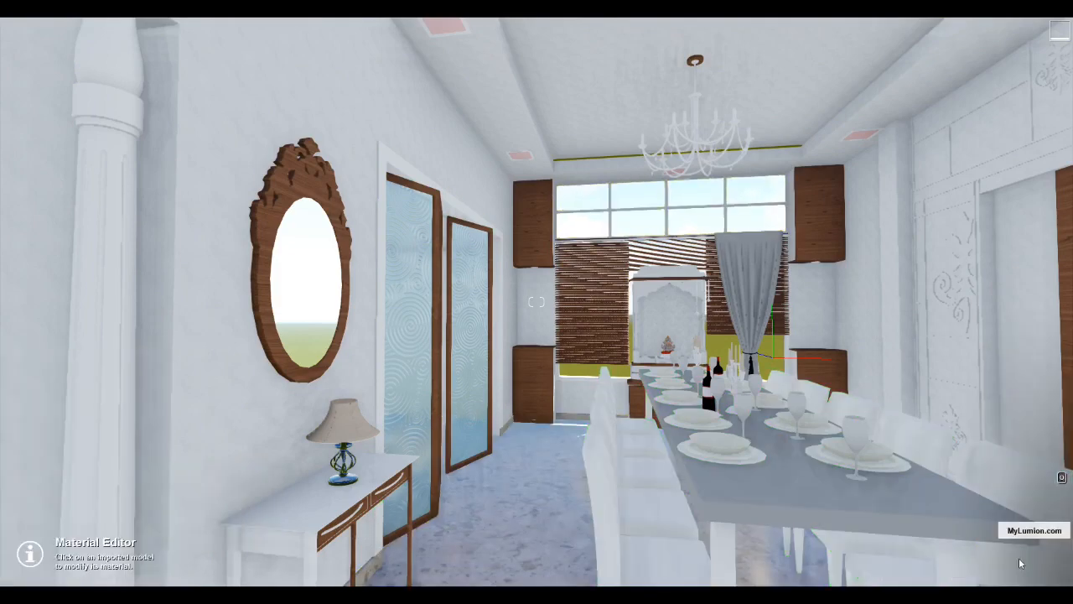
Apply outdoor Wood 015 1024 to the console table and Chrome indoor metal to its drawer handles, saving the materials
key("w")
right_click_drag(1018, 558, 838, 587)
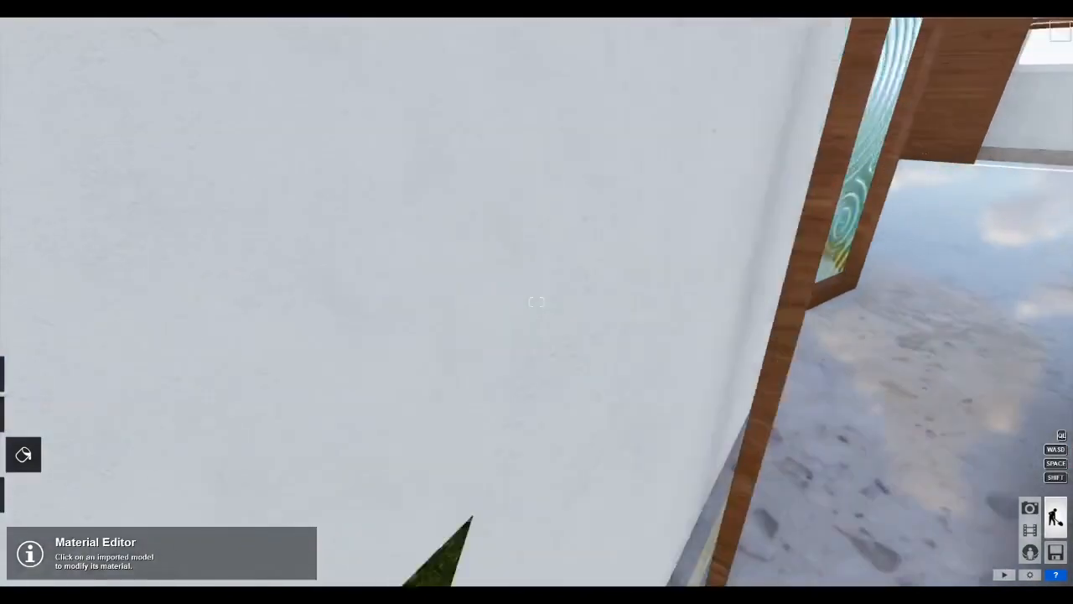
key("s")
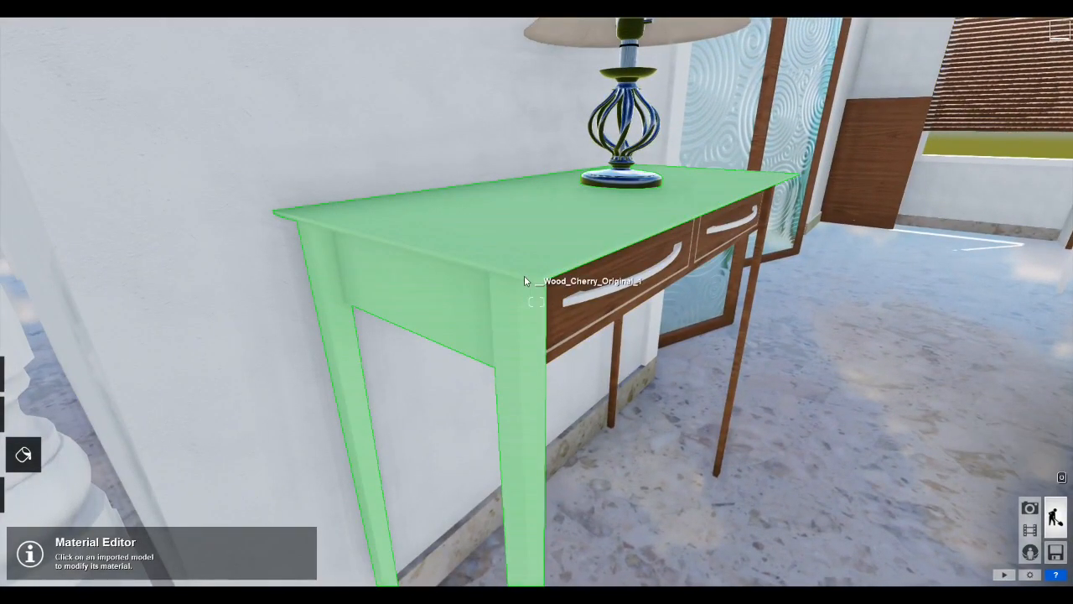
left_click(359, 298)
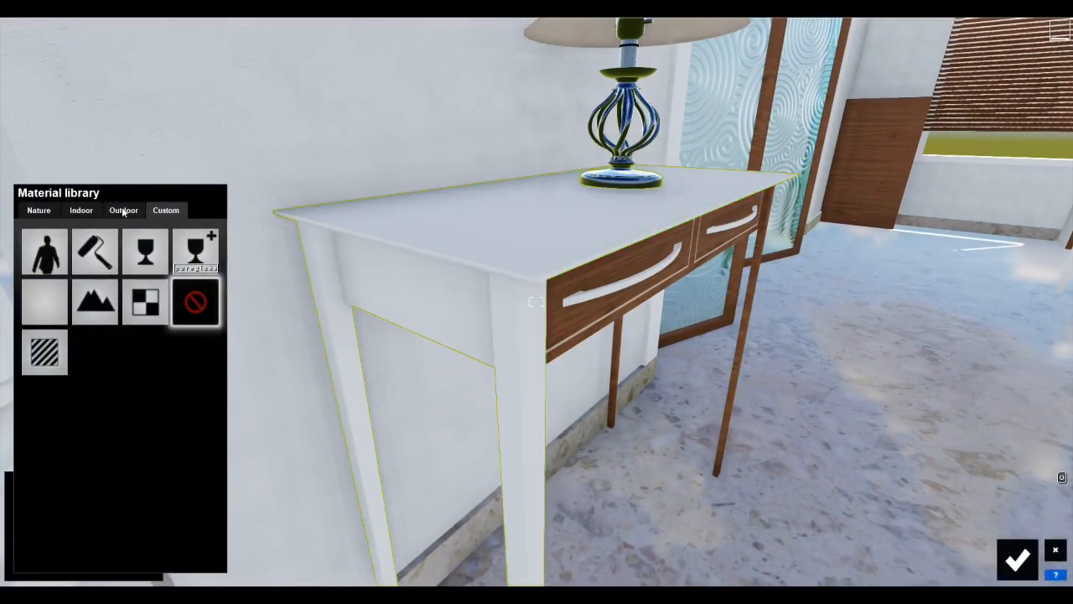
left_click(124, 210)
left_click(126, 279)
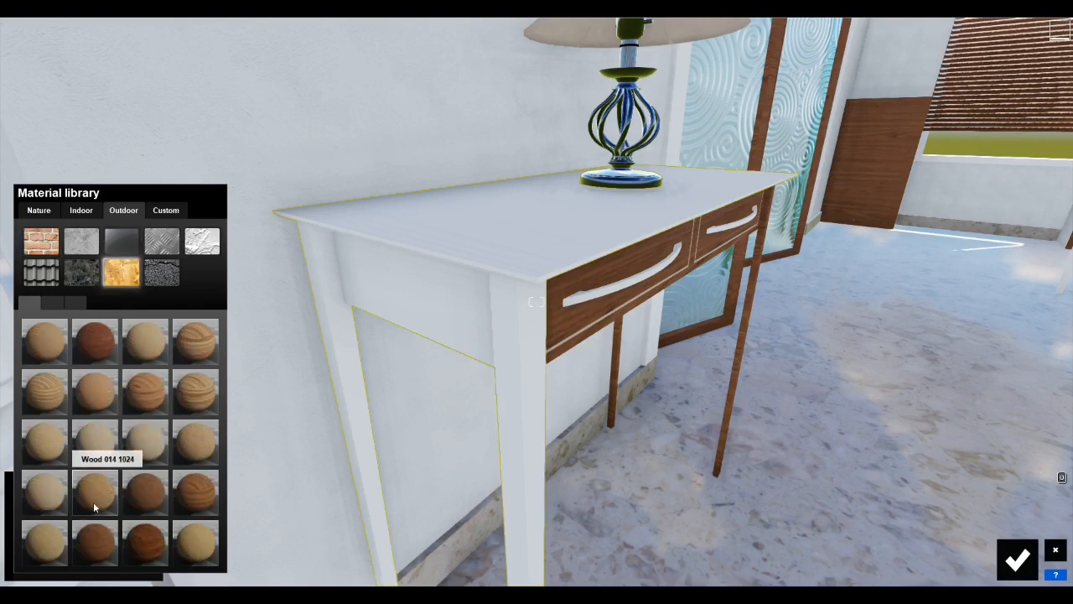
left_click(147, 491)
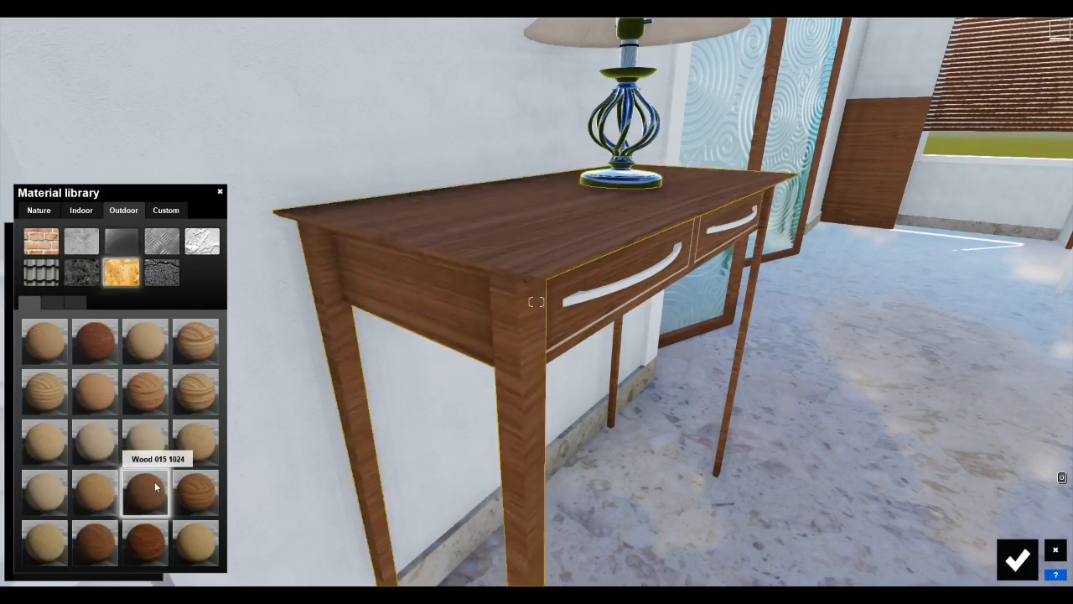
left_click(1017, 559)
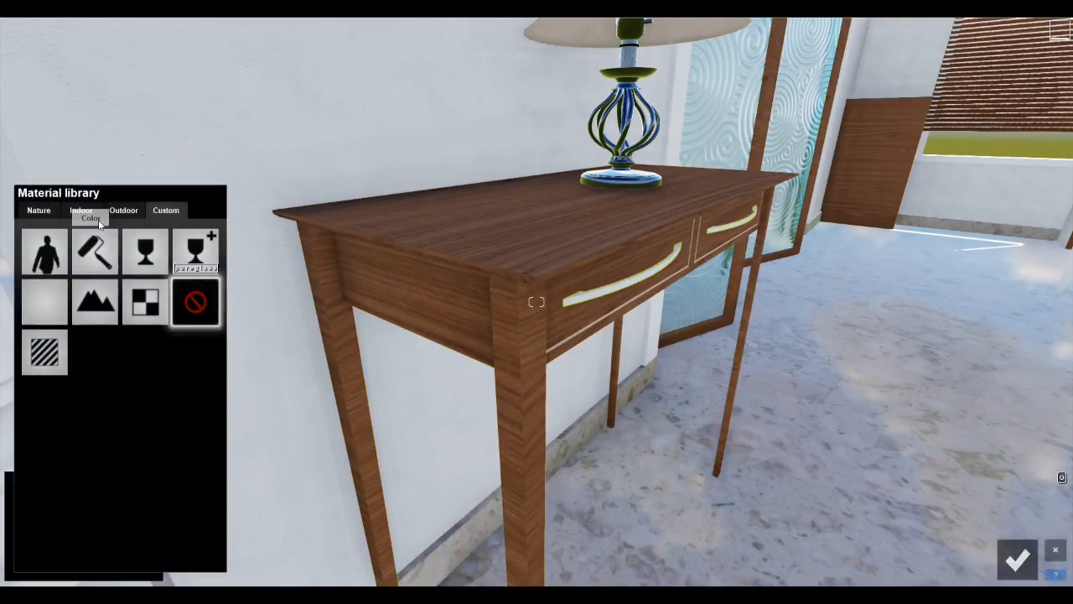
left_click(82, 211)
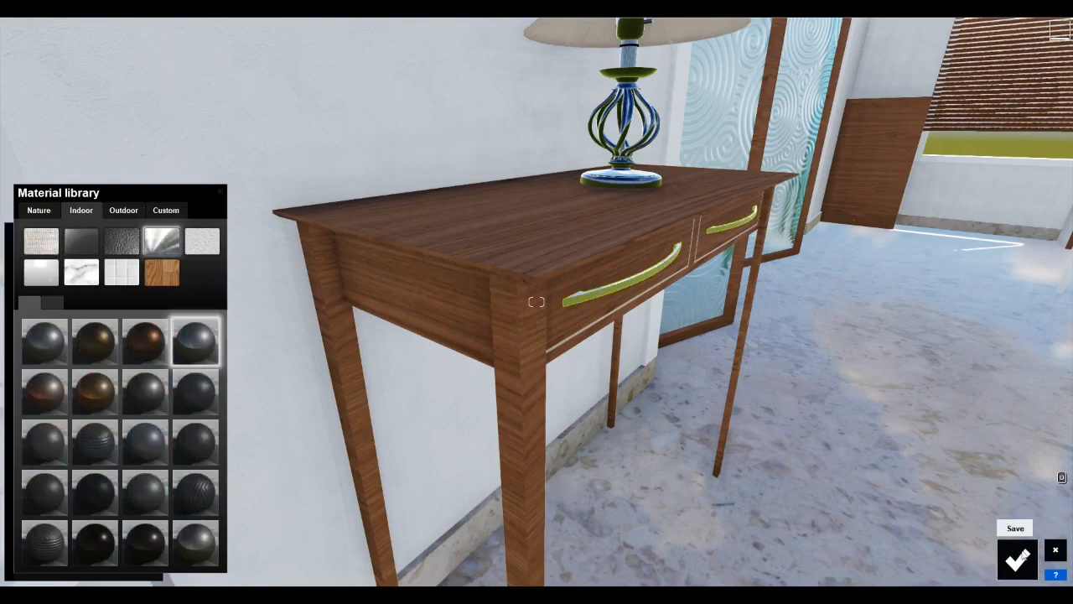
left_click(1018, 558)
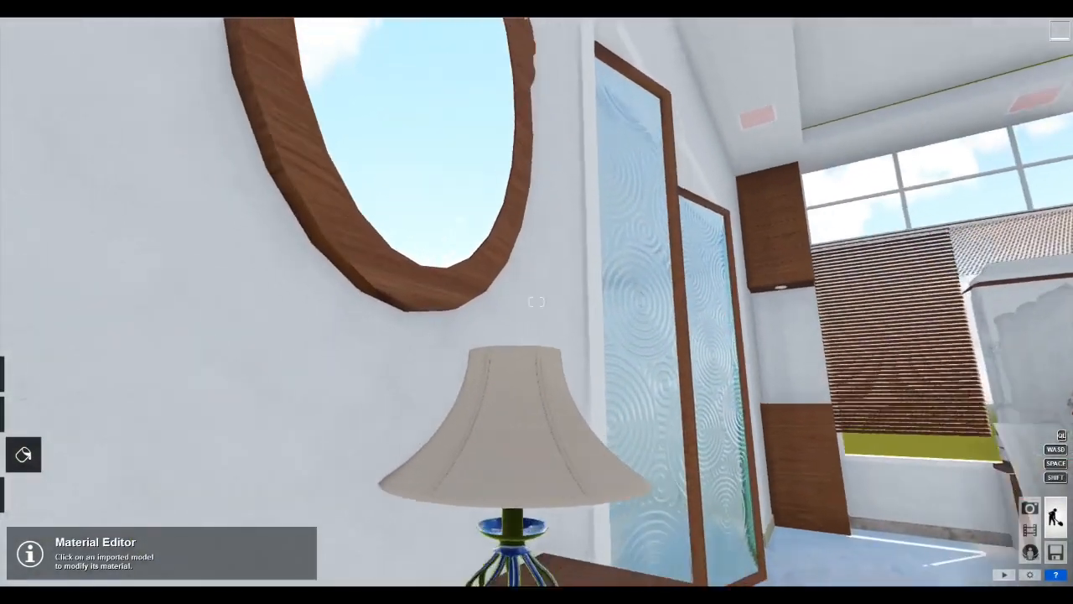
Try indoor glass Interior Volume Glass 004, DecoGlassMatteBack 003 and DecoGlassMatteBack 008 on the table lamp's shade
right_click_drag(625, 252, 600, 318)
key("s")
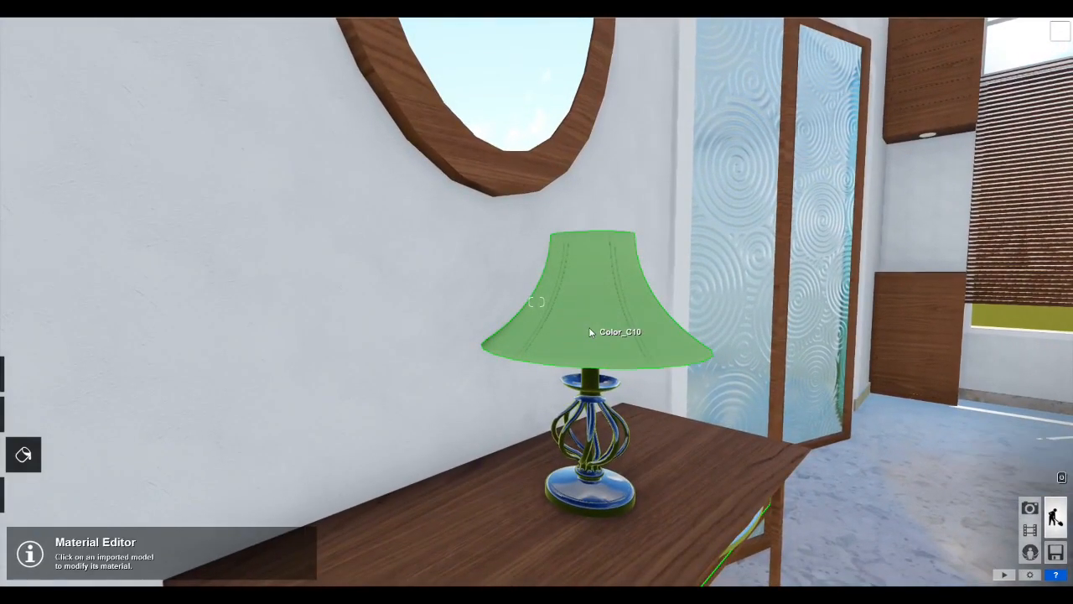
left_click(591, 327)
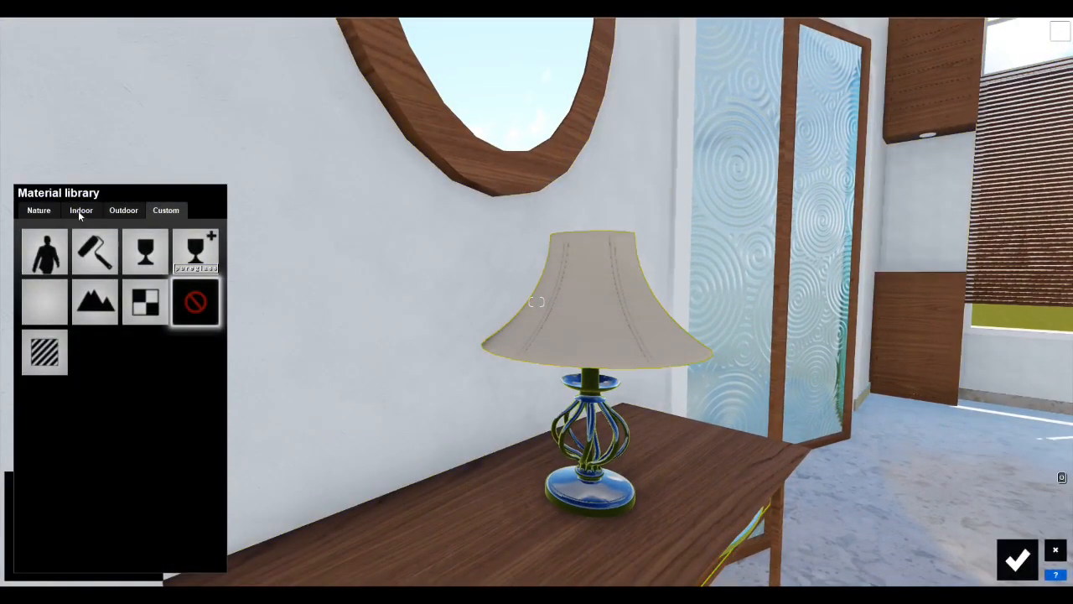
left_click(78, 210)
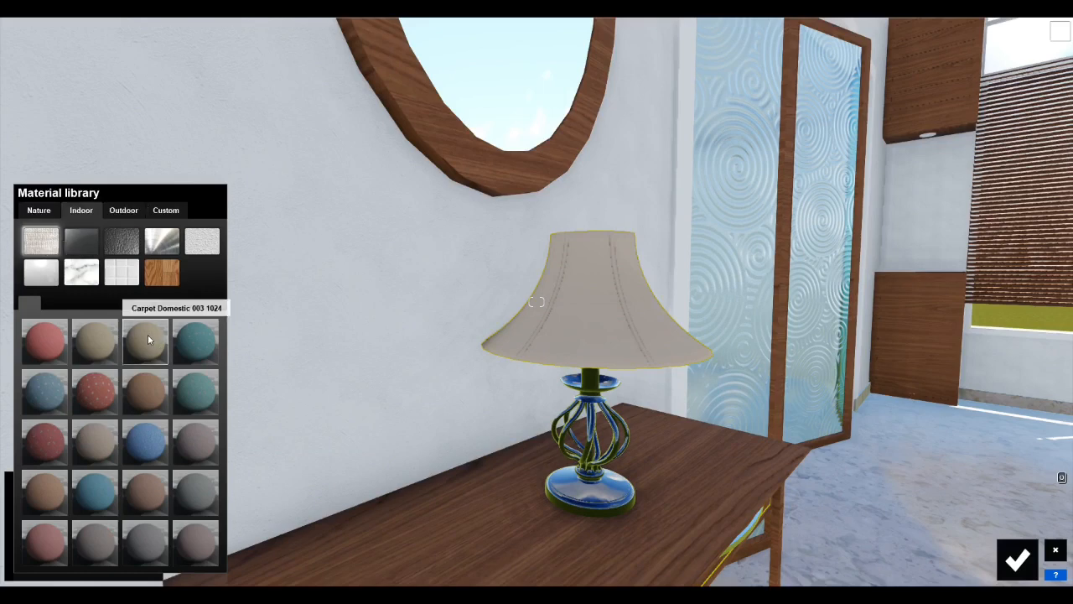
left_click(82, 244)
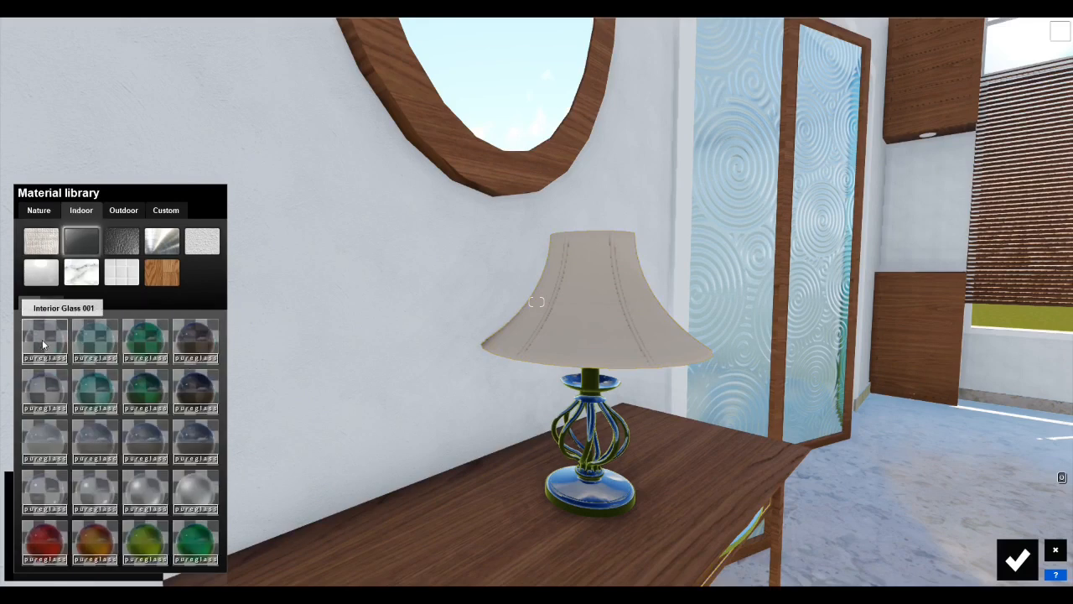
left_click(194, 358)
left_click(195, 377)
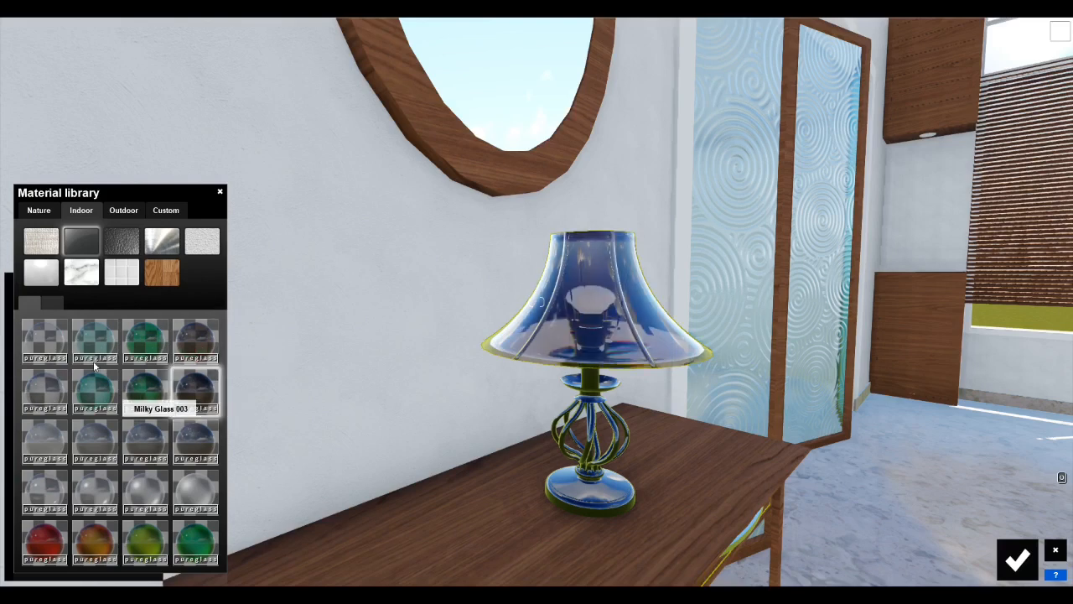
left_click(95, 541)
left_click(125, 540)
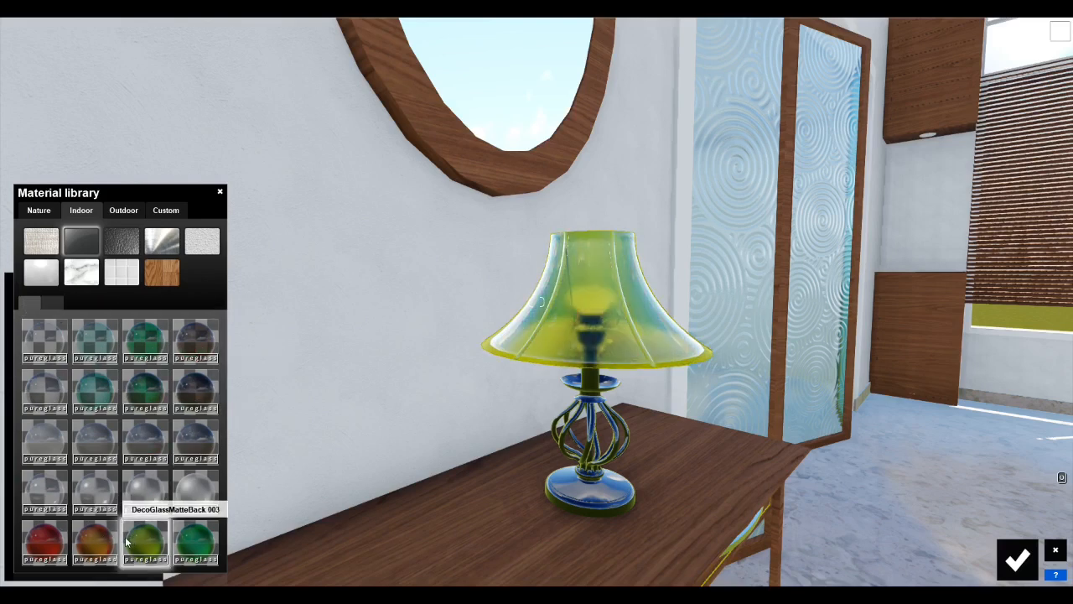
left_click(52, 302)
left_click(194, 352)
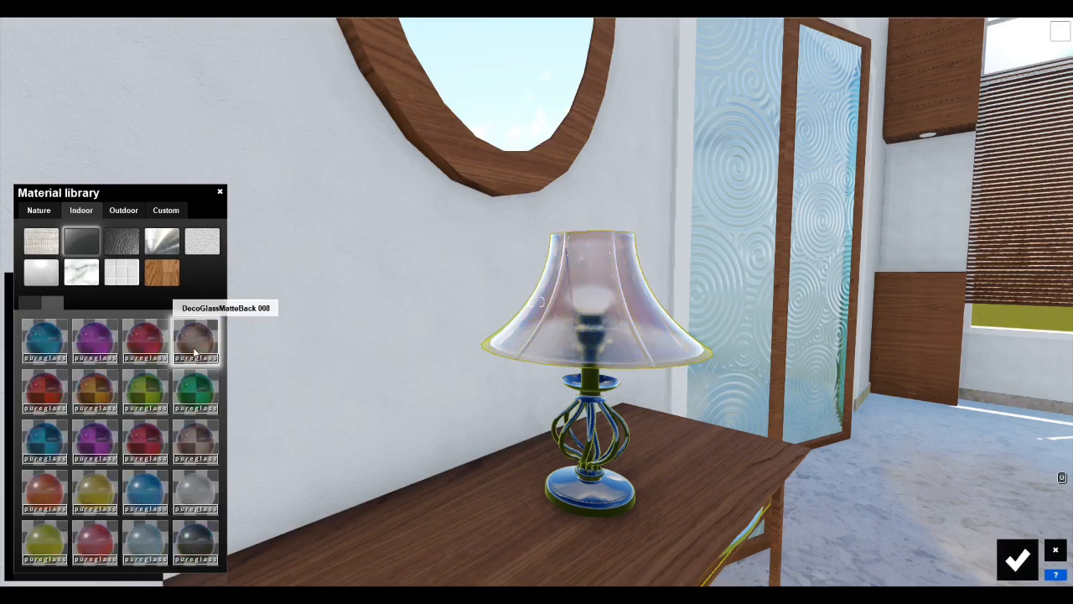
left_click(39, 305)
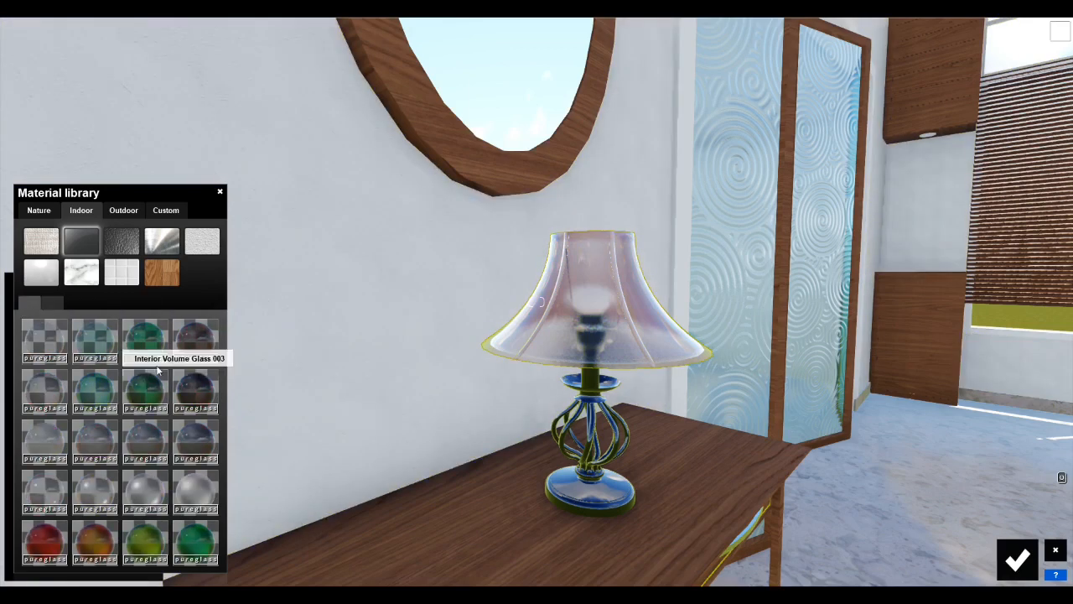
Try the indoor Carpet Domestic 003 1024 fabric on the lampshade with its scale reduced to 0.2
left_click(42, 242)
left_click(145, 342)
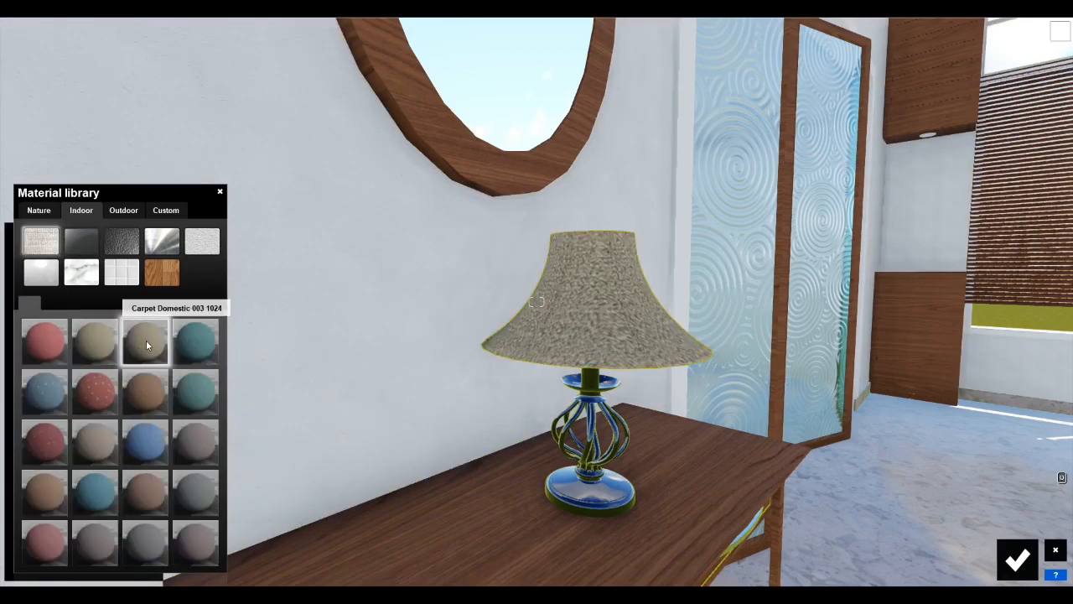
left_click(602, 339)
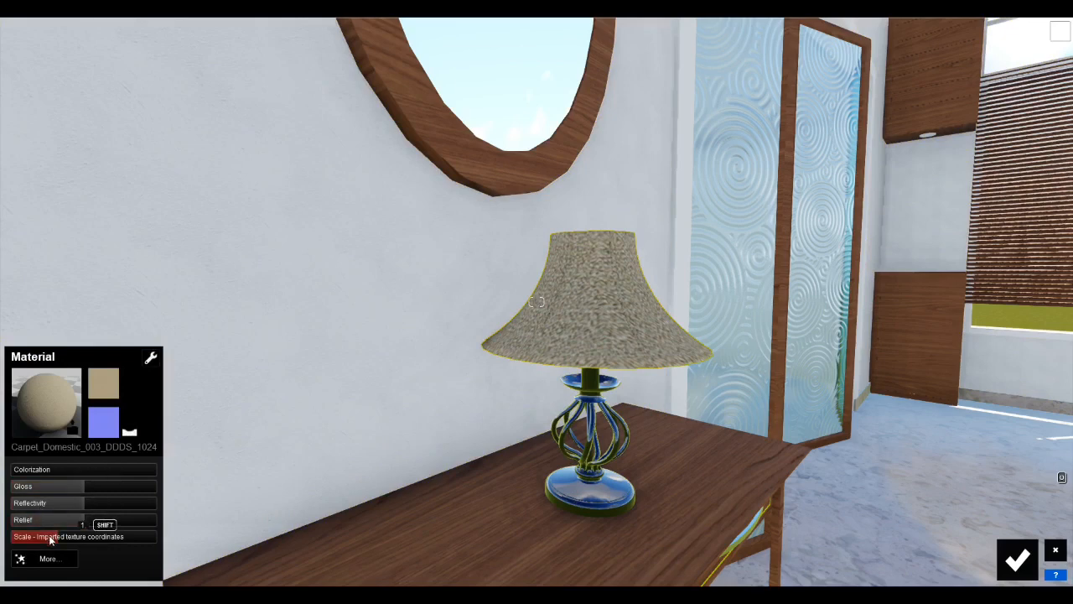
left_click_drag(40, 536, 13, 543)
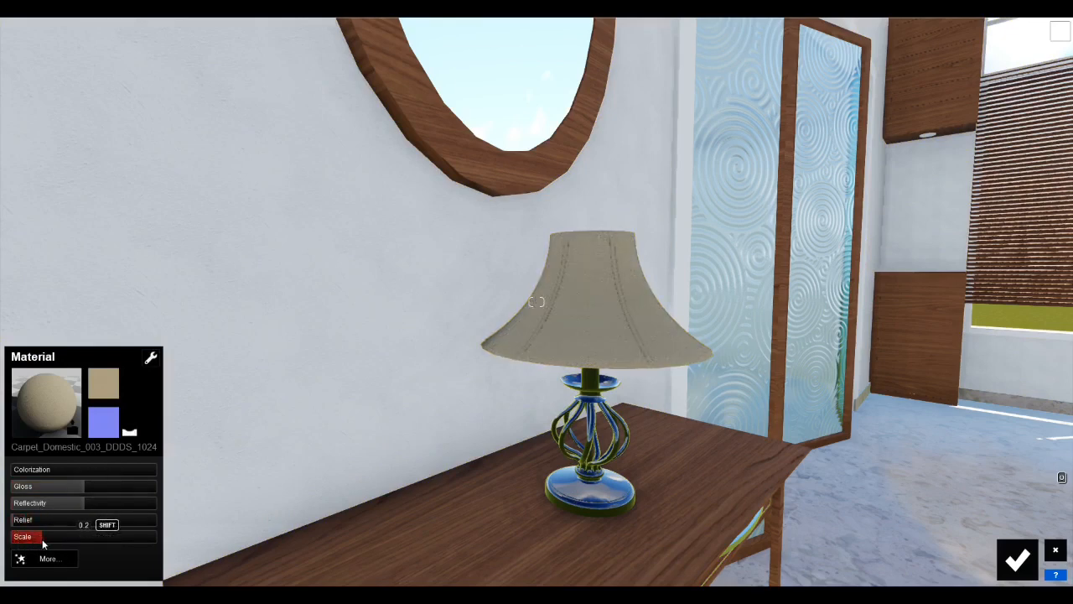
Apply the indoor Interior Volume Glass 004 material to the lampshade and save the materials
left_click(47, 402)
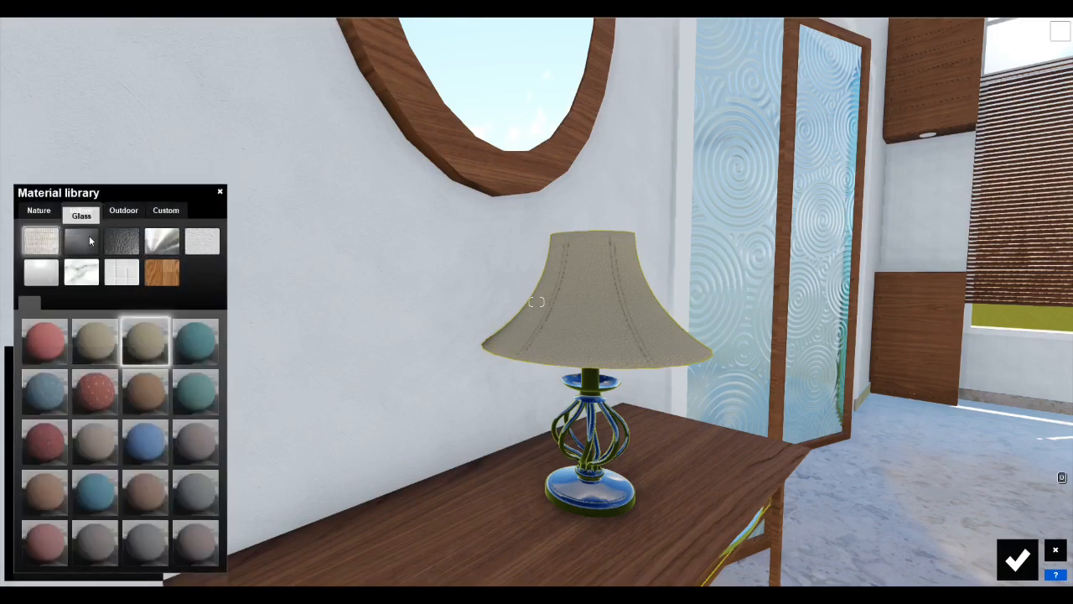
left_click(81, 242)
left_click(194, 387)
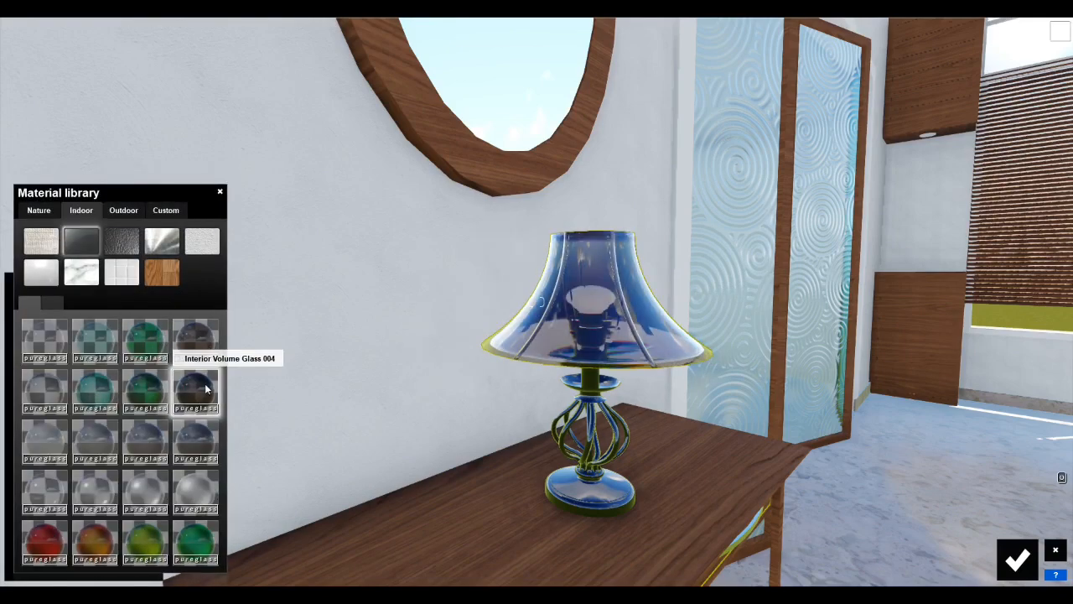
left_click(1017, 558)
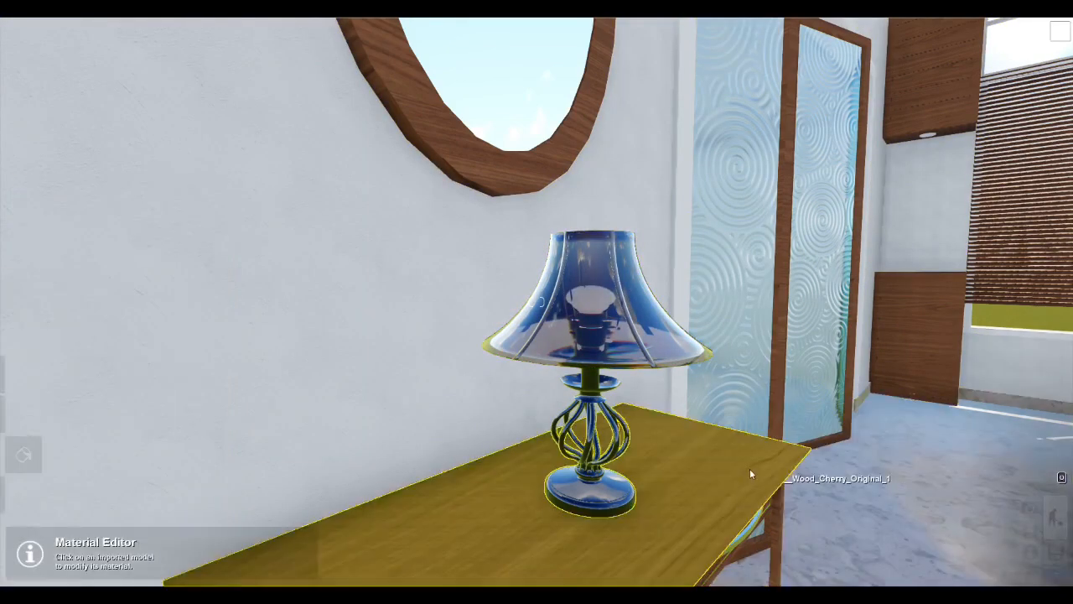
Apply the indoor Interior Glass 004 material to the light bulb inside the lampshade
key("s")
key("w")
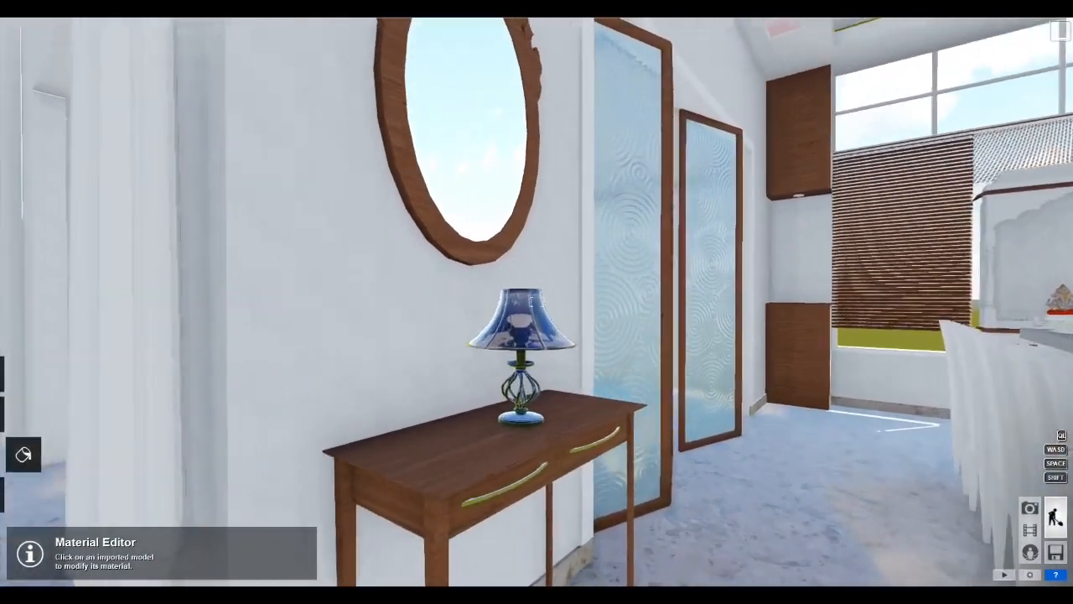
key("w")
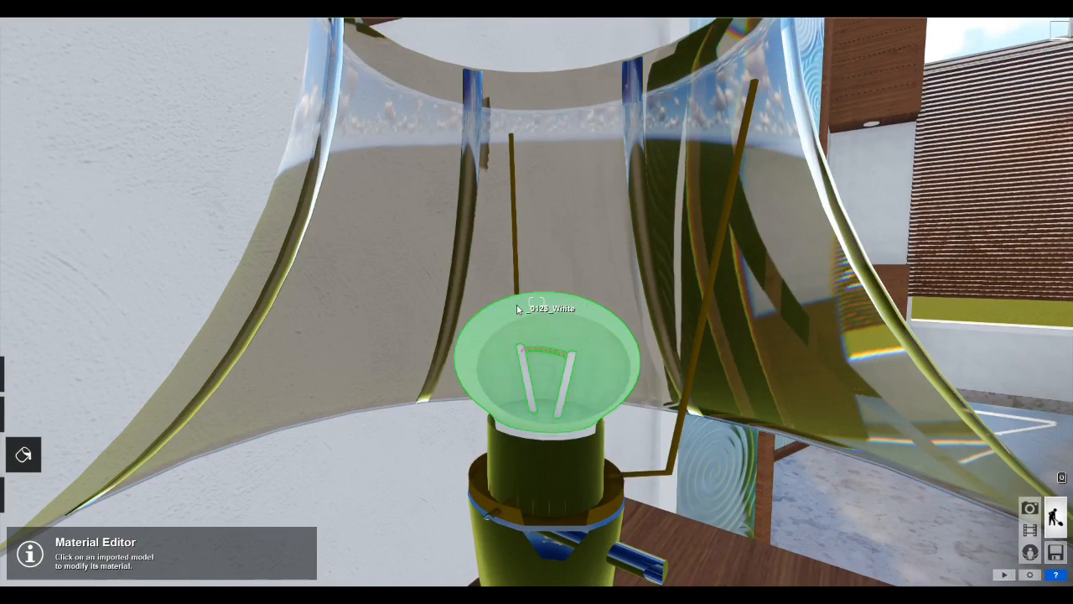
left_click(516, 304)
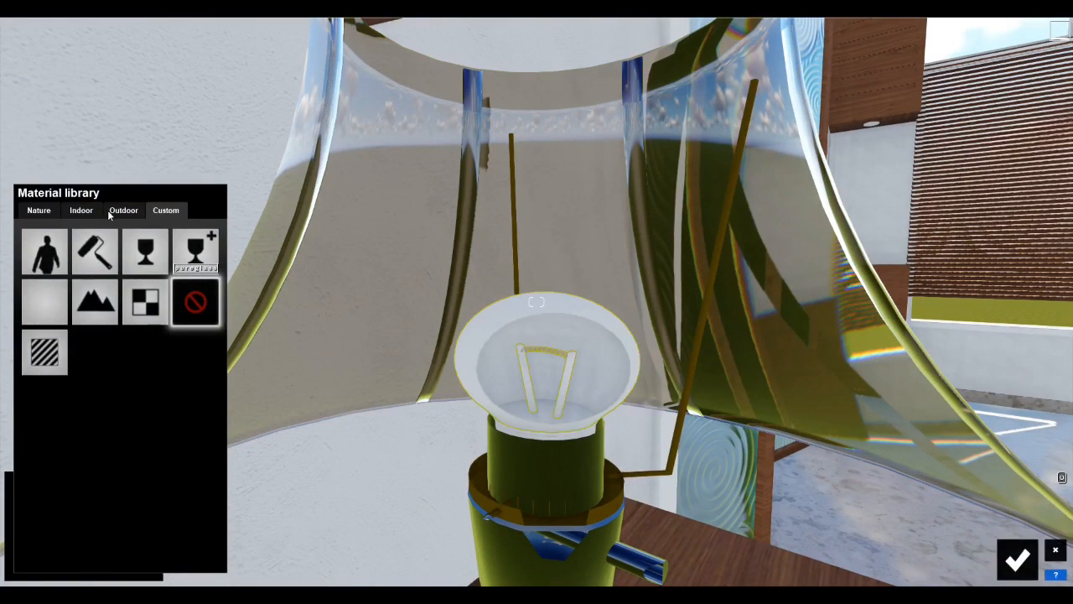
left_click(84, 214)
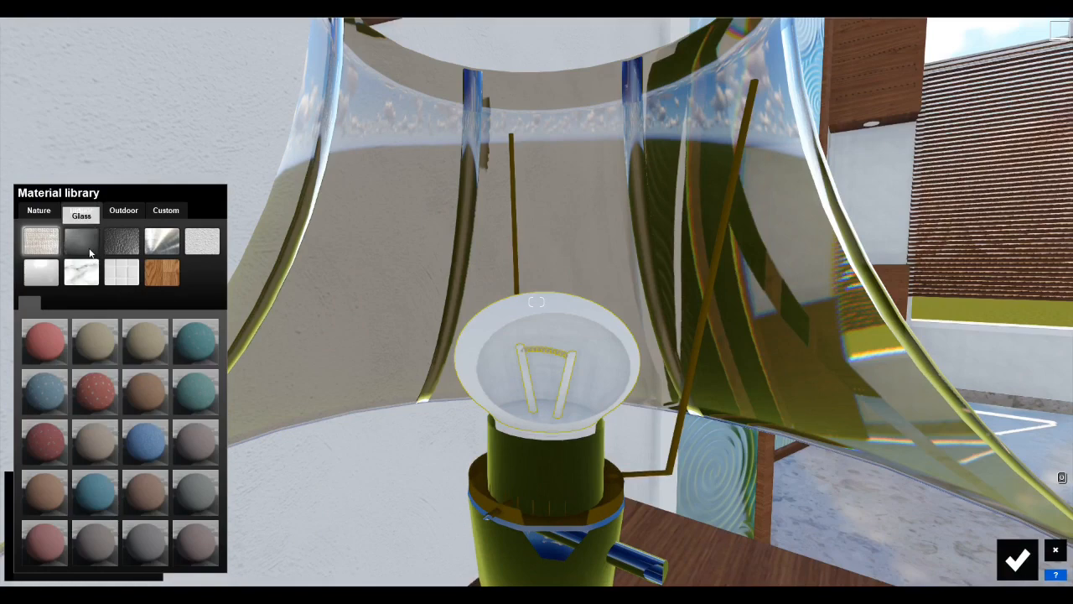
left_click(89, 252)
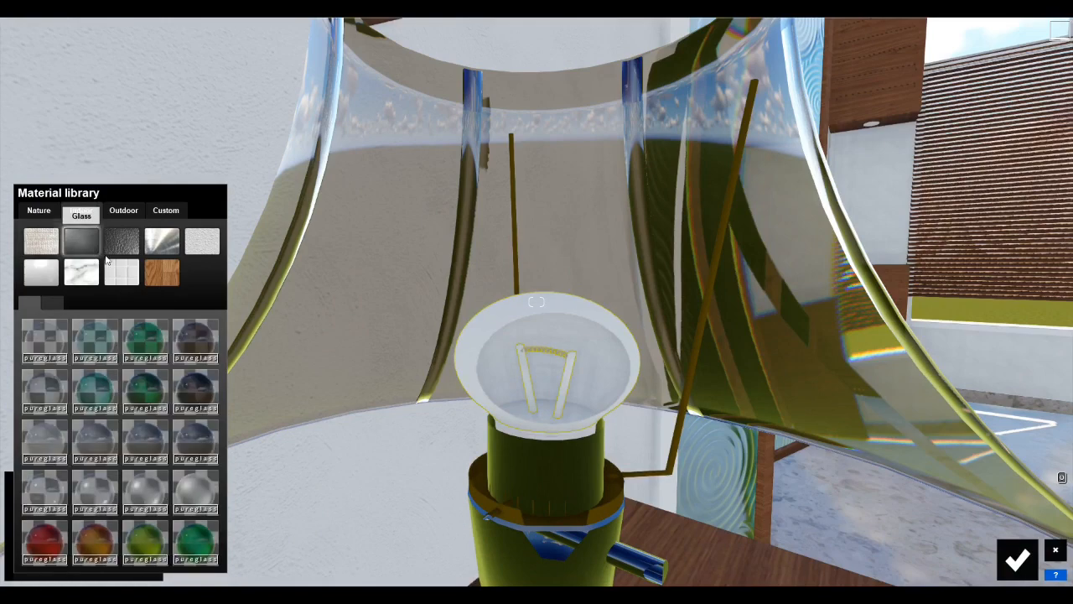
left_click(196, 341)
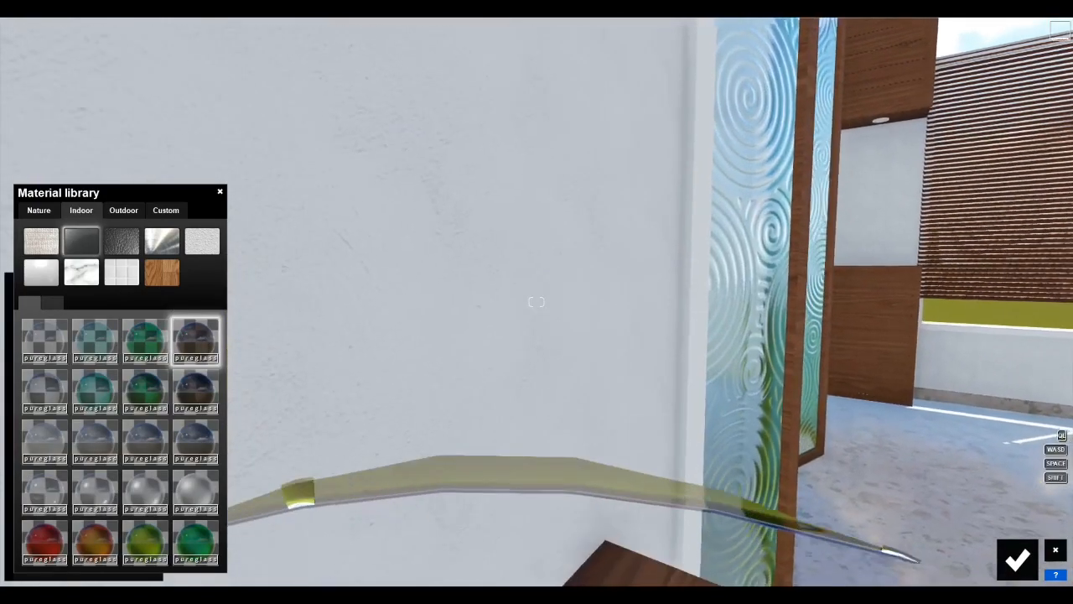
Apply the indoor Carpet Domestic 003 1024 material to the metal support wires and base inside the bulb
key("w")
key("s")
key("w")
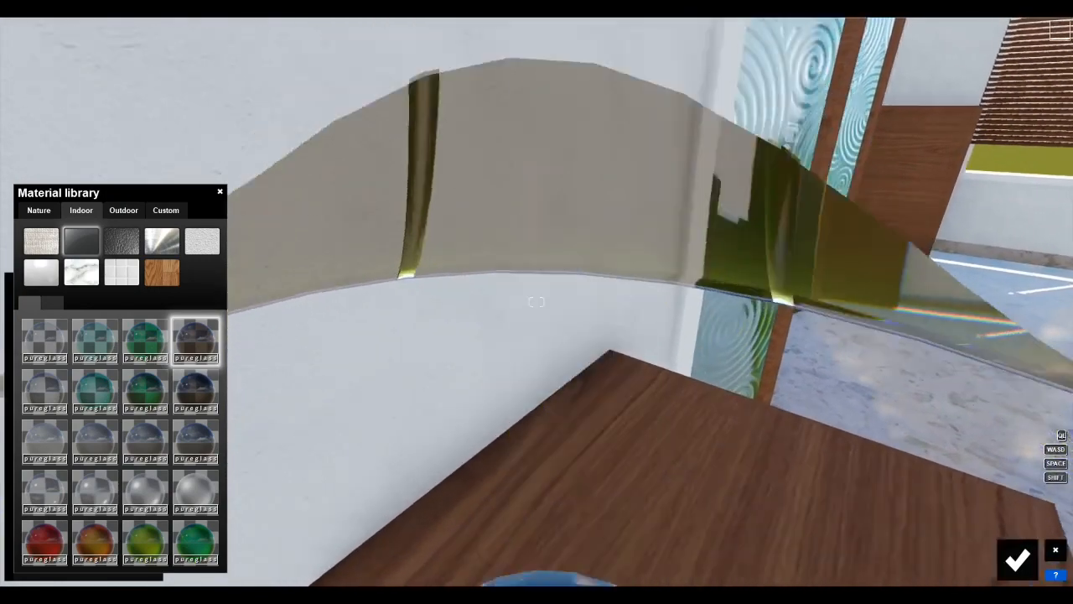
key("s")
key("s")
right_click_drag(537, 301, 547, 287)
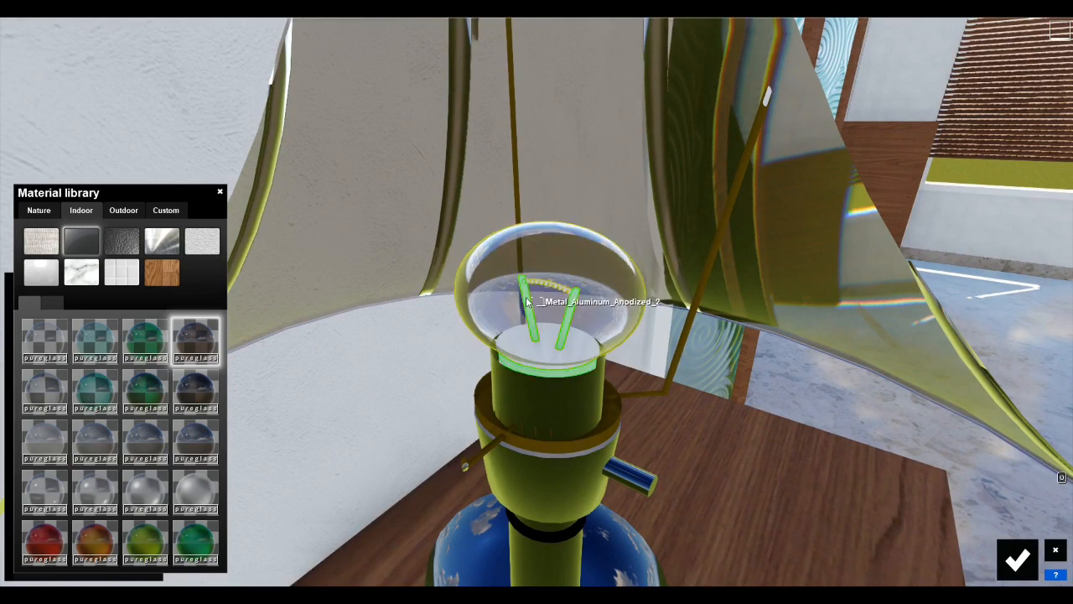
left_click(165, 210)
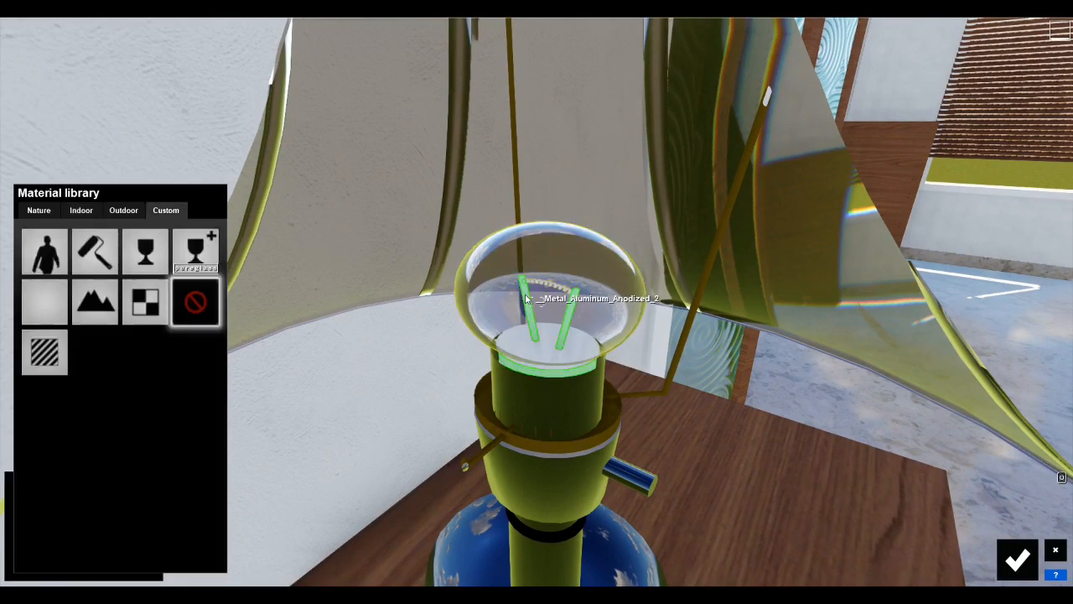
left_click(81, 210)
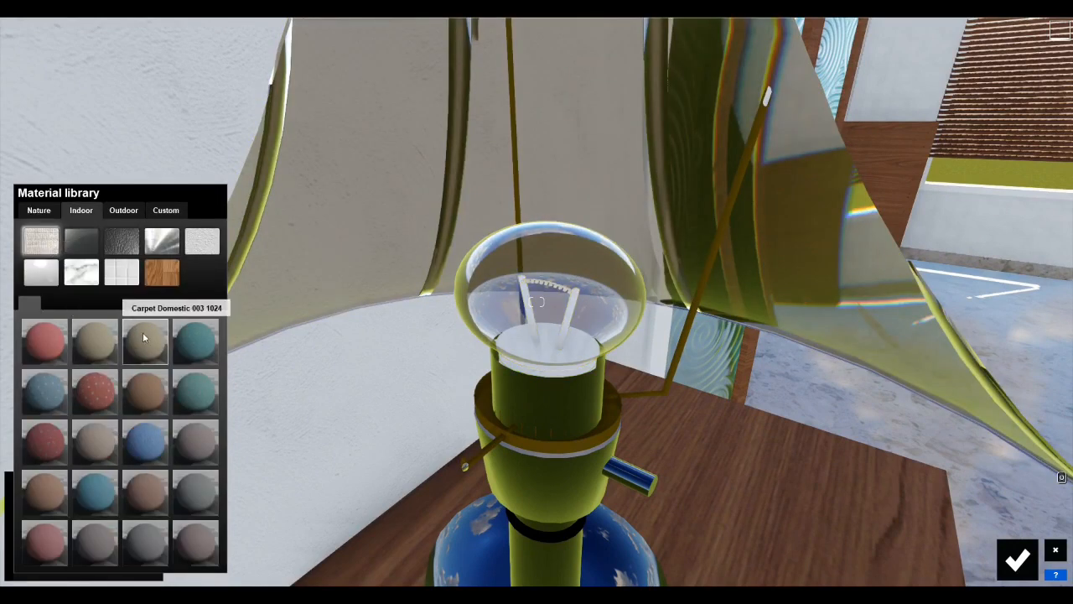
left_click_drag(444, 329, 575, 305)
left_click(559, 293)
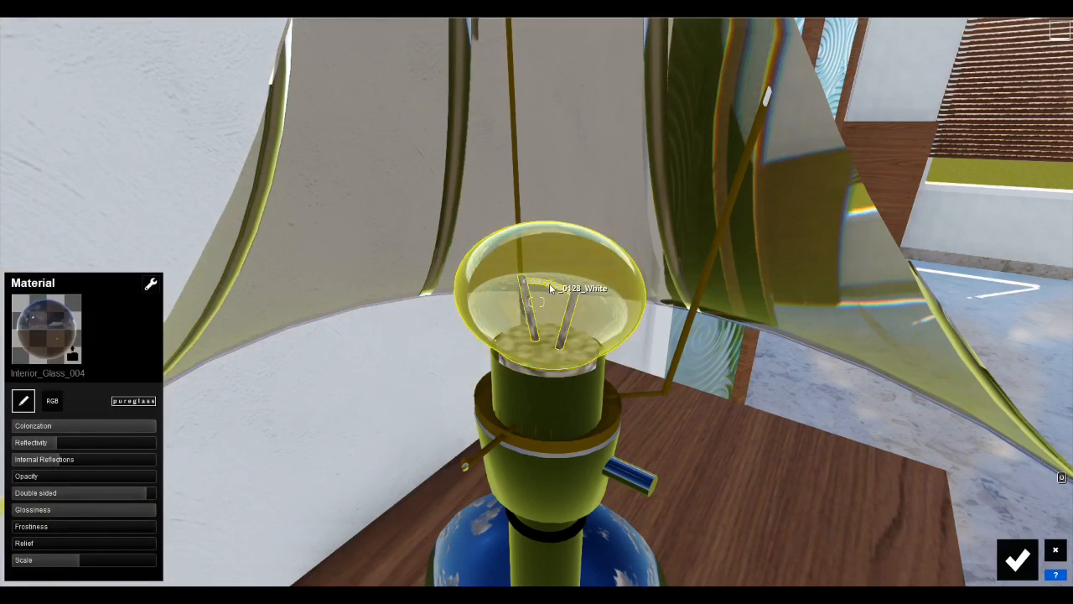
Apply Carpet Domestic 003 1024 to the bulb's filament and raise its advanced Emissive setting to just over half
left_click(555, 291)
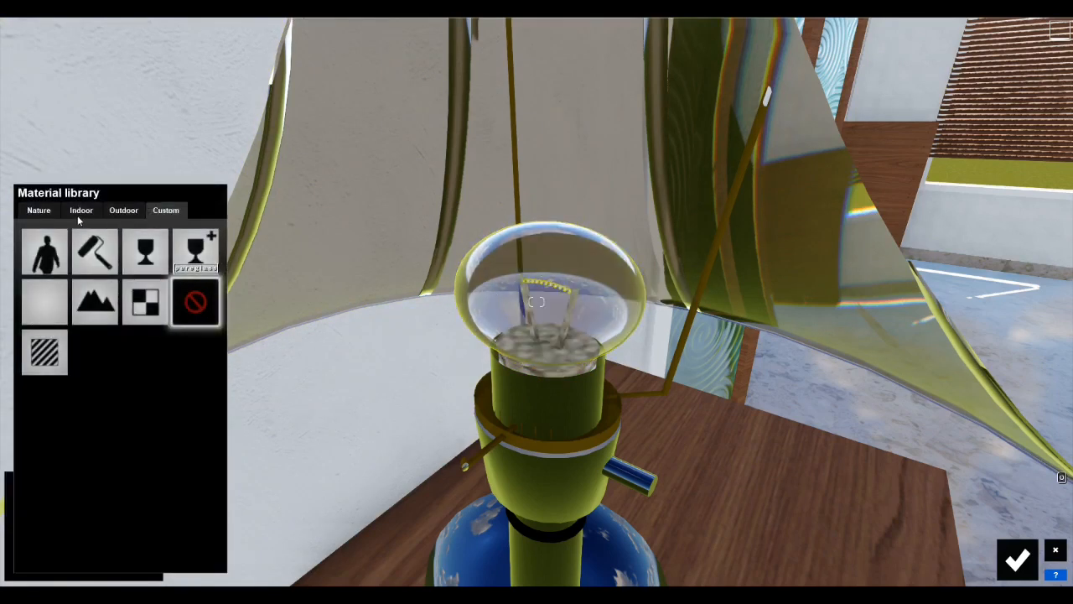
left_click(80, 214)
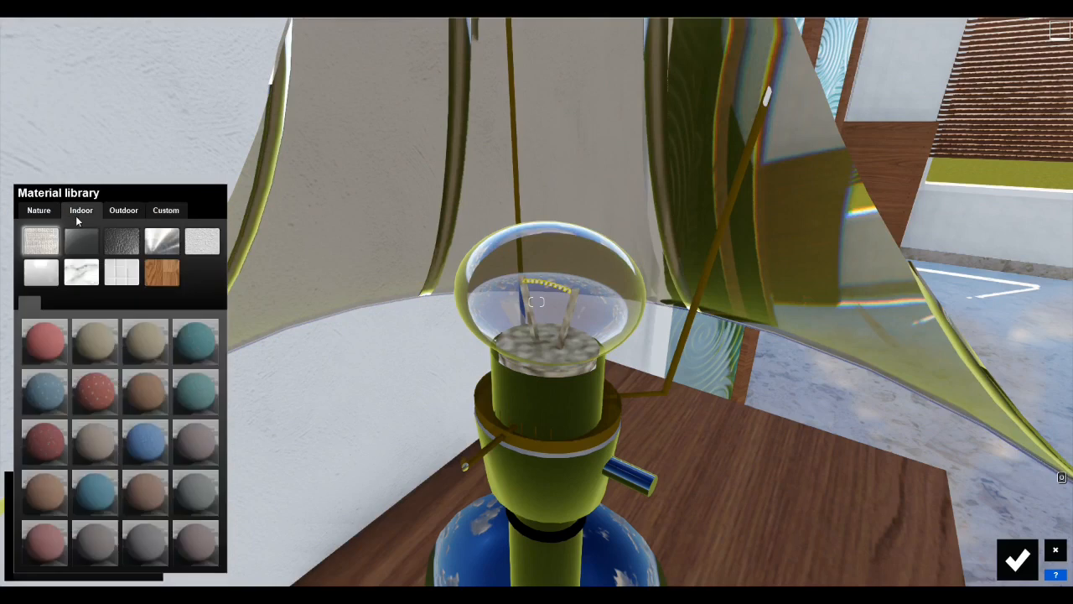
left_click(162, 340)
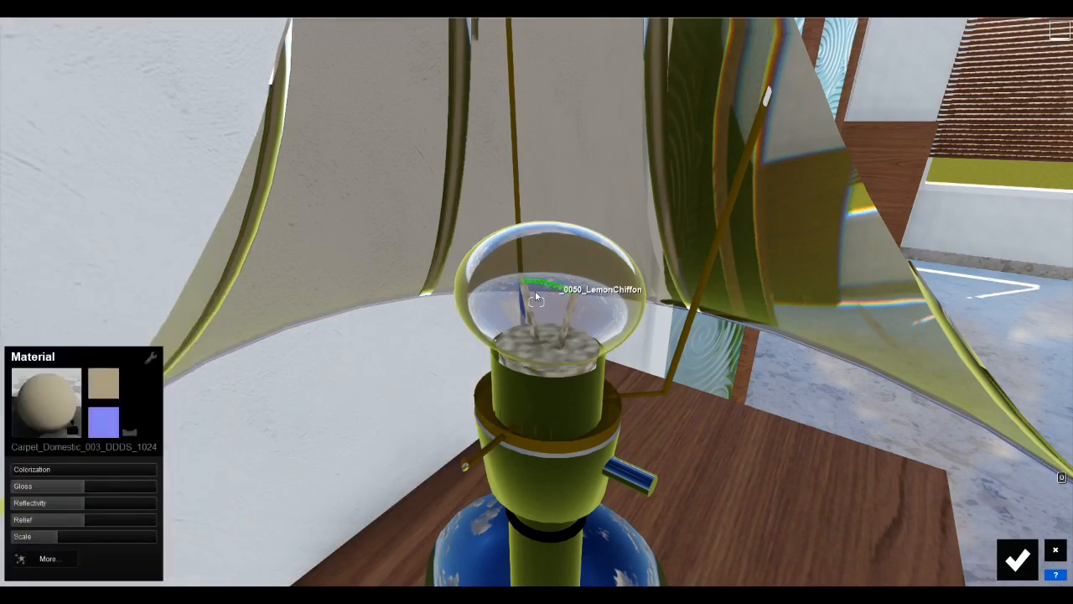
left_click(47, 559)
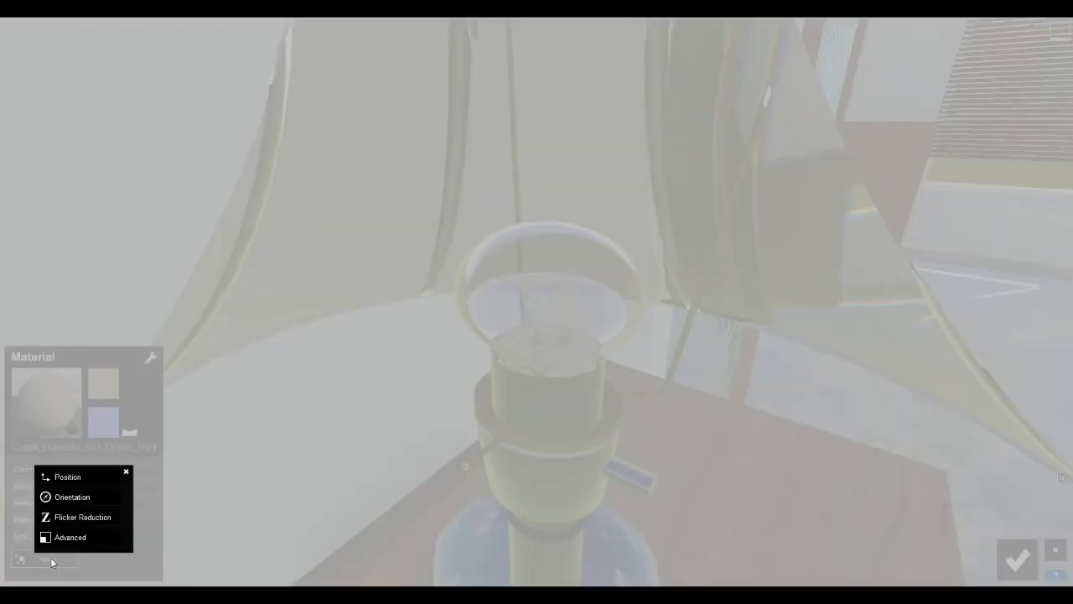
left_click(87, 537)
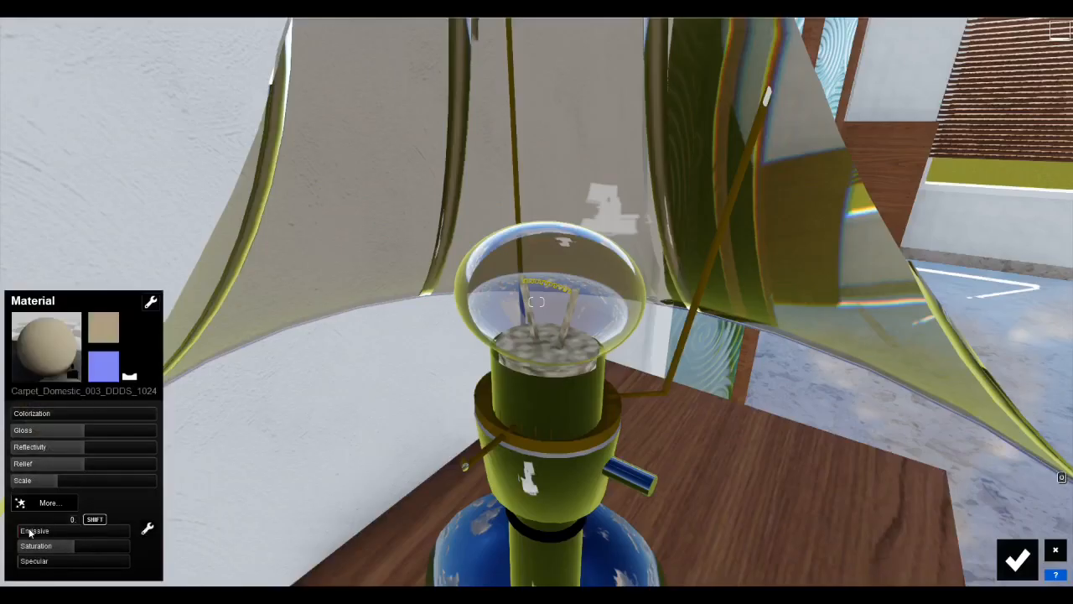
mouse_move(68, 535)
left_mouse_down()
mouse_move(134, 540)
mouse_move(84, 535)
left_mouse_up()
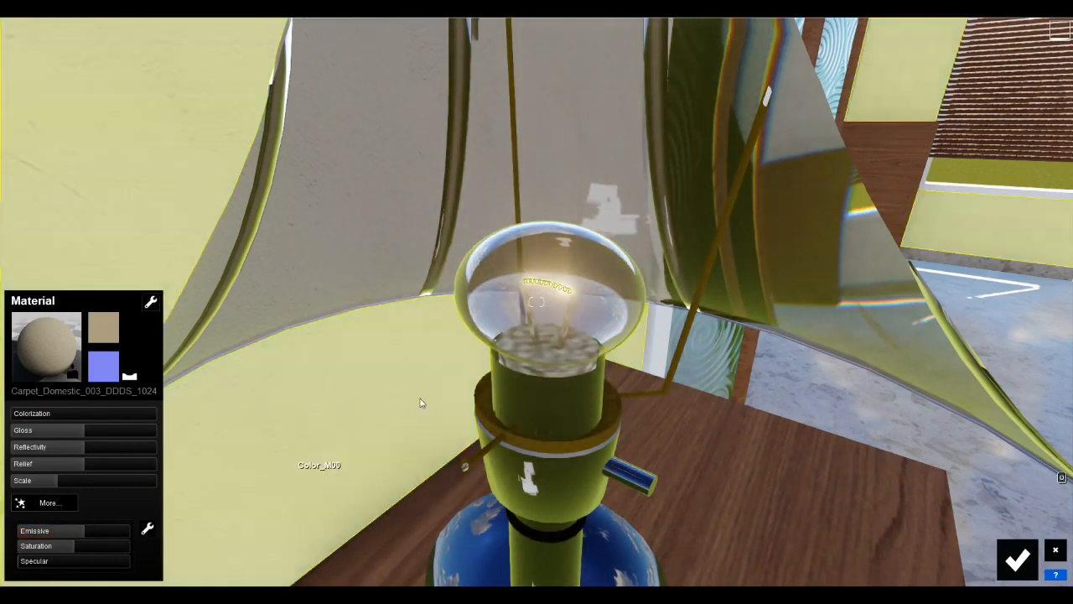
Raise the advanced Emissive setting of the bulb's support wires and base to nearly half
left_click(568, 315)
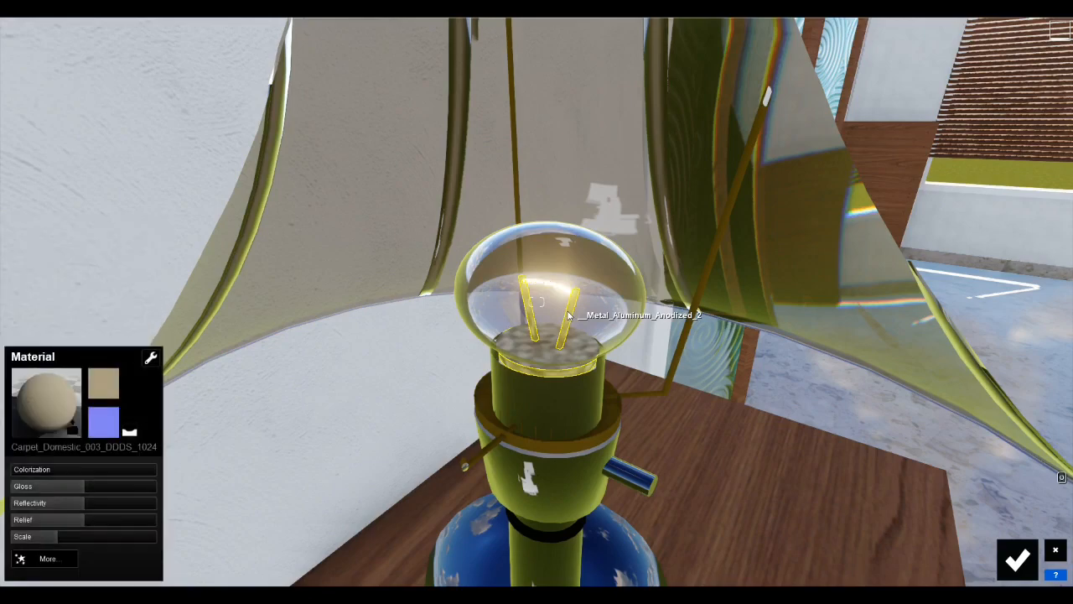
left_click(39, 559)
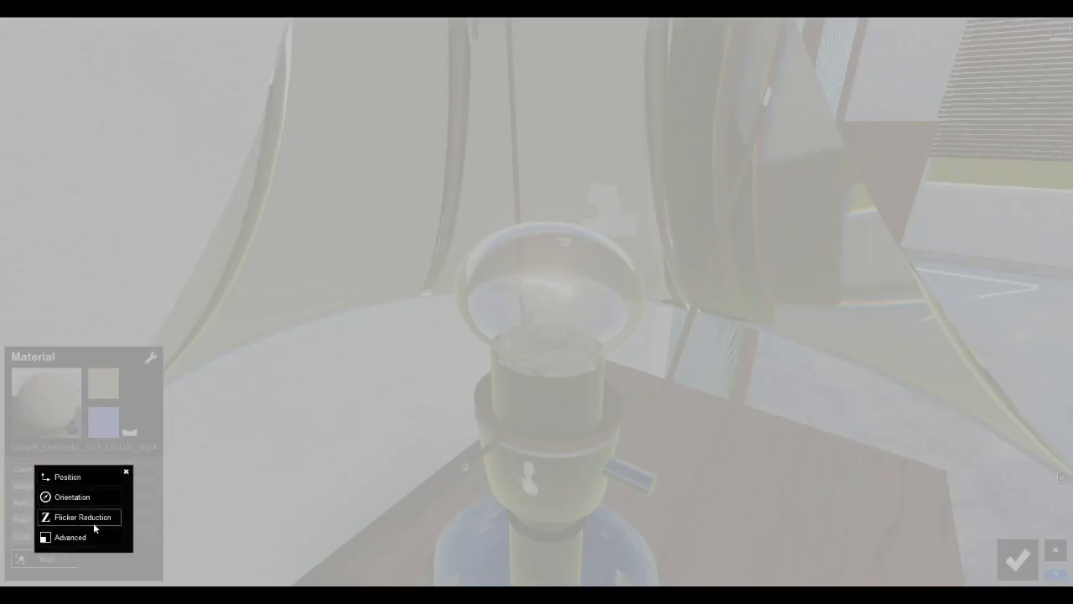
left_click(80, 537)
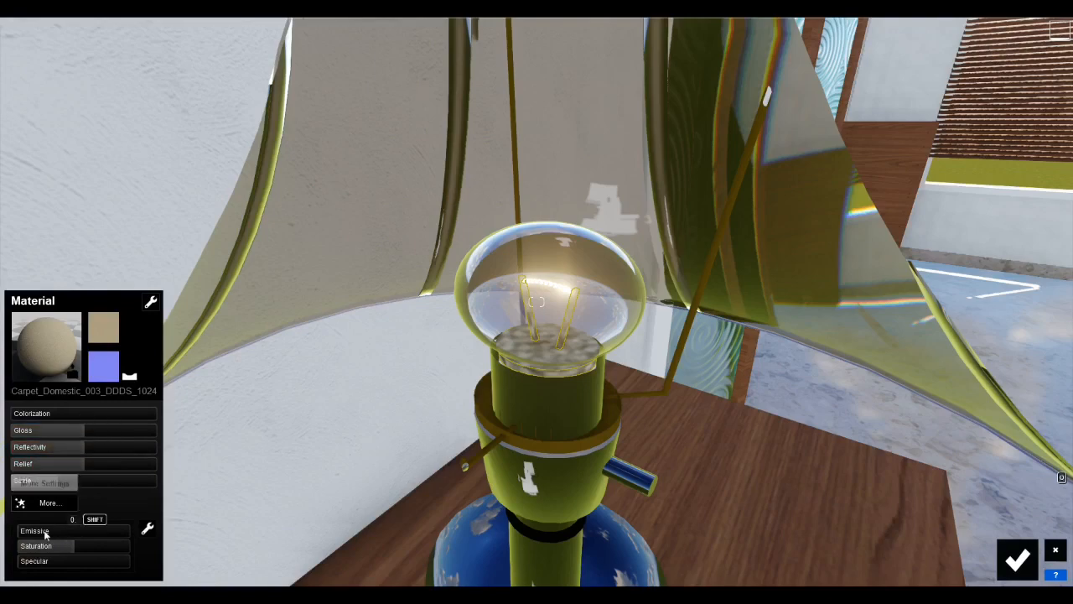
left_click_drag(34, 536, 70, 541)
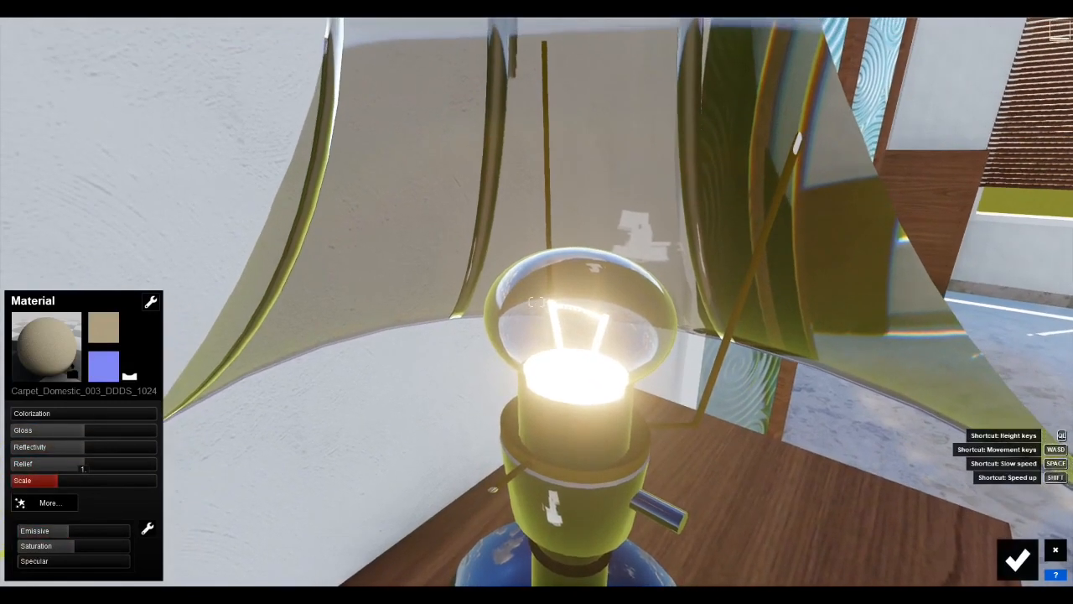
Try the indoor Interior Glass 001 material on the lampshade
key("s")
right_click_drag(70, 481, 92, 470)
key("s")
key("w")
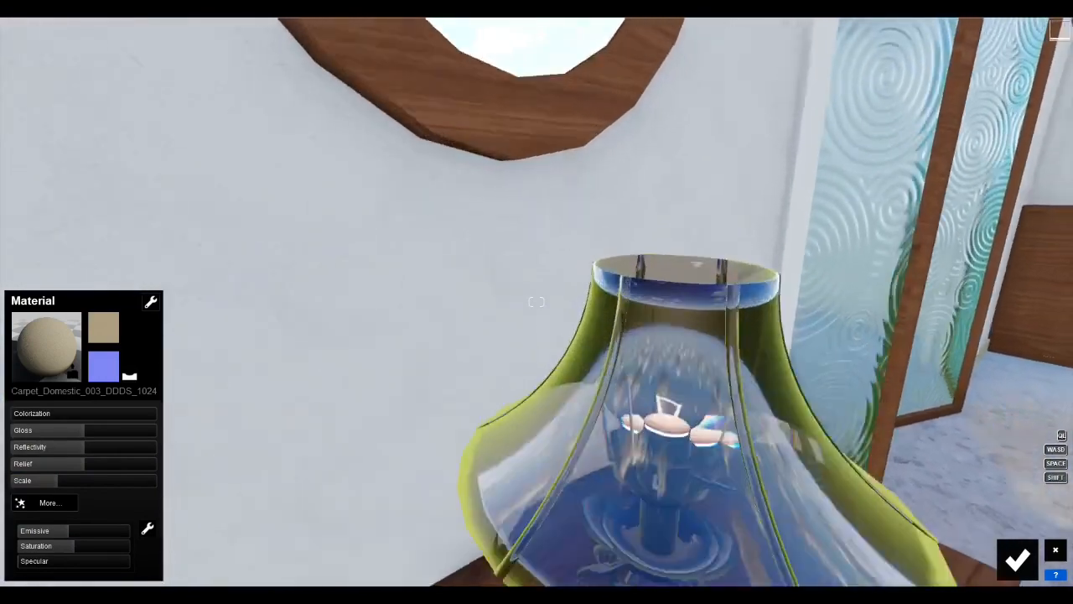
key("s")
right_click_drag(537, 302, 604, 268)
key("s")
right_click_drag(243, 335, 268, 371)
key("w")
key("s")
left_click(541, 252)
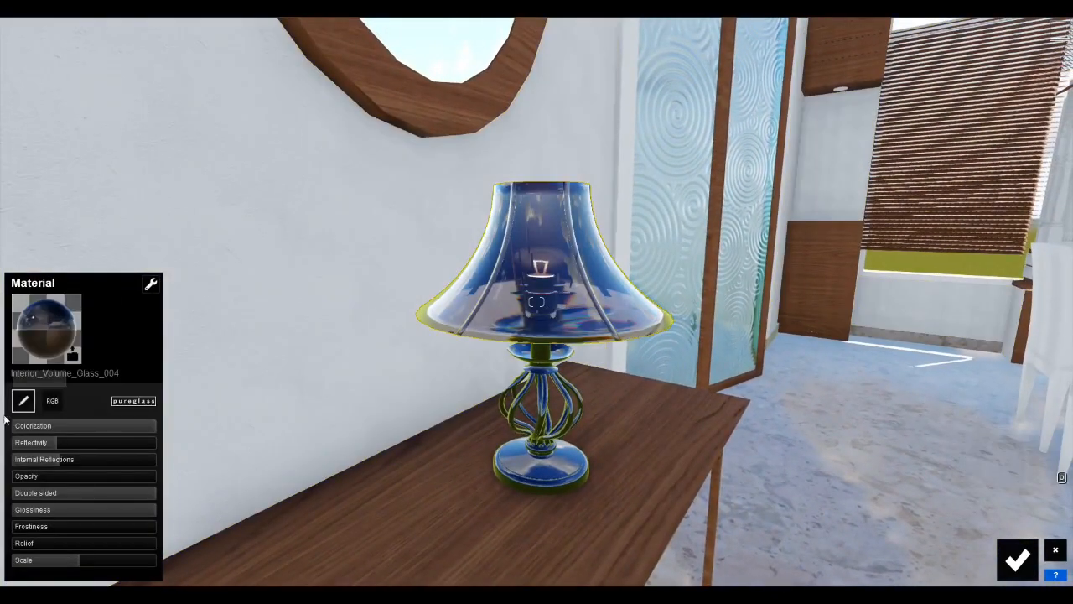
left_click(72, 352)
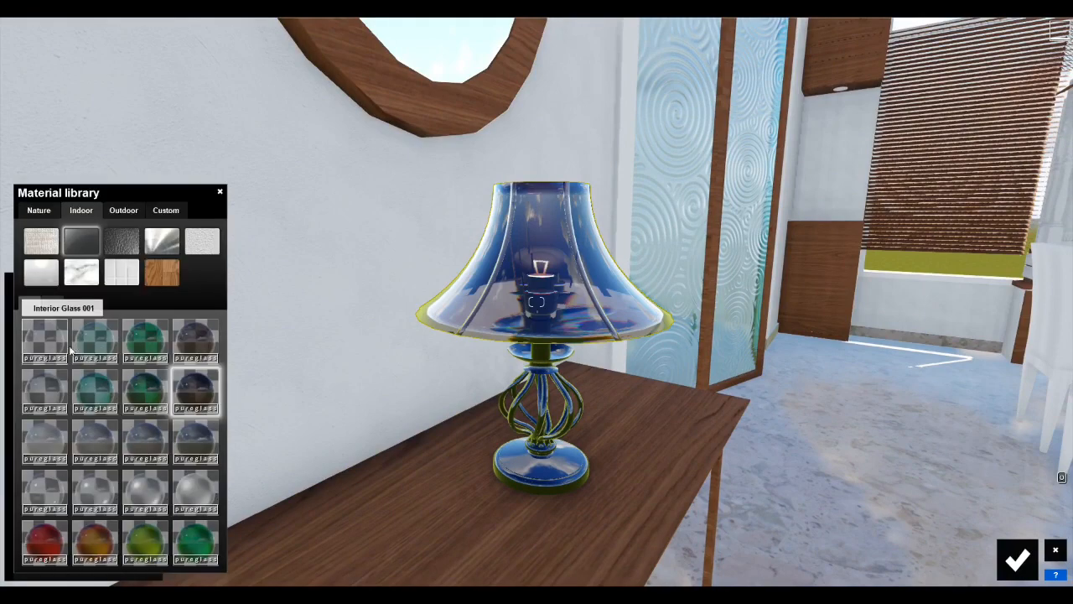
left_click(64, 347)
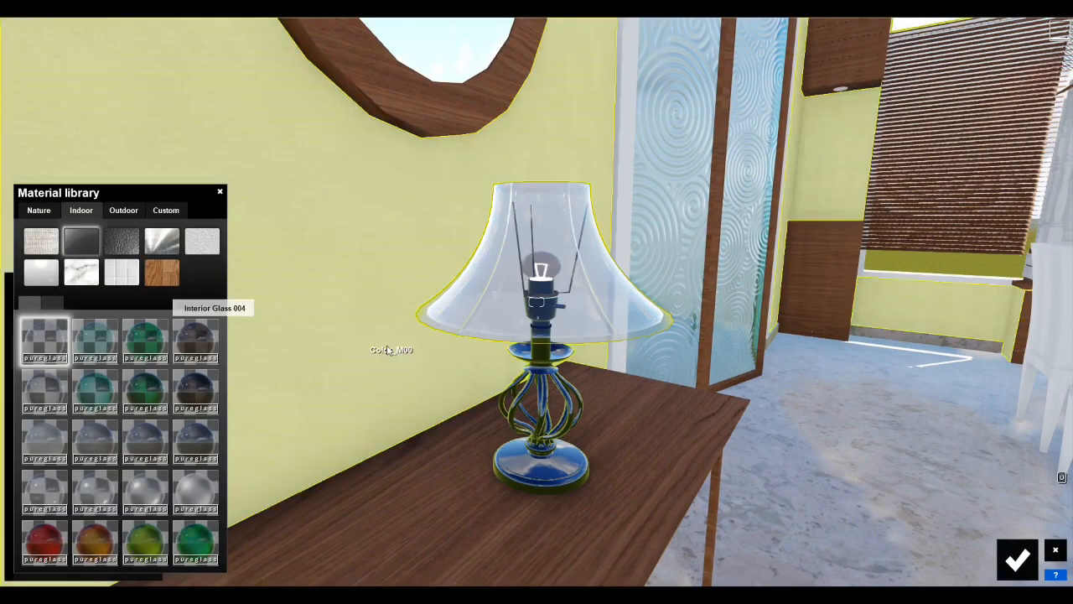
Return the lampshade to the indoor Interior Volume Glass 004 material and save the material changes
key("s")
mouse_move(388, 351)
right_mouse_down()
mouse_move(371, 367)
mouse_move(428, 329)
mouse_move(381, 360)
right_mouse_up()
key("w")
key("s")
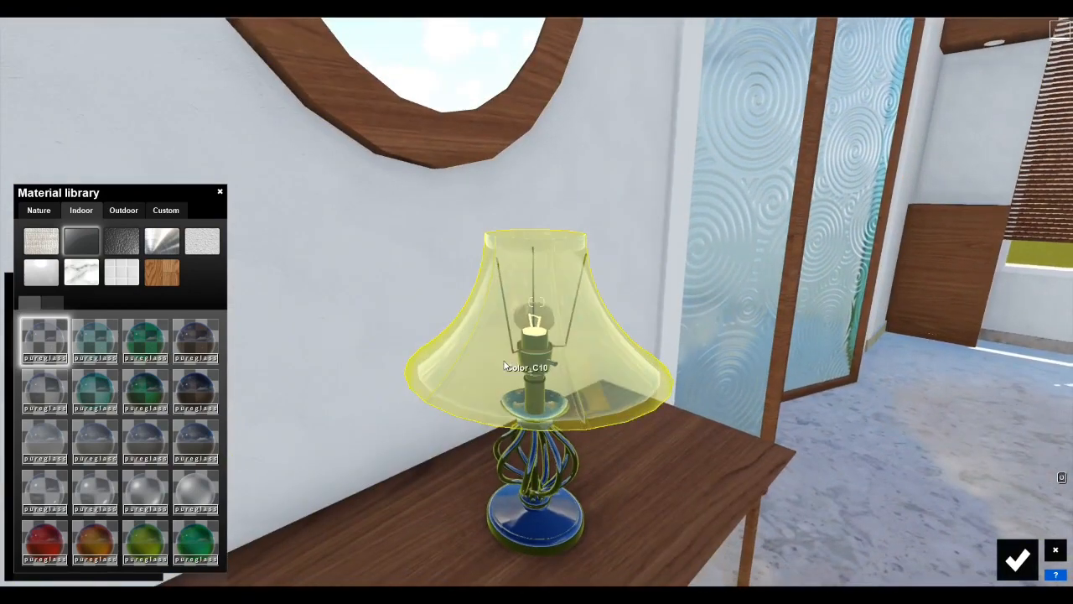
left_click(424, 382)
left_click(48, 343)
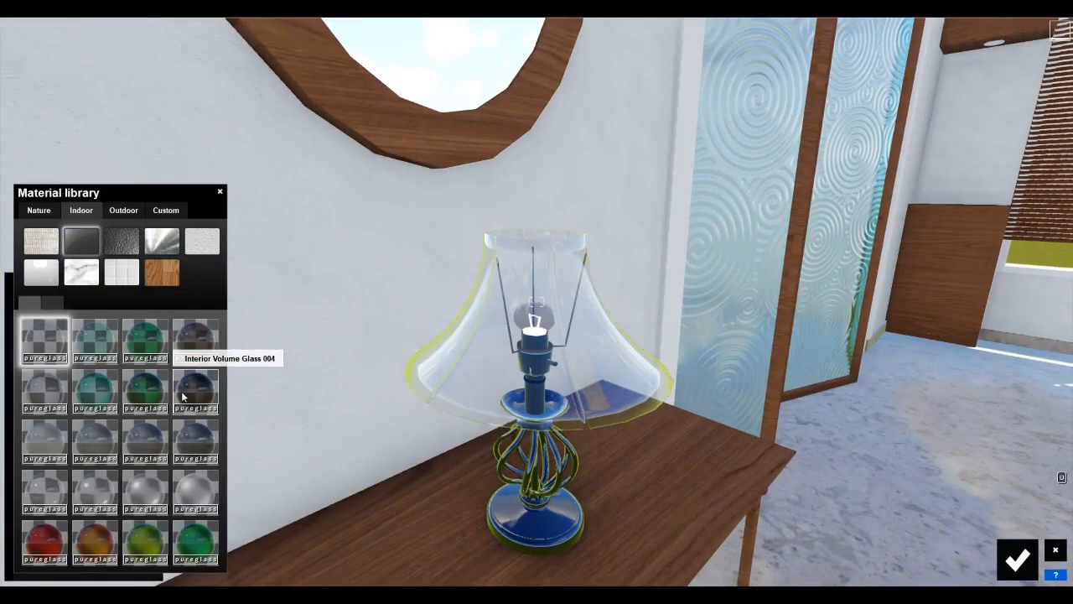
left_click(196, 390)
left_click(1017, 560)
left_click(1017, 560)
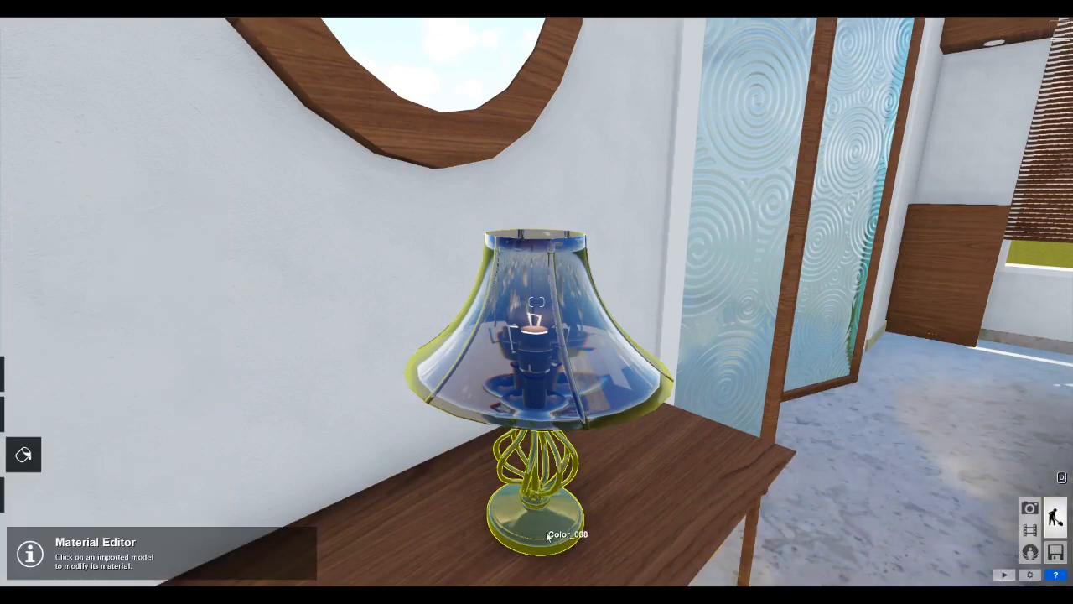
Open the lamp base's material and examine the table lamp up close and from across the room, leaving its settings as they are
left_click(530, 491)
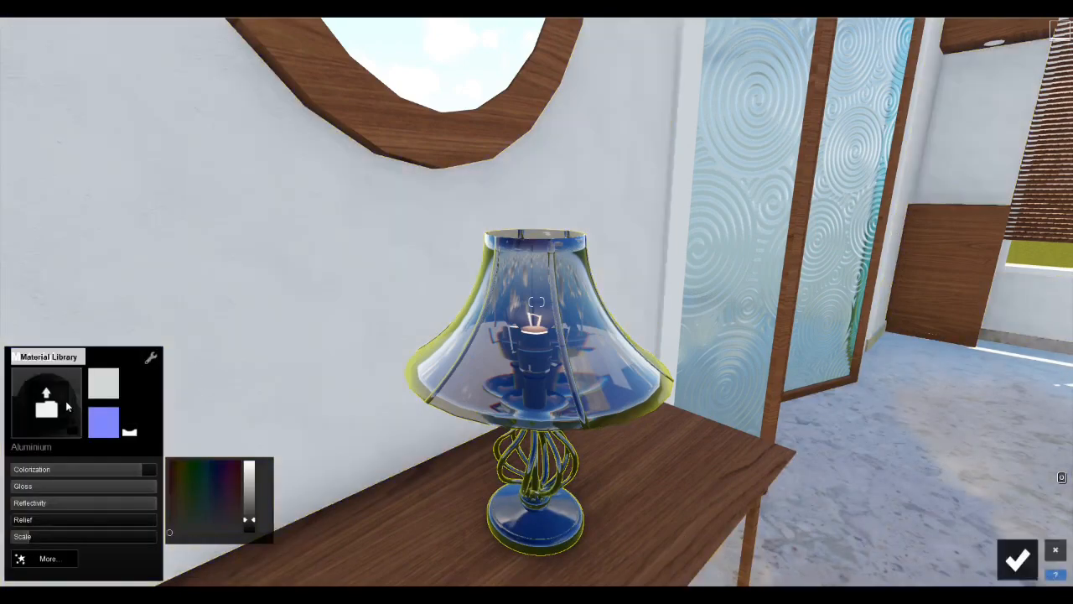
key("s")
key("w")
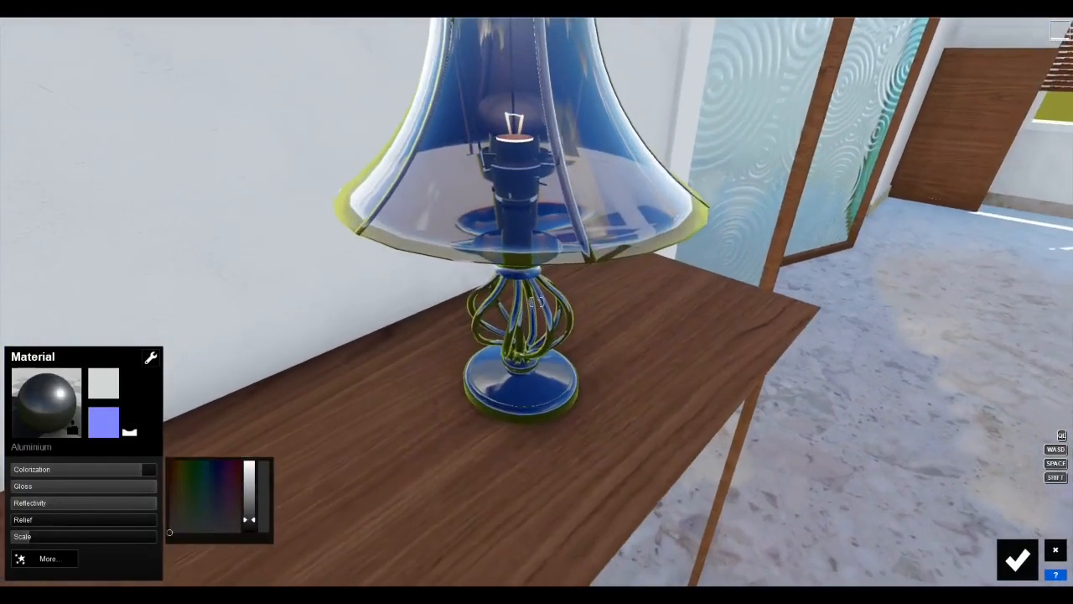
key("s")
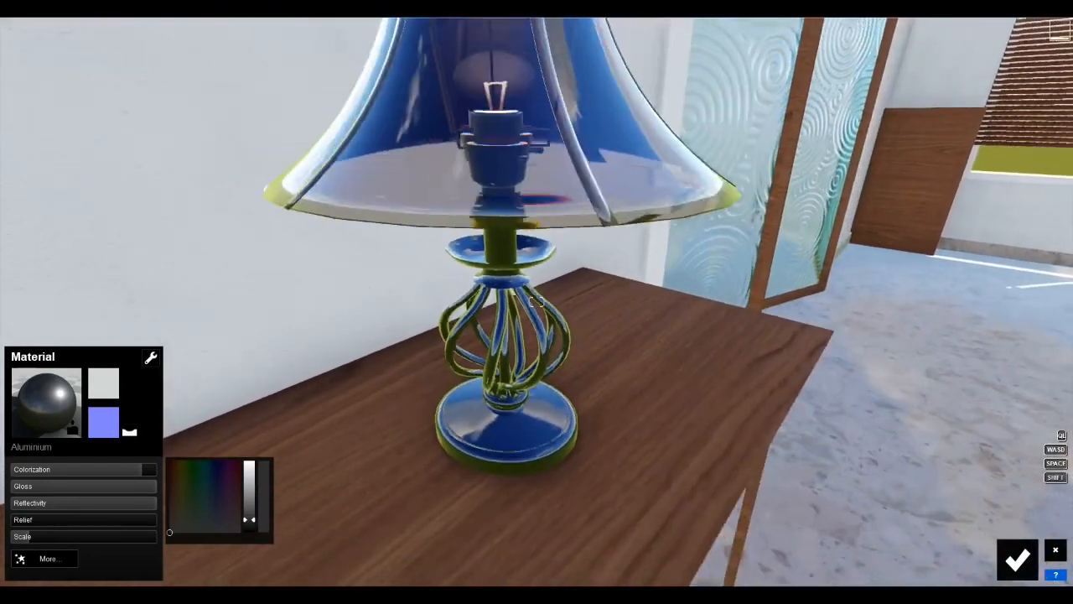
key("s")
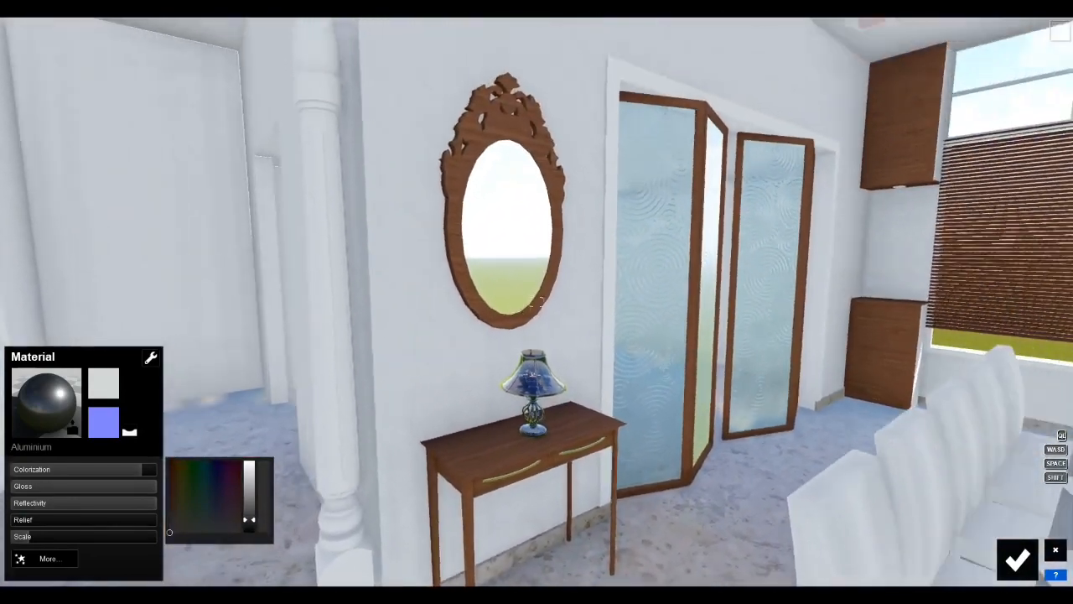
key("w")
key("w")
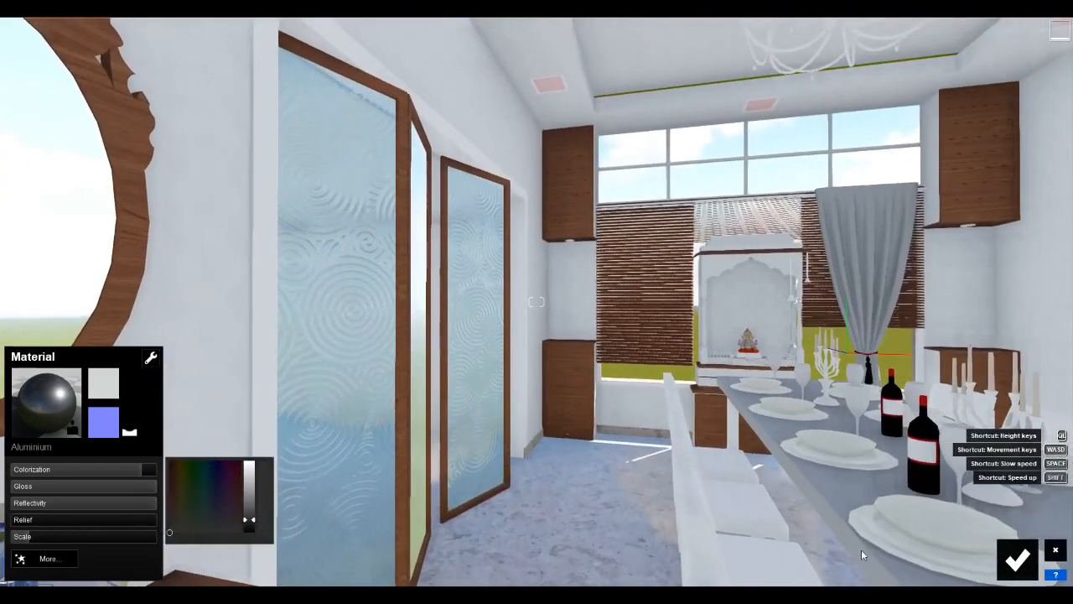
left_click(1021, 559)
Apply the indoor Interior Volume Glass 004 material to the dining tabletop
key("s")
key("d")
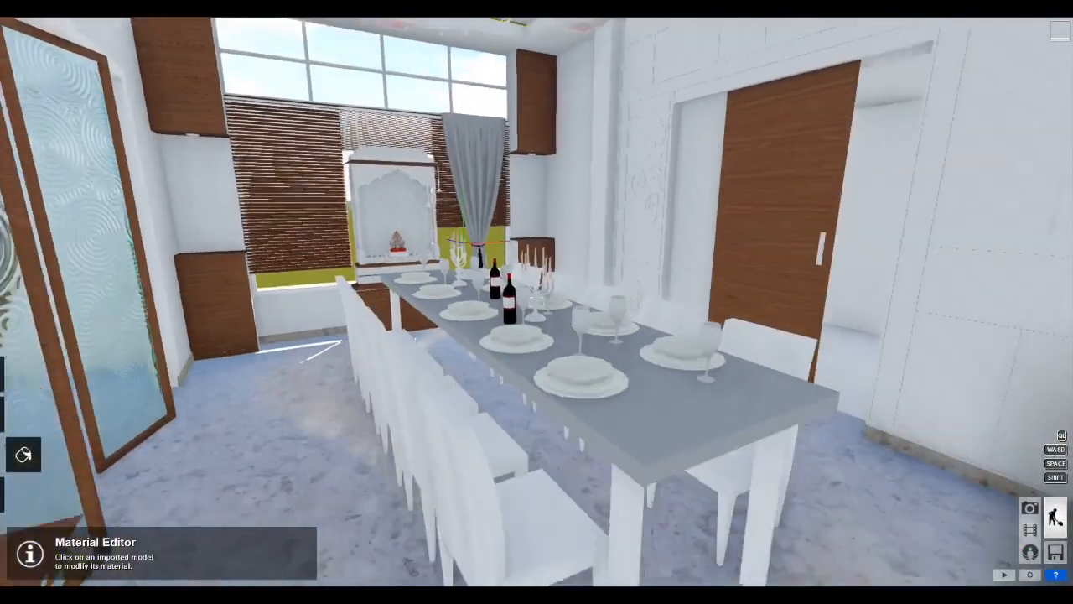
right_click_drag(1008, 547, 1064, 545)
key("s")
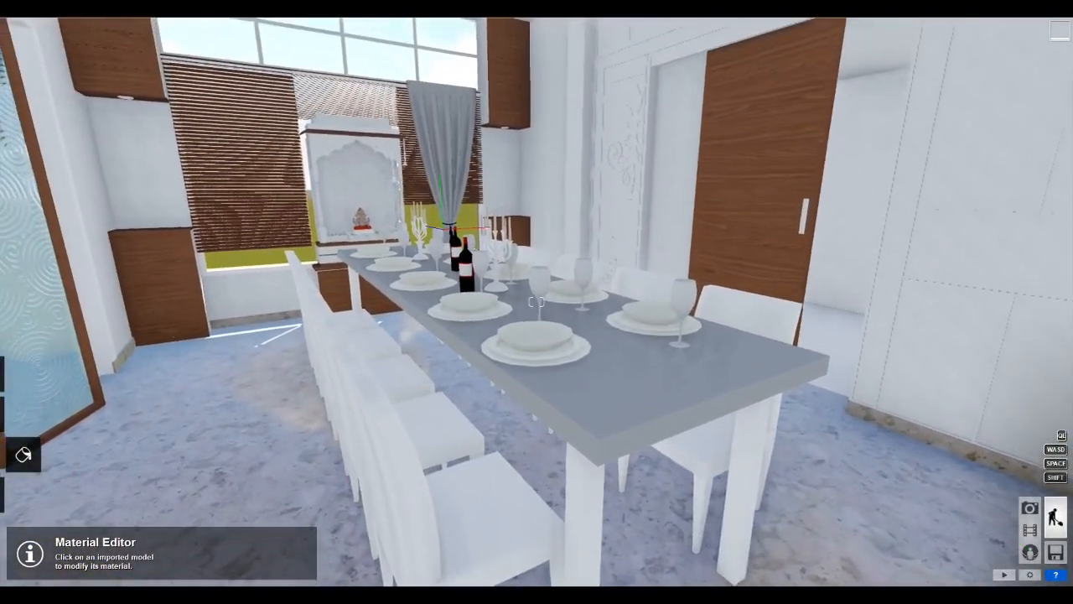
key("w")
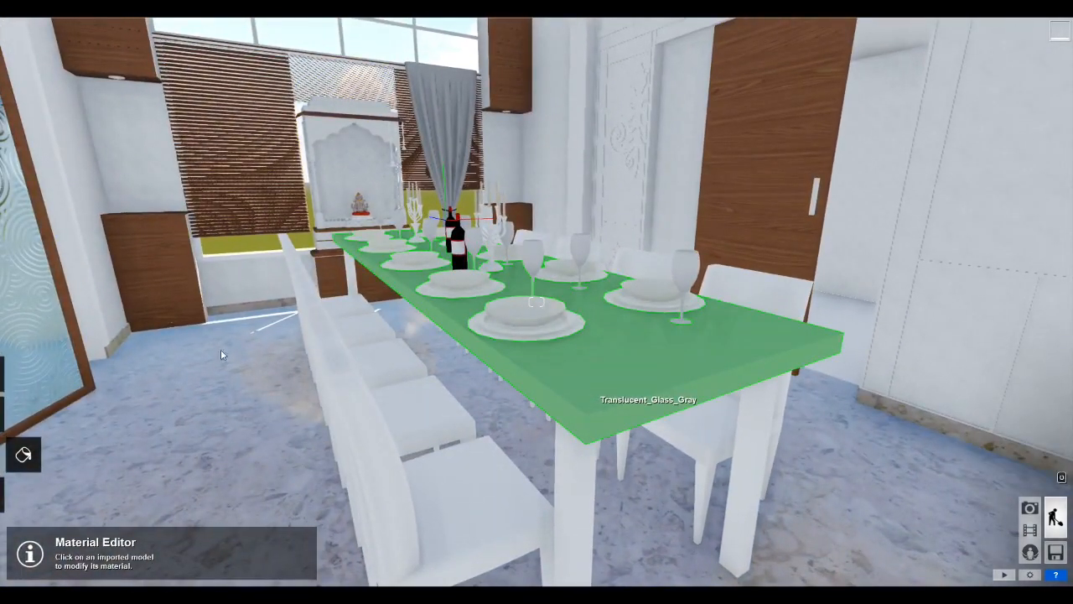
left_click(81, 210)
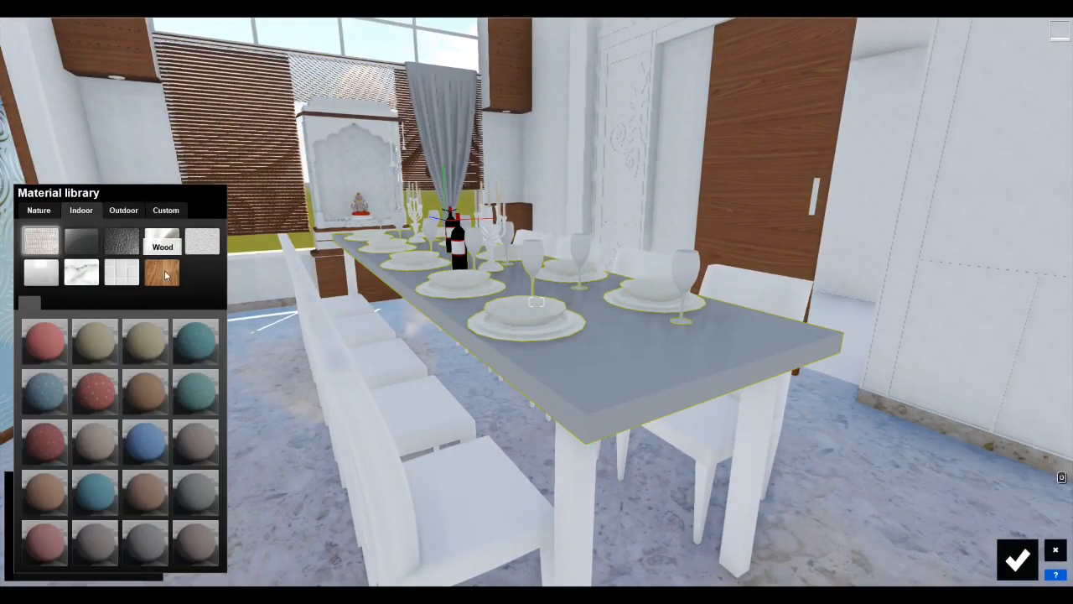
left_click(81, 241)
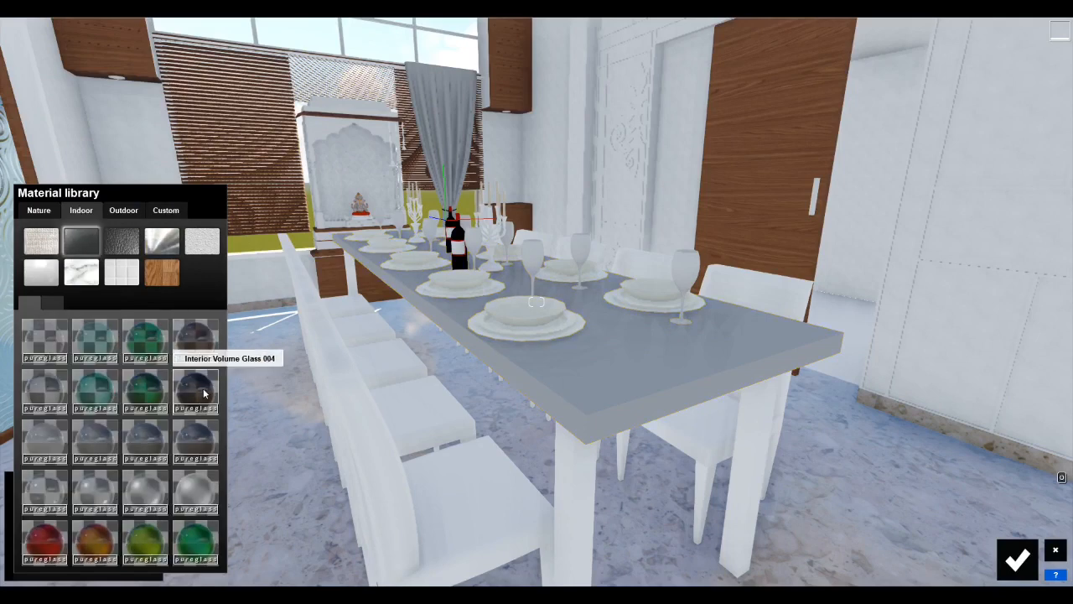
Apply a medium-brown outdoor Wood material to the legs of the dining table and chairs
left_click(580, 456)
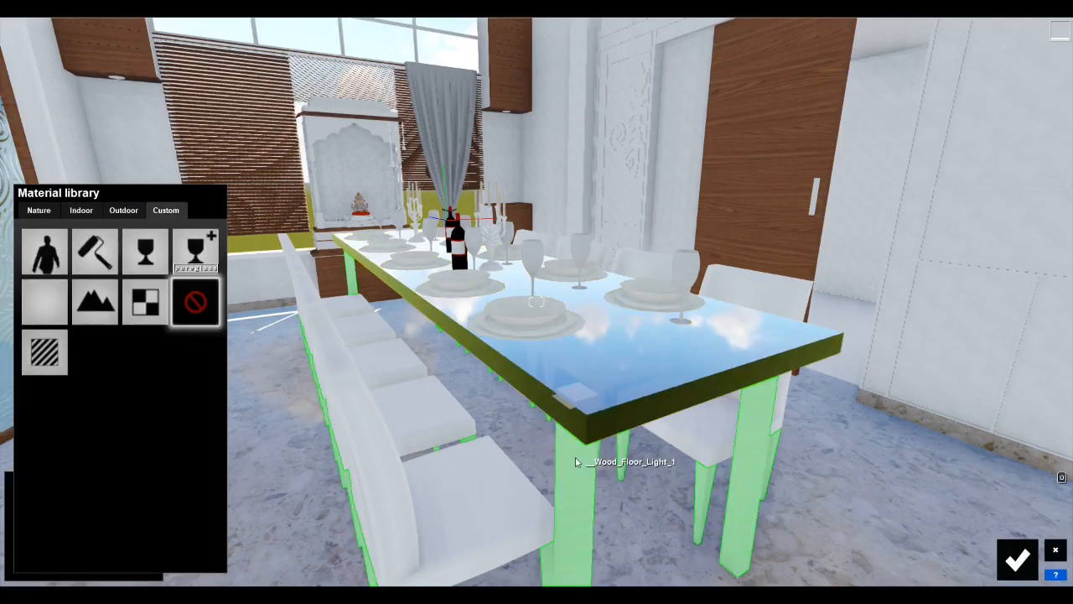
left_click(118, 212)
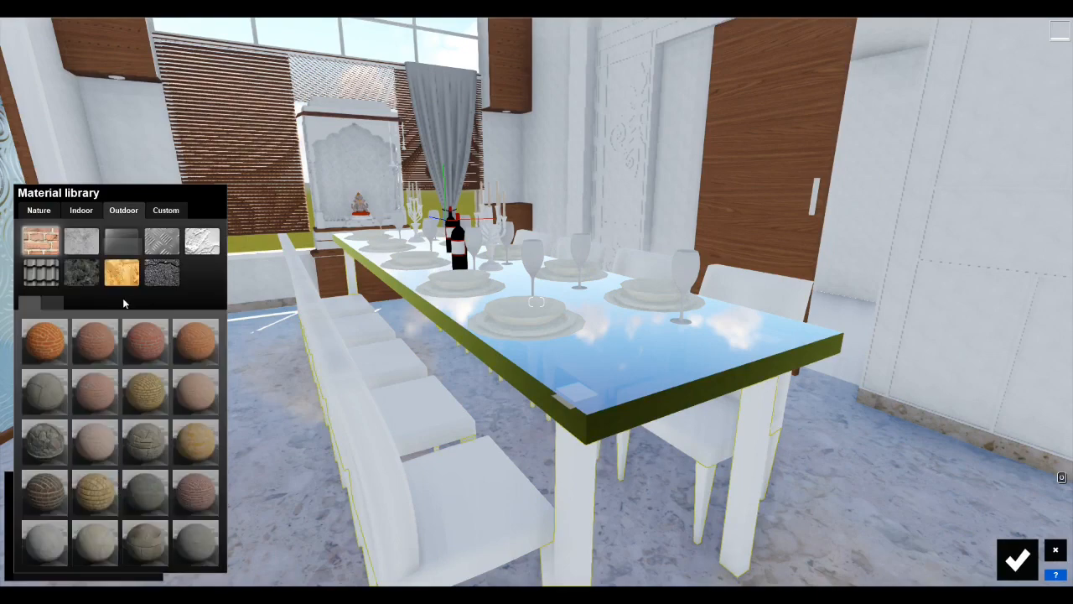
left_click(121, 272)
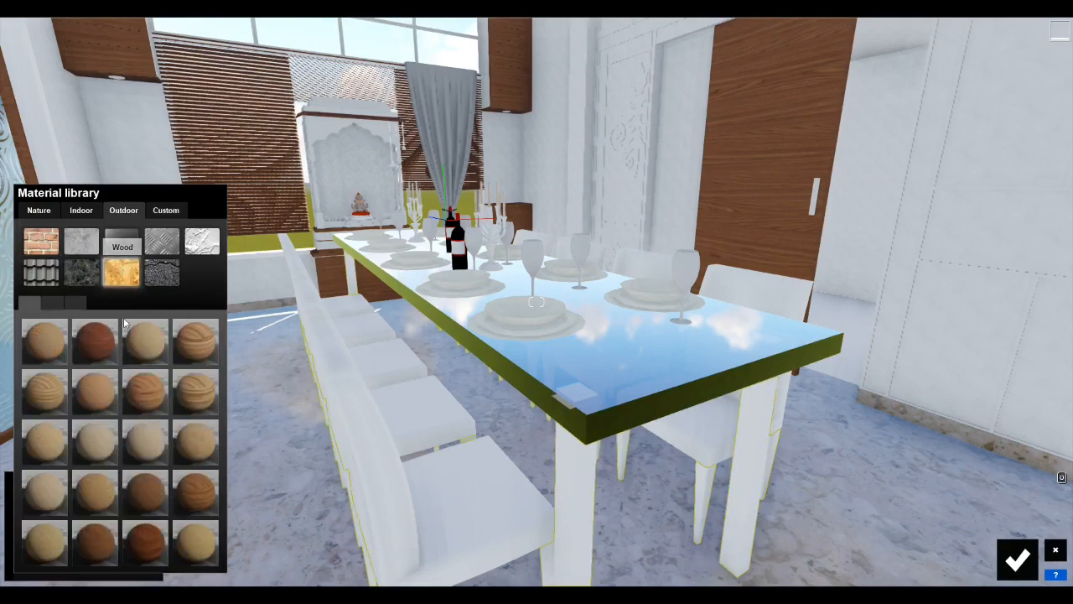
left_click(145, 492)
Compare several indoor carpet fabrics on the dining chairs' upholstery and apply the beige Carpet Domestic 010 1024
right_click_drag(644, 349, 609, 371)
key("d")
key("w")
key("s")
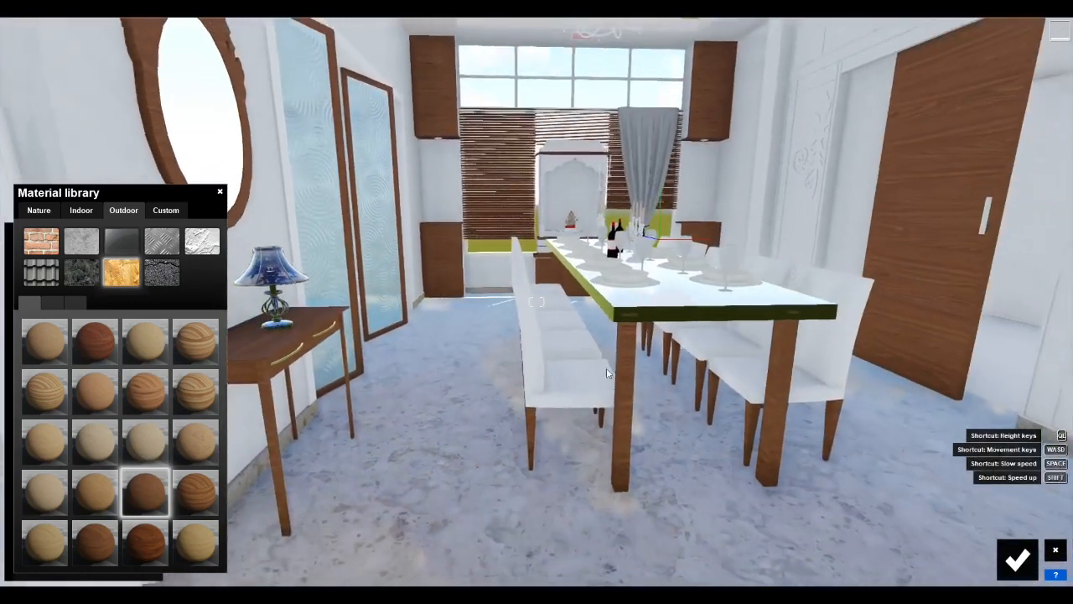
key("w")
left_click(555, 425)
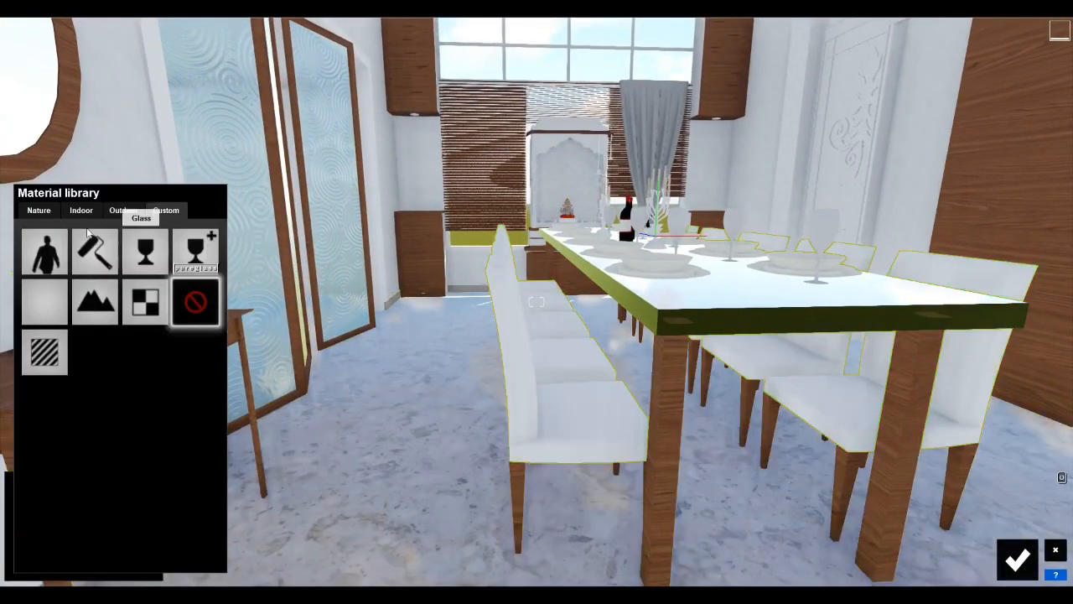
left_click(82, 212)
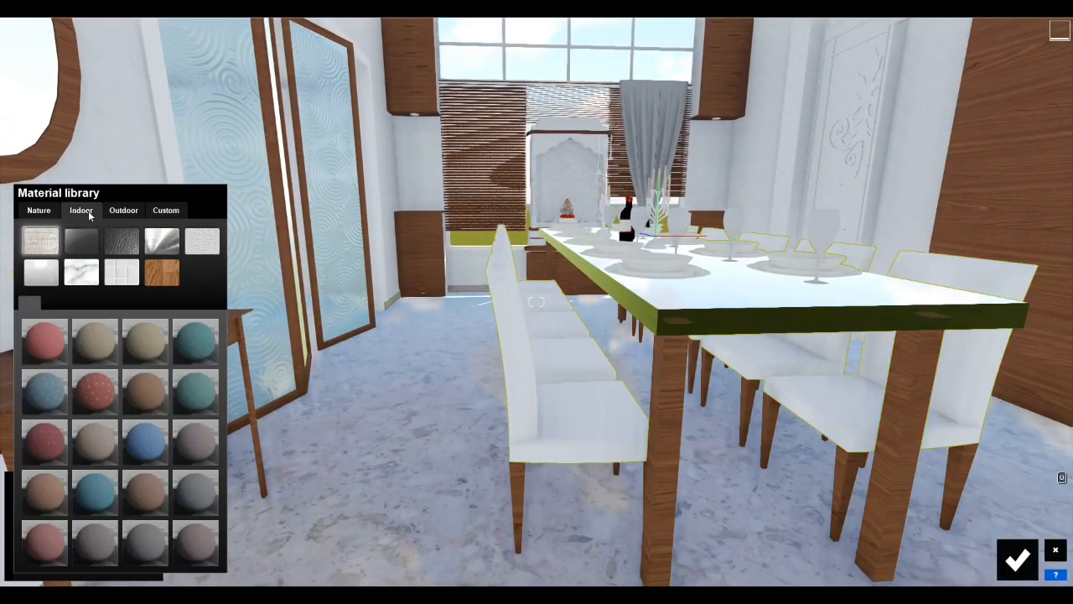
left_click(95, 341)
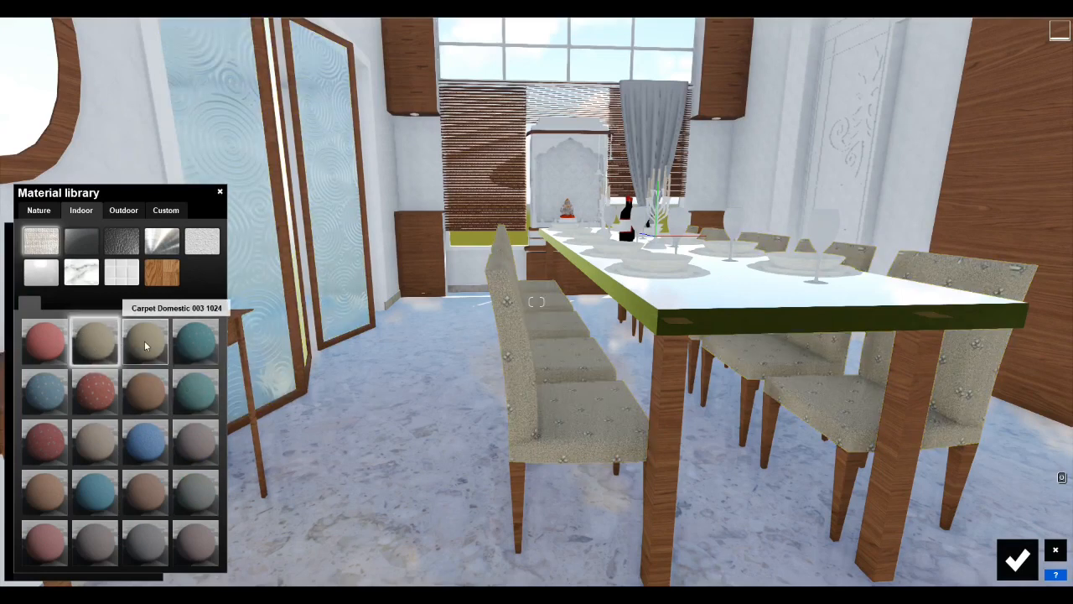
left_click(191, 491)
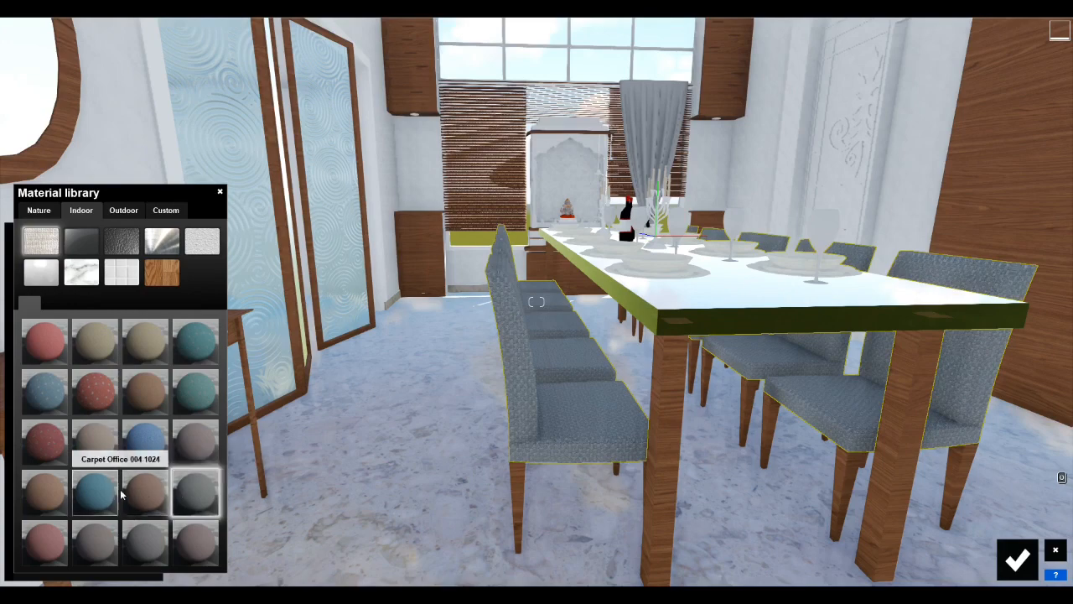
left_click(102, 446)
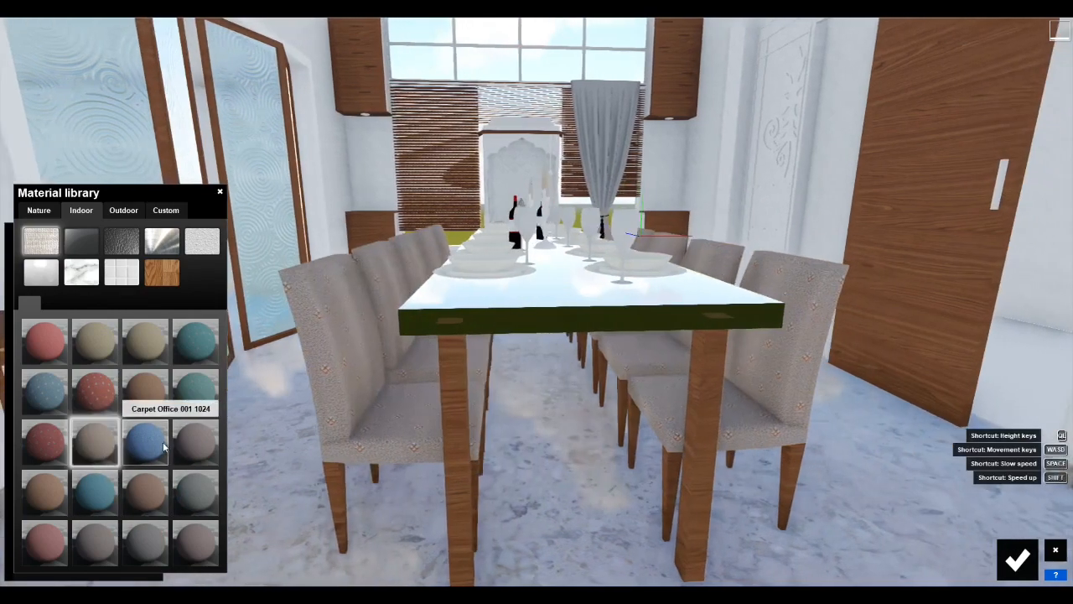
Set the chair fabric's Relief to 0 and Scale to imported texture coordinates, raise Gloss and Reflectivity slightly, and add a little white Colorization
left_click(332, 383)
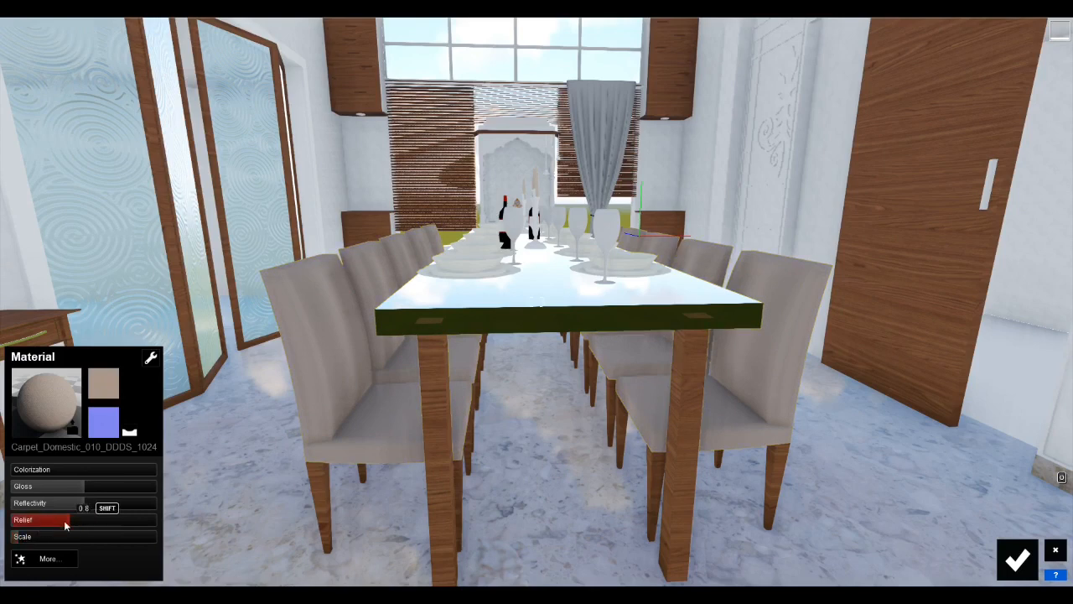
left_click_drag(71, 518, 2, 528)
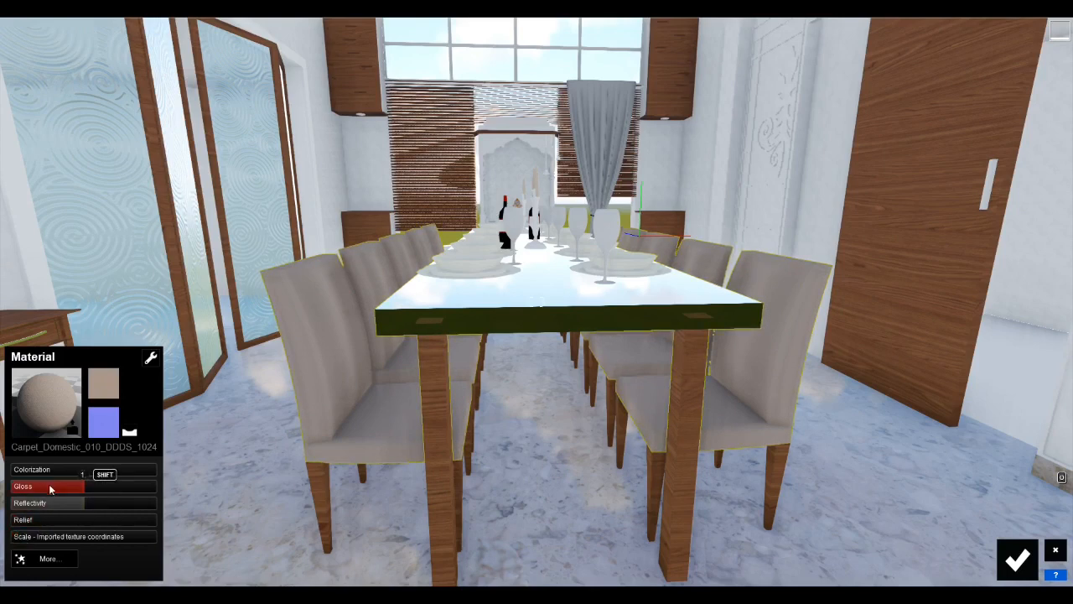
left_click(96, 501)
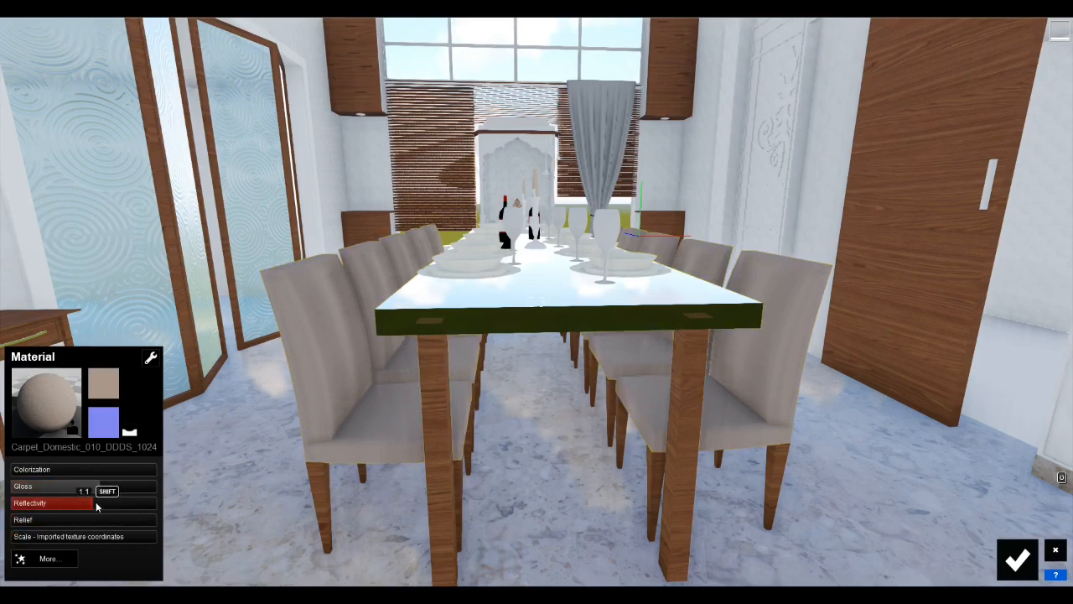
left_click(26, 474)
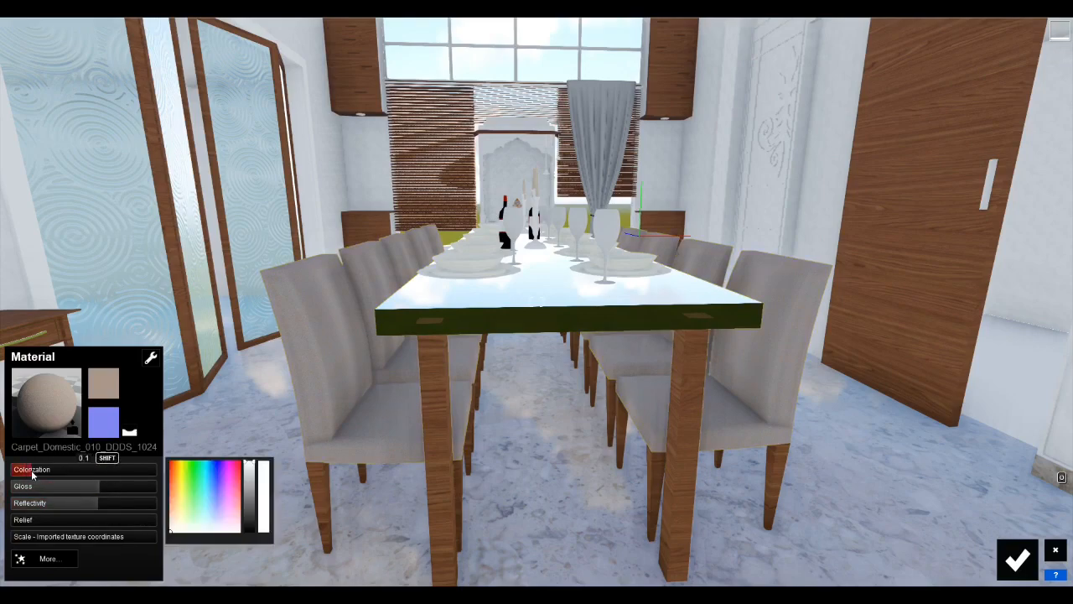
Apply a dark bluish-grey indoor glass material to the plates and bowls on the dining table
key("s")
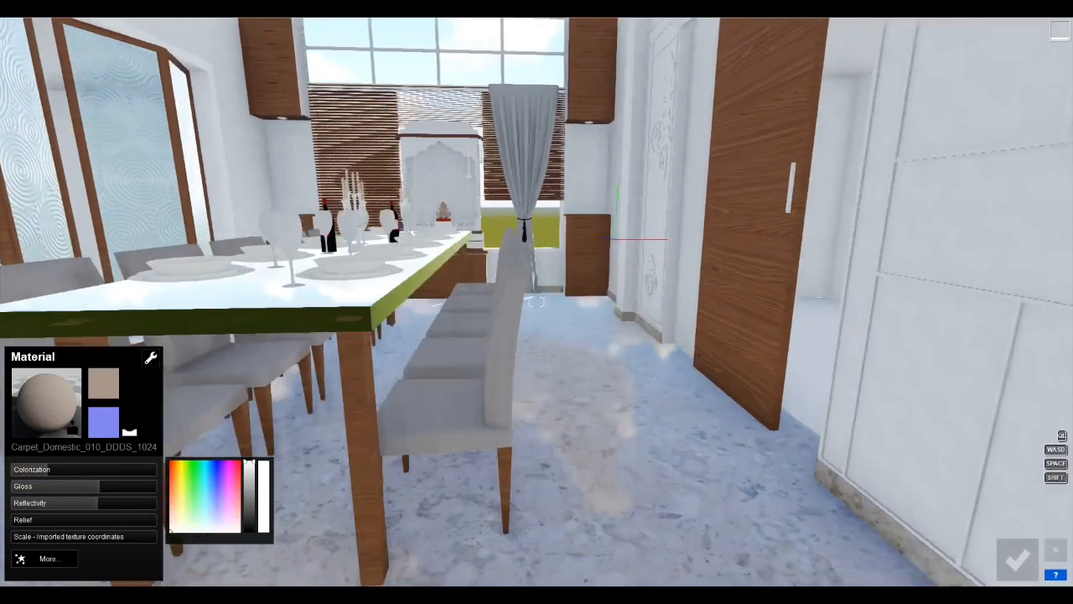
key("w")
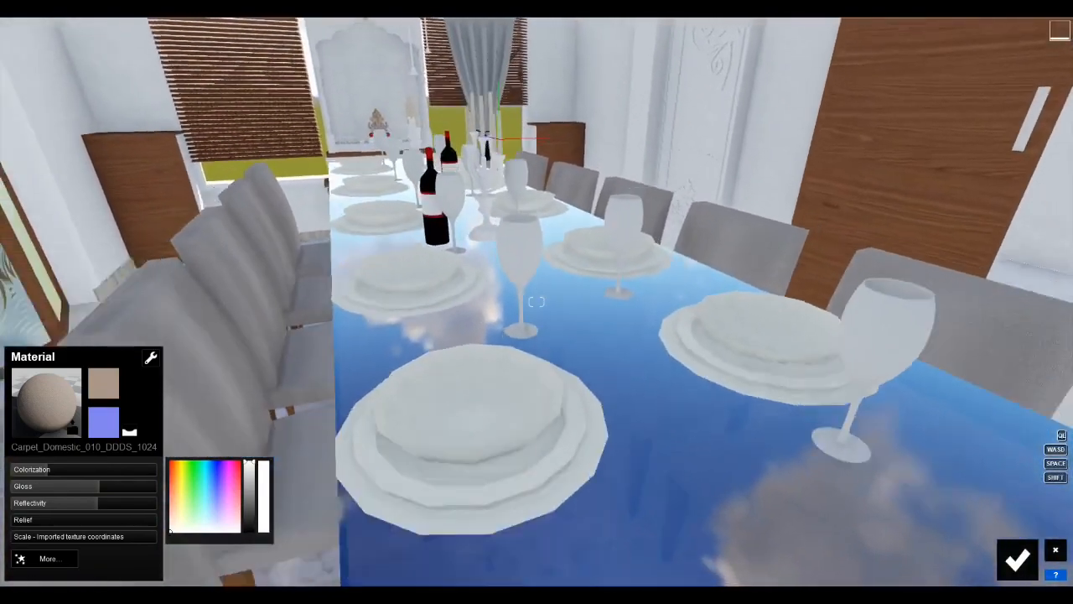
key("s")
left_click(564, 377)
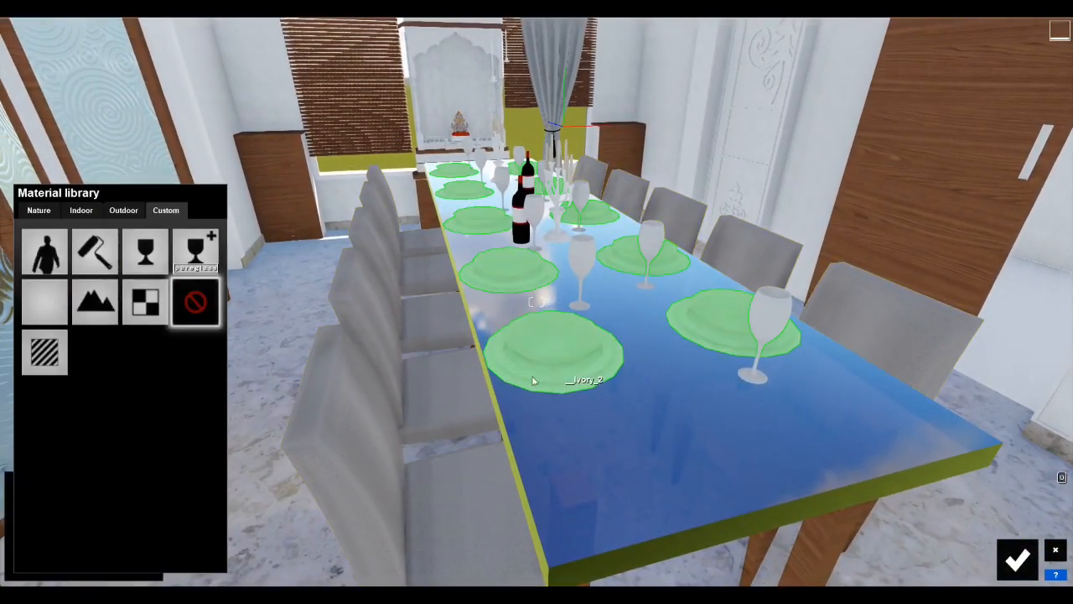
left_click(88, 213)
left_click(97, 243)
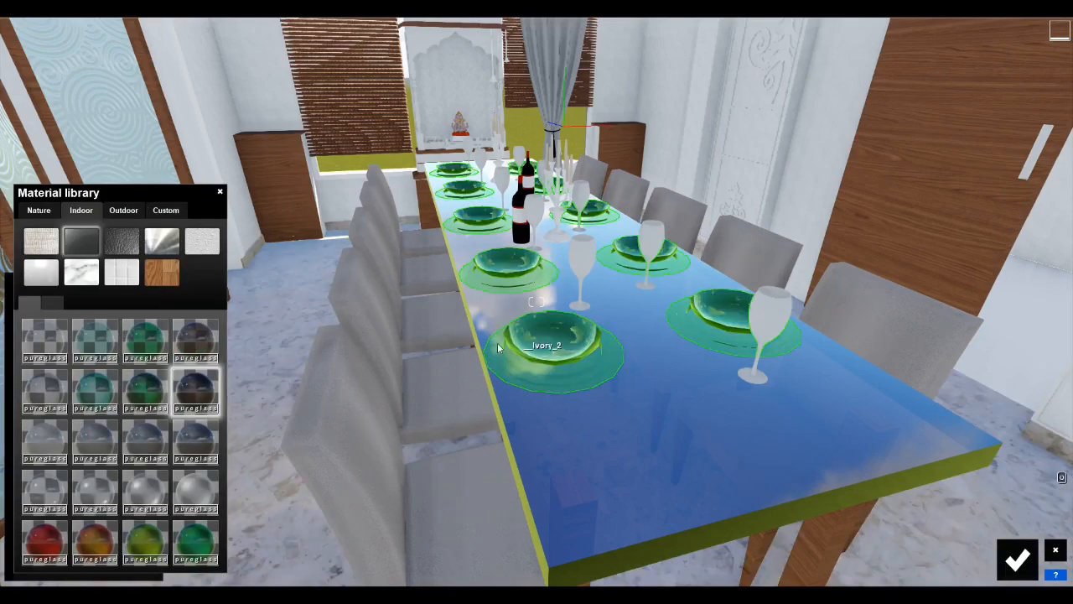
left_click(191, 442)
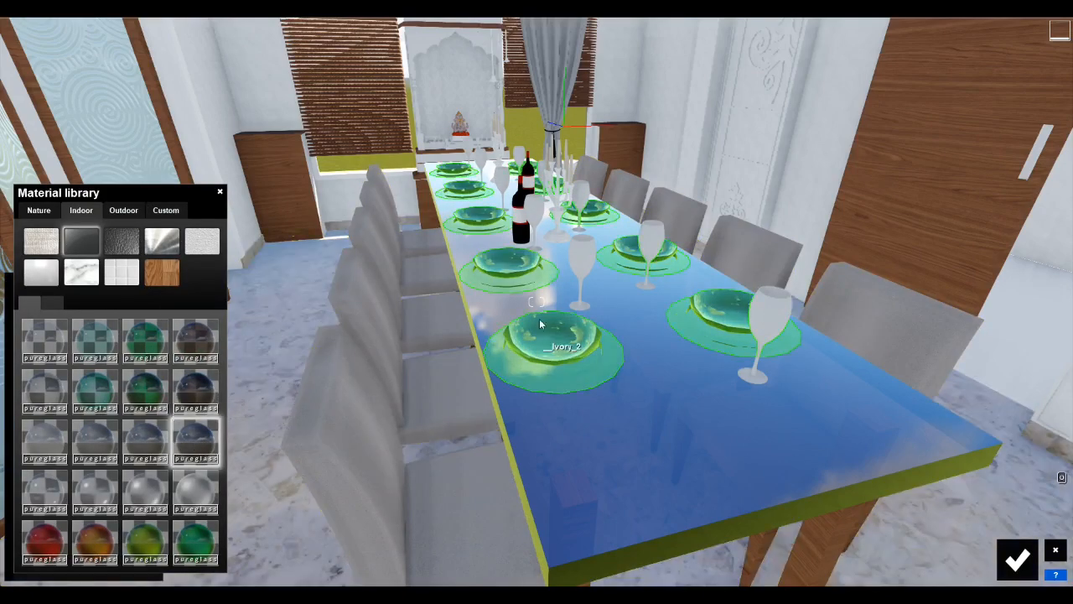
Apply a dark brownish indoor glass material to the bases of the wine glasses on the dining table
left_click(580, 260)
left_click(81, 211)
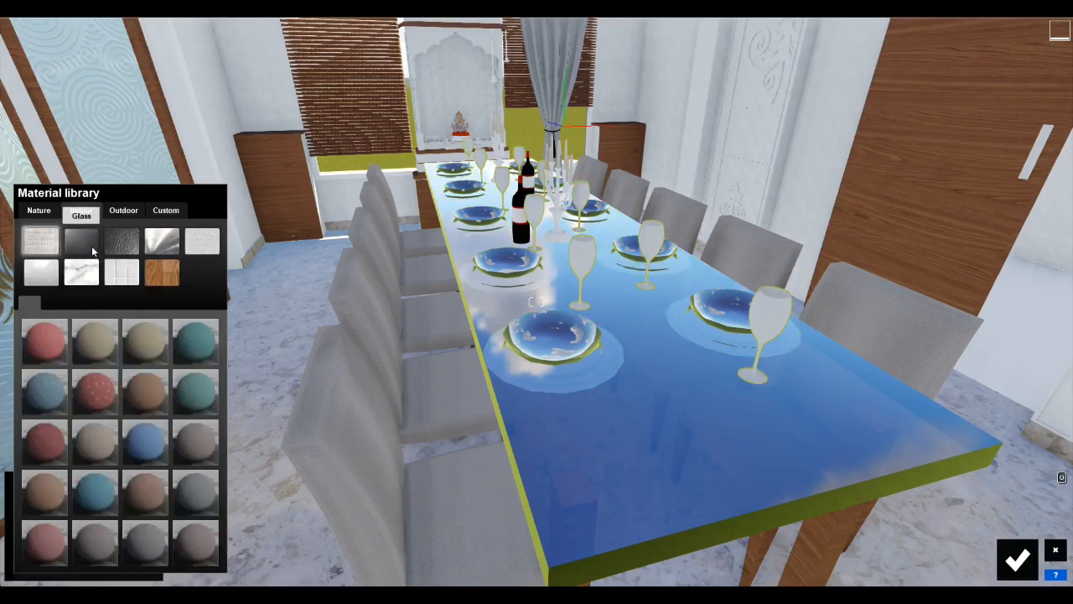
left_click(91, 245)
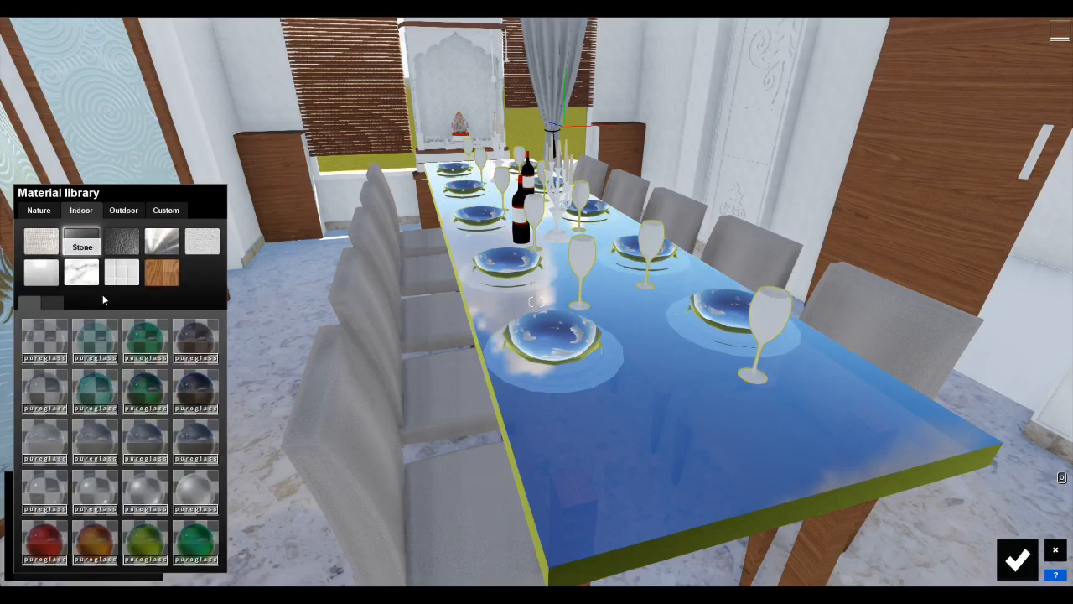
left_click(178, 350)
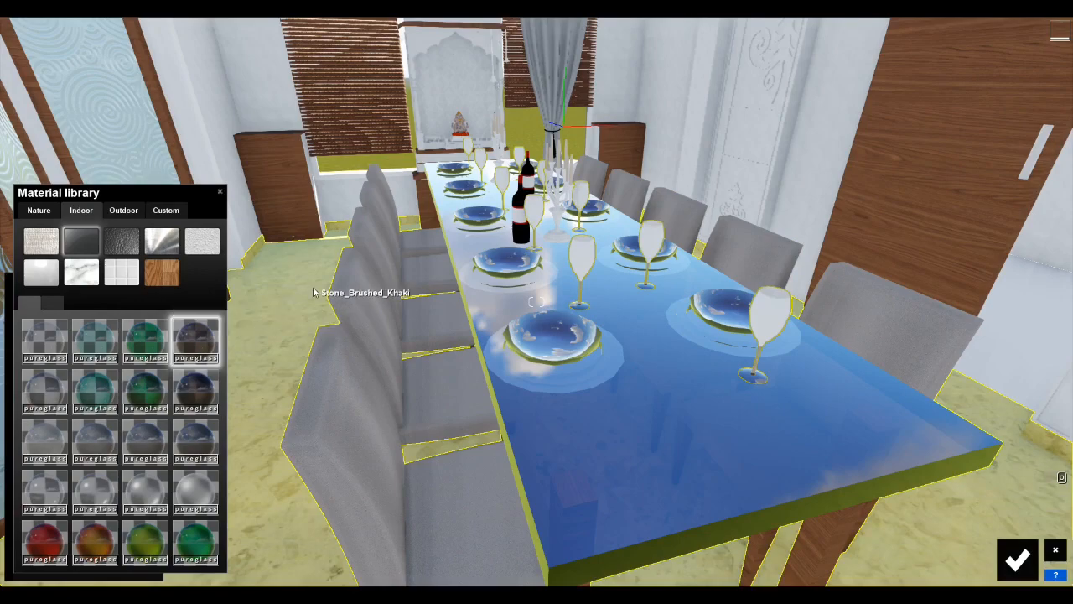
Apply Interior Volume Glass 004 to the bowls of the wine glasses on the dining table
scroll(524, 268, "up", 10)
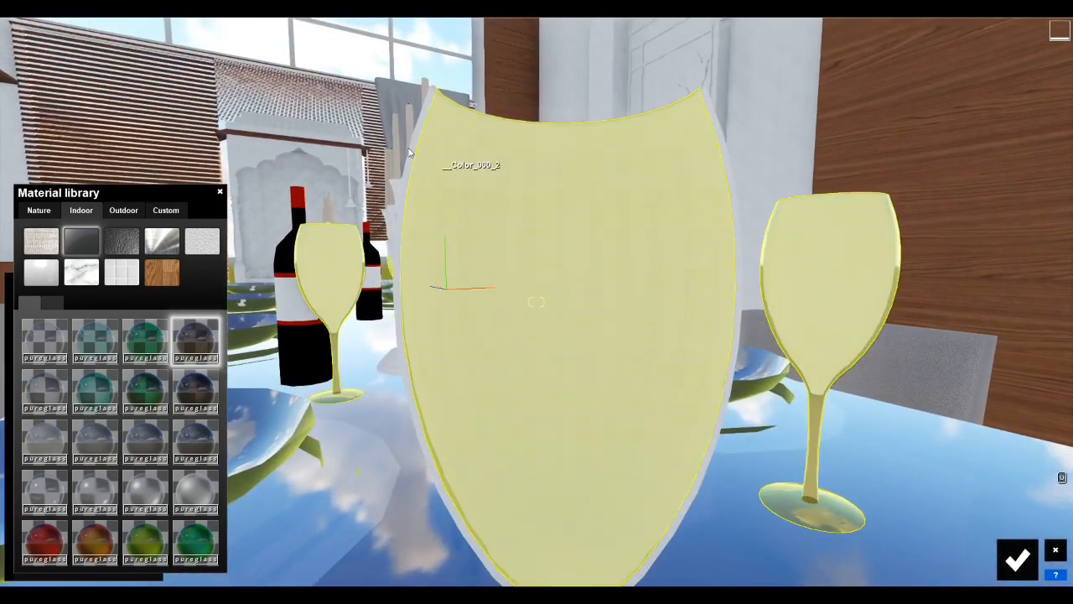
left_click(167, 210)
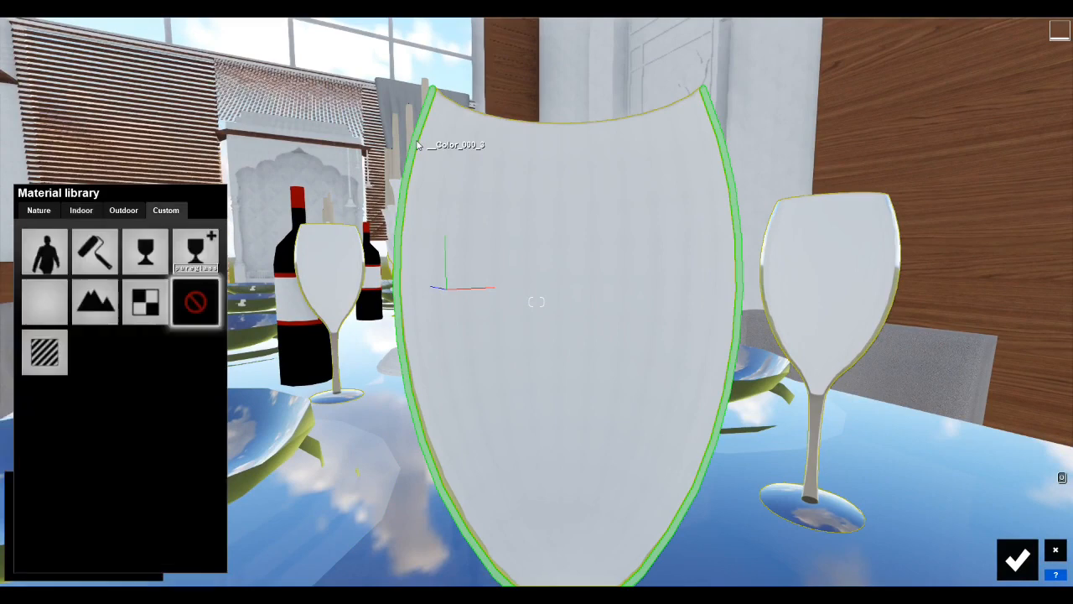
left_click(86, 213)
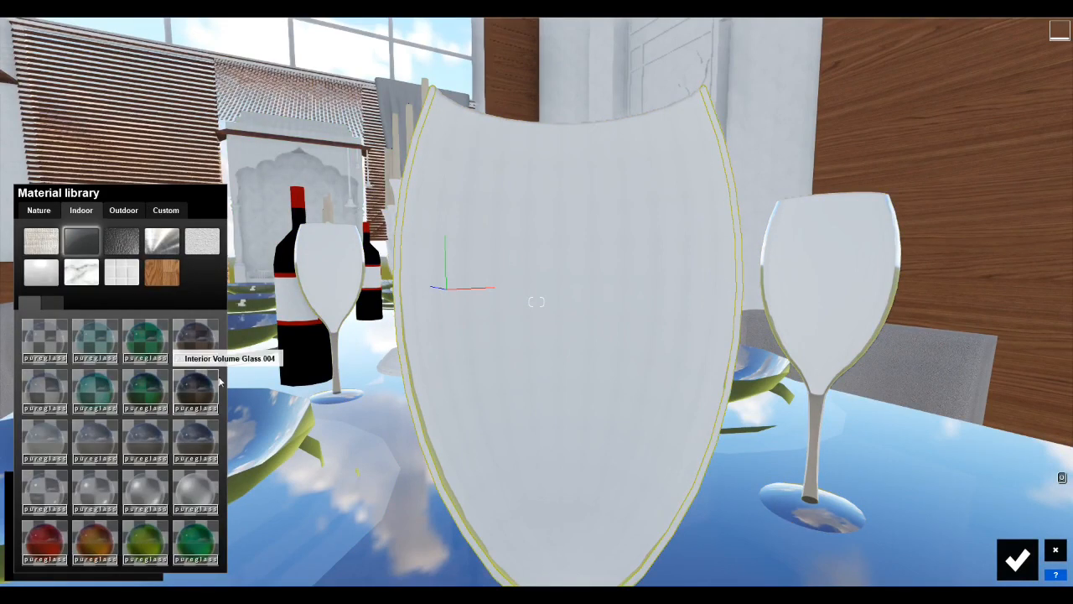
left_click(195, 389)
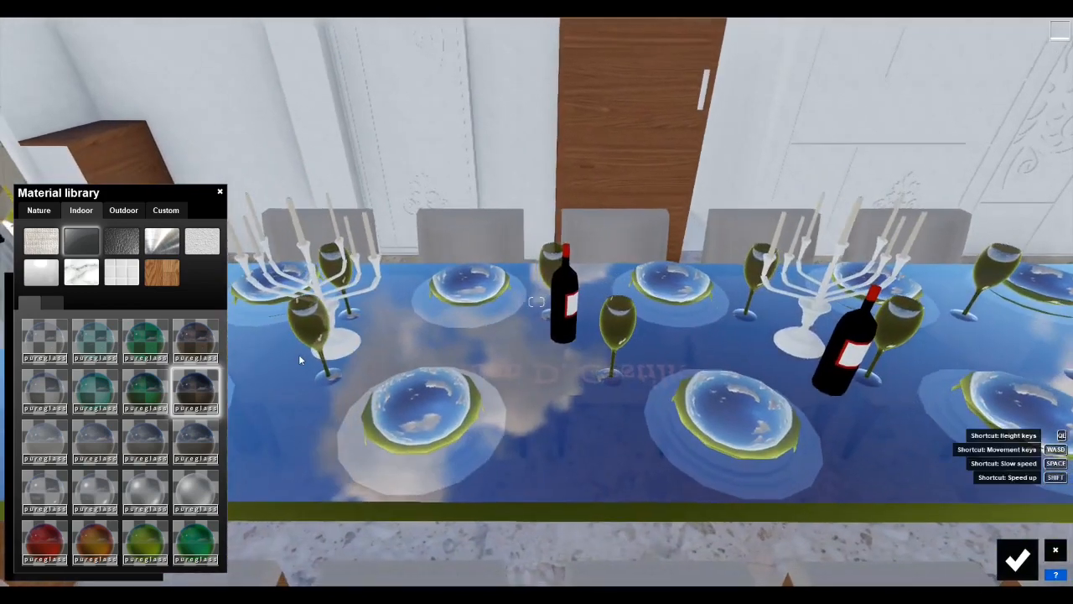
Apply Interior Volume Glass 004 to the bodies of the wine bottles on the dining table
left_click(165, 210)
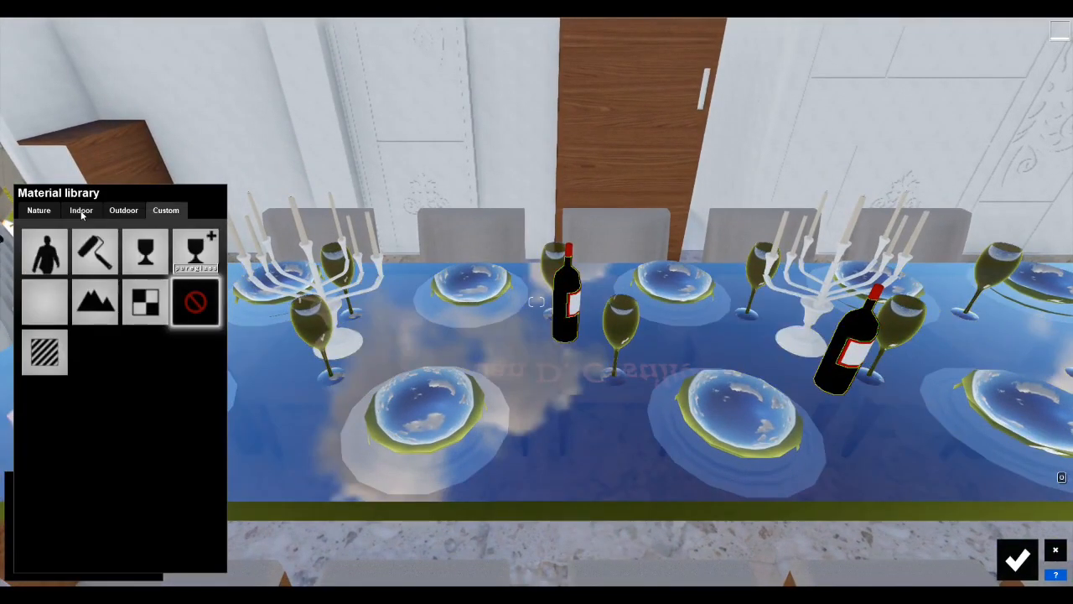
left_click(81, 209)
left_click(81, 242)
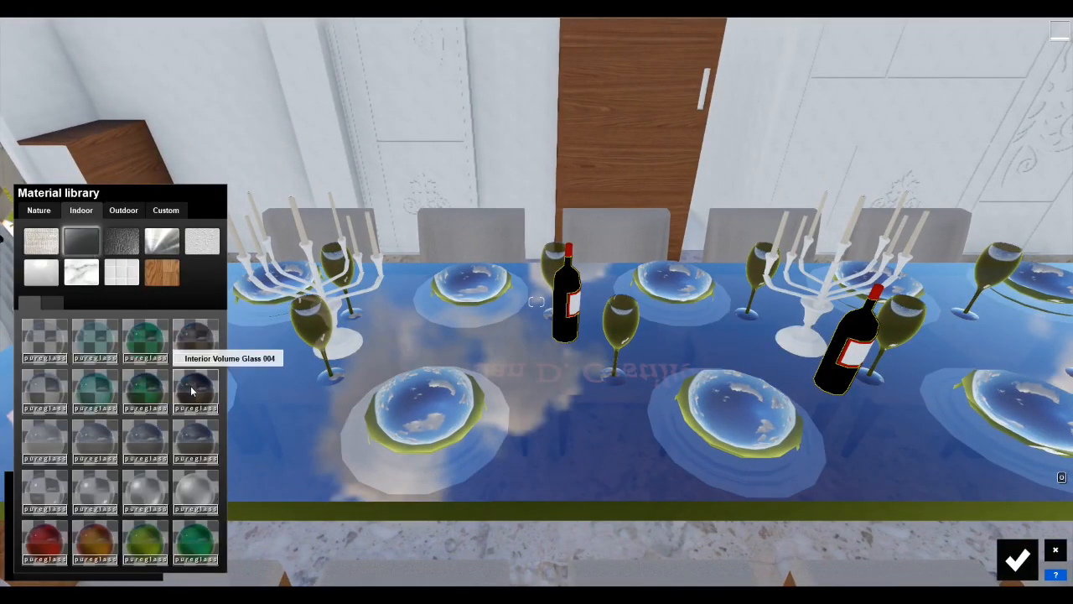
Apply the indoor Chrome metal material to the base and candle cups of the candelabra on the dining table
right_click_drag(285, 326, 436, 319)
key("w")
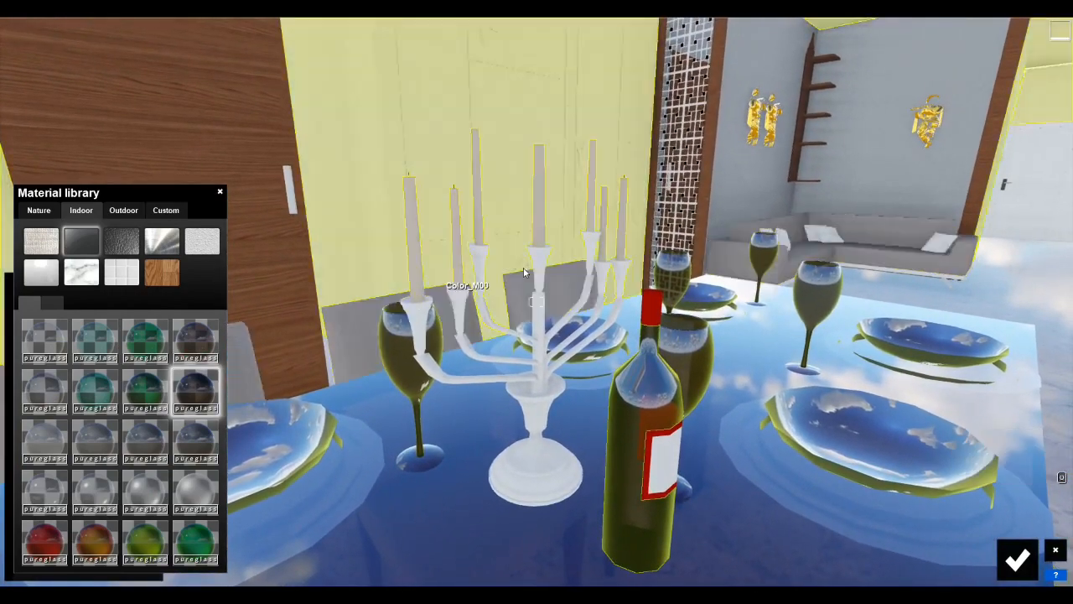
left_click(165, 209)
left_click(81, 210)
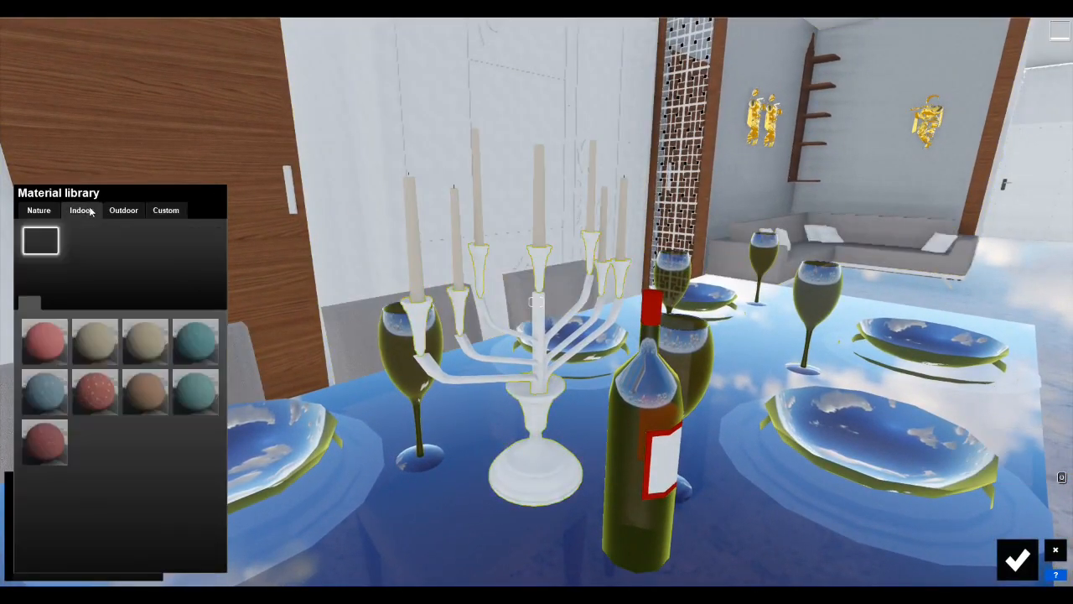
left_click(171, 245)
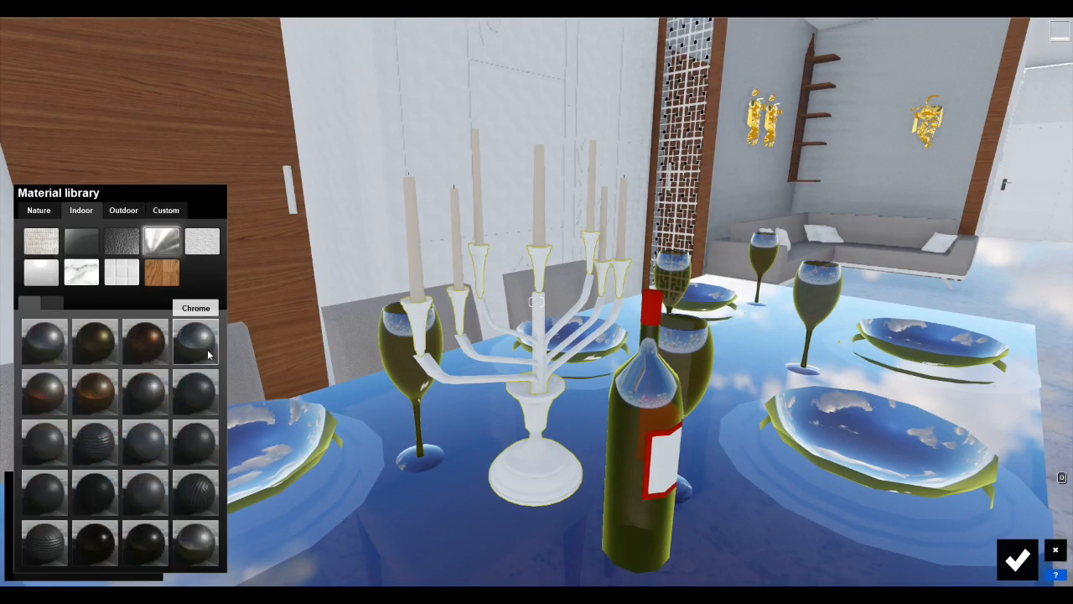
left_click(212, 355)
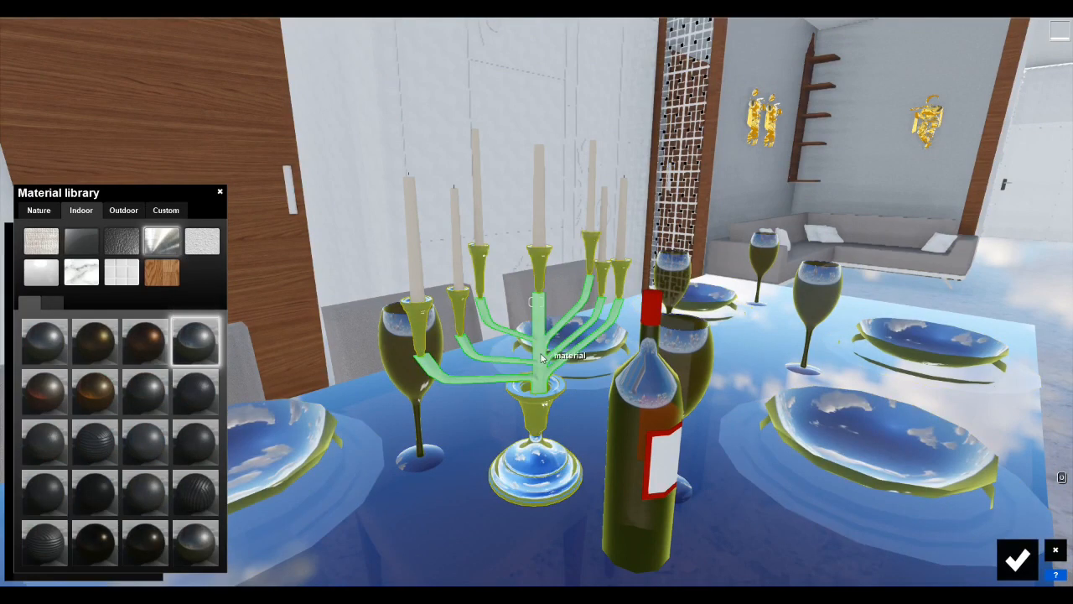
Apply the indoor Gold metal material to the curved arms and central stem of the candelabra
left_click(84, 212)
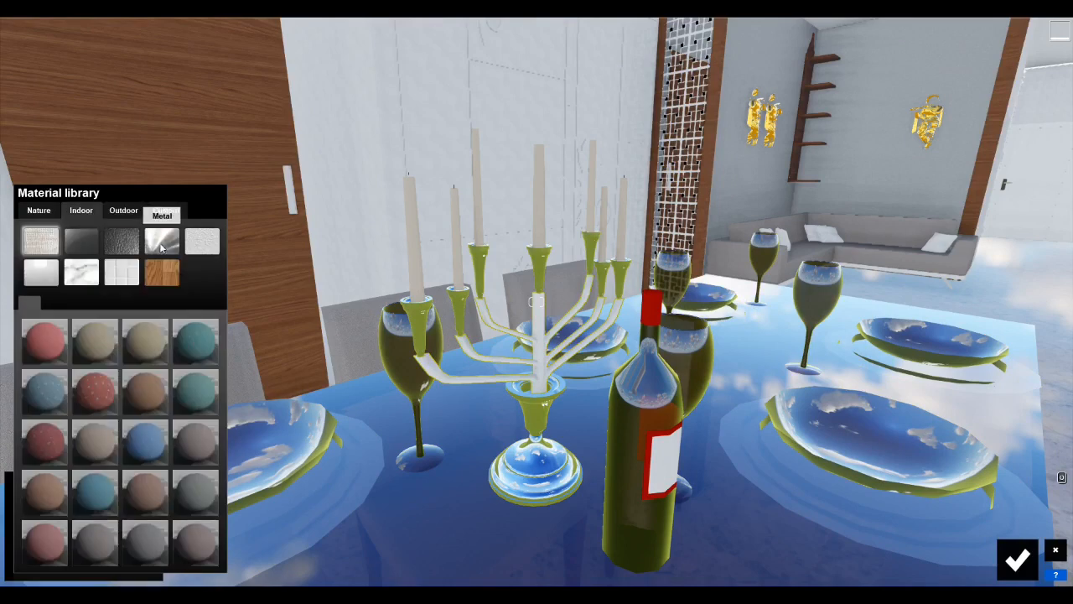
left_click(162, 242)
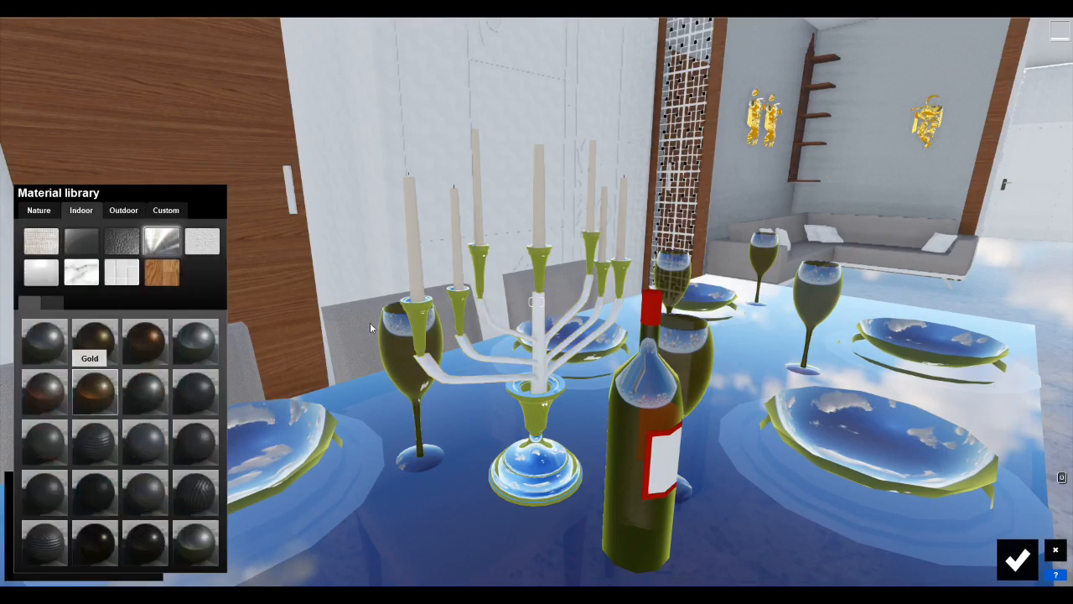
left_click(413, 255)
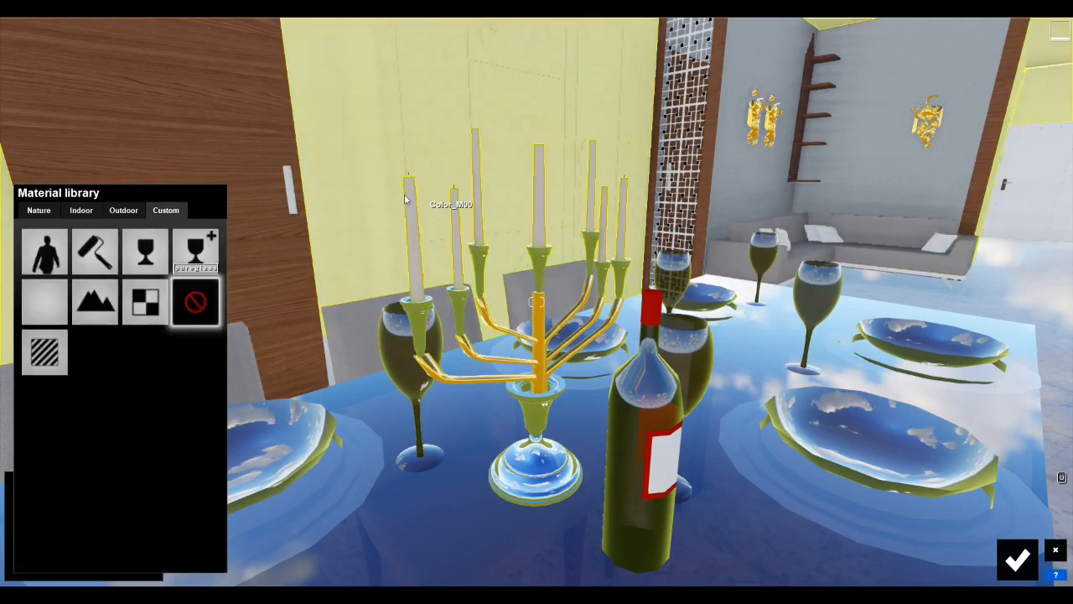
Apply the cream Linoleum 002 indoor plastic to the candles and raise its white Colorization to about half
left_click(84, 211)
left_click(38, 281)
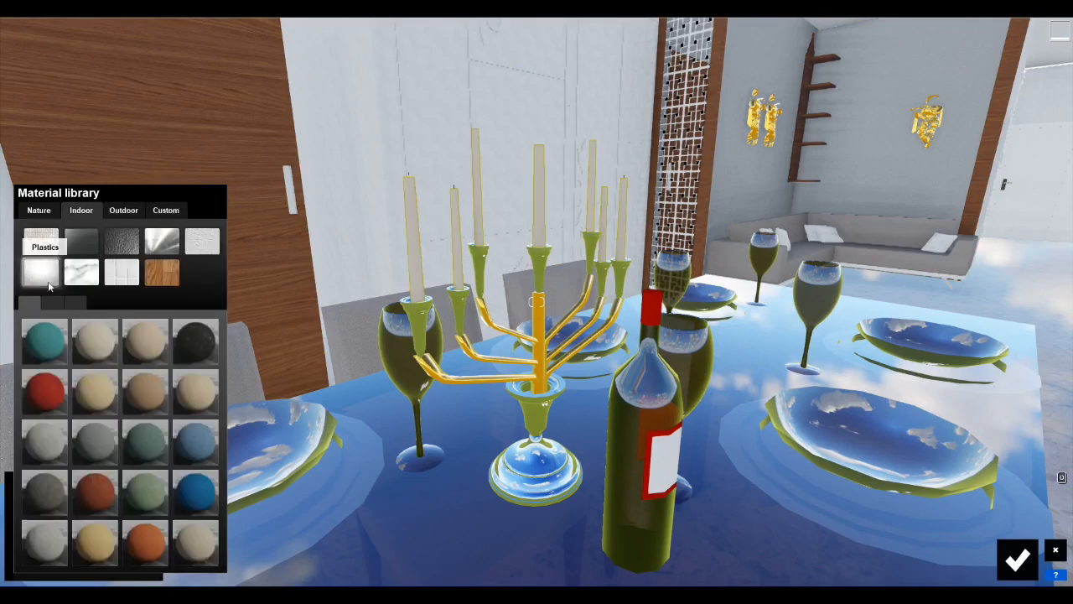
left_click(412, 255)
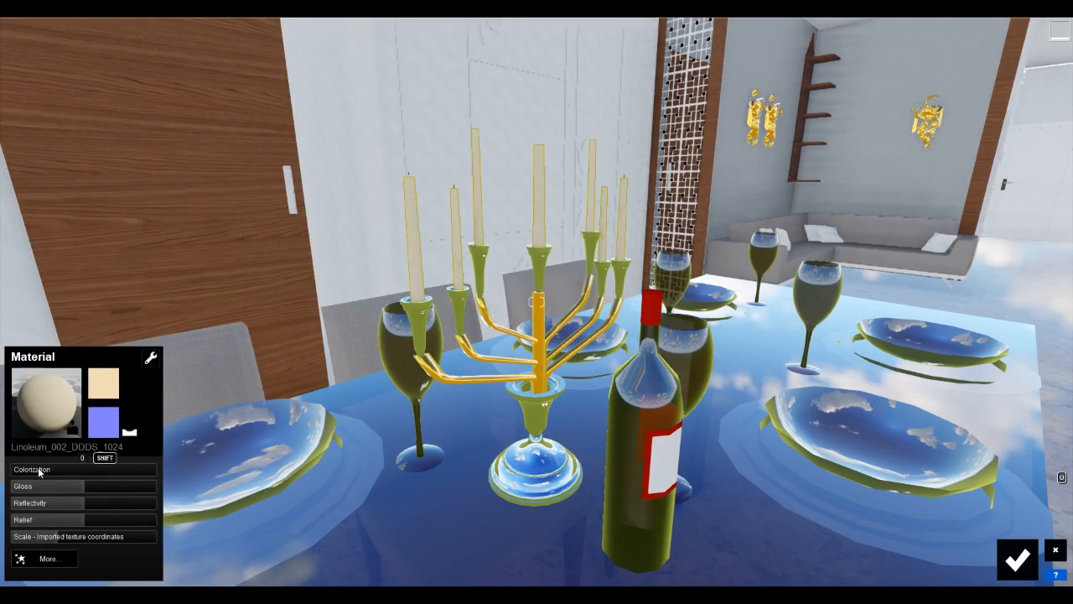
left_click_drag(35, 472, 90, 477)
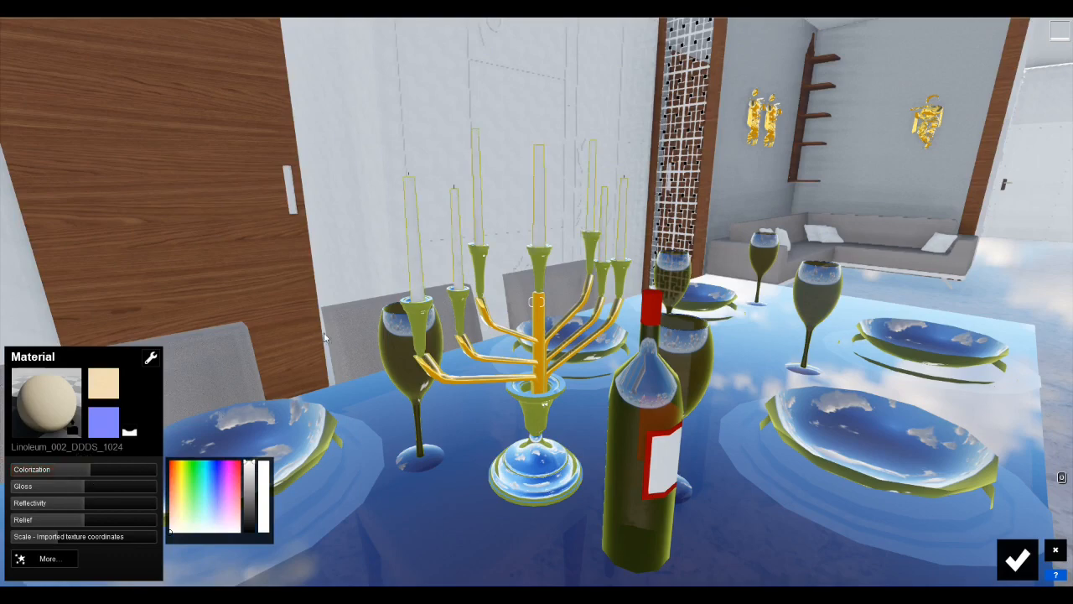
Apply the indoor Marble 013 1024 material to the white body of the prayer shrine by the window
right_click_drag(417, 251, 353, 336)
key("w")
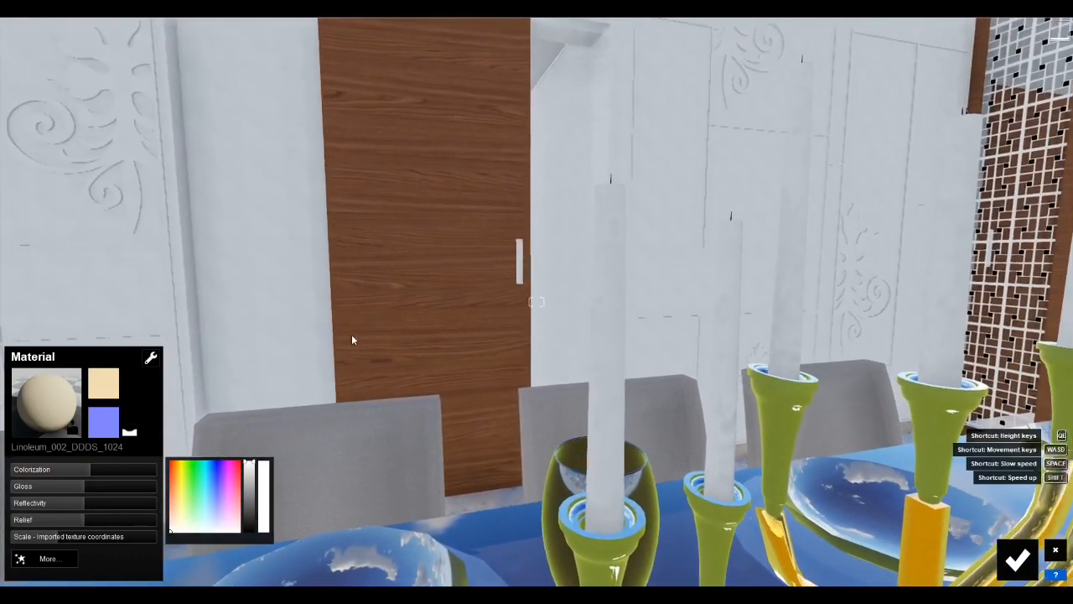
key("d")
key("s")
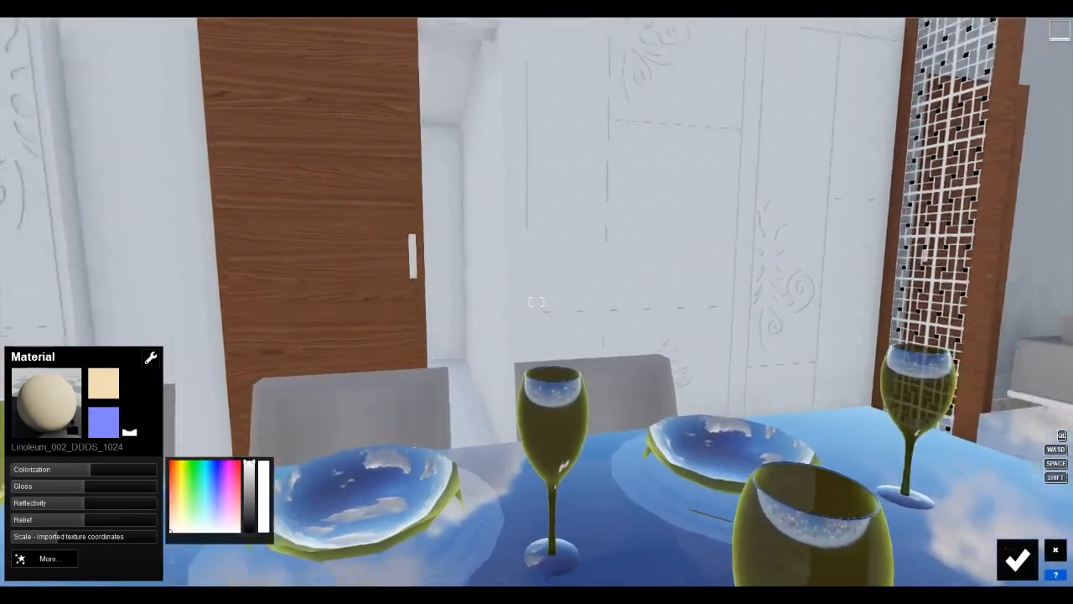
right_click_drag(606, 296, 470, 302)
key("s")
right_click_drag(536, 302, 457, 265)
key("w")
key("w")
right_click_drag(494, 444, 574, 457)
key("a")
left_click(528, 507)
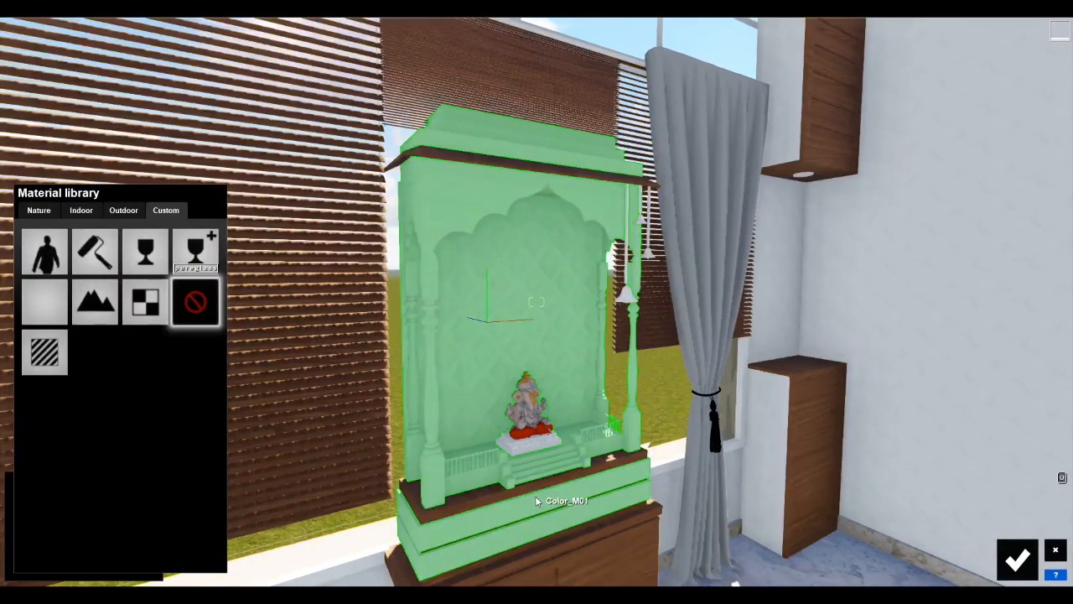
left_click(82, 210)
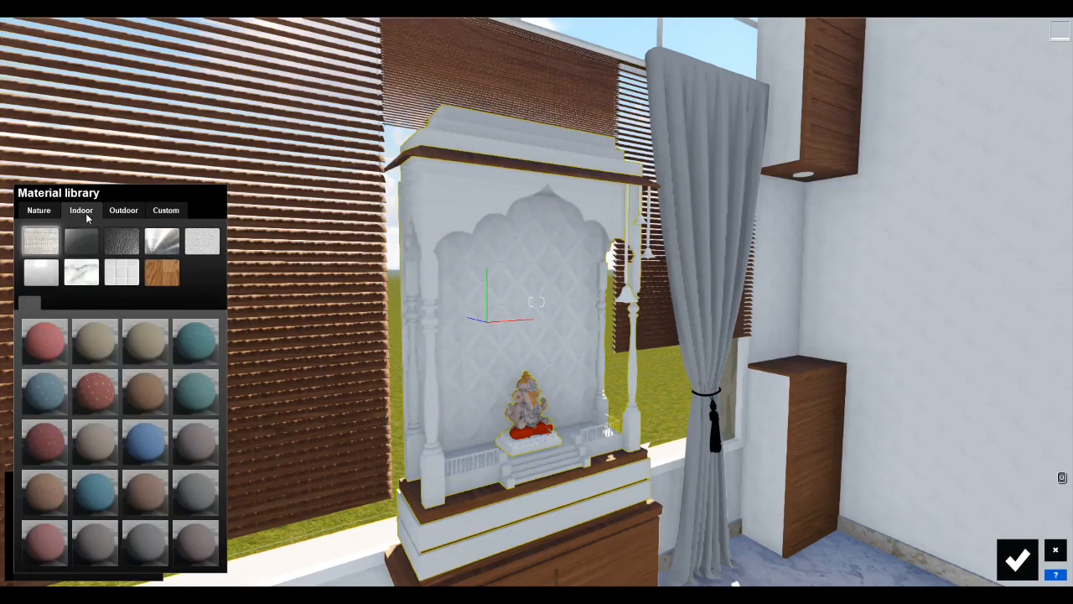
left_click(90, 282)
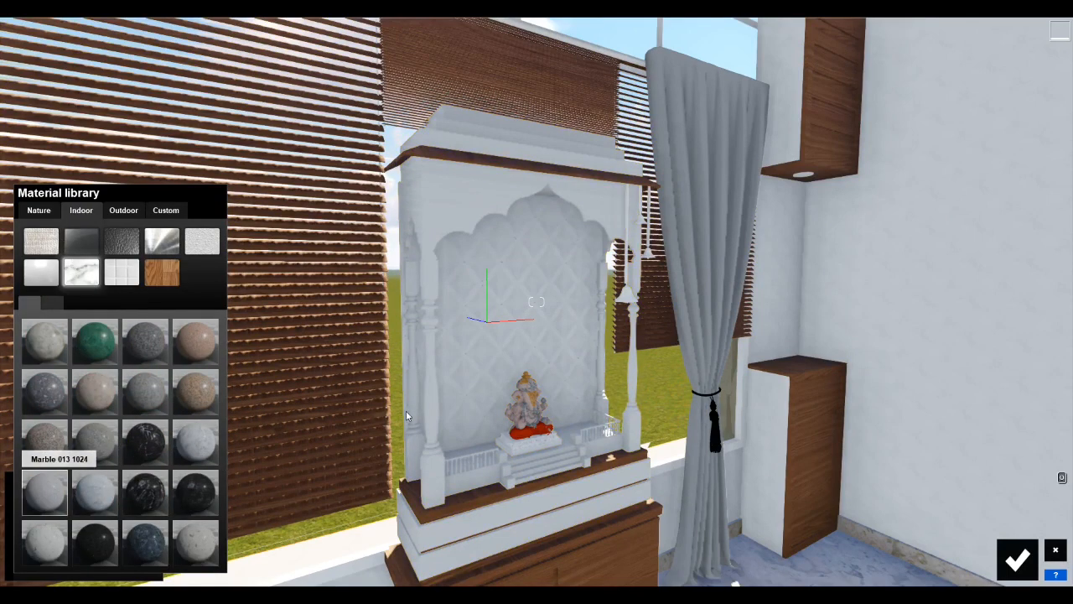
Set the shrine marble's Scale to 0.1 and save the material changes
left_click_drag(431, 387, 454, 296)
left_click(41, 539)
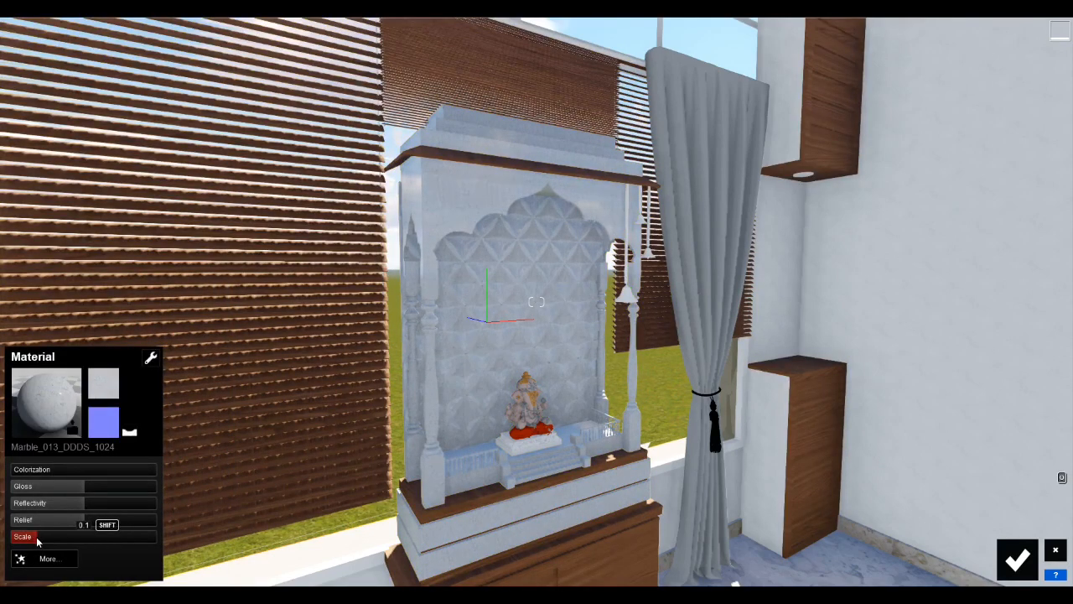
left_click(1017, 558)
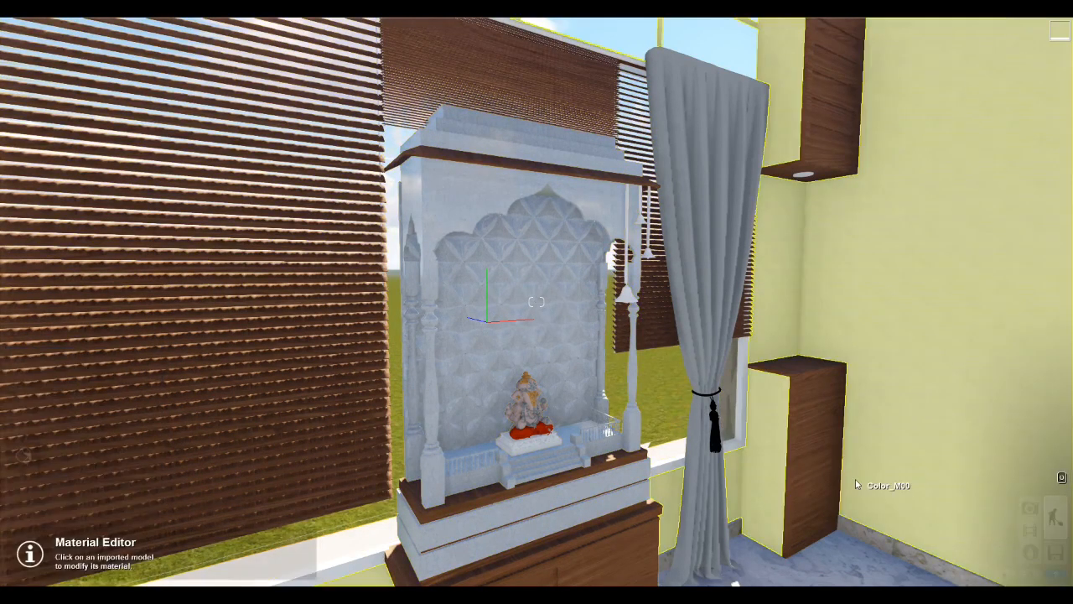
Apply the indoor Gold metal material to the arms and central stem of the ceiling chandelier
key("w")
key("w")
right_click_drag(805, 513, 1006, 423)
key("w")
right_click_drag(537, 302, 734, 339)
right_click_drag(800, 446, 776, 450)
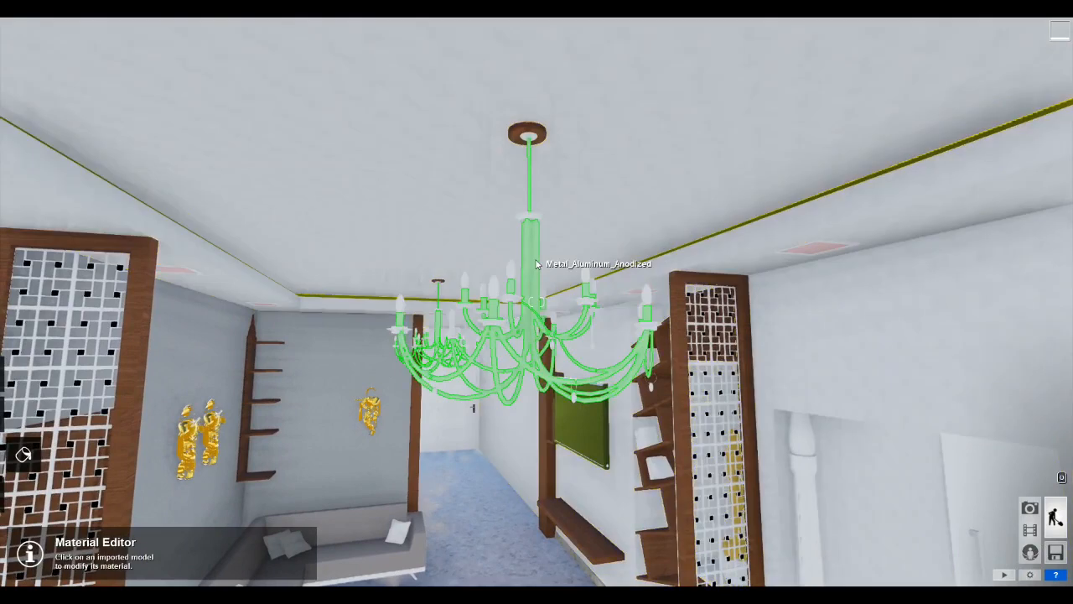
left_click(536, 263)
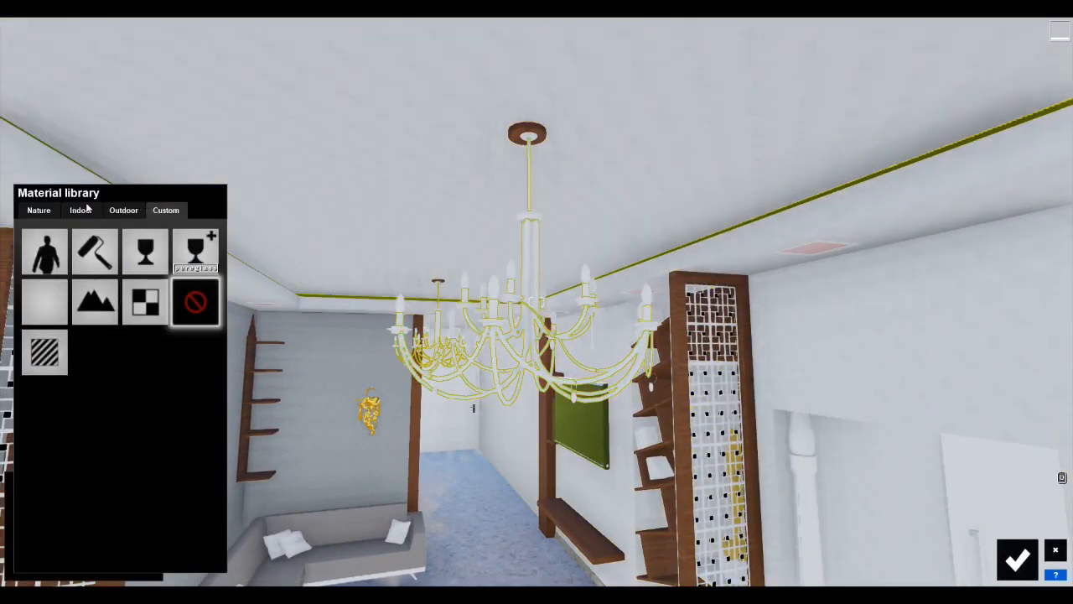
left_click(81, 210)
left_click(159, 241)
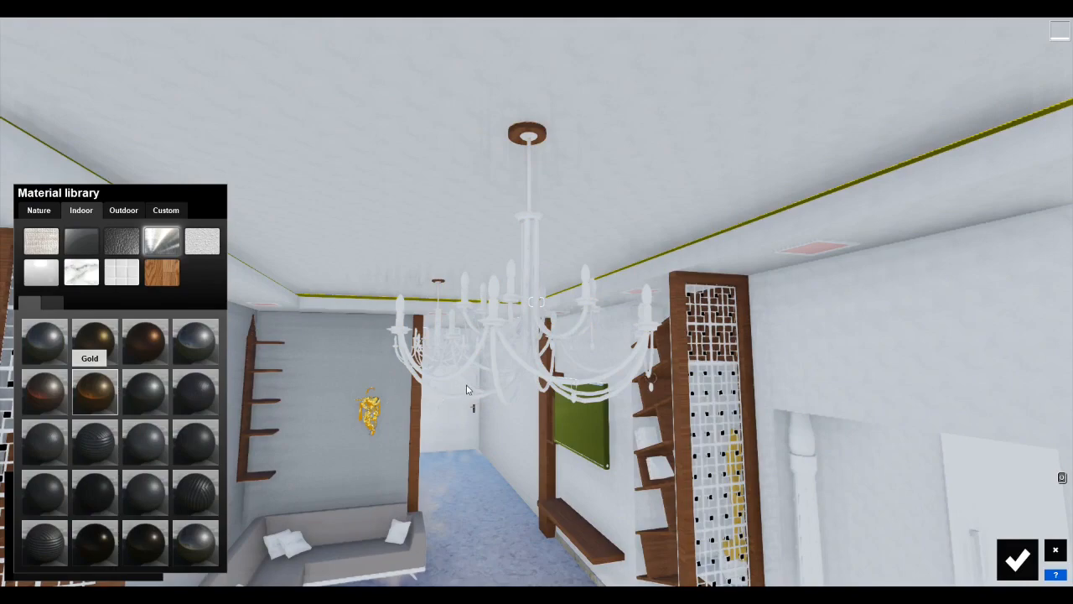
left_click(94, 392)
Apply the indoor Chrome metal material to the round plates under the bulbs and the collar of the chandelier
key("s")
right_click_drag(469, 390, 461, 465)
key("s")
key("w")
key("w")
key("s")
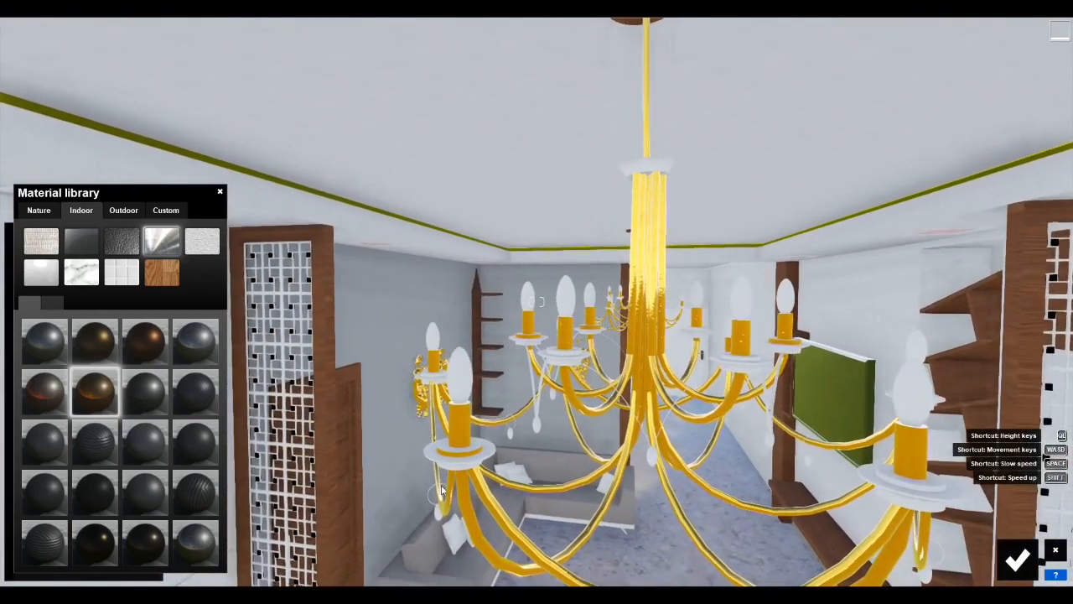
left_click(84, 211)
left_click(163, 242)
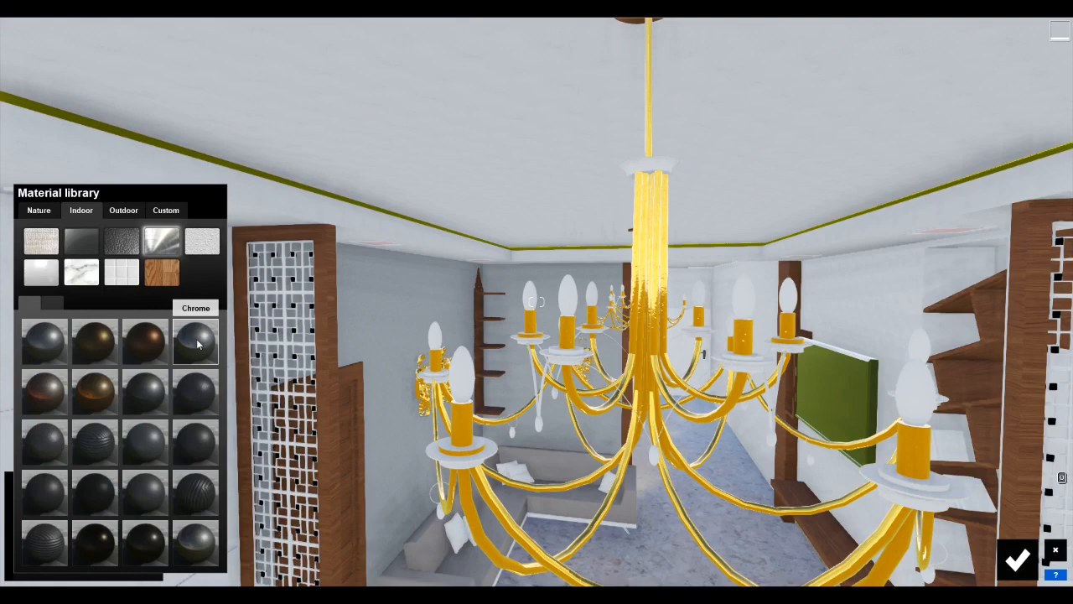
left_click(196, 342)
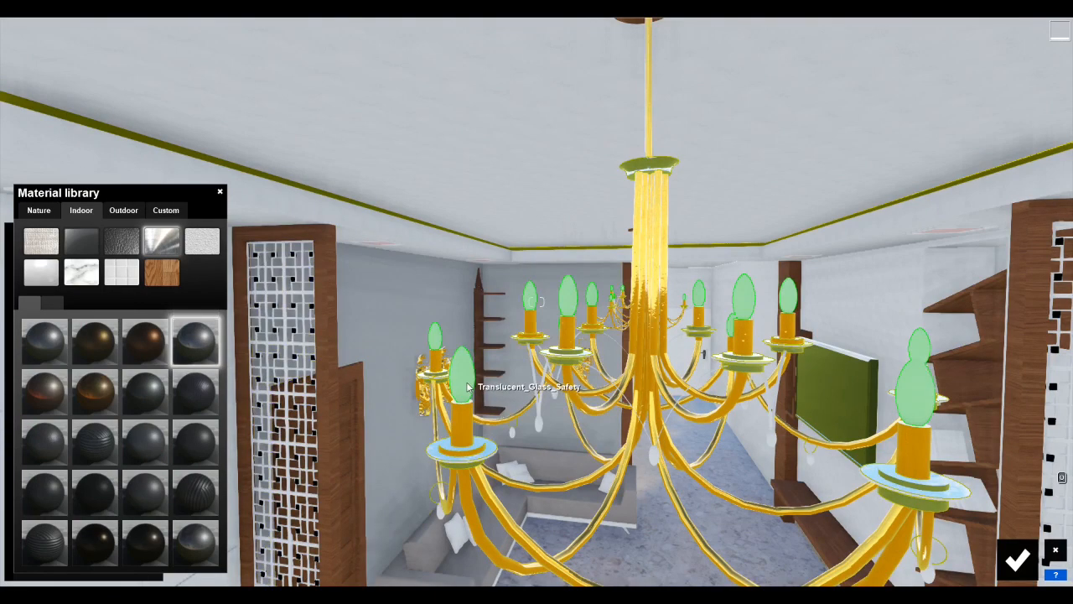
Apply the indoor Carpet Domestic 003 1024 fabric material to the chandelier's bulbs
left_click(466, 386)
left_click(88, 213)
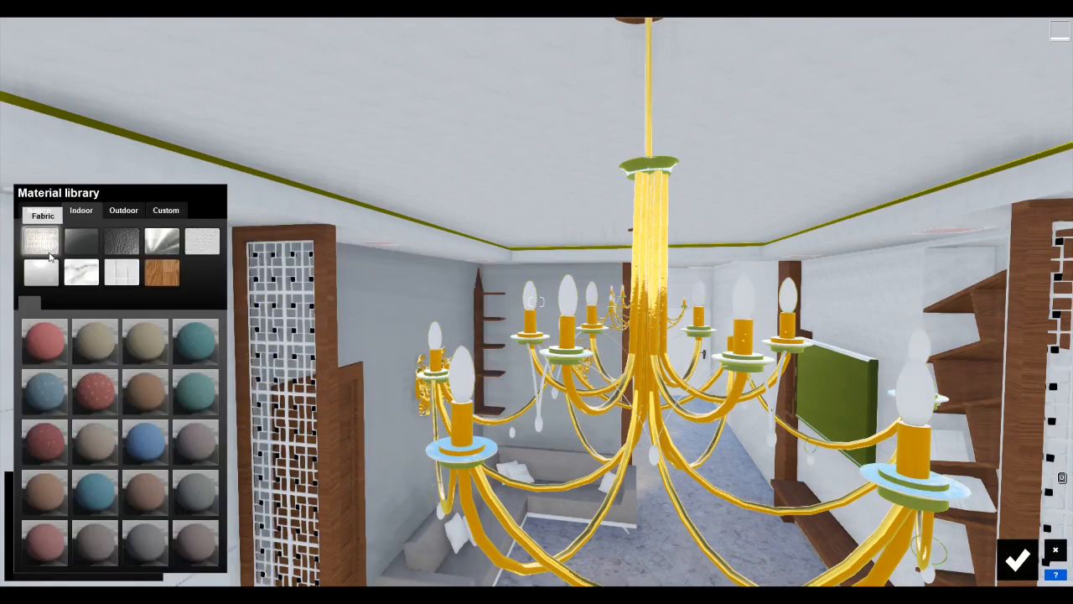
left_click(149, 338)
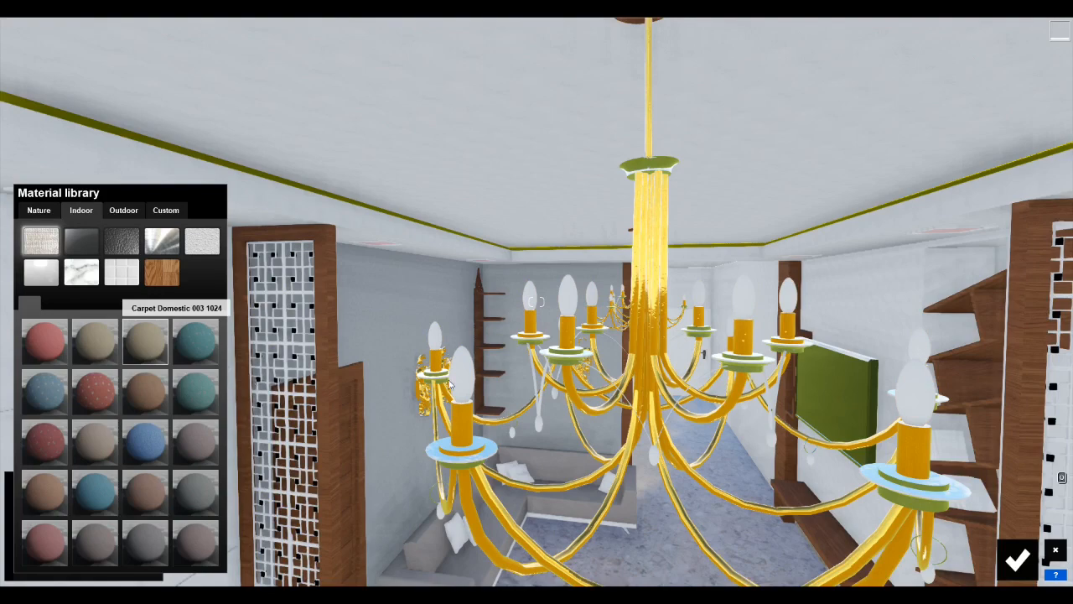
Raise the Emissive value of the chandelier bulbs' material to about 8.2
left_click(459, 385)
left_click(47, 558)
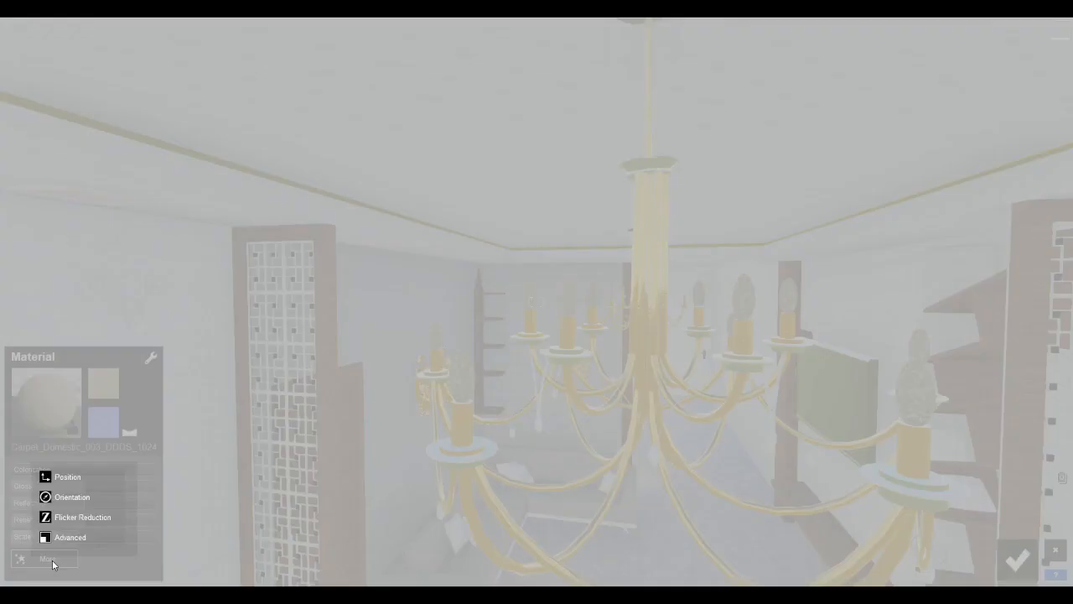
left_click(77, 537)
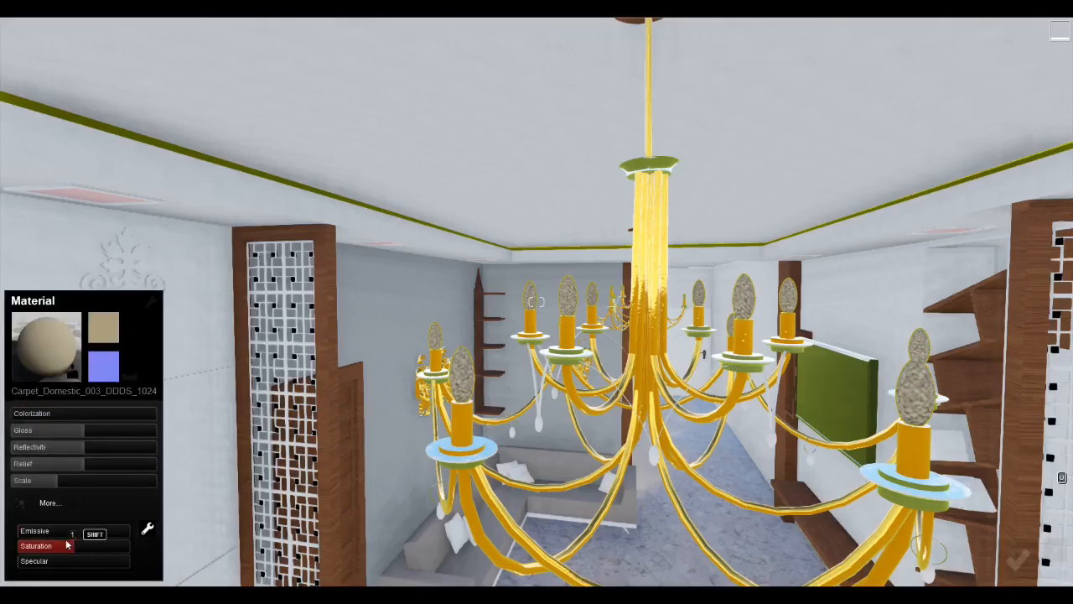
left_click_drag(59, 535, 71, 535)
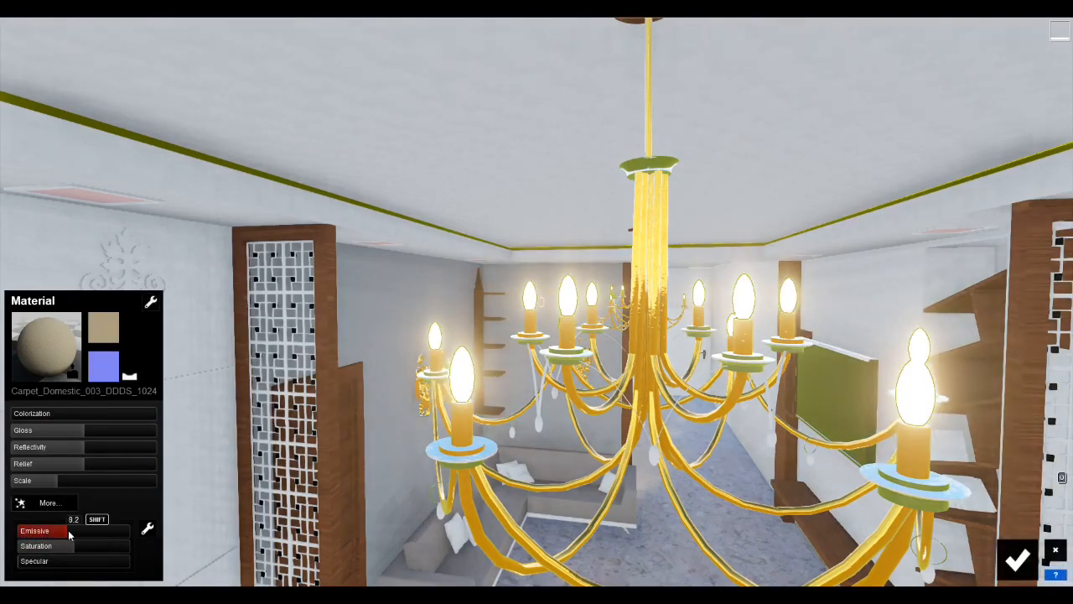
Go to the corner sofa in the living area and open its upholstery material settings
right_click_drag(537, 436, 515, 486)
key("w")
key("e")
key("w")
key("s")
key("s")
key("s")
key("w")
key("w")
key("q")
key("w")
key("s")
key("w")
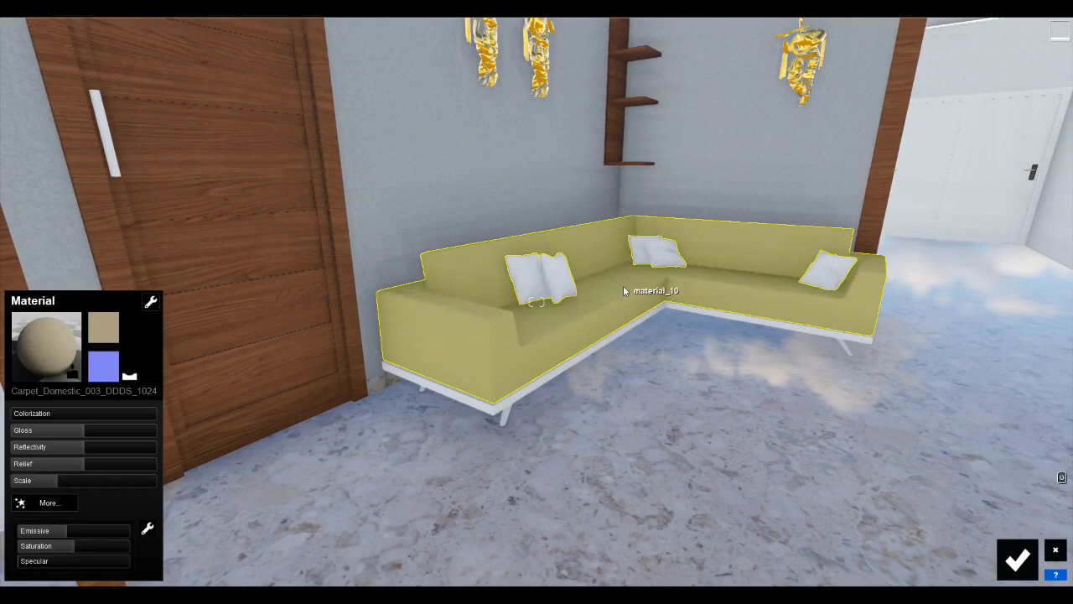
left_click(623, 287)
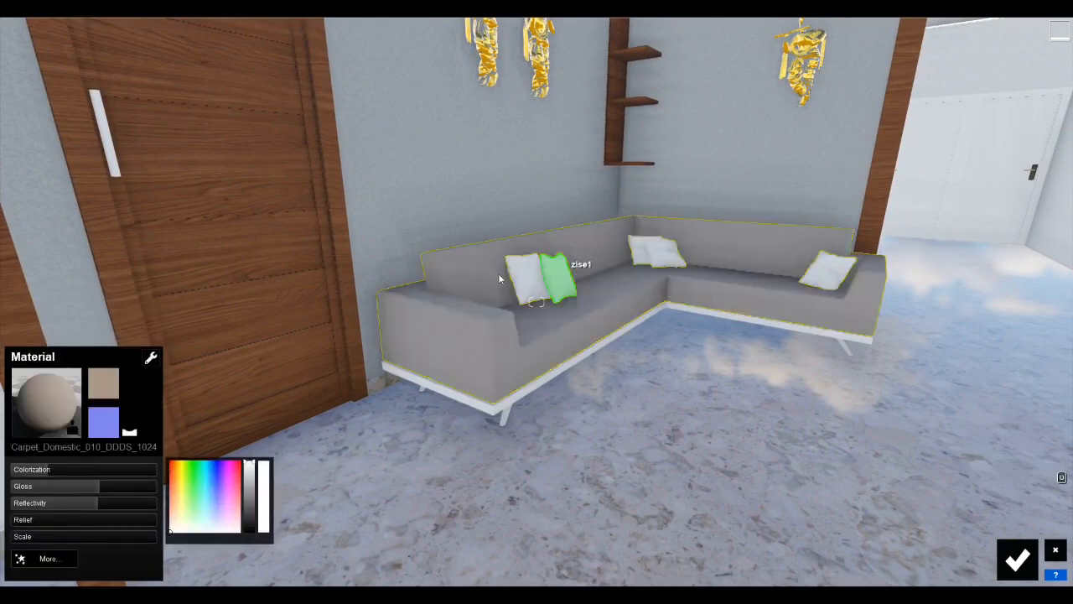
Apply a dark brown outdoor Wood material to the corner sofa's base frame and legs
key("w")
right_click_drag(597, 439, 493, 303)
key("d")
key("s")
key("w")
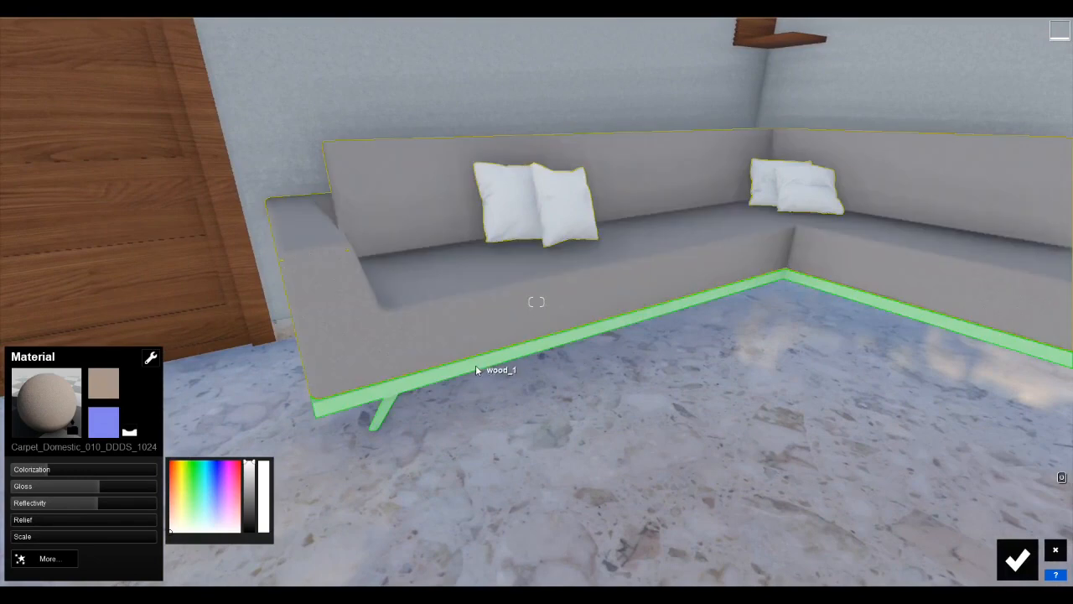
left_click(457, 365)
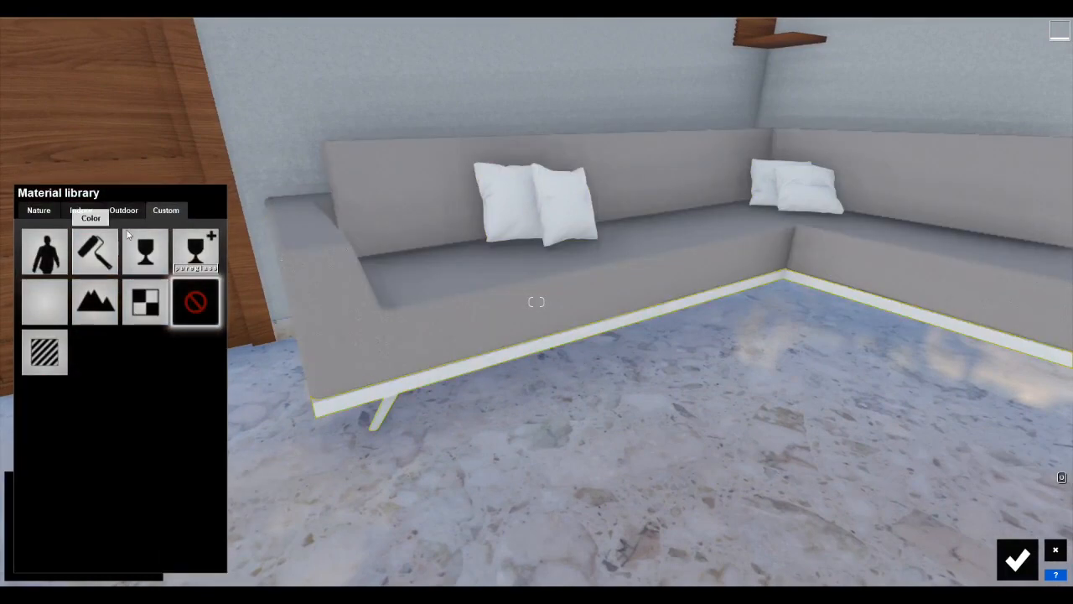
left_click(131, 213)
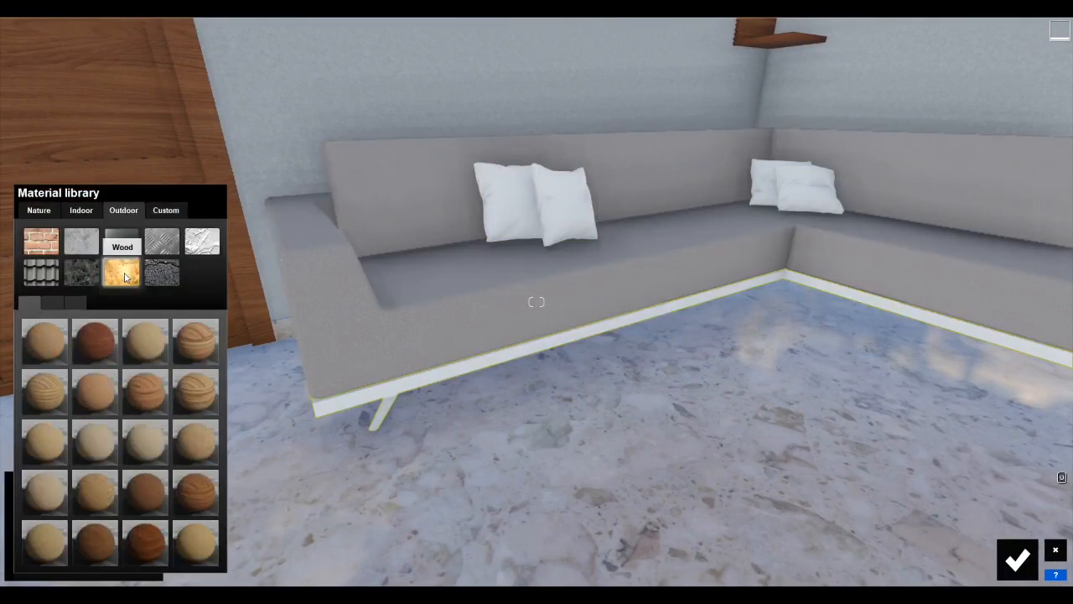
left_click(157, 500)
Apply the indoor Carpet Domestic 003 1024 fabric to the pair of white cushions on the sofa's long side
key("s")
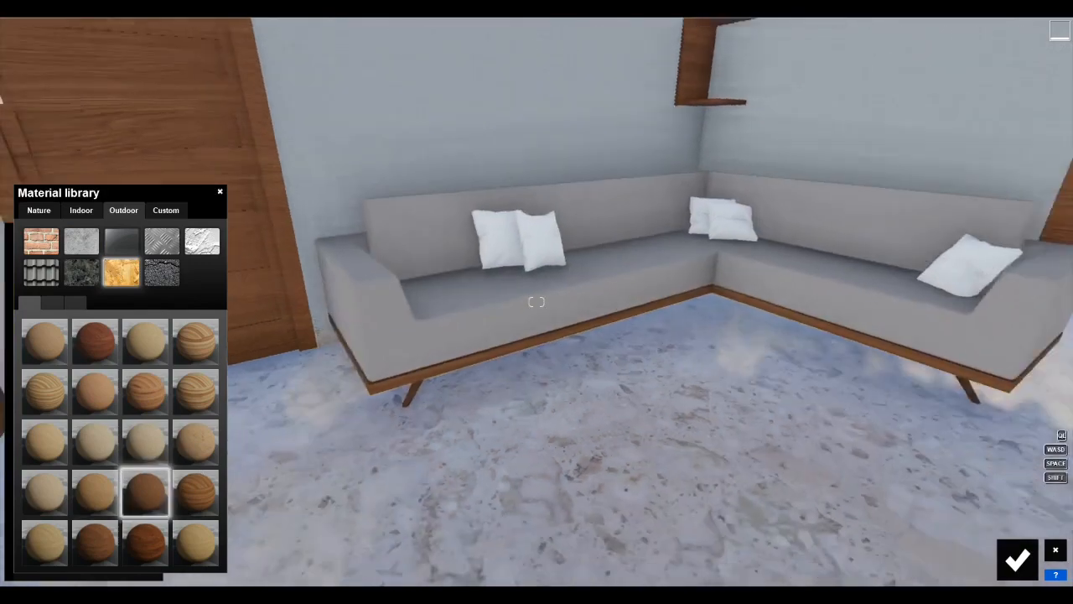
key("w")
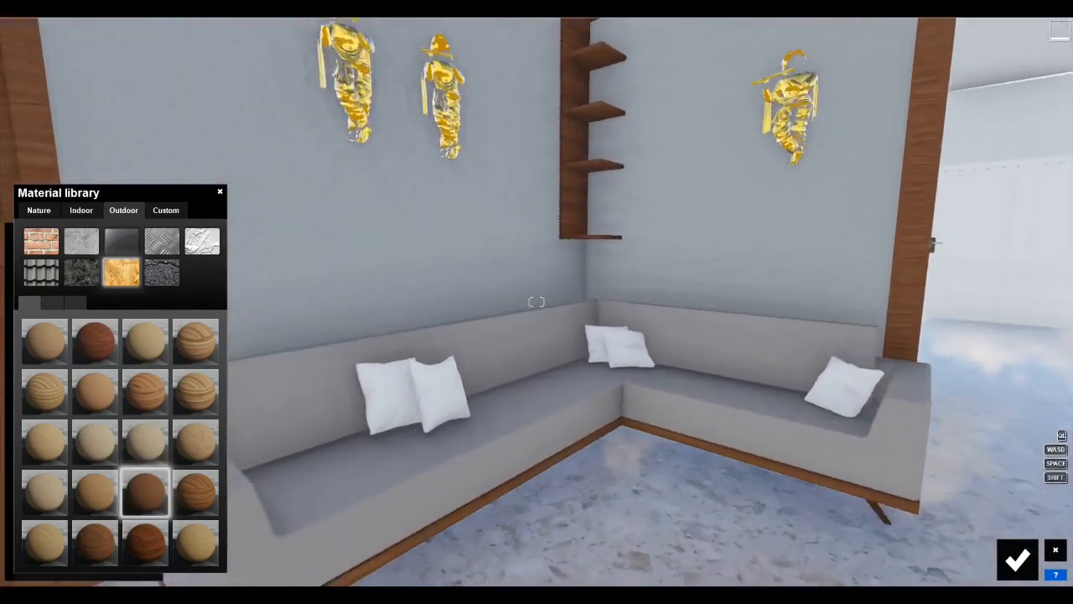
key("w")
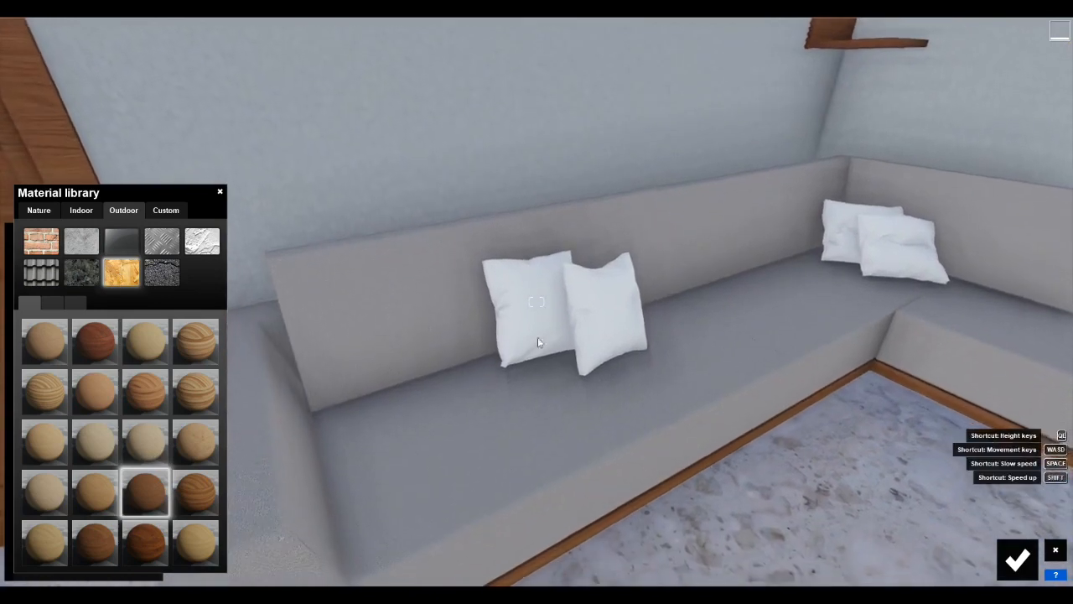
left_click(549, 306)
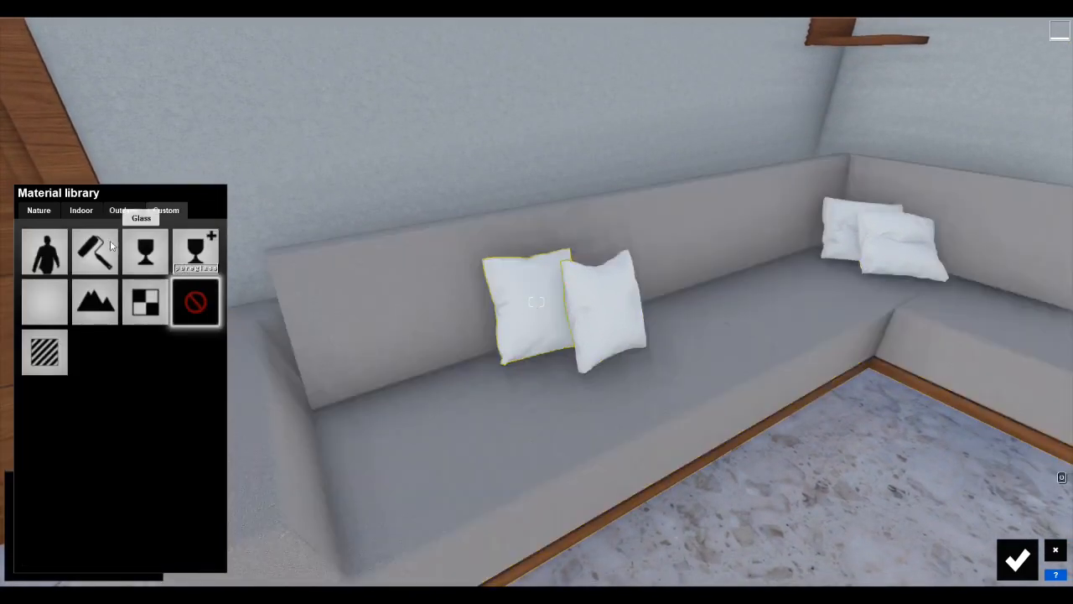
left_click(82, 210)
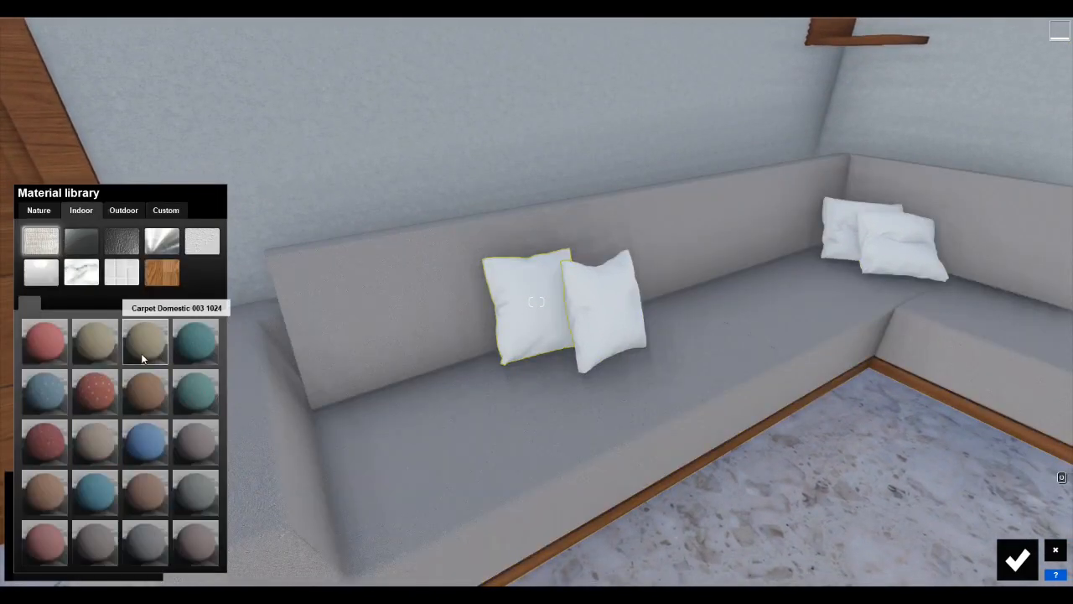
left_click(598, 315)
left_click(81, 211)
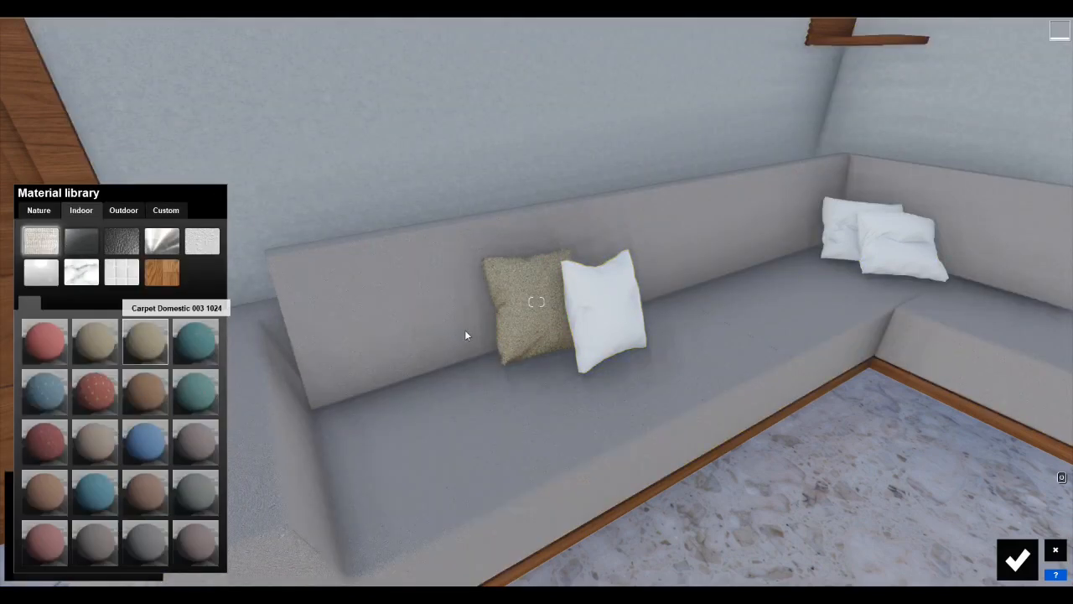
Load the huangse1 image from the nested interior render folder as the color map of the rear cushion in the beige pair
left_click(544, 317)
left_click(538, 317)
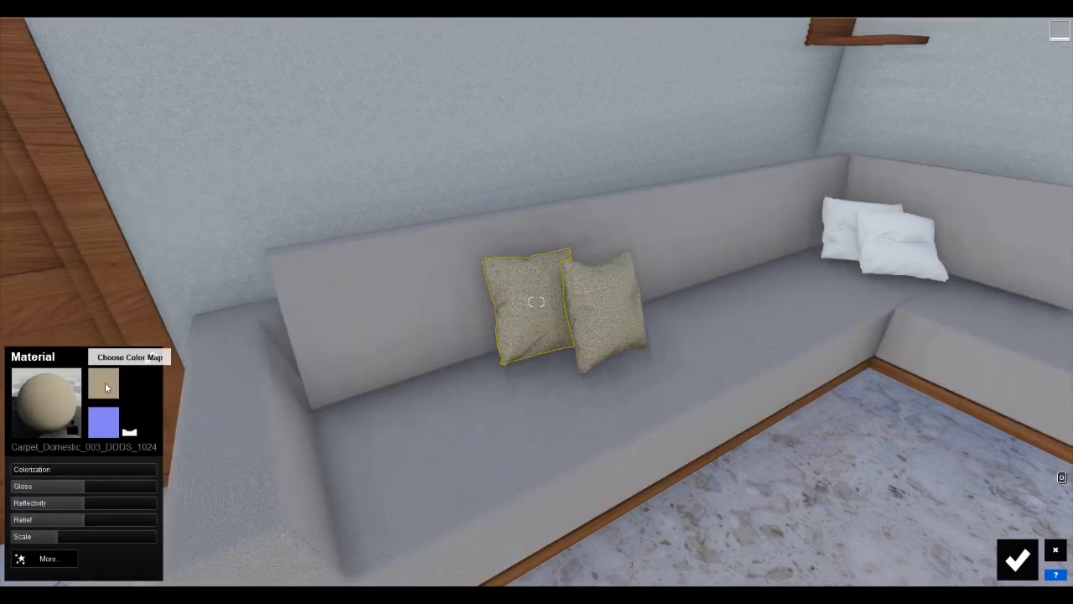
left_click(105, 383)
left_click(170, 44)
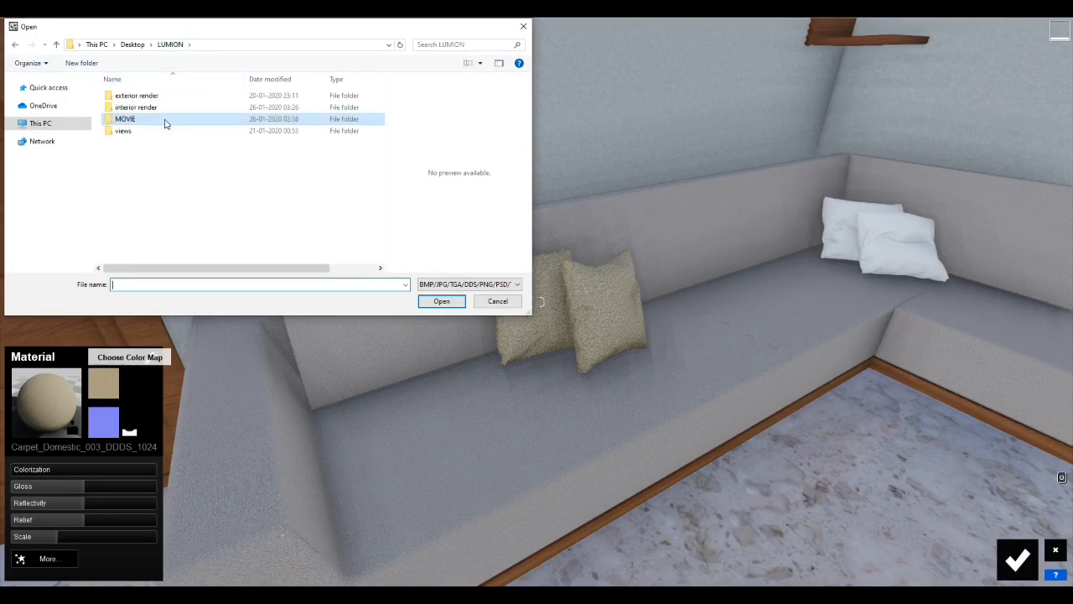
double_click(160, 110)
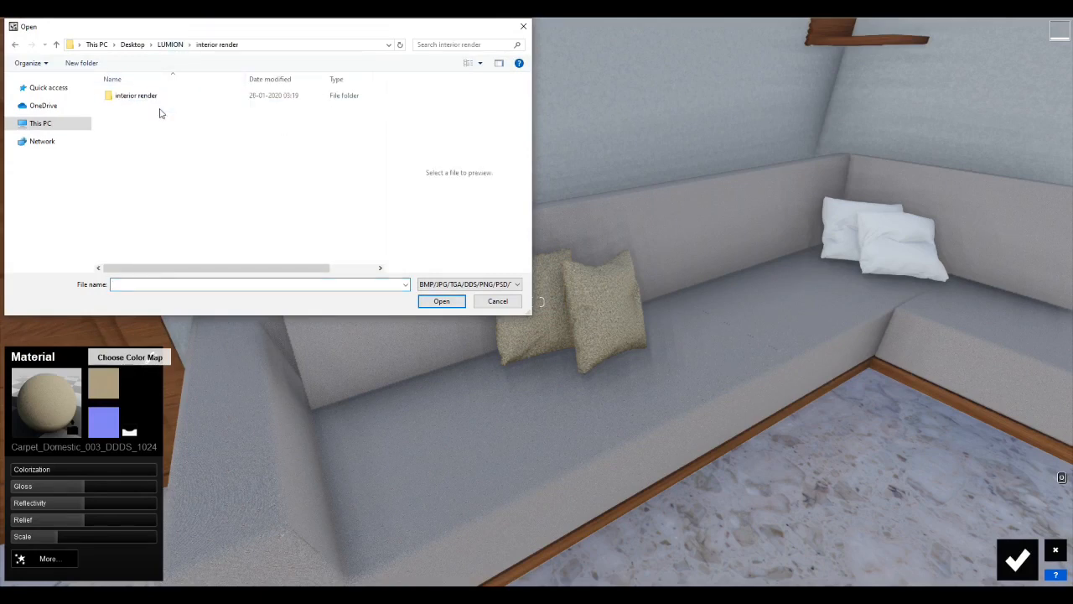
double_click(158, 99)
scroll(232, 134, "down", 5)
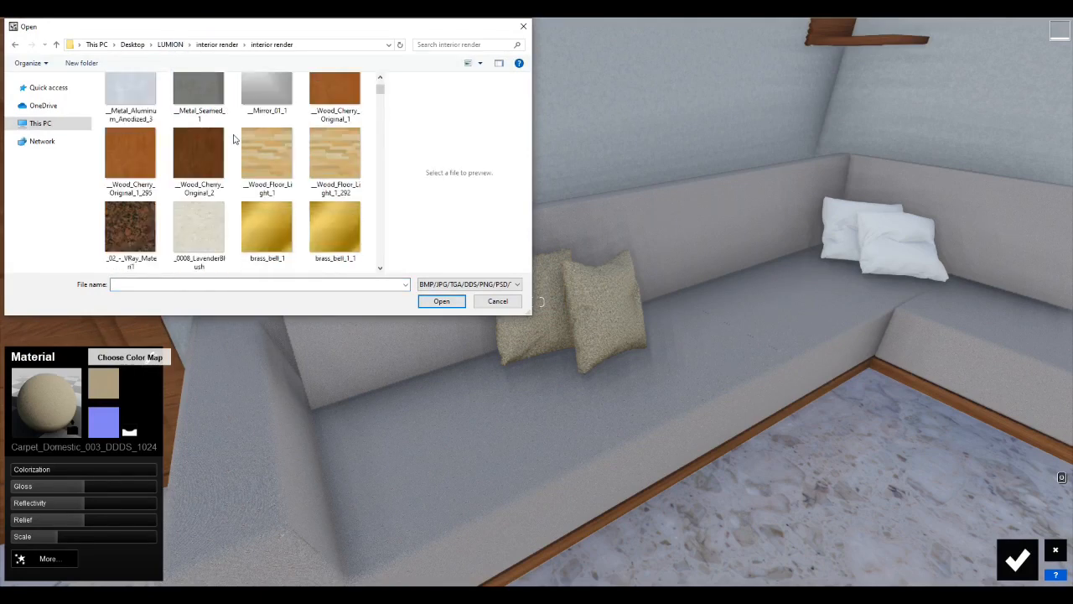
left_click(282, 117)
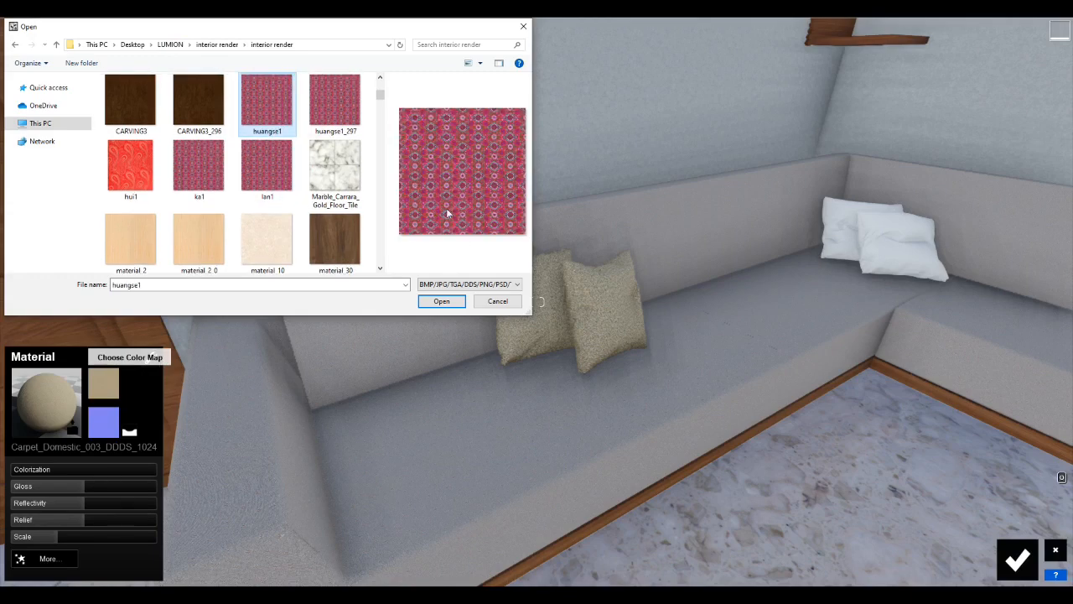
left_click(455, 306)
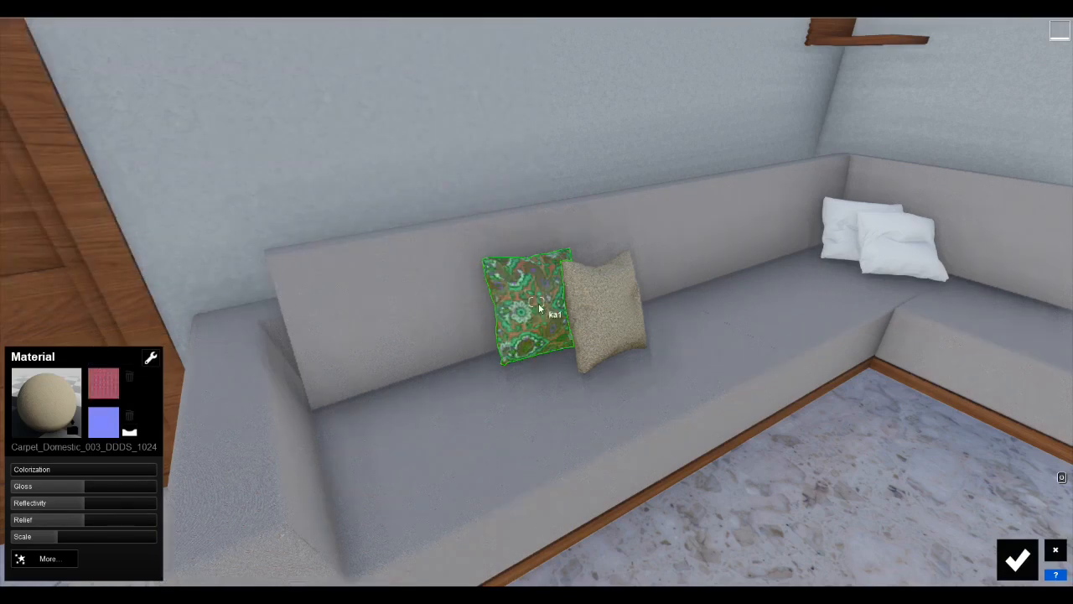
Load the red paisley hui1 image as the color map of the beige cushion beside the patterned one
left_click(600, 319)
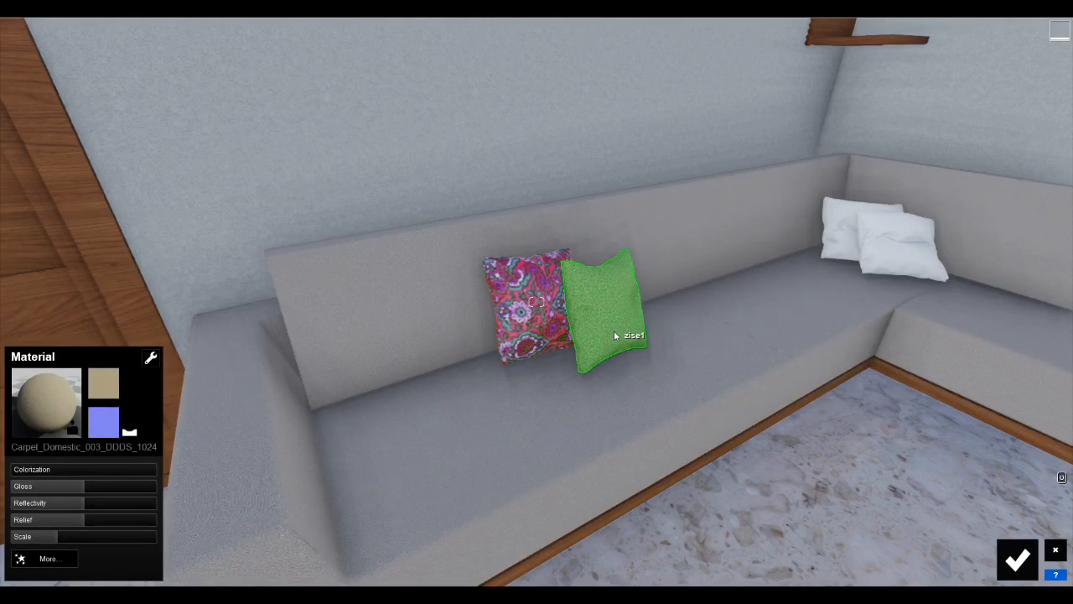
left_click(116, 396)
scroll(258, 159, "down", 3)
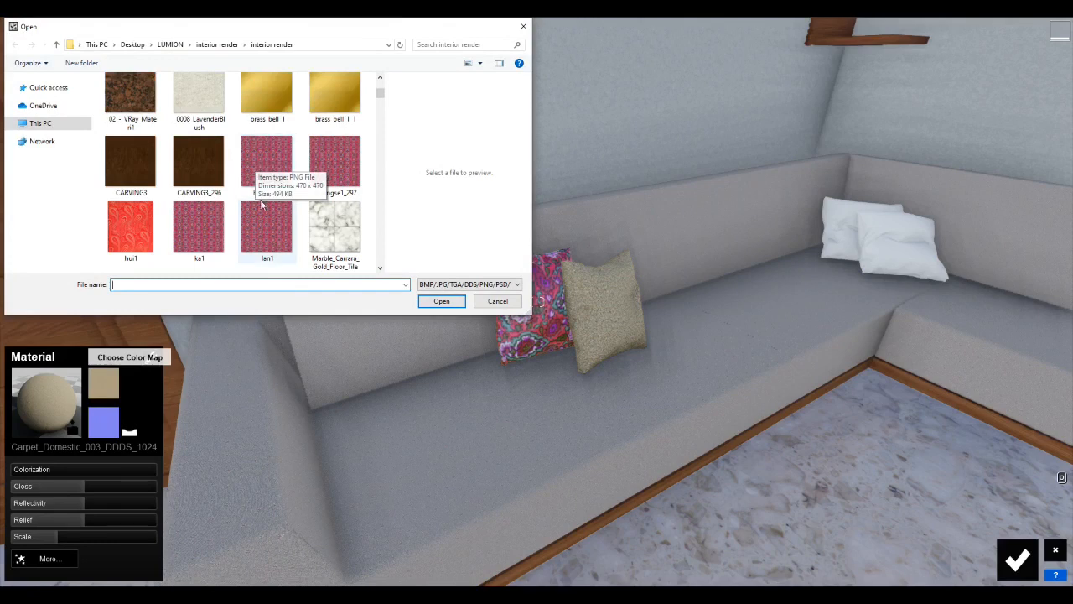
left_click(131, 231)
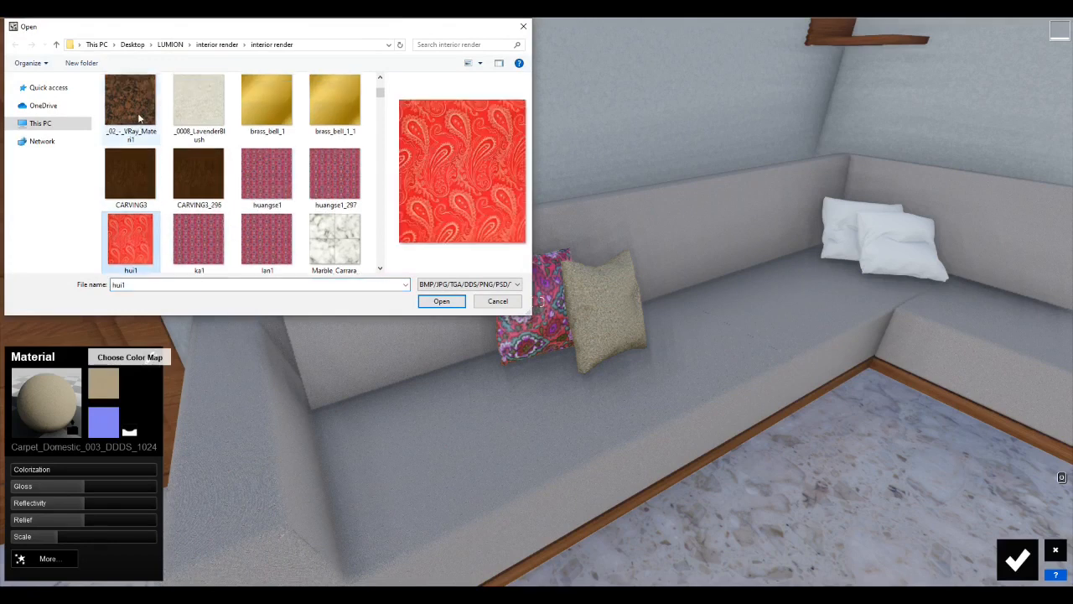
scroll(143, 172, "up", 1)
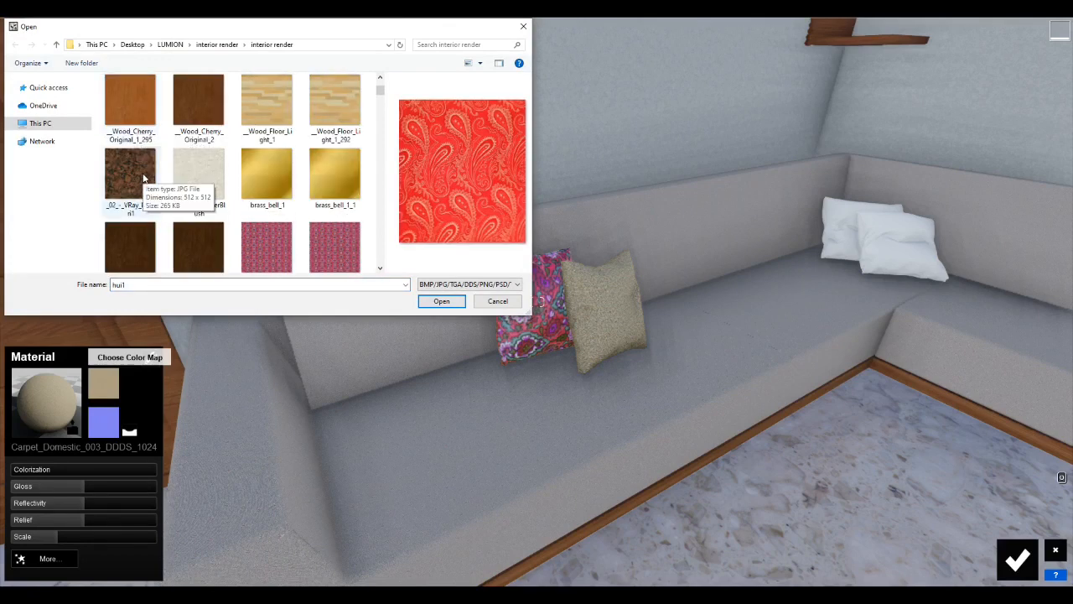
left_click(144, 178)
scroll(142, 173, "down", 1)
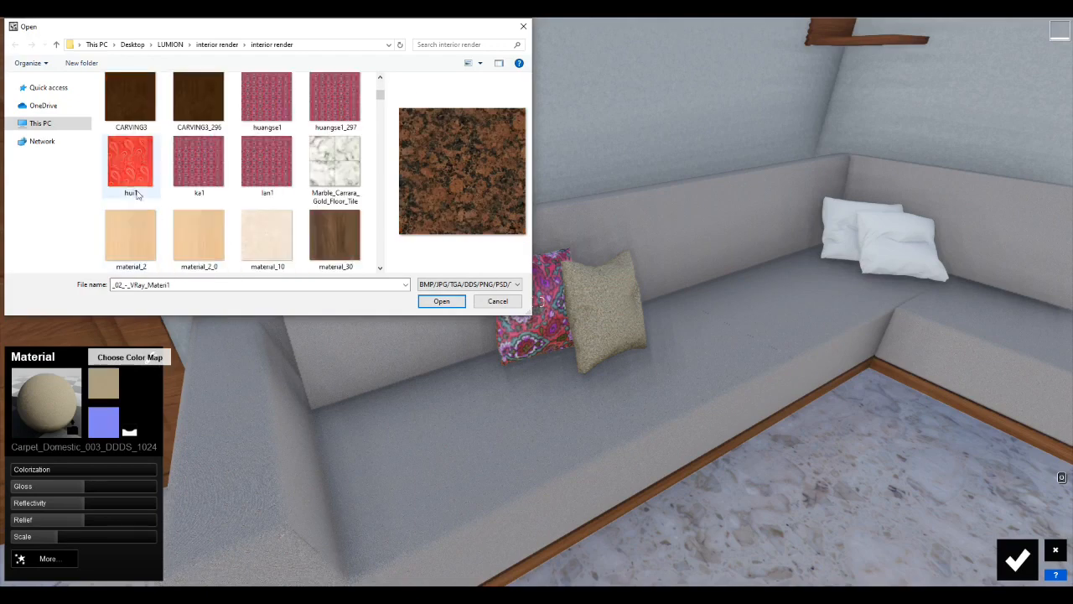
left_click(143, 173)
left_click(429, 301)
Reduce the texture Scale of the red paisley cushion and the patterned cushion
right_click_drag(429, 305, 575, 315)
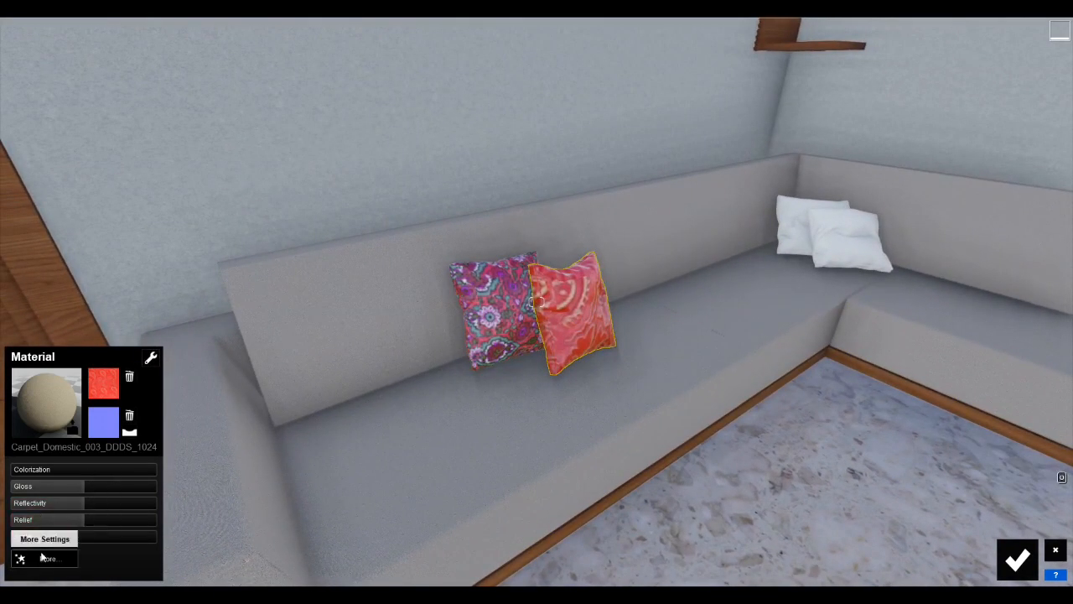
left_click_drag(53, 537, 44, 537)
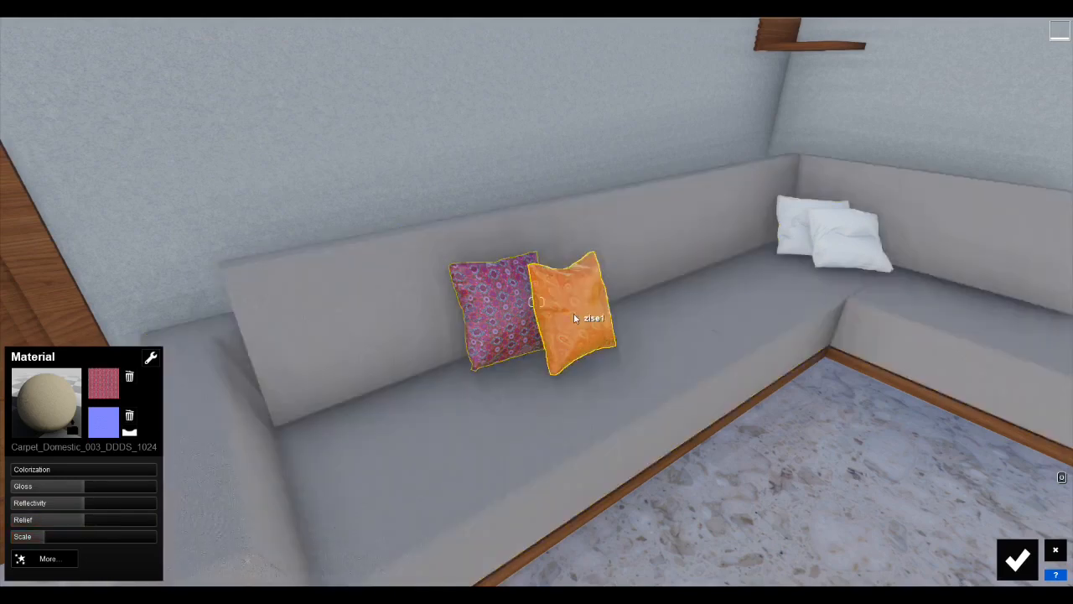
Apply indoor Carpet Domestic fabrics to the two white corner cushions, using Carpet Domestic 002 1024 for the front one
right_click_drag(574, 313, 593, 303)
key("s")
left_click(580, 264)
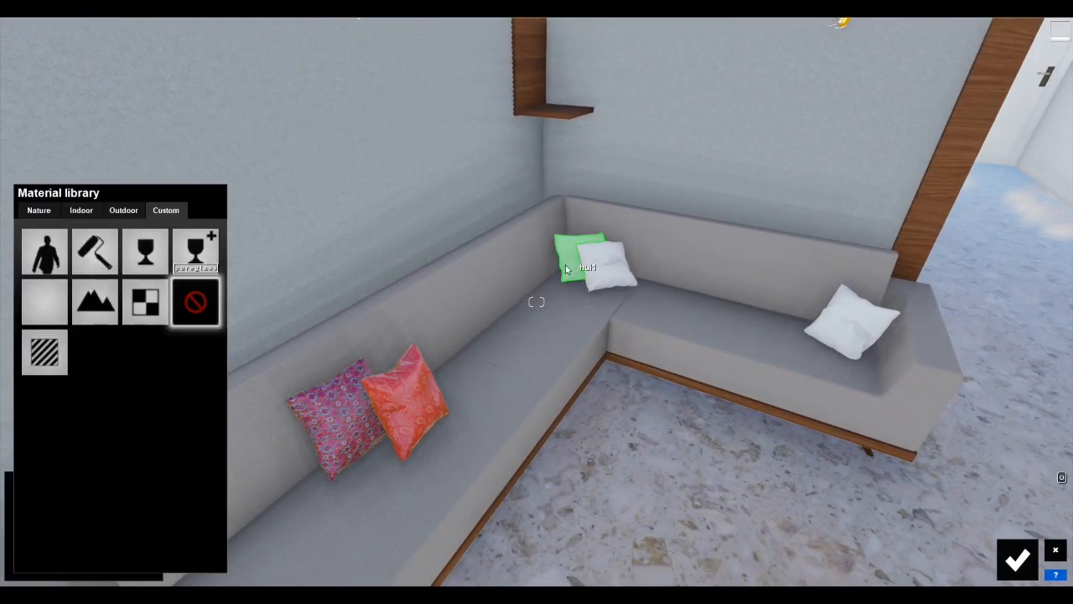
left_click(91, 249)
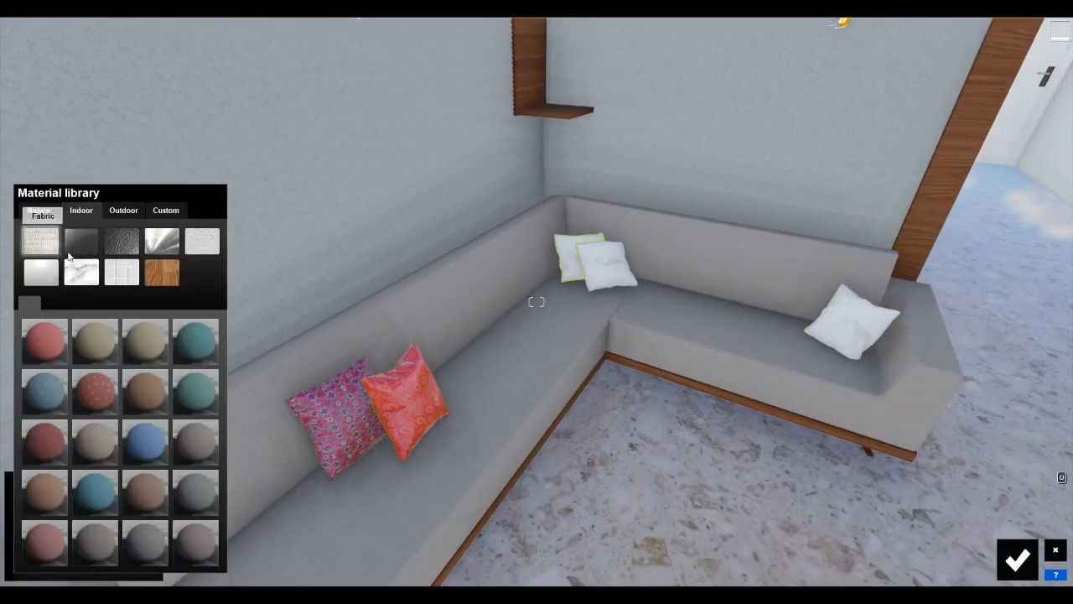
left_click_drag(598, 285, 599, 281)
left_click(80, 211)
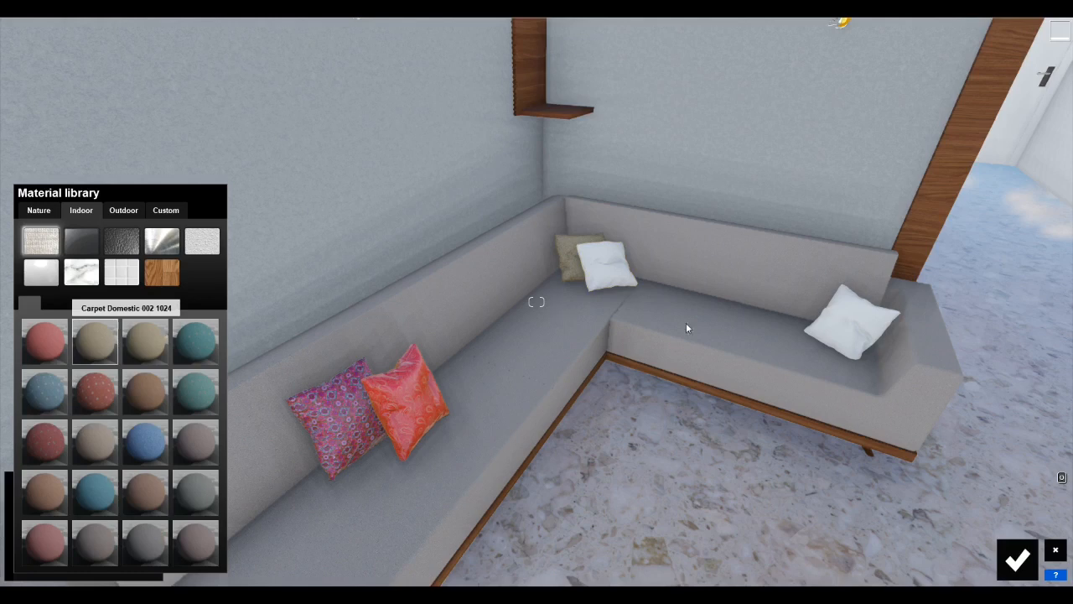
Apply the indoor Carpet Domestic 003 1024 fabric to the single white cushion at the sofa's far end
left_click_drag(835, 339, 605, 266)
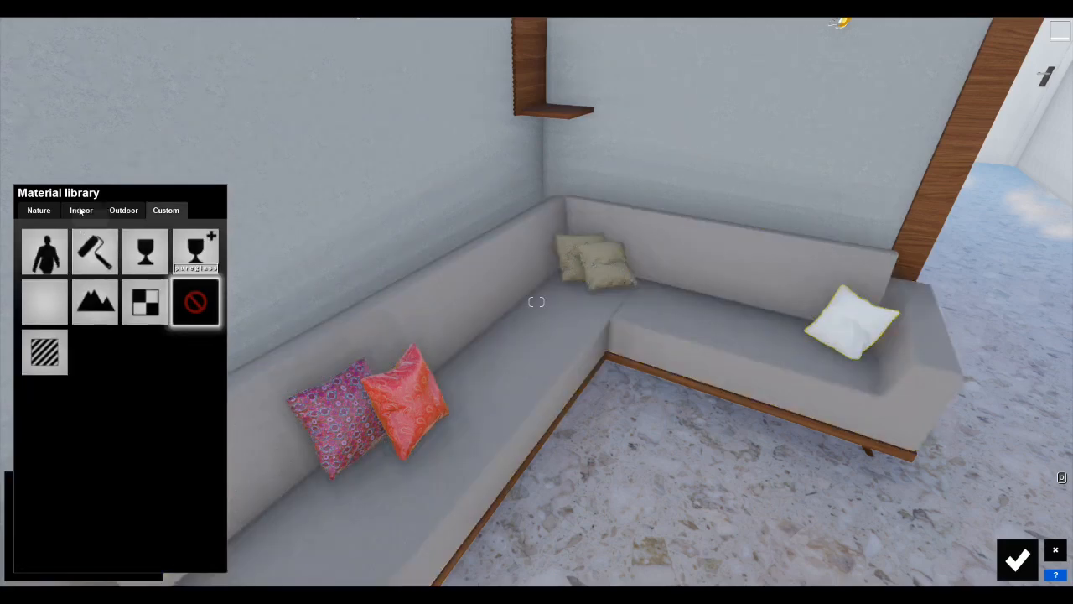
left_click(81, 210)
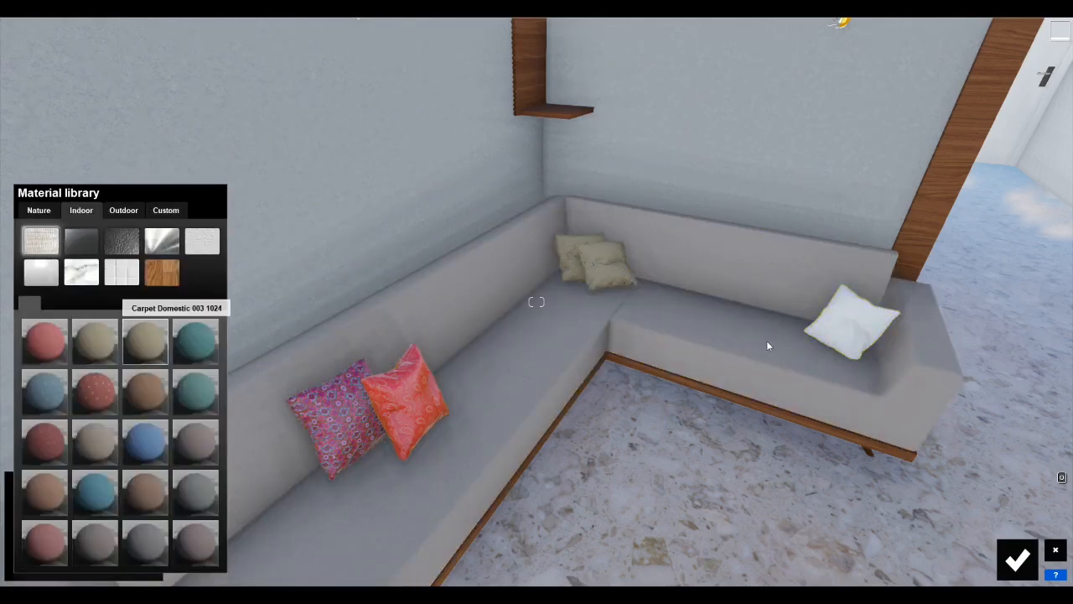
left_click_drag(788, 342, 839, 327)
Copy the red paisley cushion's material and paste it onto the rear cushion in the sofa's corner
left_click(402, 396)
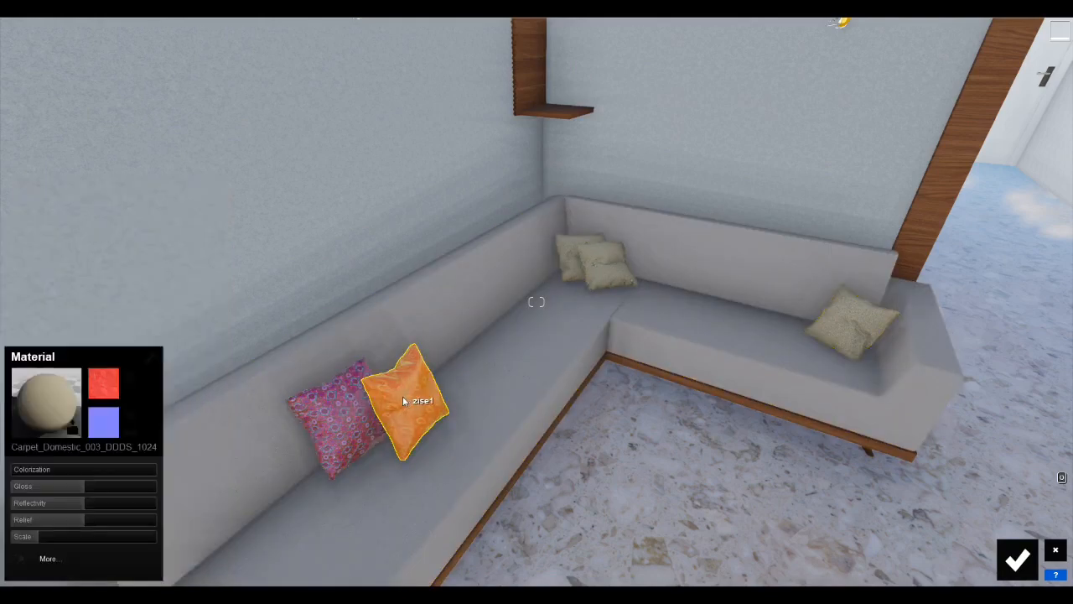
left_click(151, 359)
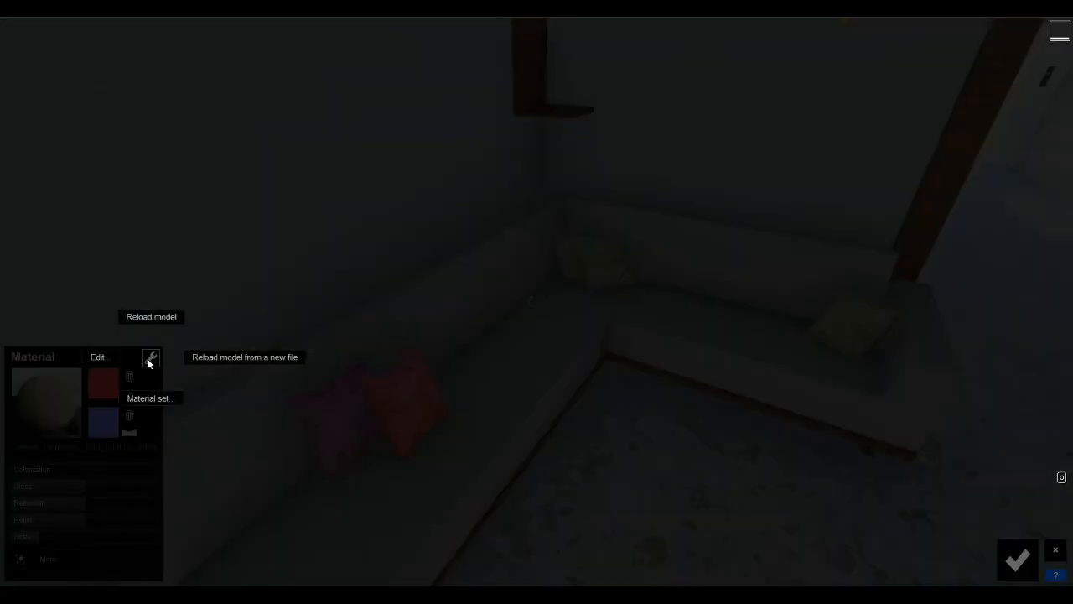
left_click(103, 358)
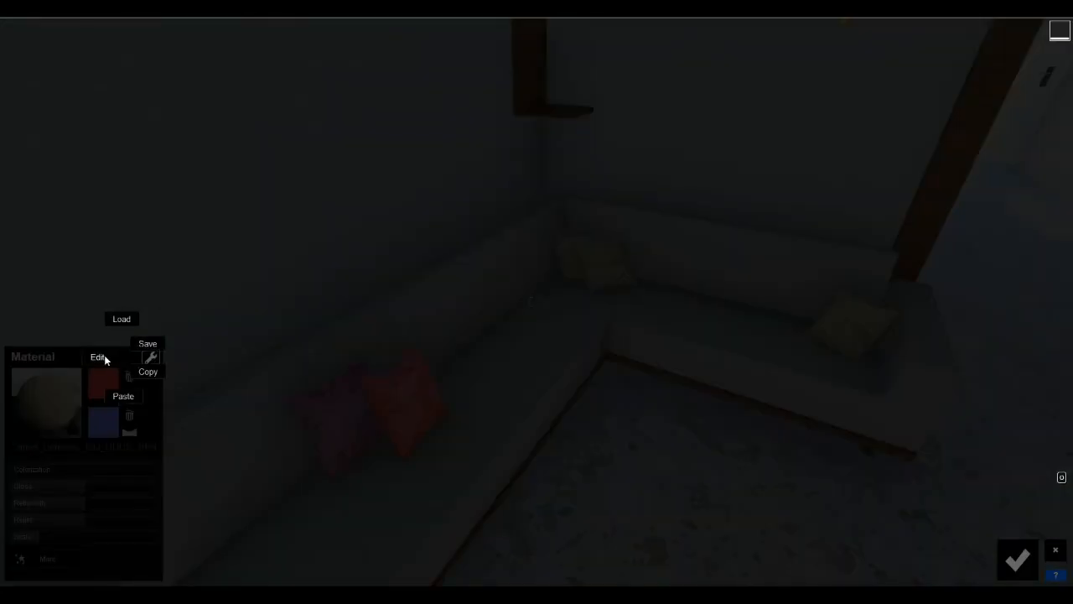
left_click(154, 373)
left_click(580, 300)
left_click(149, 360)
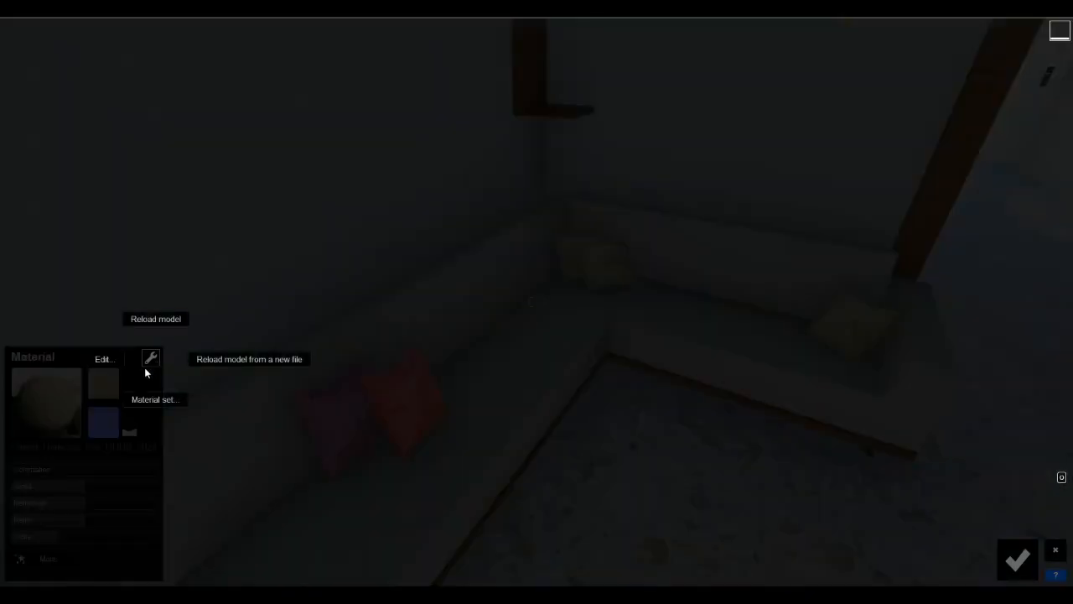
left_click(108, 361)
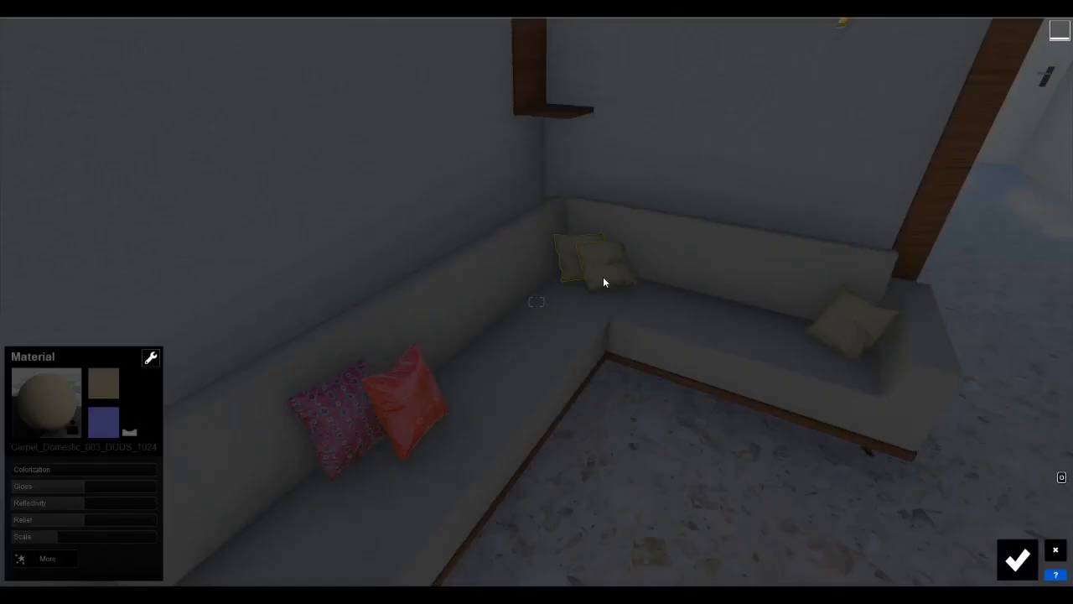
left_click(603, 278)
left_click(147, 363)
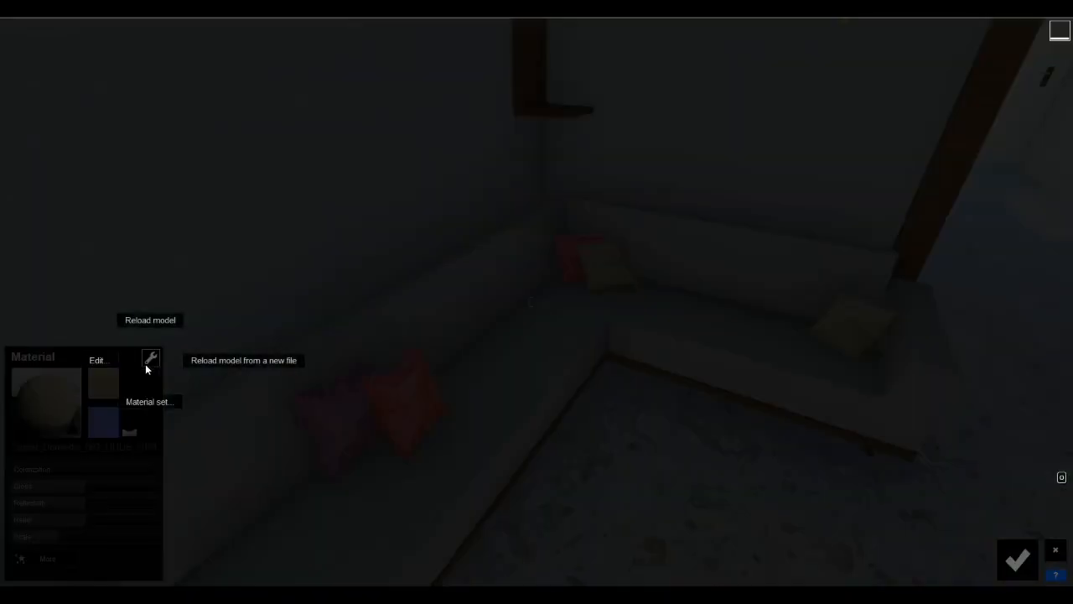
left_click(100, 362)
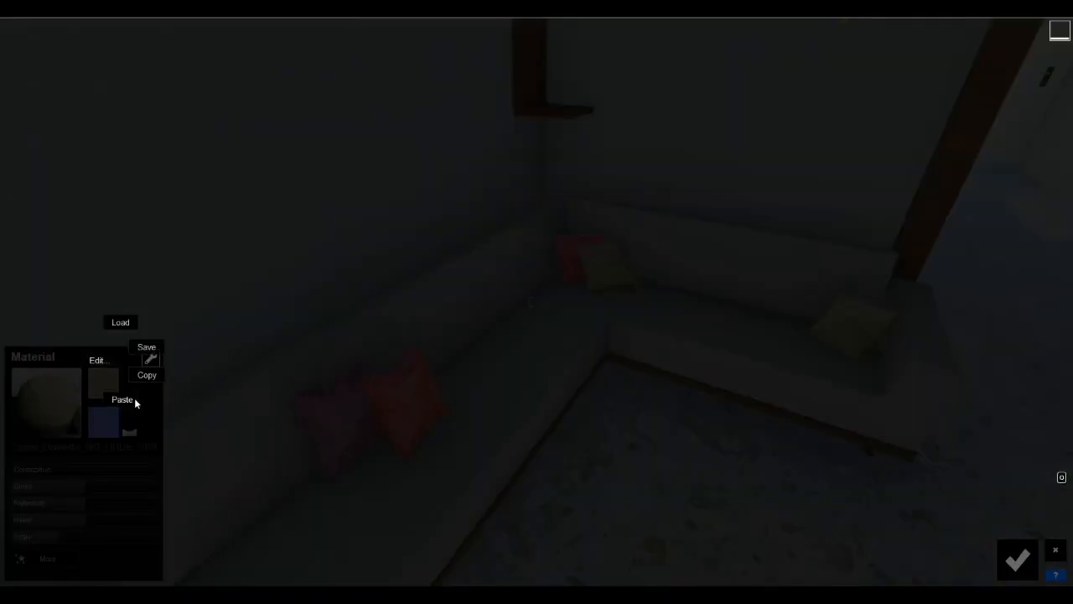
left_click(341, 398)
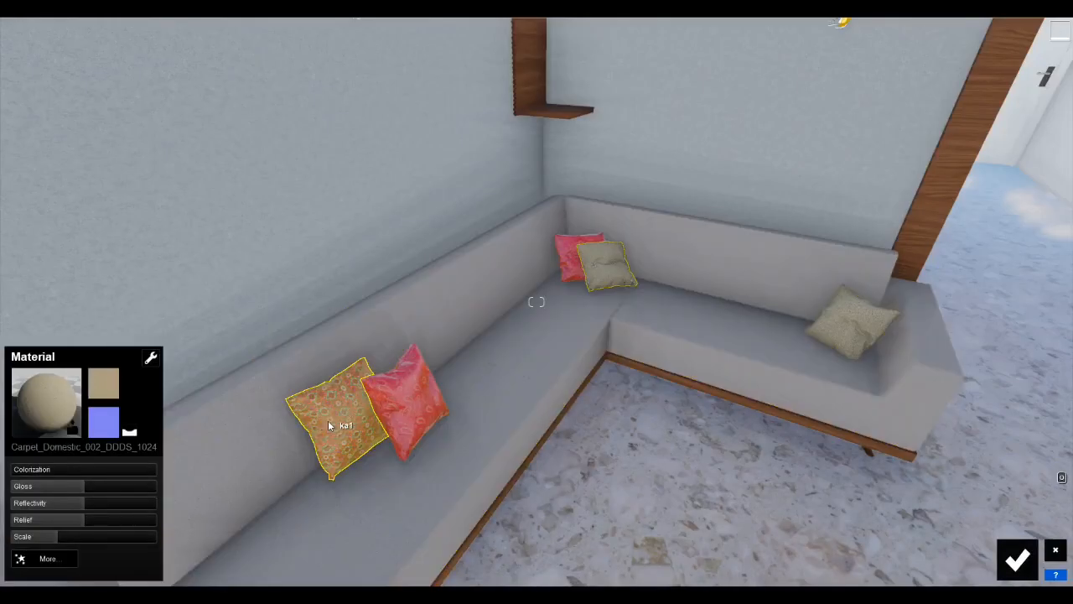
Copy the purple patterned cushion's material and paste it onto the front beige cushion in the sofa's corner
left_click(328, 420)
left_click(148, 366)
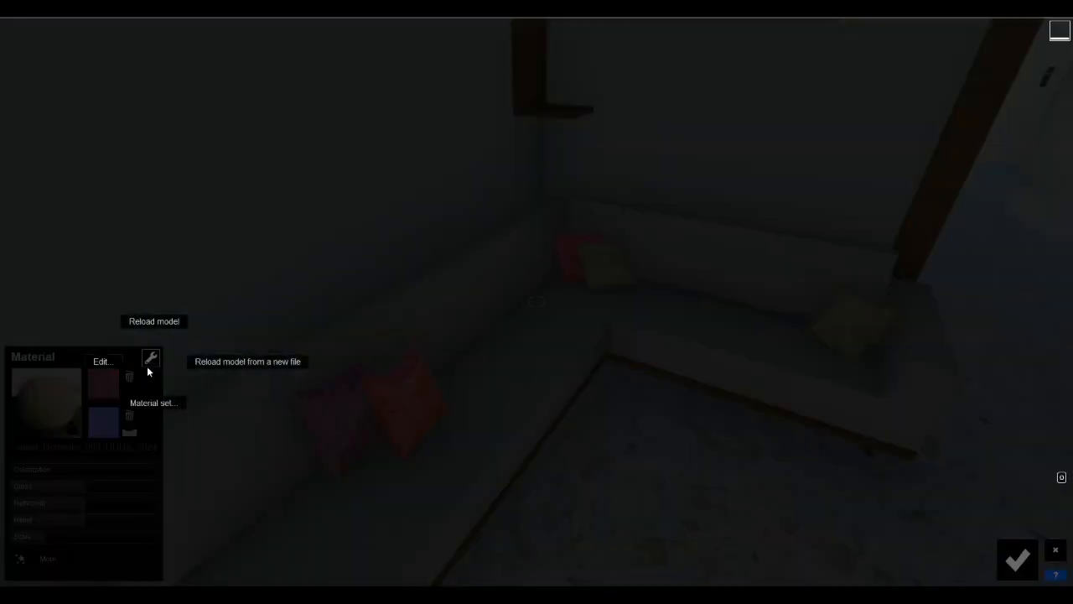
left_click(101, 363)
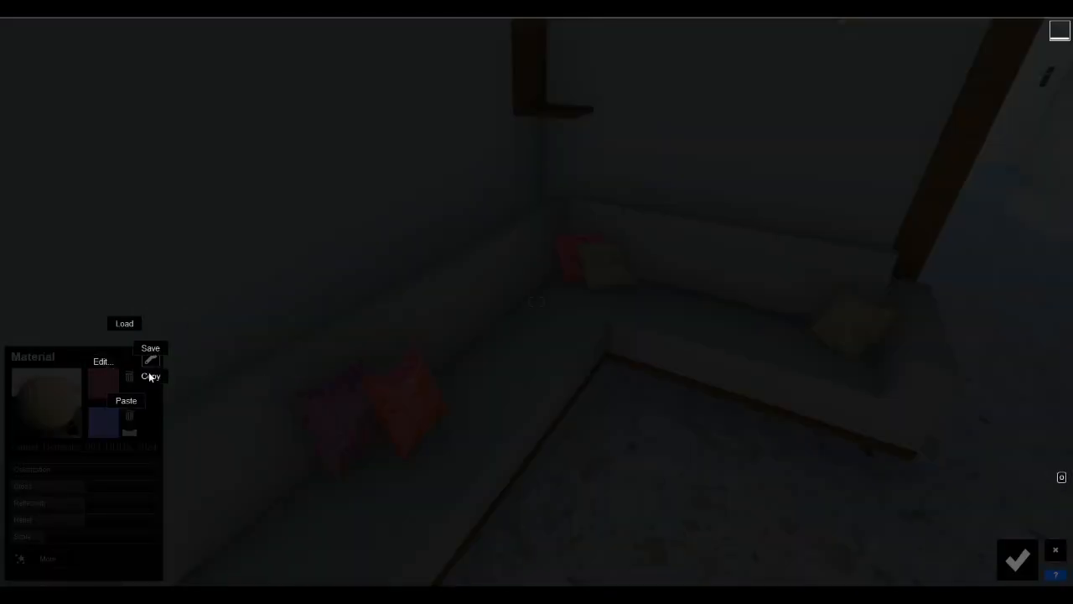
left_click(148, 376)
left_click(602, 266)
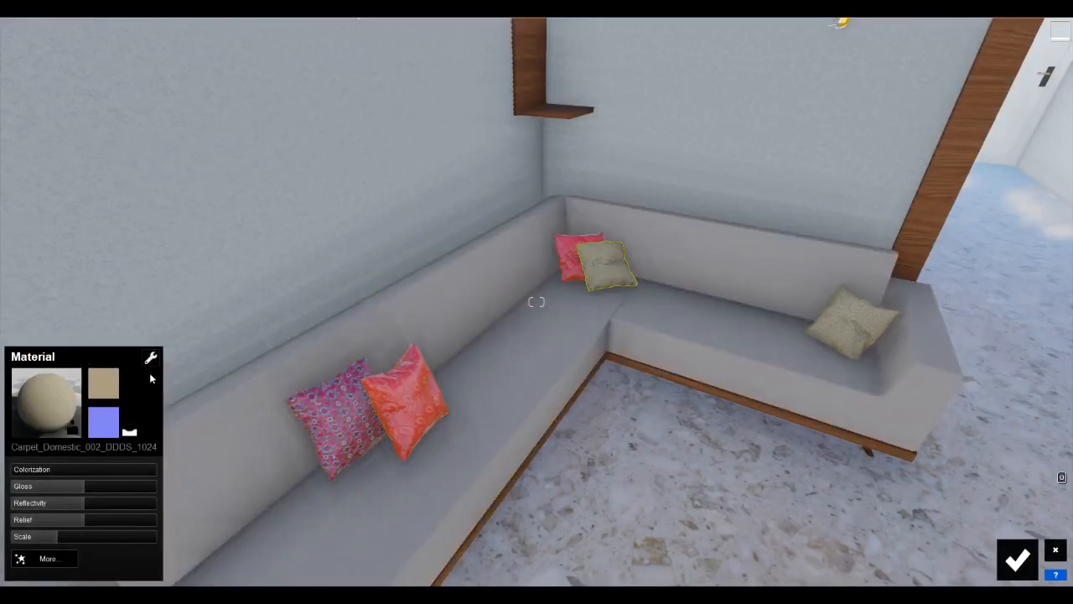
left_click(150, 360)
left_click(102, 362)
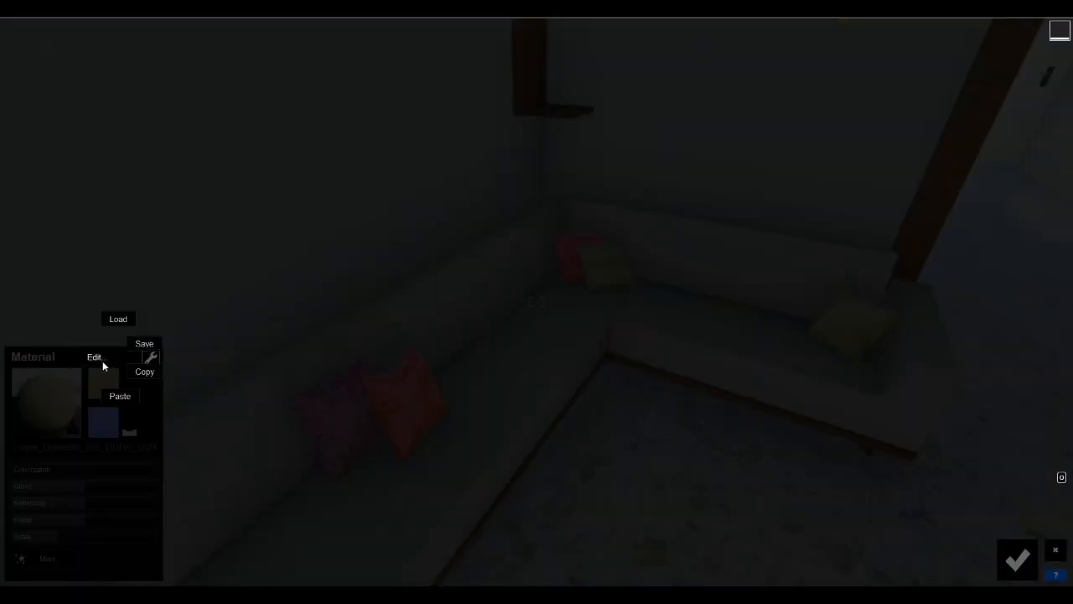
left_click(275, 384)
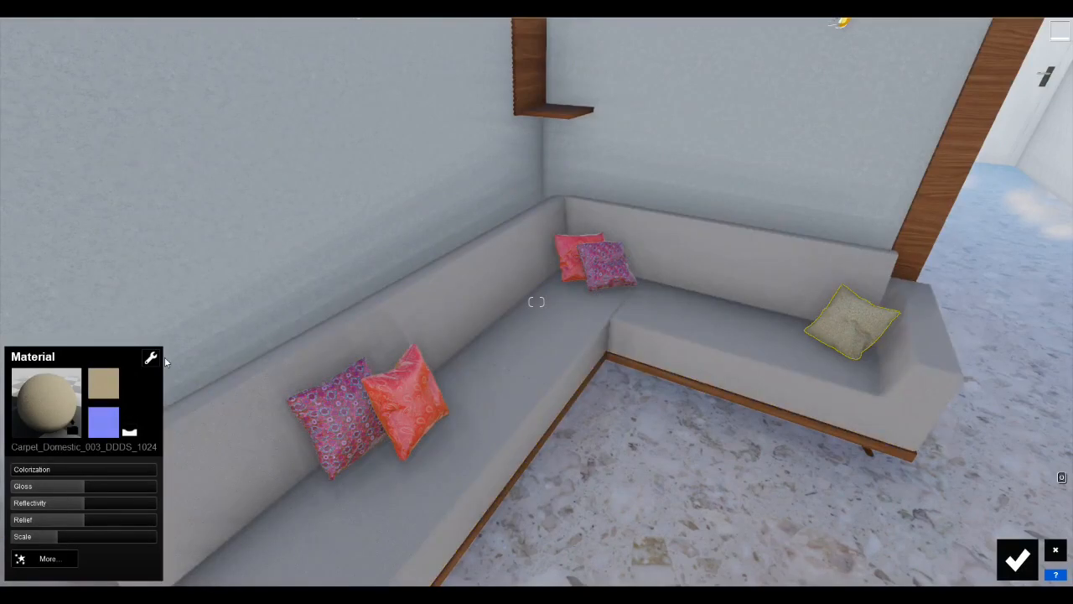
Paste the copied purple patterned material onto the single beige cushion at the sofa's far end
left_click(151, 359)
left_click(112, 362)
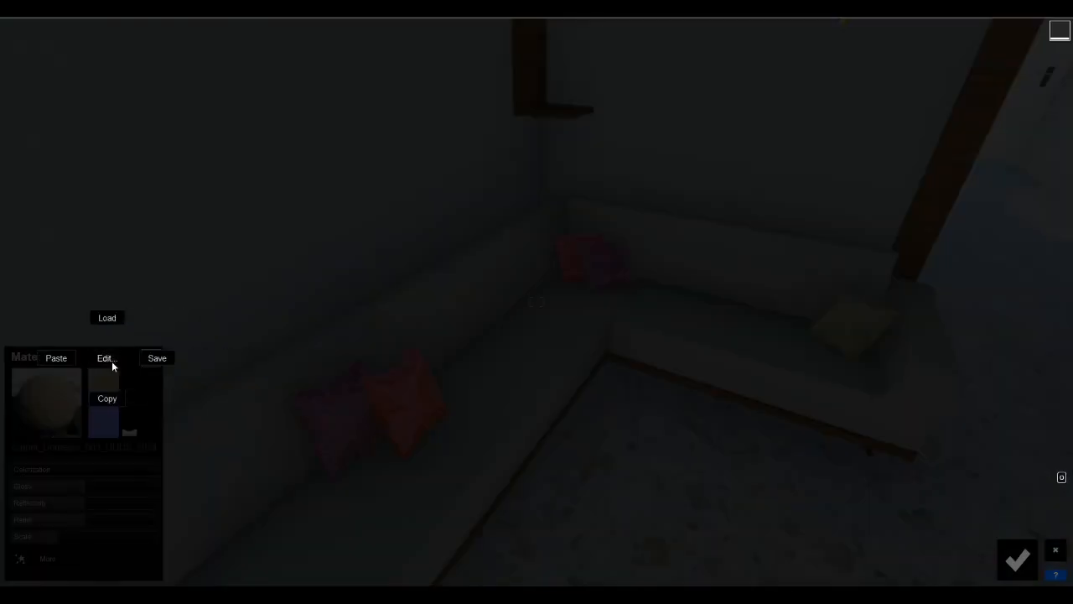
left_click(50, 360)
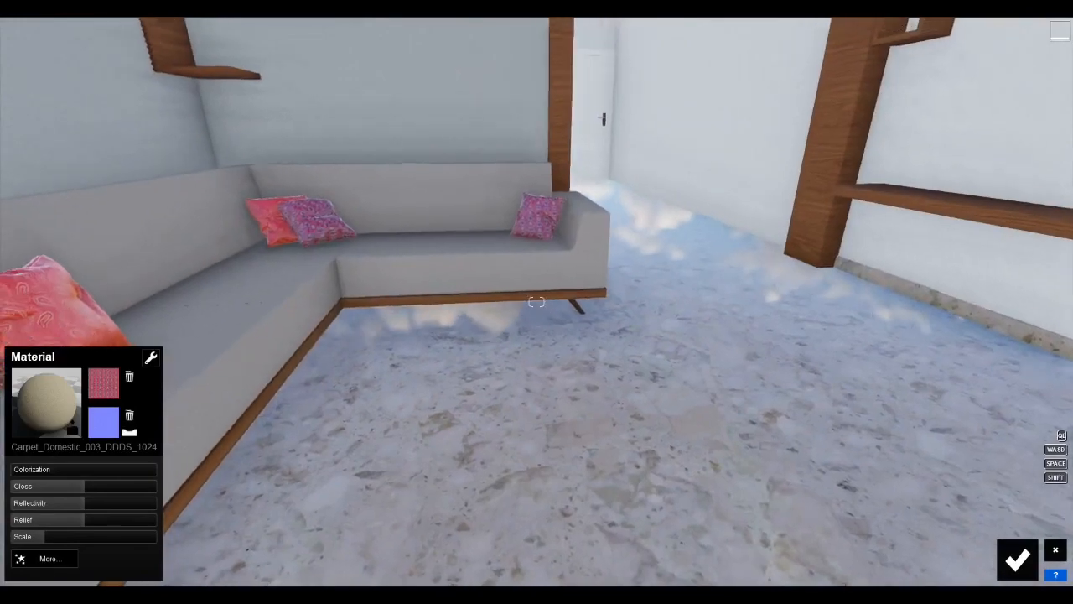
Apply indoor Chrome metal to the square ceiling light frames, raise white Colorization and Gloss, and lower Reflectivity, Relief and Scale
right_click_drag(536, 302, 1032, 122)
key("s")
key("s")
key("a")
key("w")
key("w")
key("w")
key("s")
key("w")
key("s")
right_click_drag(176, 353, 15, 182)
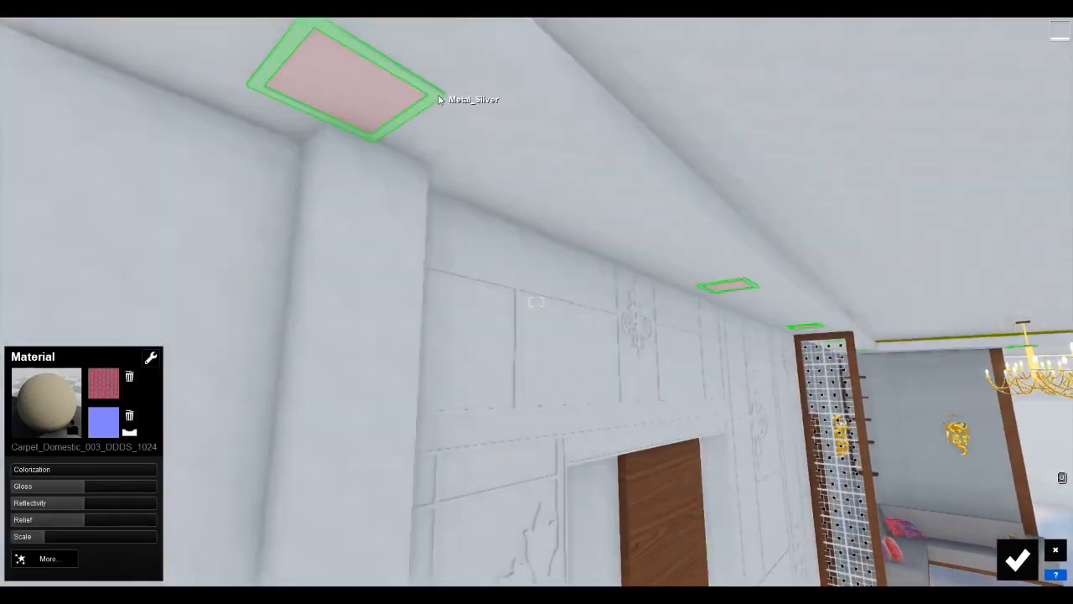
left_click(439, 100)
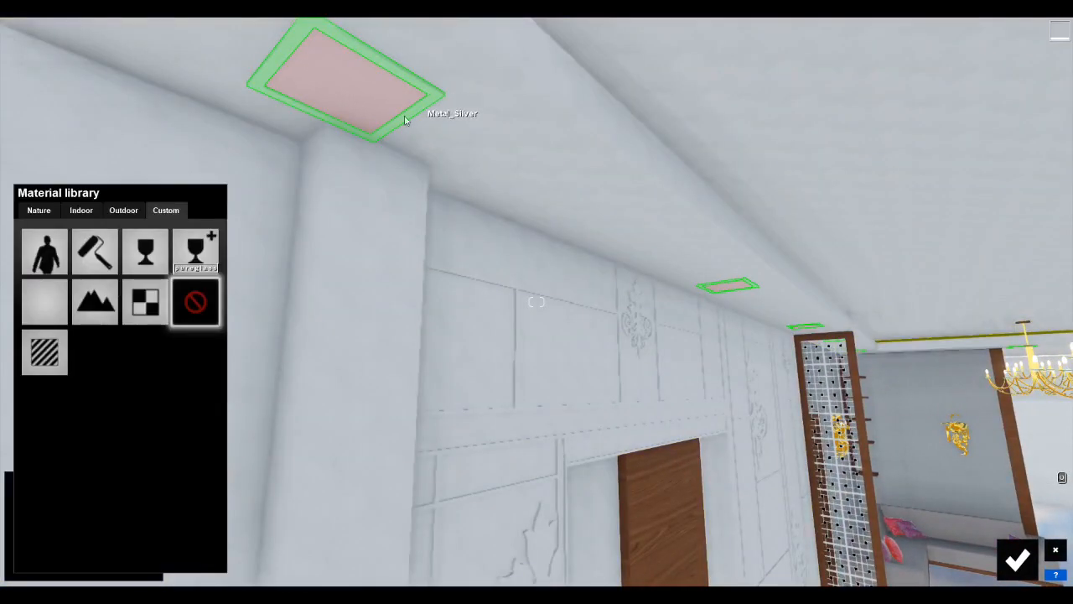
left_click(94, 210)
left_click(161, 241)
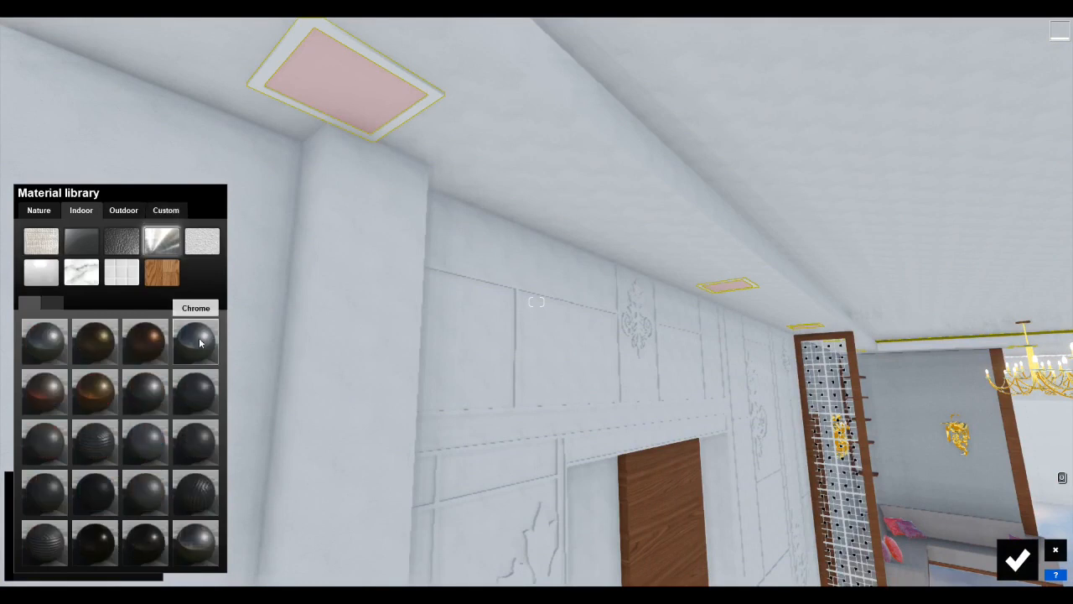
left_click(428, 101)
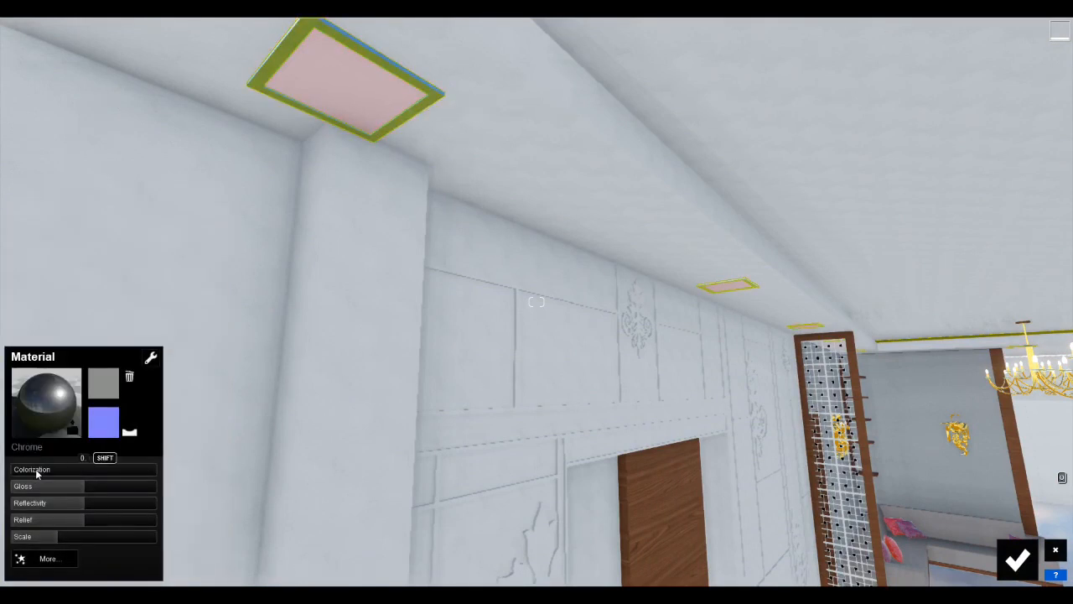
left_click_drag(35, 468, 139, 476)
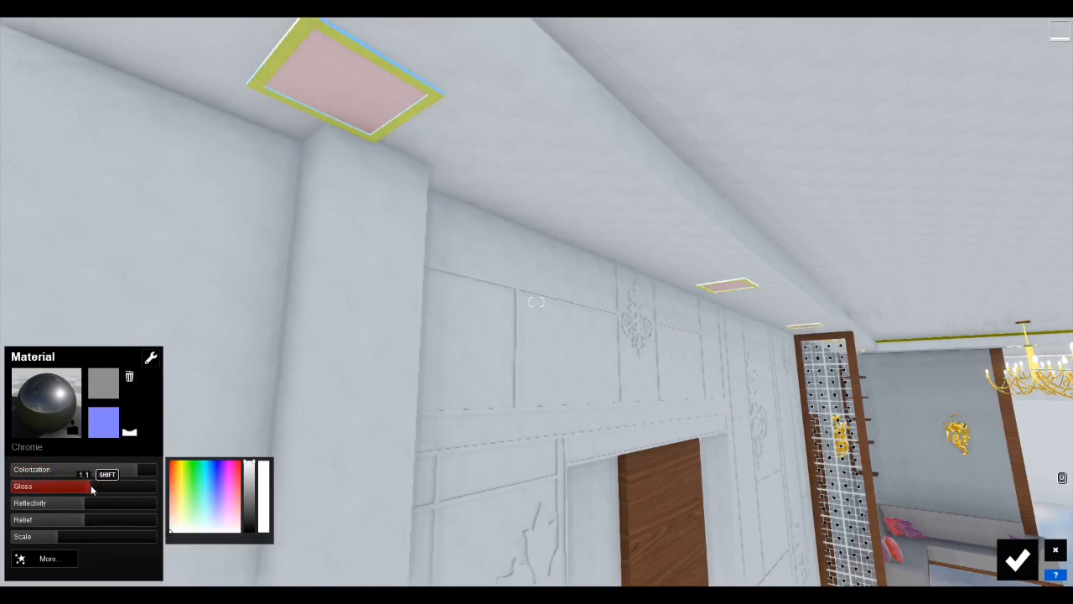
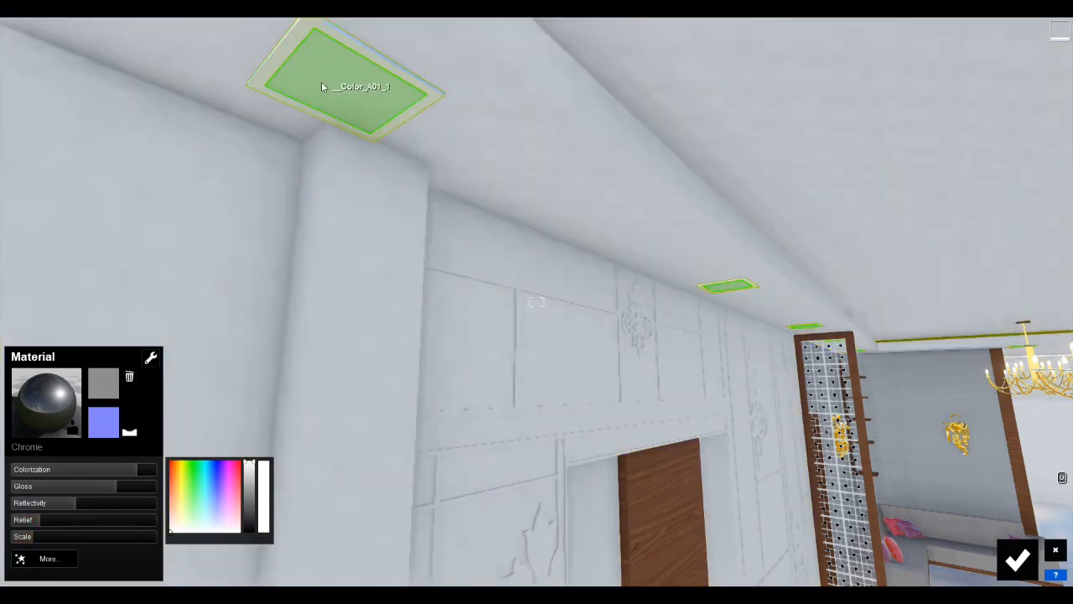
Apply the indoor Carpet Domestic 002 1024 material to the ceiling light panels, raise Emissive until they glow, and save the materials
left_click(321, 82)
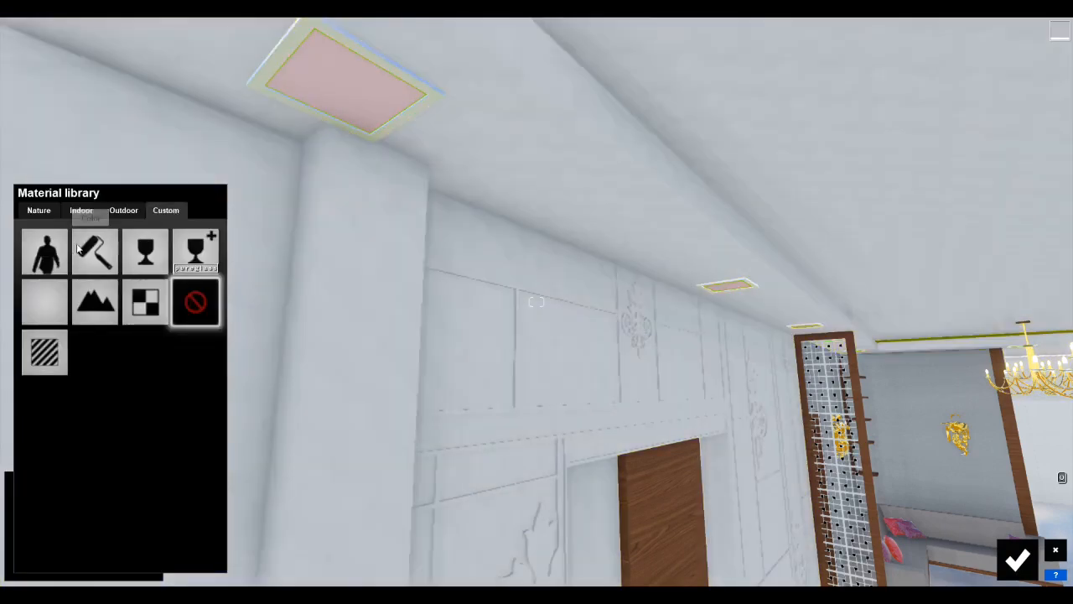
left_click(78, 211)
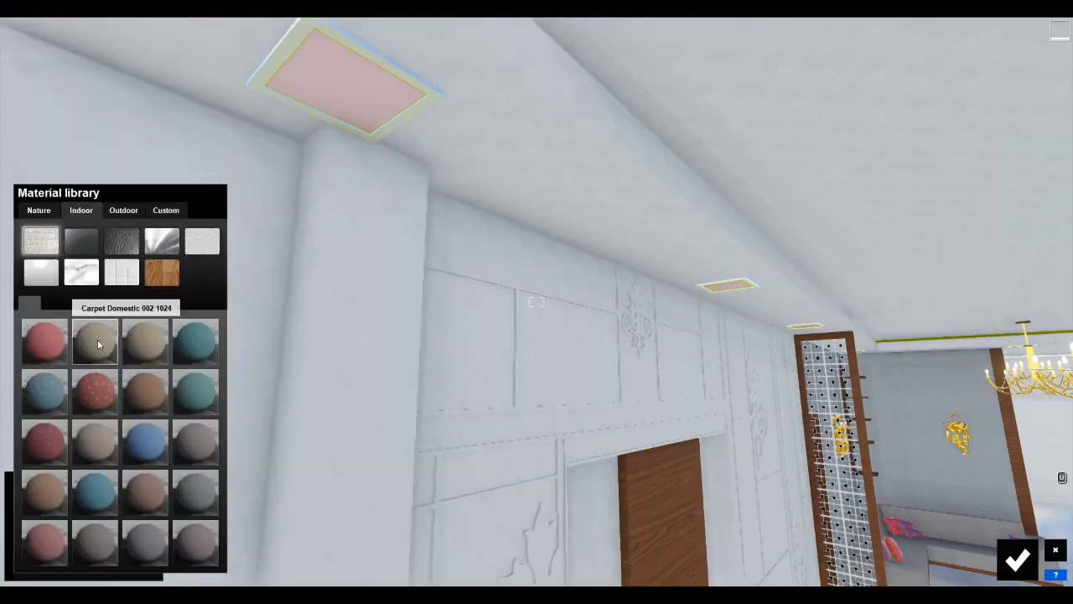
left_click_drag(373, 101, 373, 95)
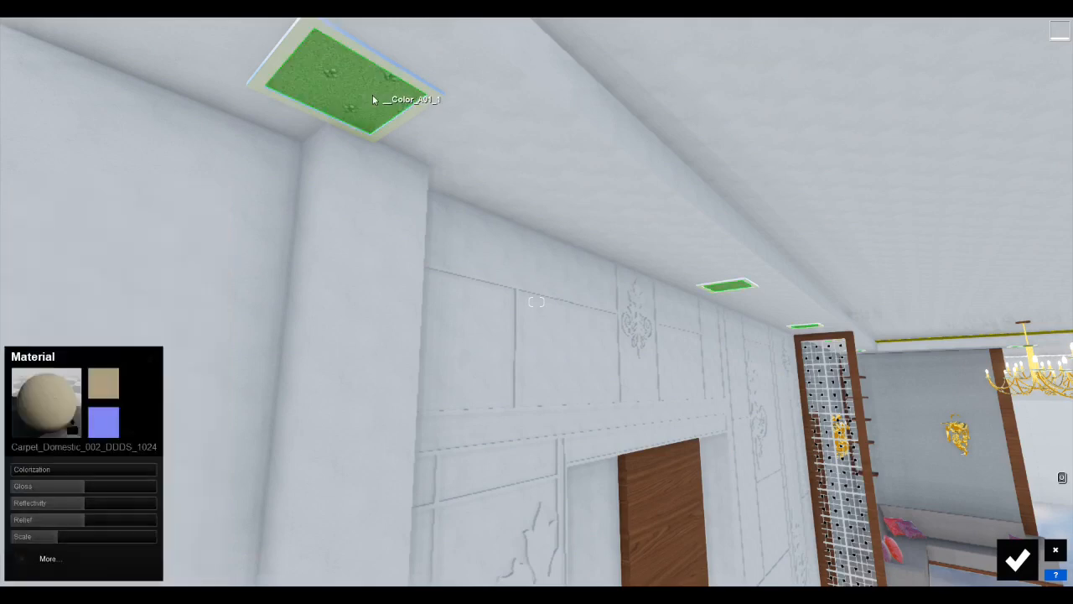
left_click(49, 559)
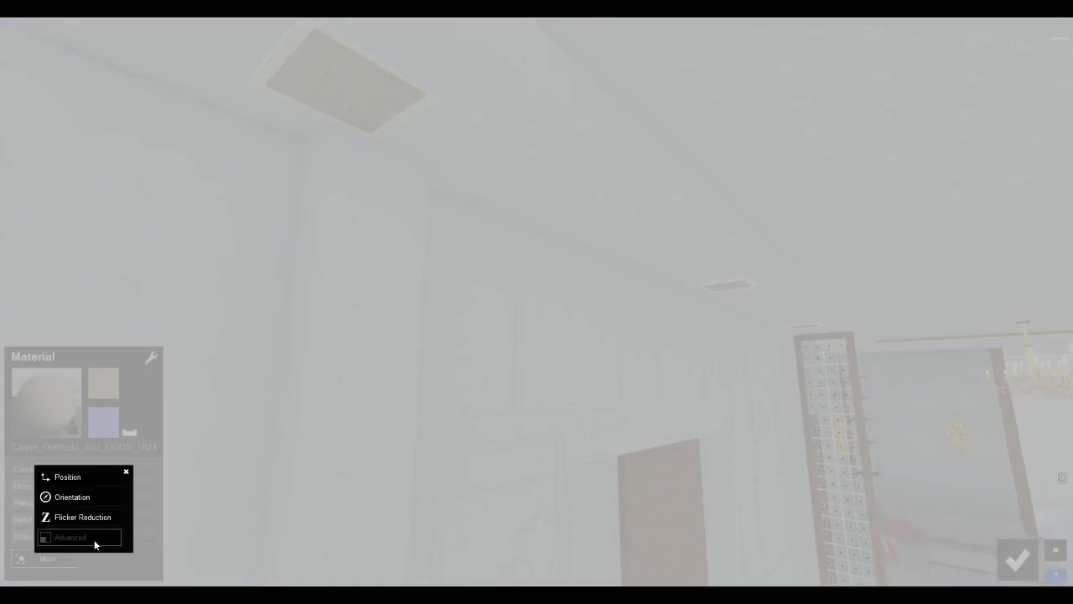
left_click(94, 539)
left_click_drag(23, 532, 65, 532)
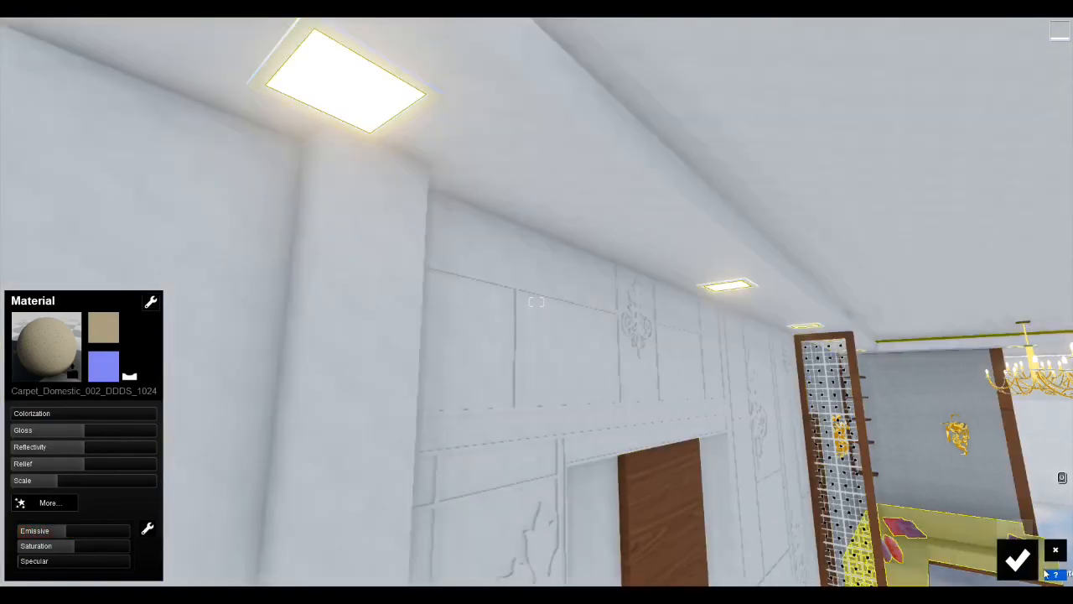
left_click(1018, 559)
Apply the indoor Gold metal to the figure statue in the shelf niche and save the materials
key("w")
right_click_drag(939, 511, 1032, 531)
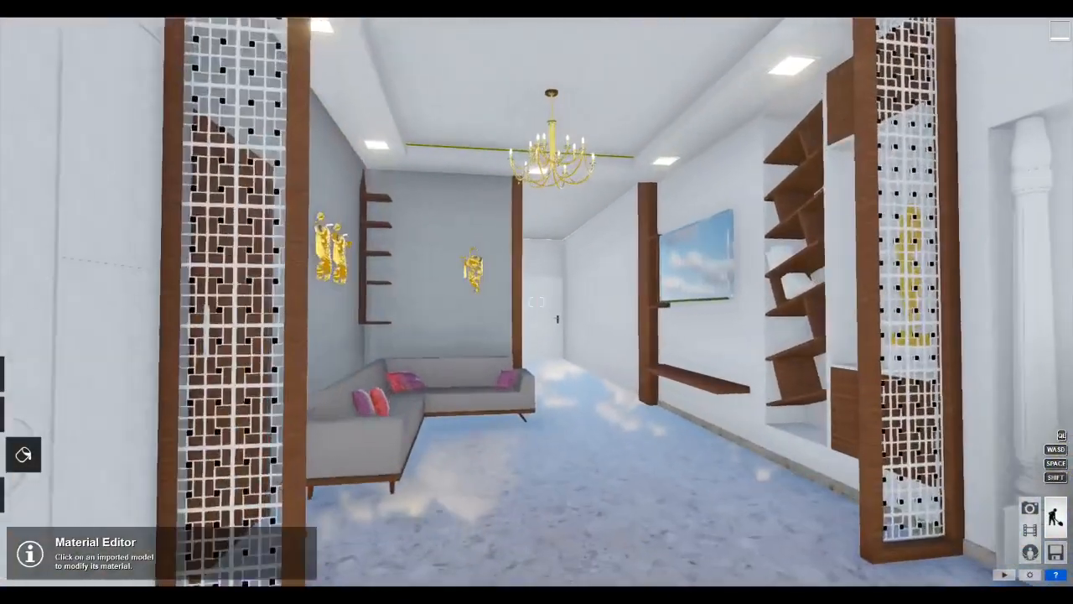
key("w")
right_click_drag(537, 302, 811, 318)
key("s")
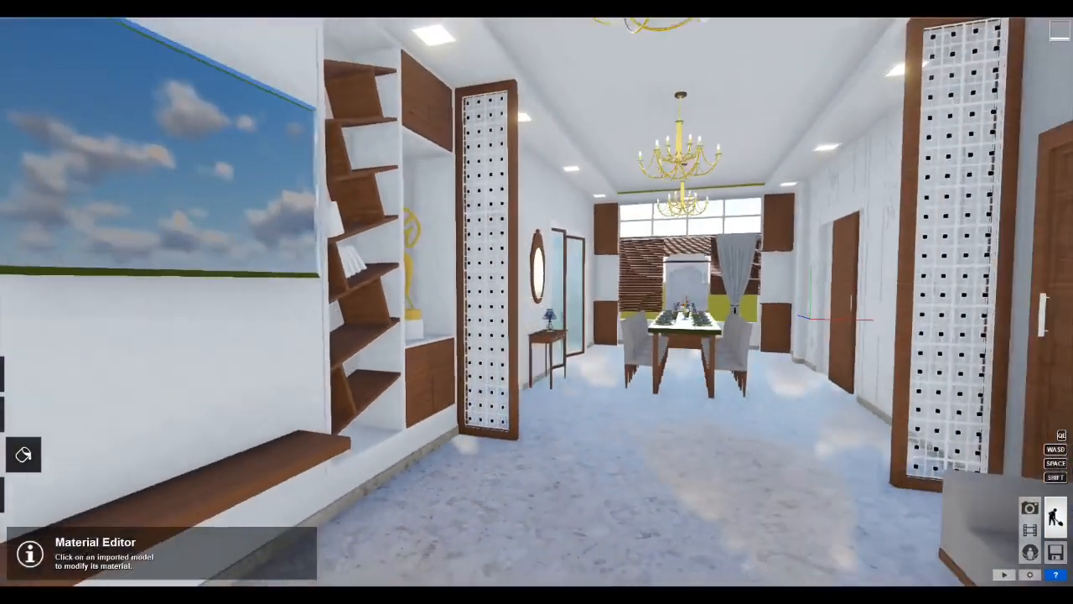
key("w")
right_click_drag(1006, 487, 901, 482)
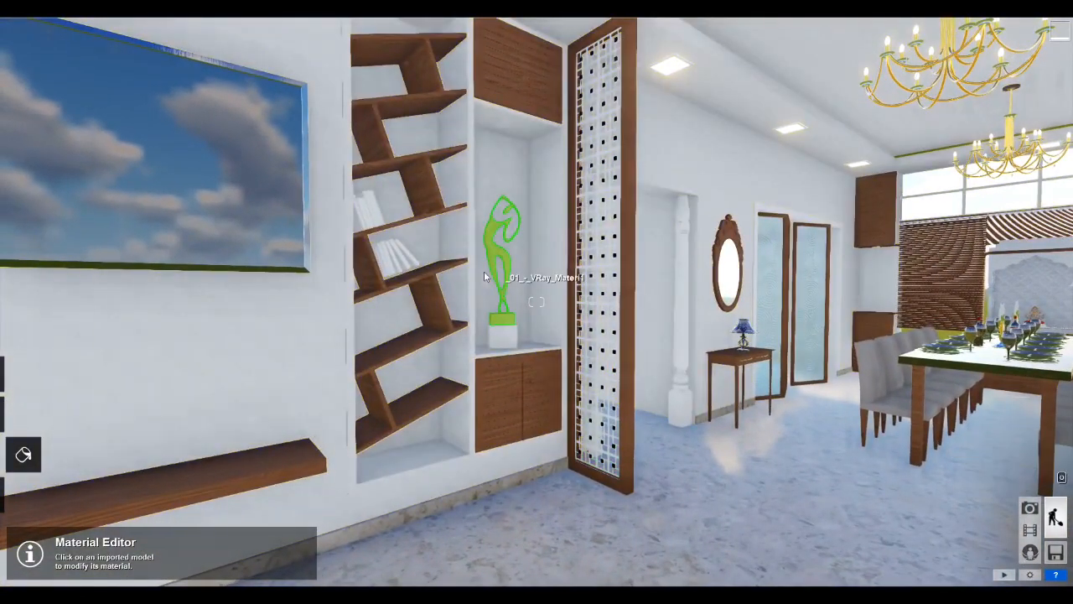
left_click(492, 239)
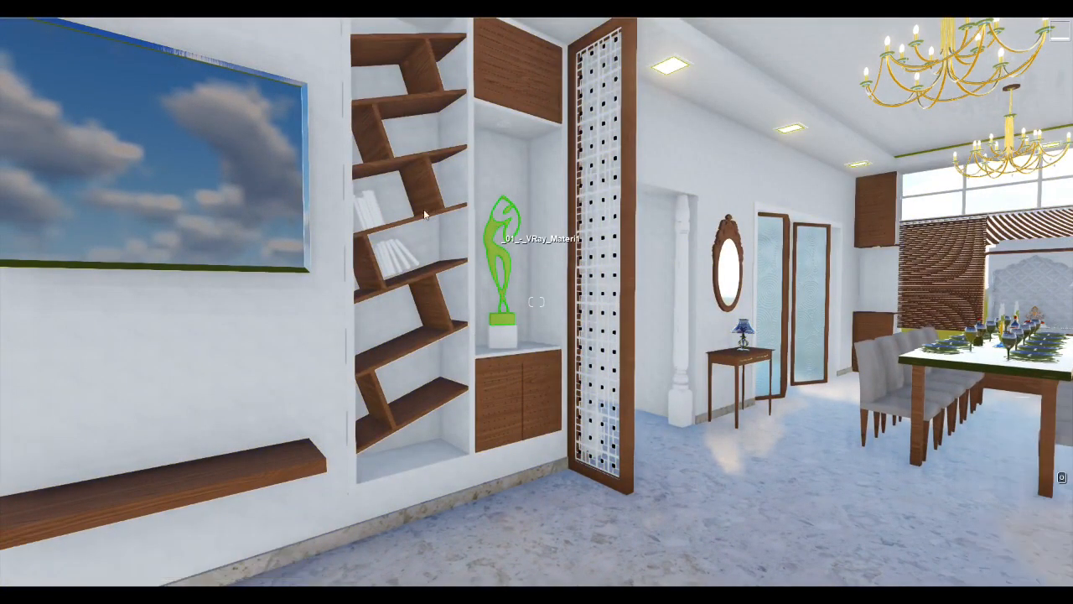
left_click(81, 212)
left_click(165, 244)
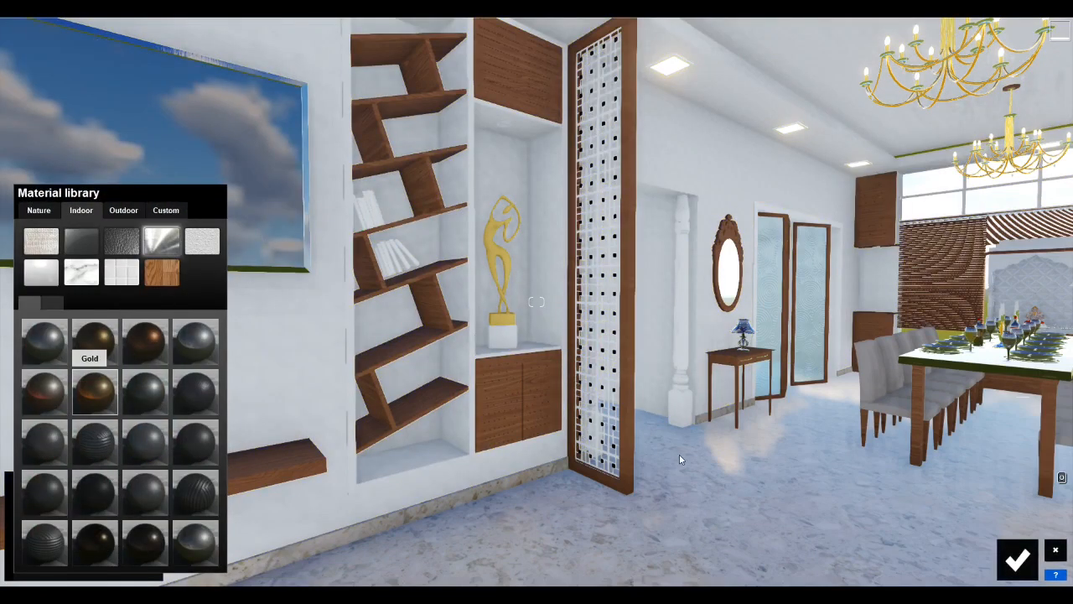
left_click(1028, 566)
Apply the indoor Carpet Domestic 003 1024 material to the round spotlight above the statue and raise its Emissive until it glows
key("w")
right_click_drag(453, 239, 474, 141)
key("w")
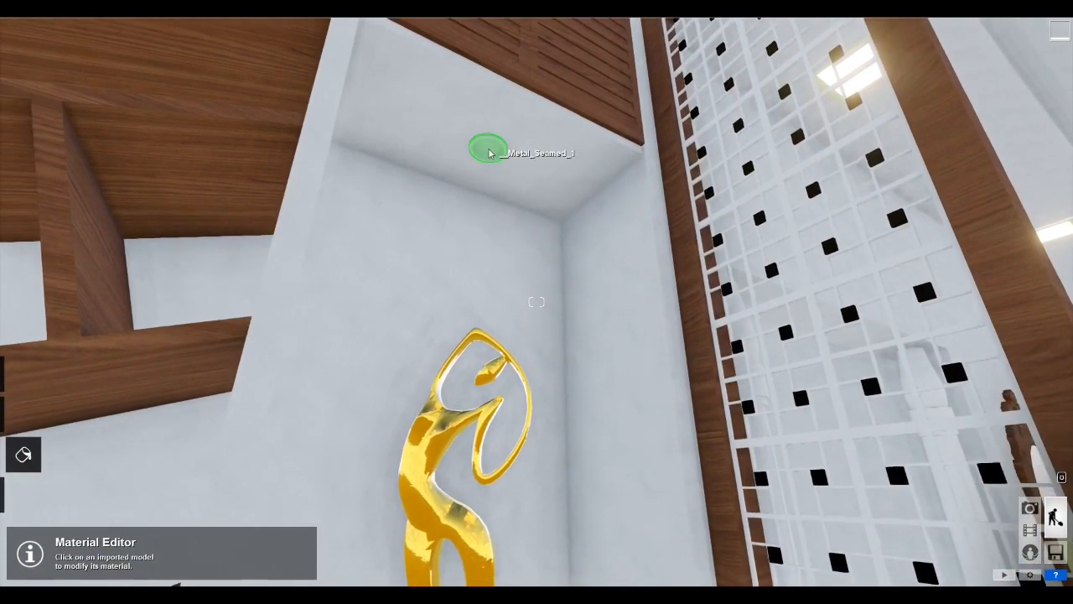
left_click(489, 151)
left_click(88, 214)
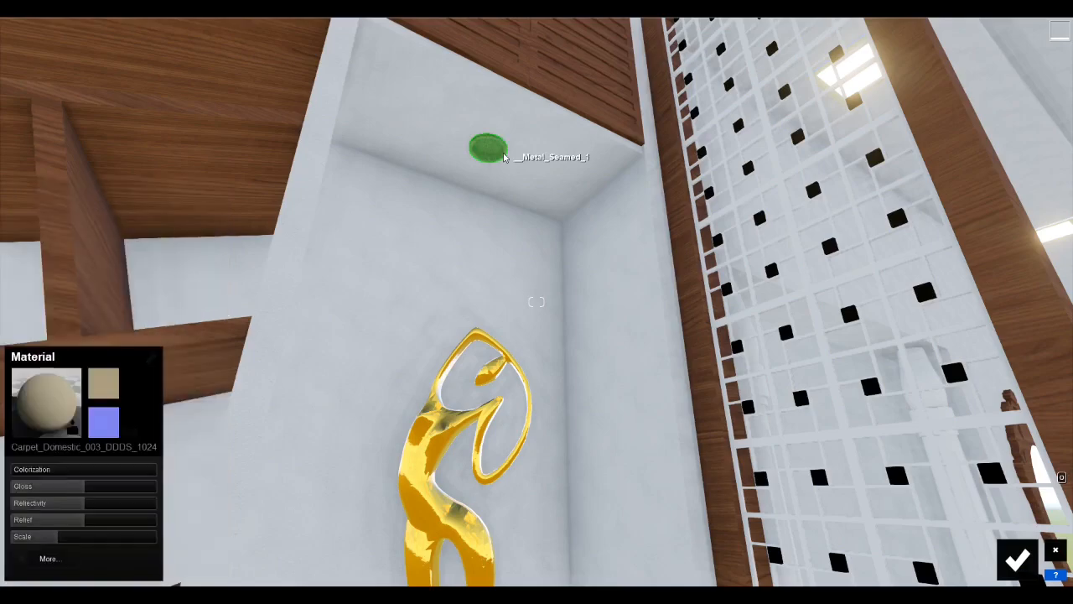
left_click(59, 560)
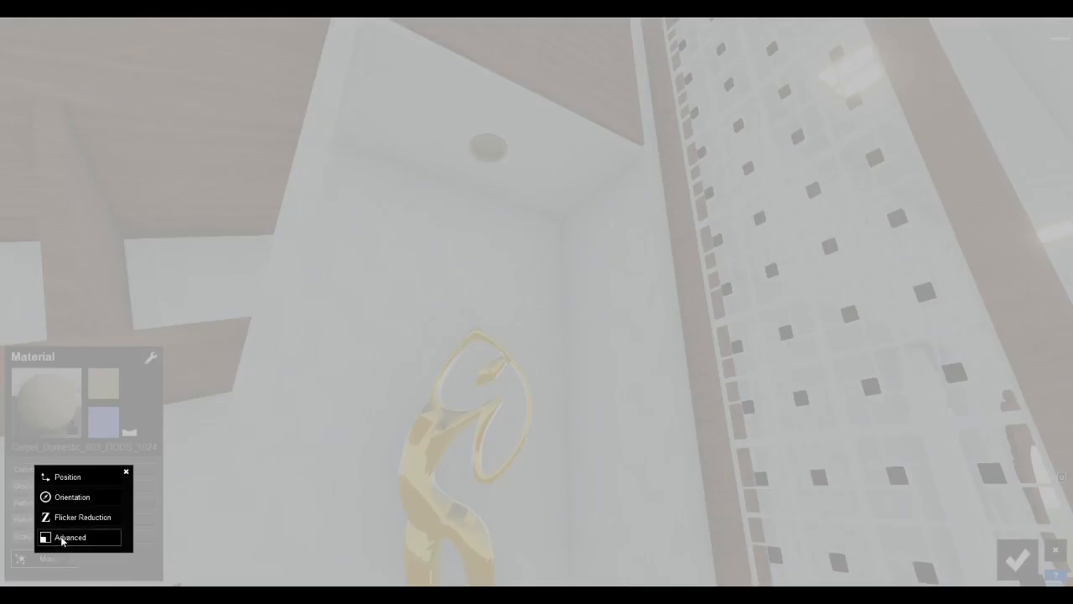
left_click(62, 541)
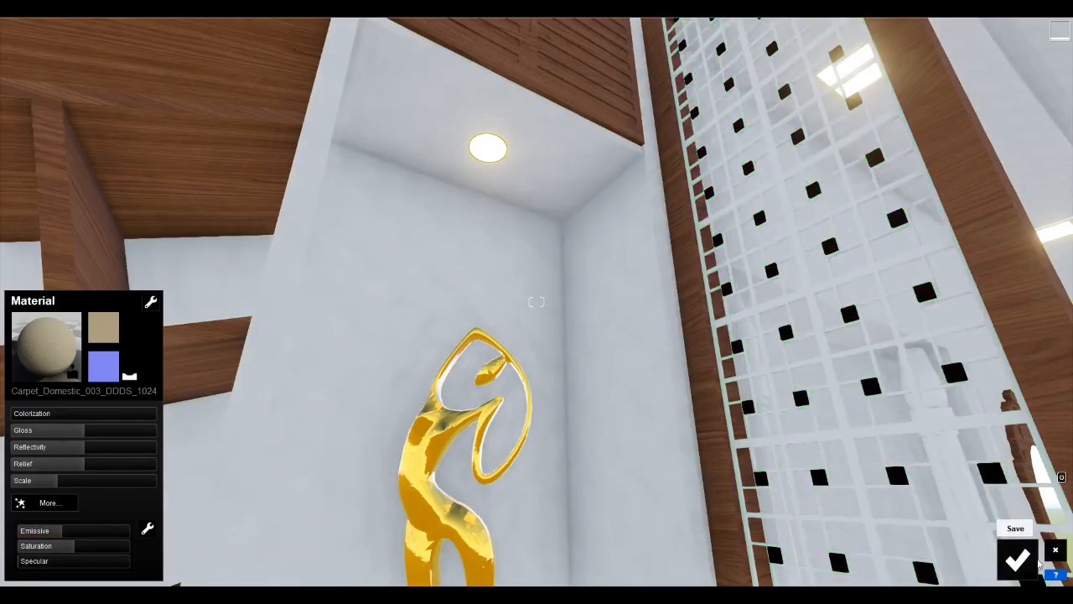
Save the materials, apply indoor Chrome to the wall cabinet's spotlight ring, raise white Colorization and Gloss, and lower Reflectivity, Relief and Scale
left_click(1017, 562)
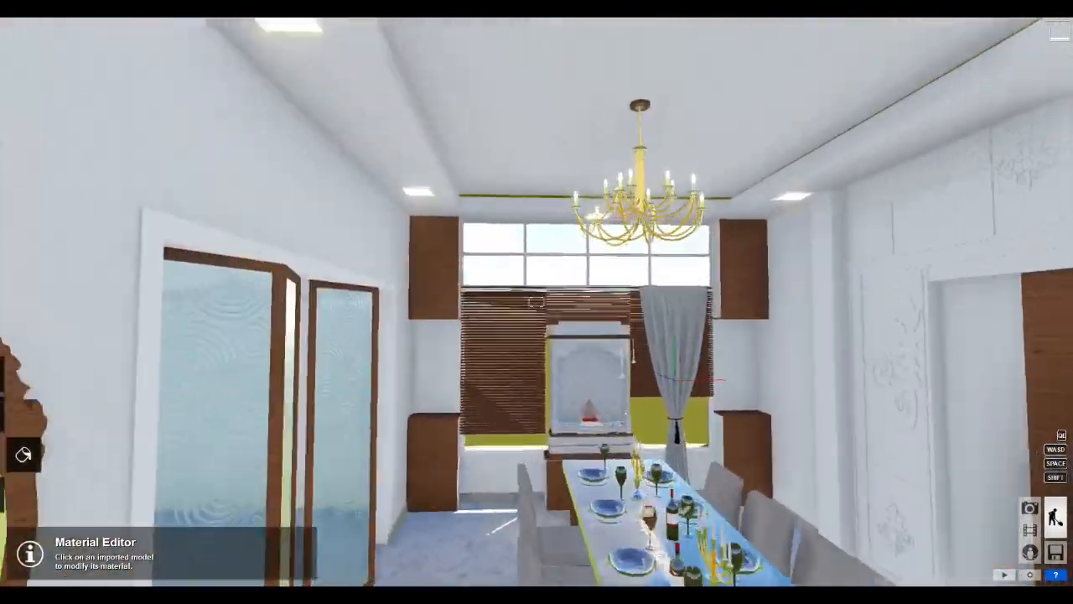
key("w")
right_click_drag(537, 302, 478, 265)
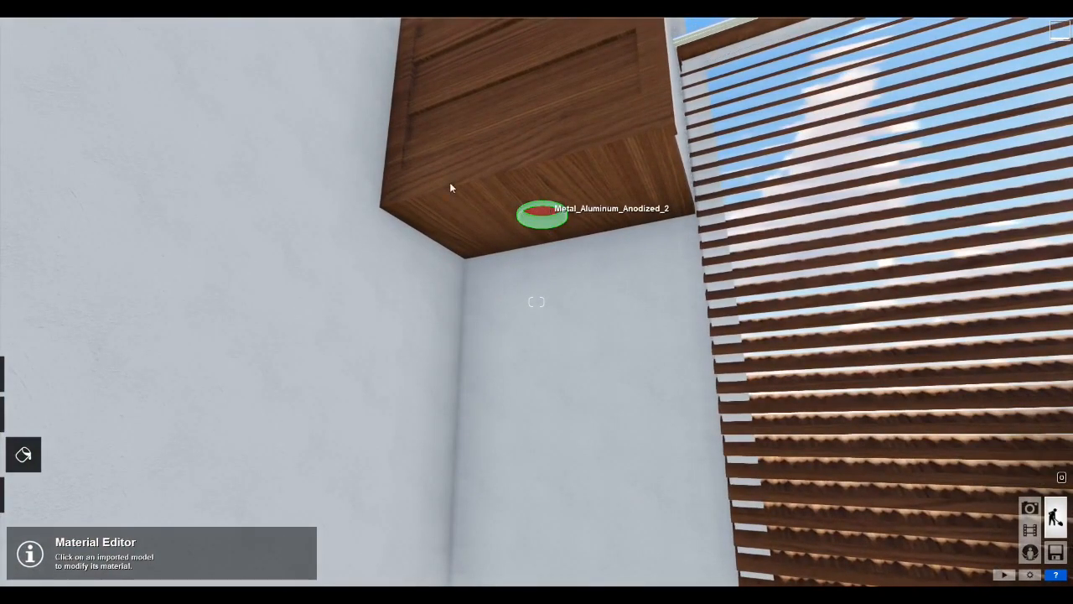
left_click(542, 215)
left_click(81, 210)
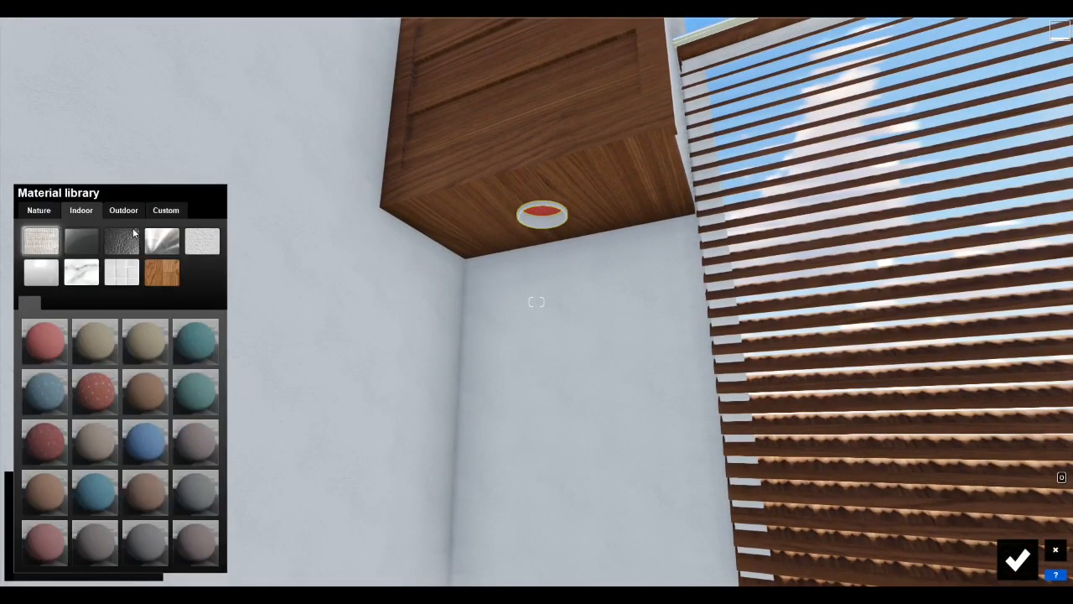
left_click(162, 241)
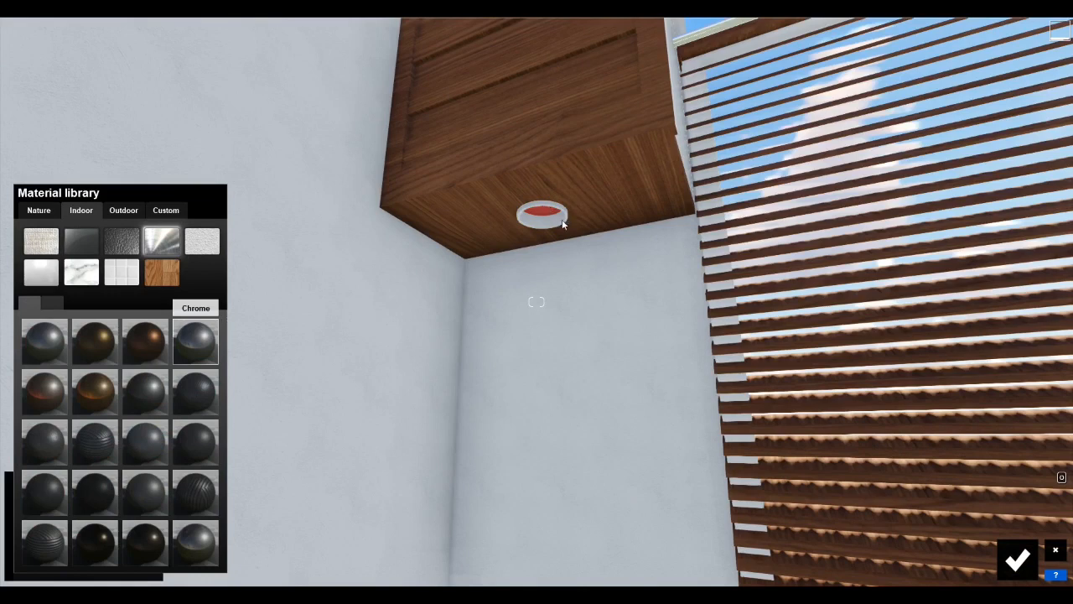
left_click(196, 342)
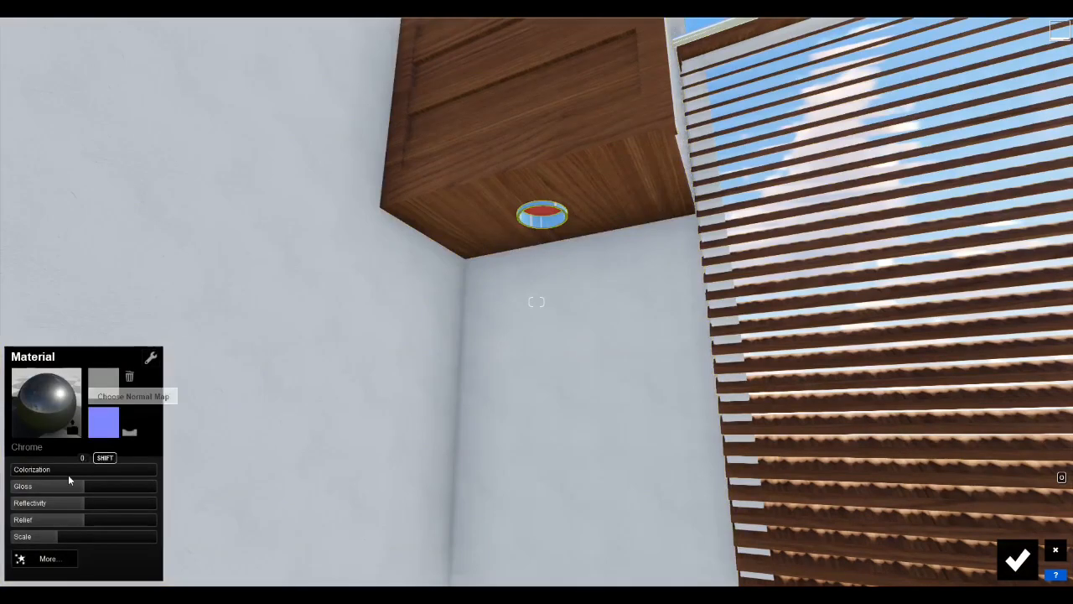
left_click_drag(34, 475, 156, 475)
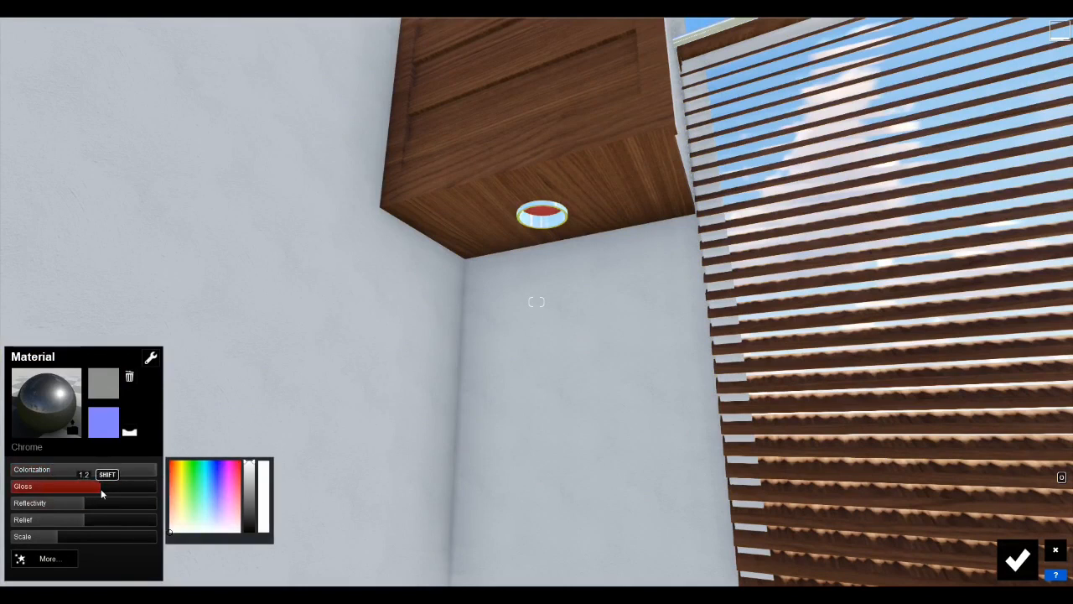
left_click_drag(80, 506, 42, 538)
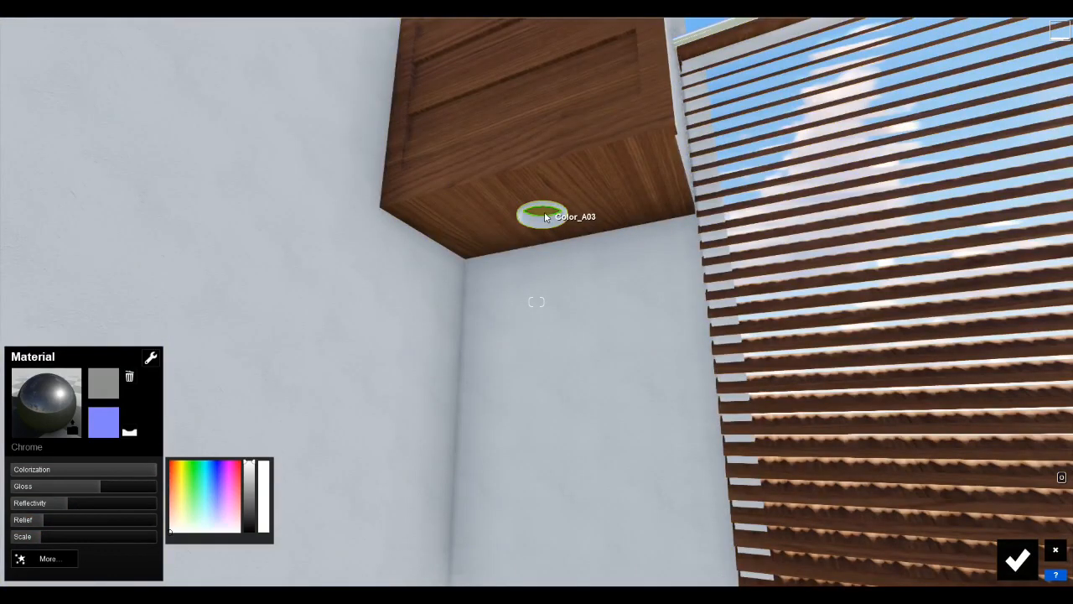
Apply the indoor Carpet Domestic 002 1024 material to the cabinet spotlight's inner disc, raise Emissive to about 8.8, and save the materials
left_click(545, 217)
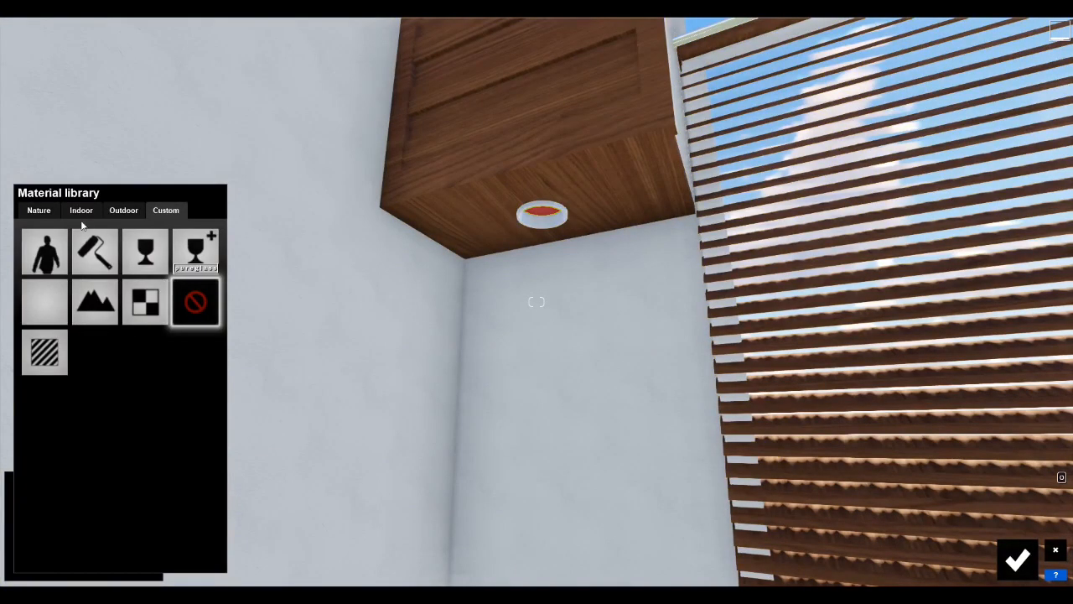
left_click(82, 214)
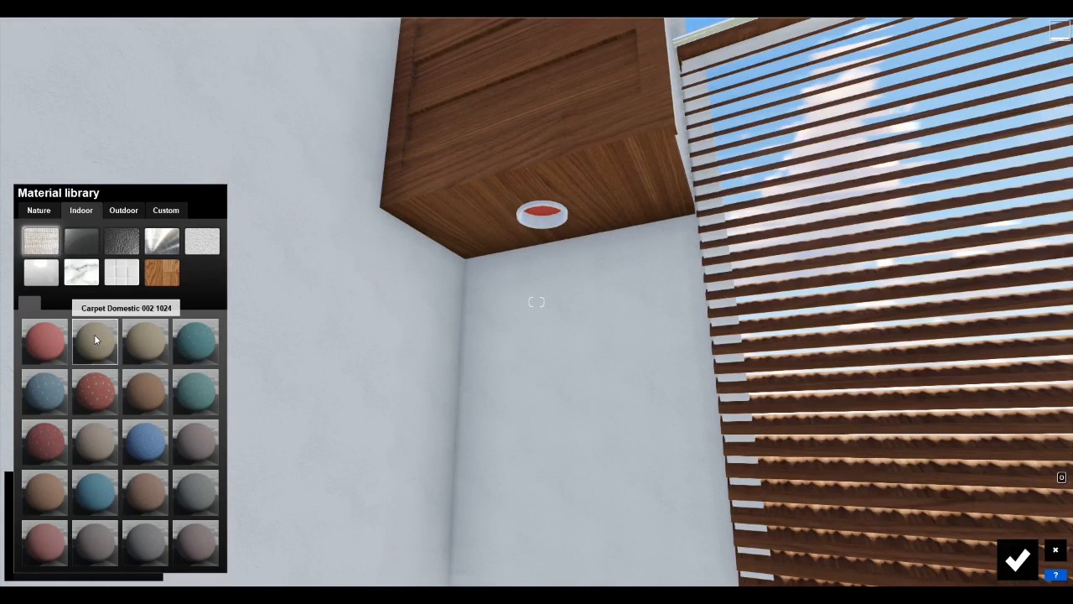
left_click(545, 217)
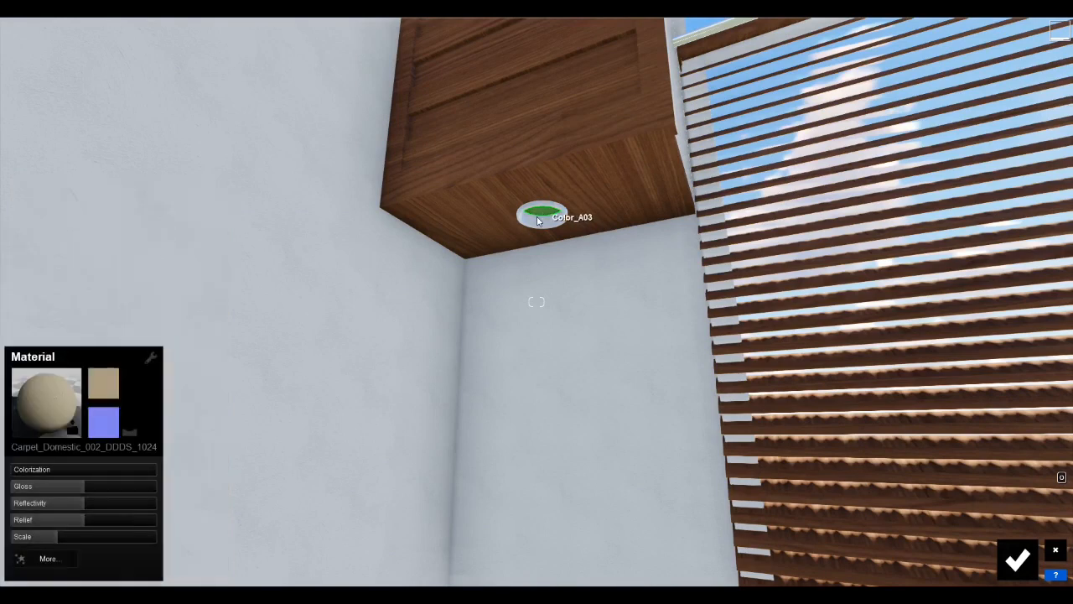
left_click(71, 563)
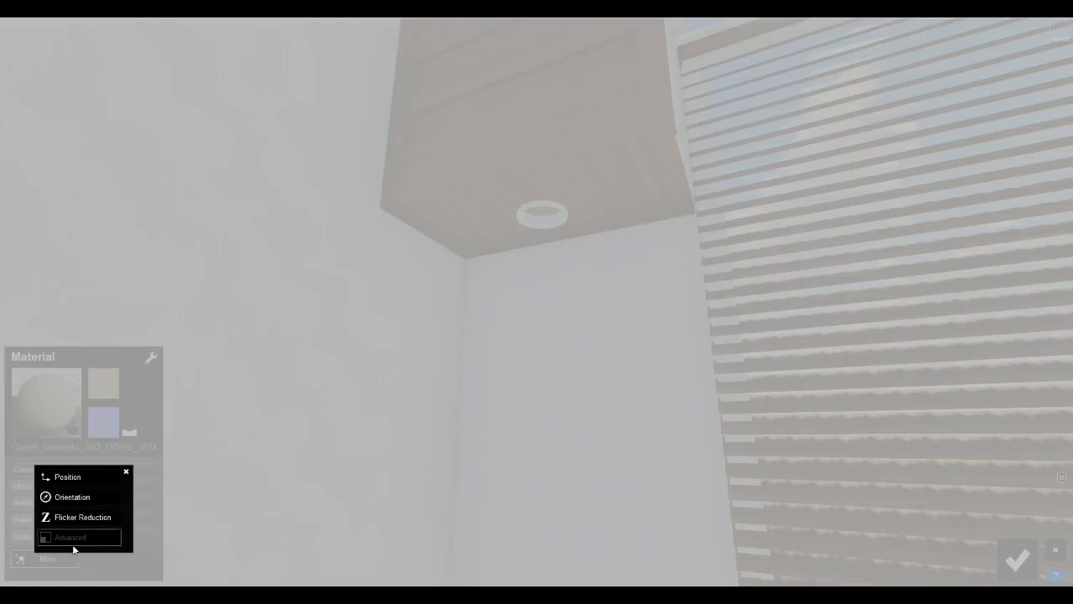
left_click(73, 545)
left_click_drag(32, 531, 69, 532)
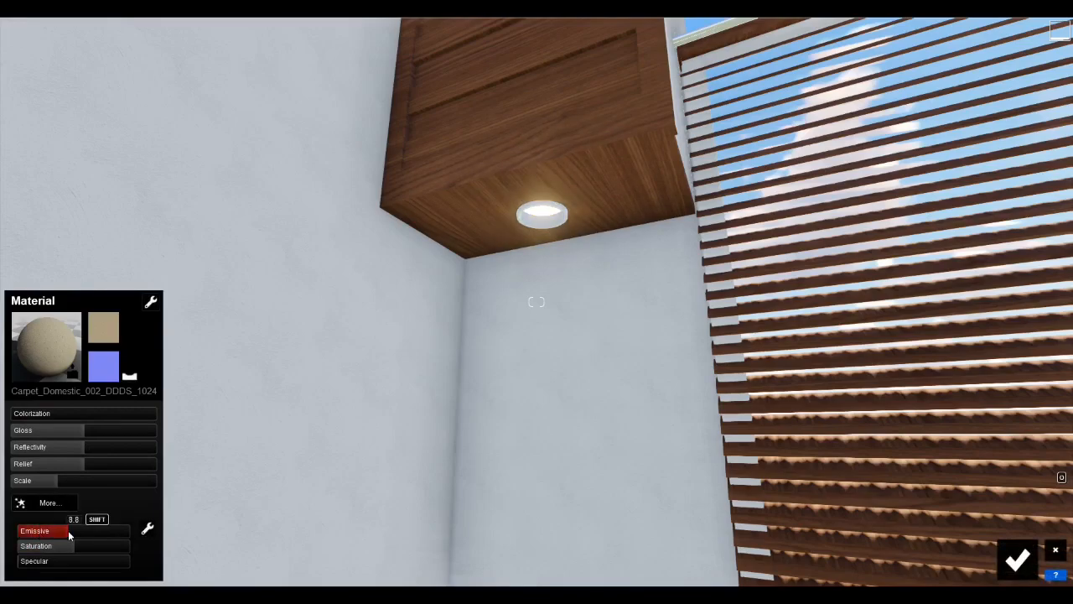
left_click(1015, 561)
Apply the indoor Chrome metal to the wooden door's handle plate in the dining area and save the materials
key("s")
right_click_drag(951, 520, 1027, 521)
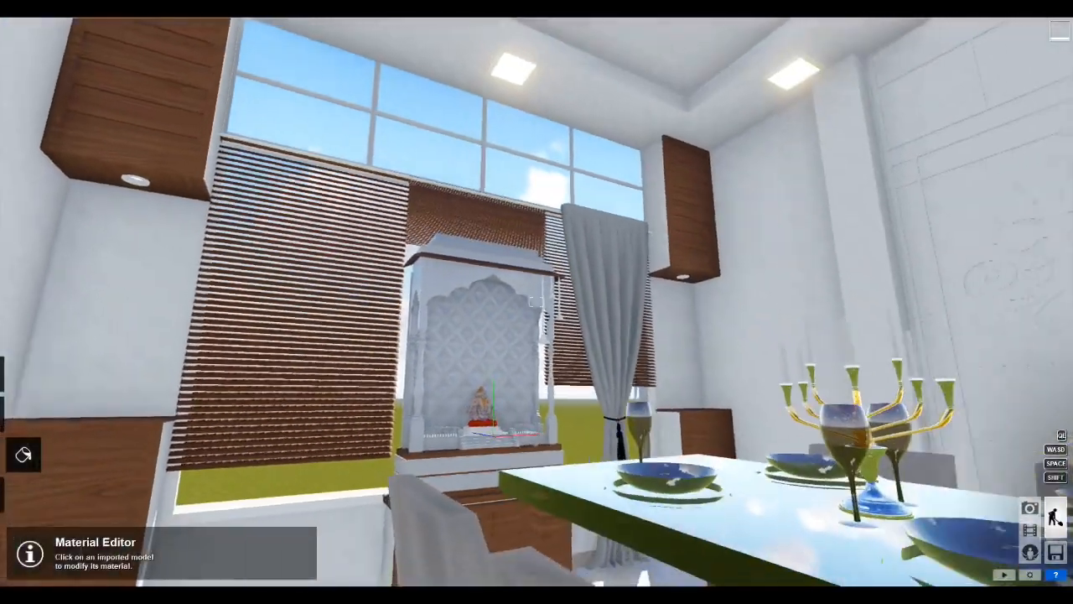
key("w")
right_click_drag(537, 302, 726, 396)
key("s")
key("s")
key("w")
key("w")
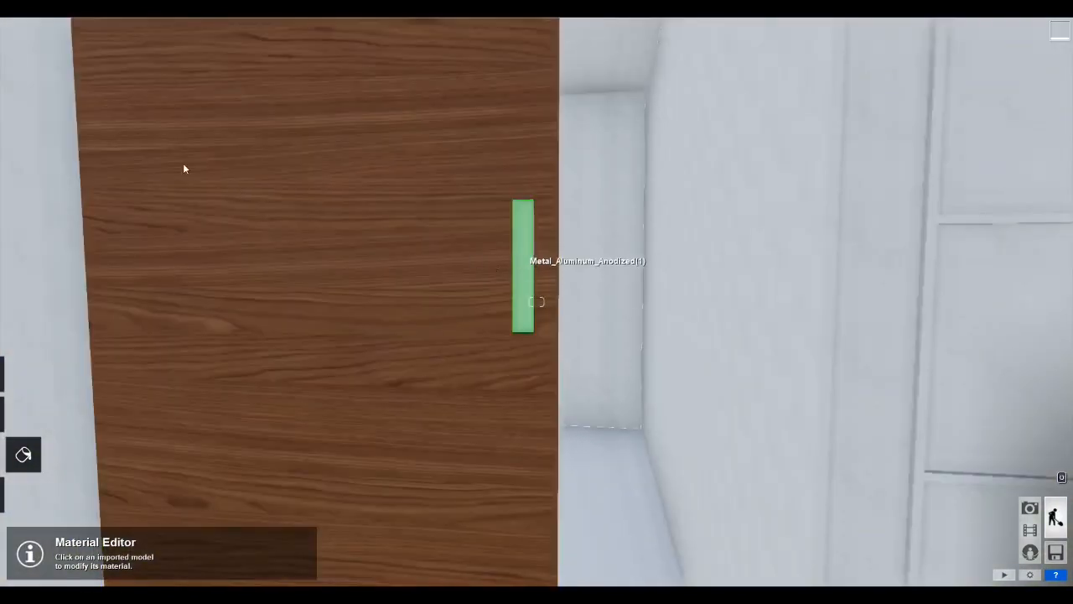
left_click(86, 213)
left_click(158, 240)
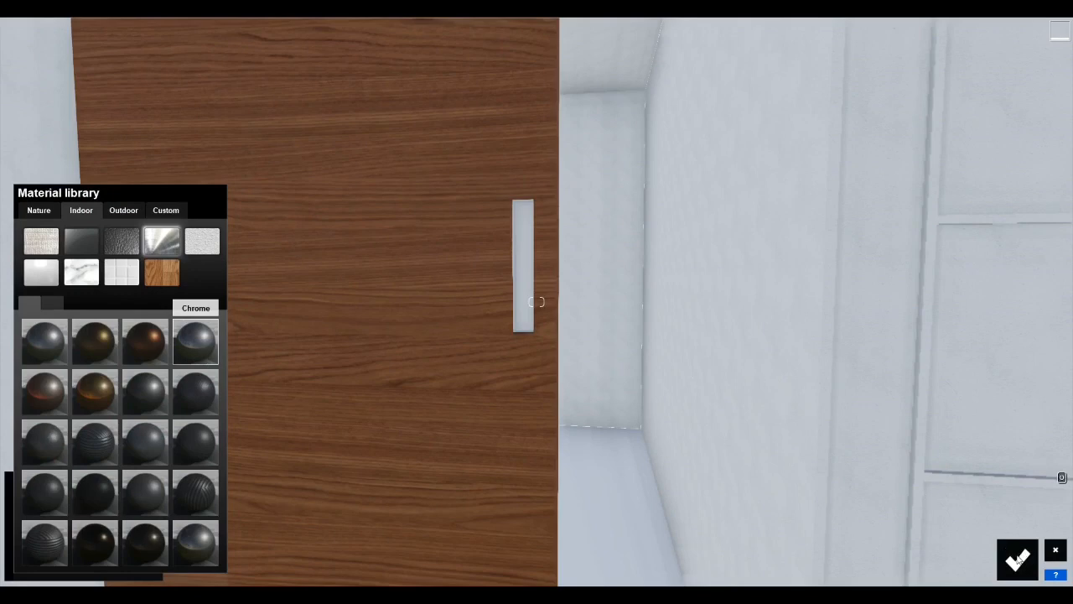
left_click(196, 341)
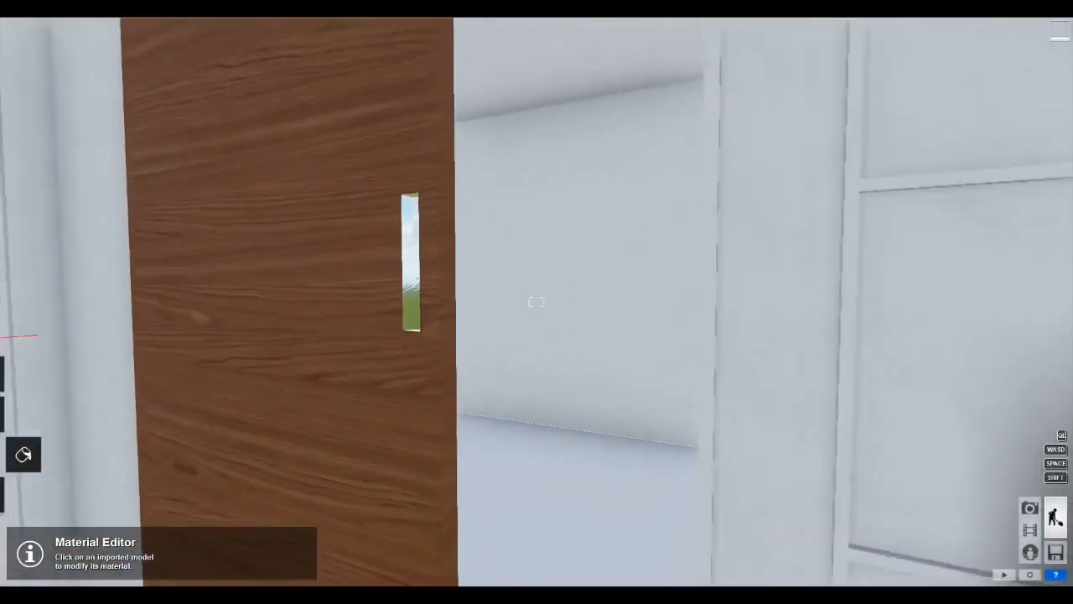
Set the door handle's Chrome Scale to 0.2, lower Relief, raise Reflectivity and Colorization, and save the materials
key("w")
key("s")
key("a")
key("w")
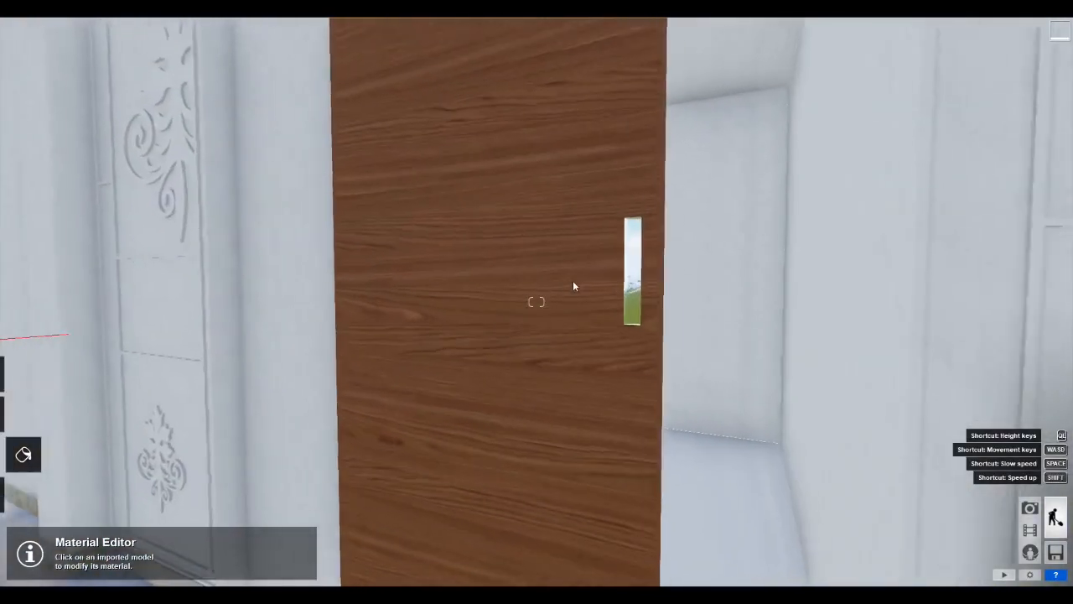
key("w")
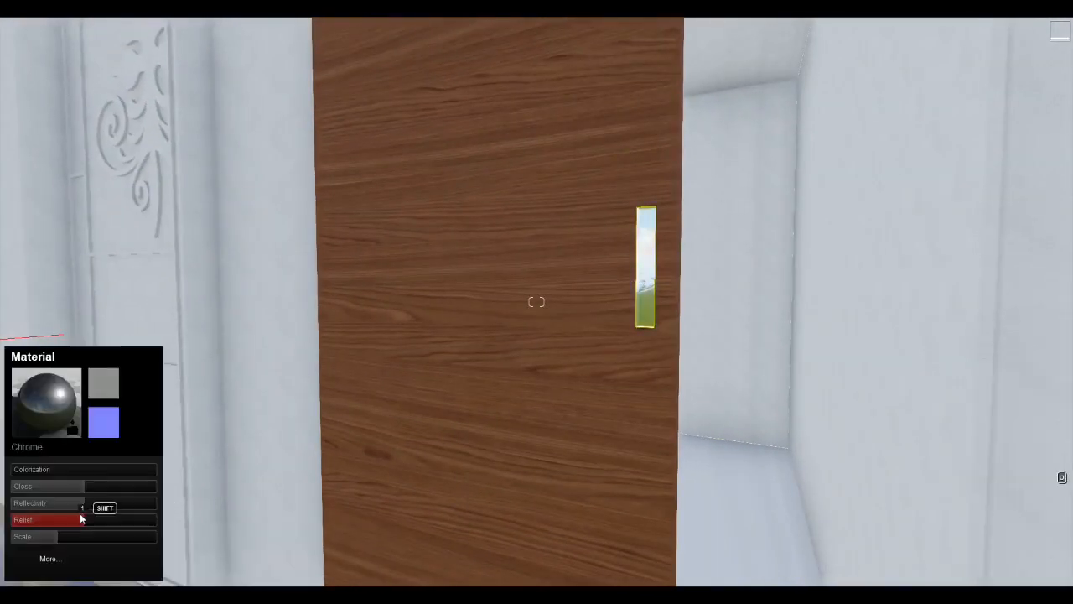
left_click(46, 539)
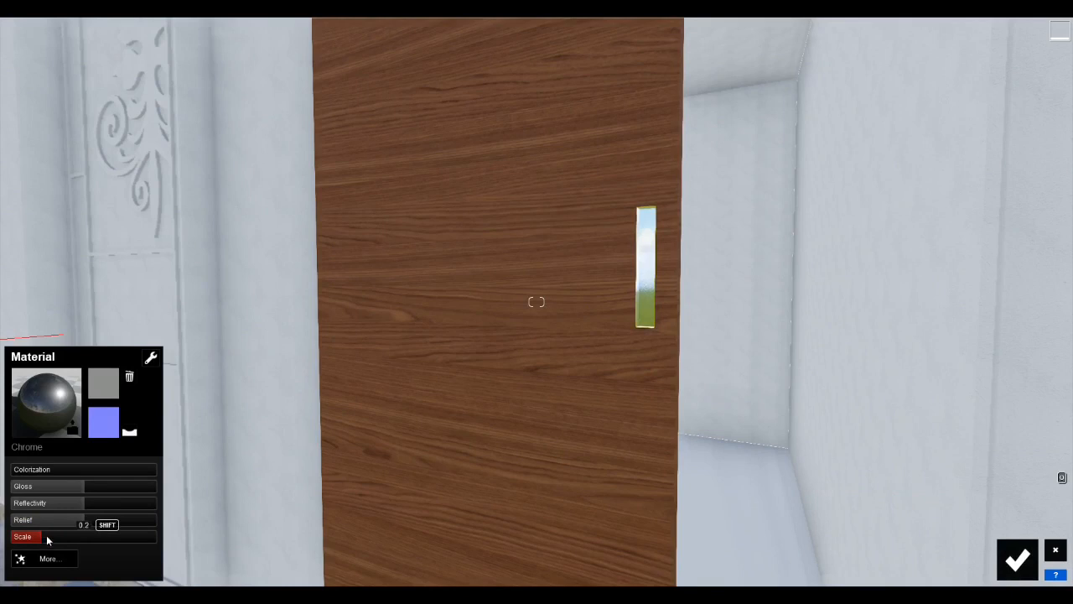
left_click(48, 519)
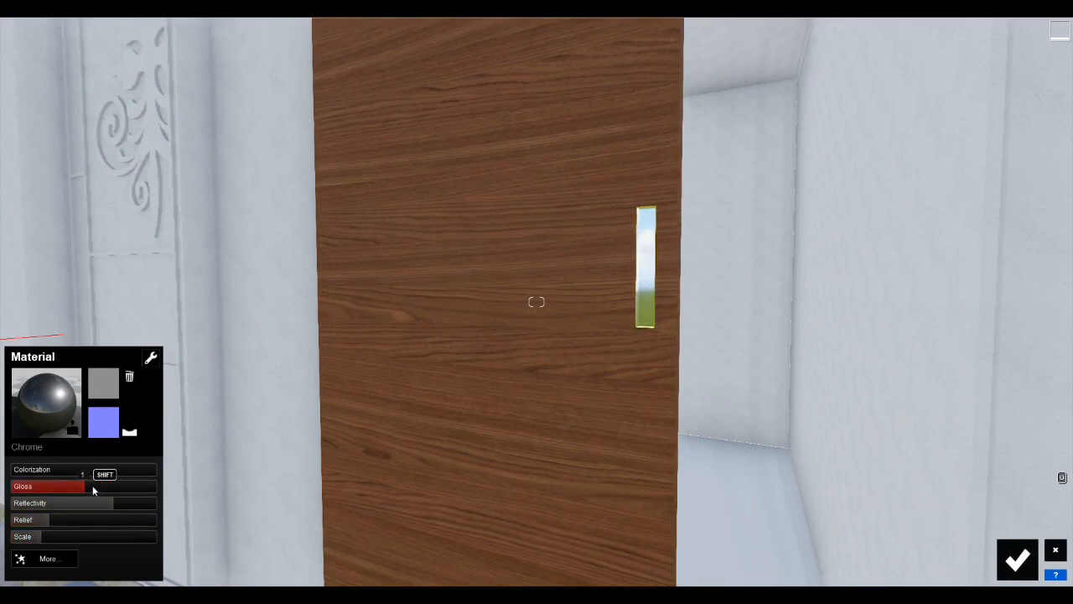
left_click_drag(46, 472, 156, 471)
left_click(1016, 560)
Review the applied materials and lights across the living room and dining area
key("s")
right_click_drag(964, 520, 252, 503)
key("s")
right_click_drag(536, 302, 432, 302)
key("w")
key("s")
key("s")
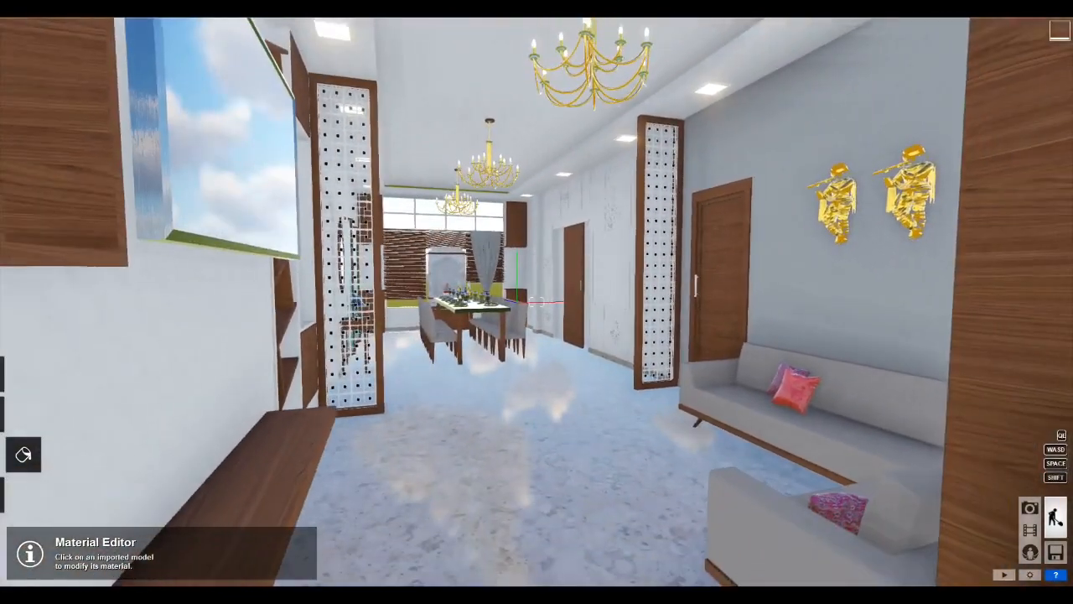
key("w")
key("w")
key("s")
right_click_drag(767, 511, 752, 512)
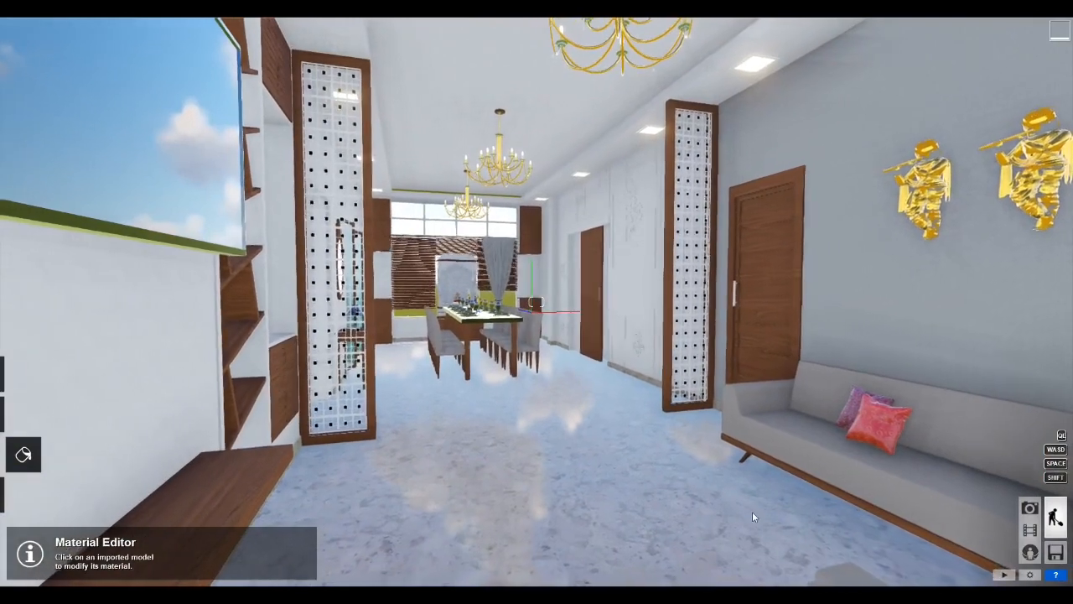